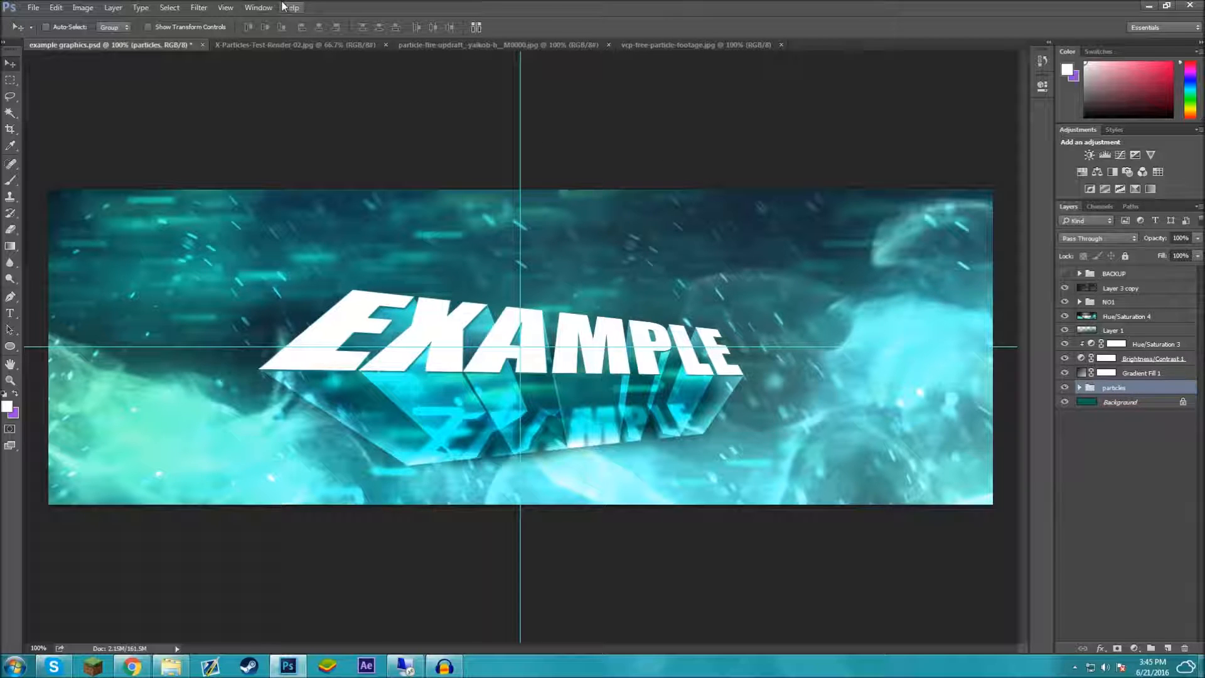
- Examine the three particle stock images and compare them with the finished example banner
{"action": "left_click", "coordinate": [240, 42]}
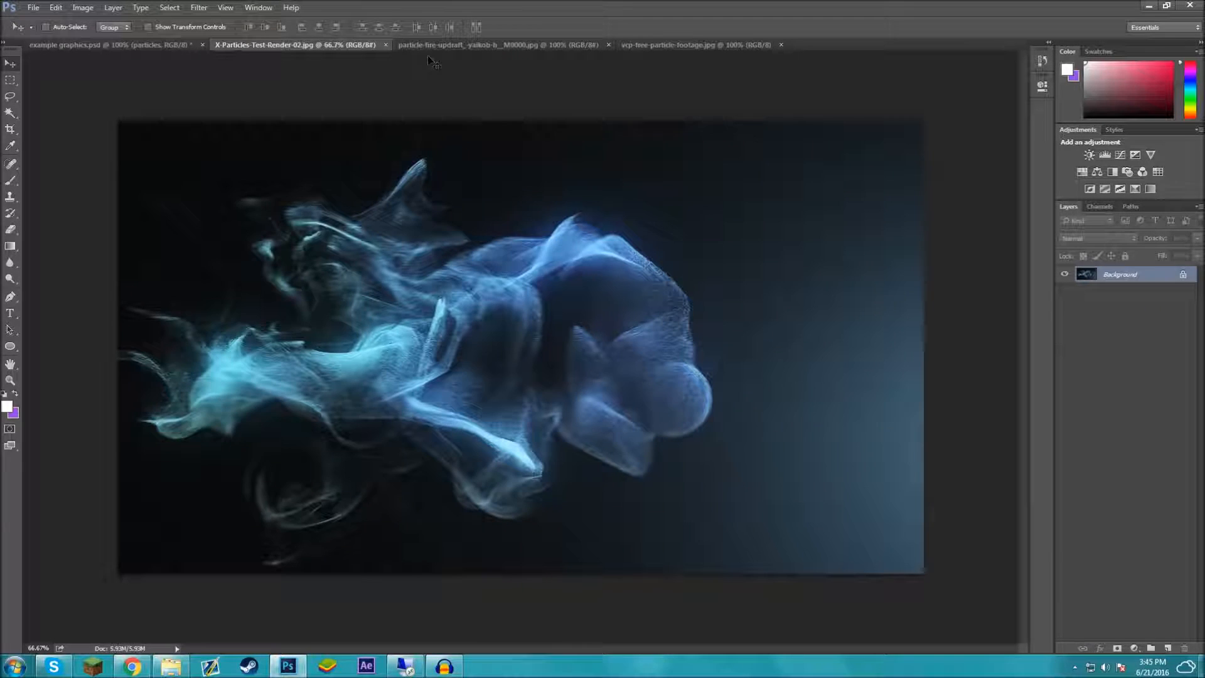
{"action": "left_click", "coordinate": [453, 45]}
{"action": "left_click", "coordinate": [659, 49]}
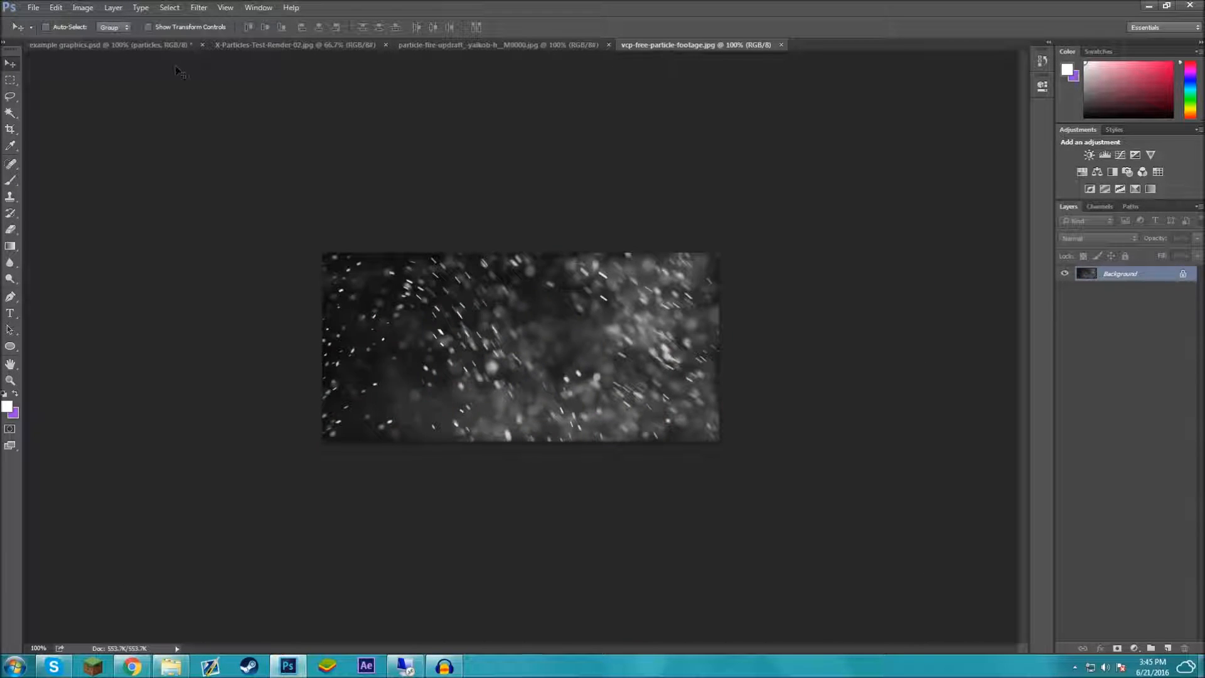
{"action": "left_click", "coordinate": [238, 44]}
{"action": "left_click", "coordinate": [442, 47]}
{"action": "left_click", "coordinate": [722, 45]}
{"action": "left_click", "coordinate": [245, 44]}
{"action": "left_click", "coordinate": [135, 44]}
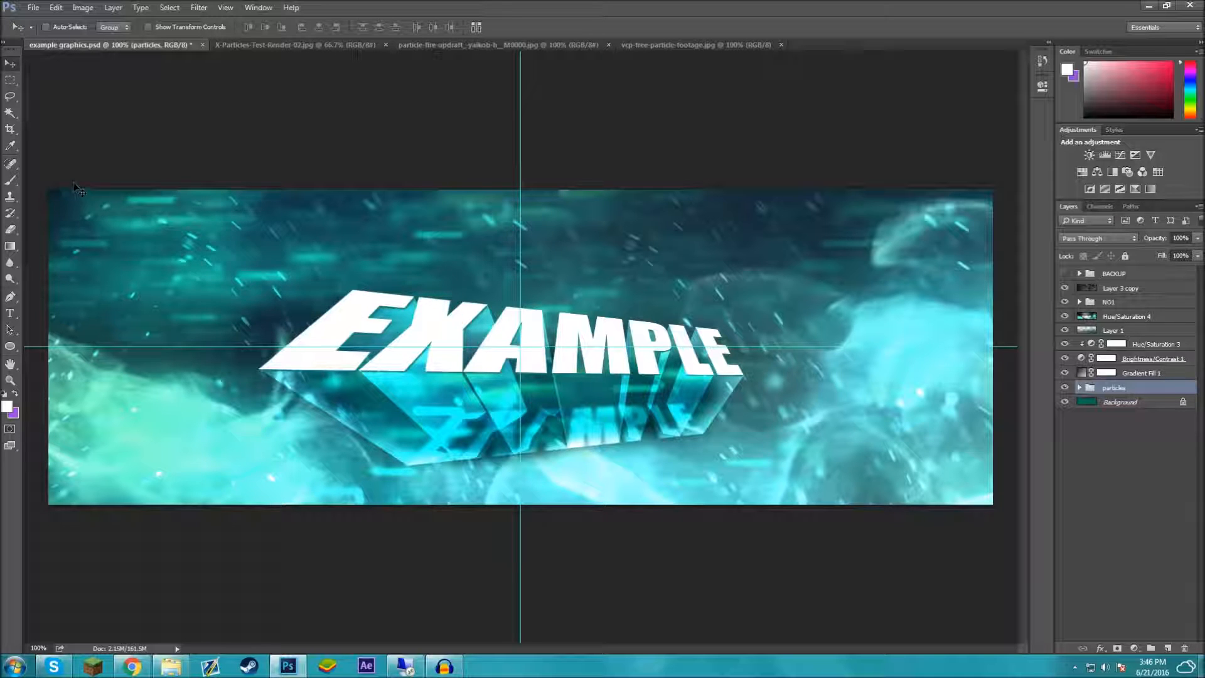
- Create a new document 1500 pixels wide and 500 pixels high, and bring it into view
{"action": "left_click", "coordinate": [33, 8]}
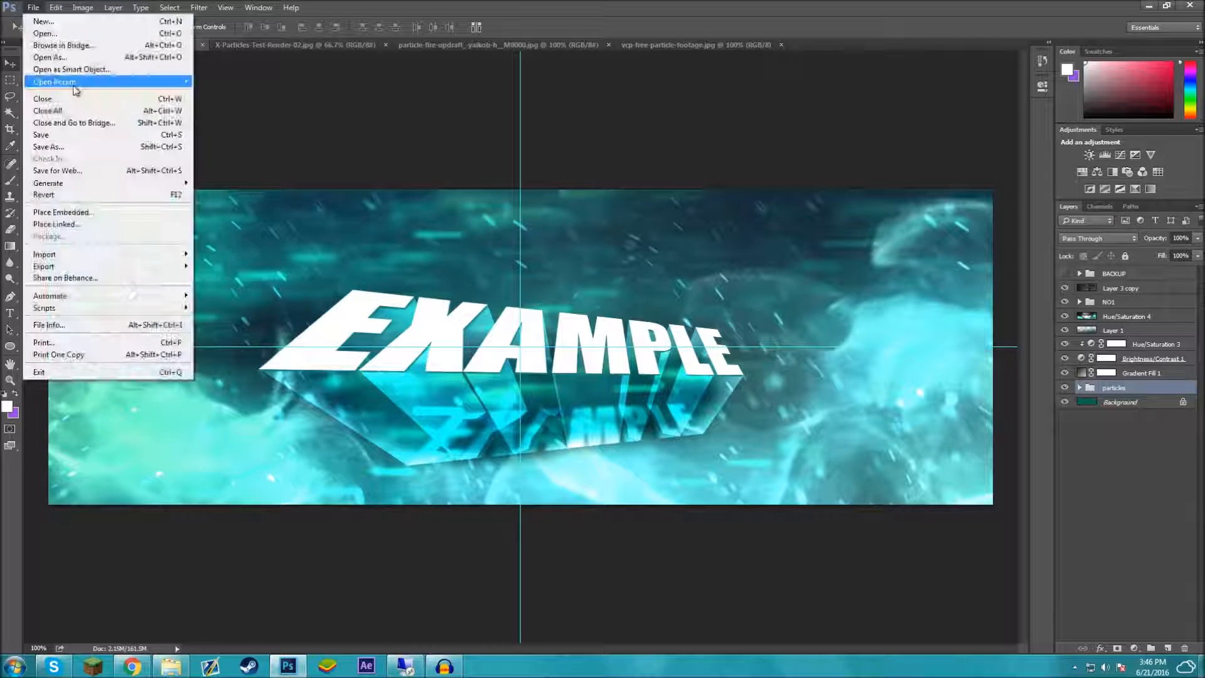
{"action": "left_click", "coordinate": [70, 23]}
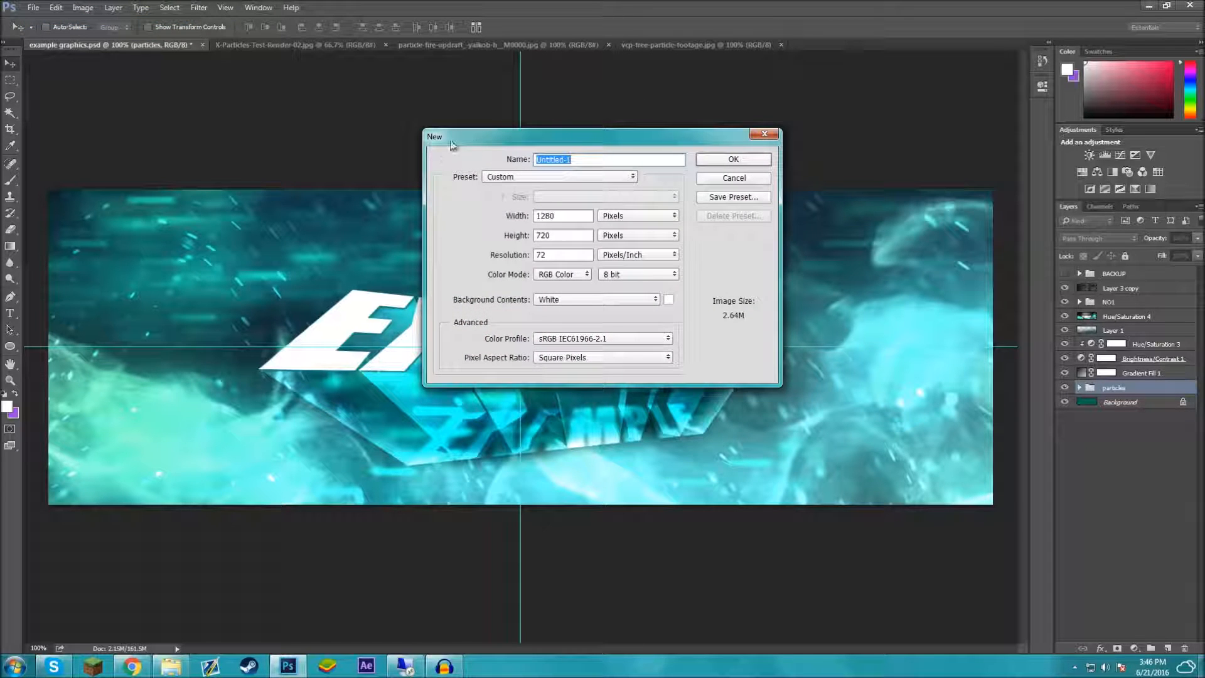
{"action": "left_click_drag", "start_coordinate": [477, 137], "coordinate": [116, 71]}
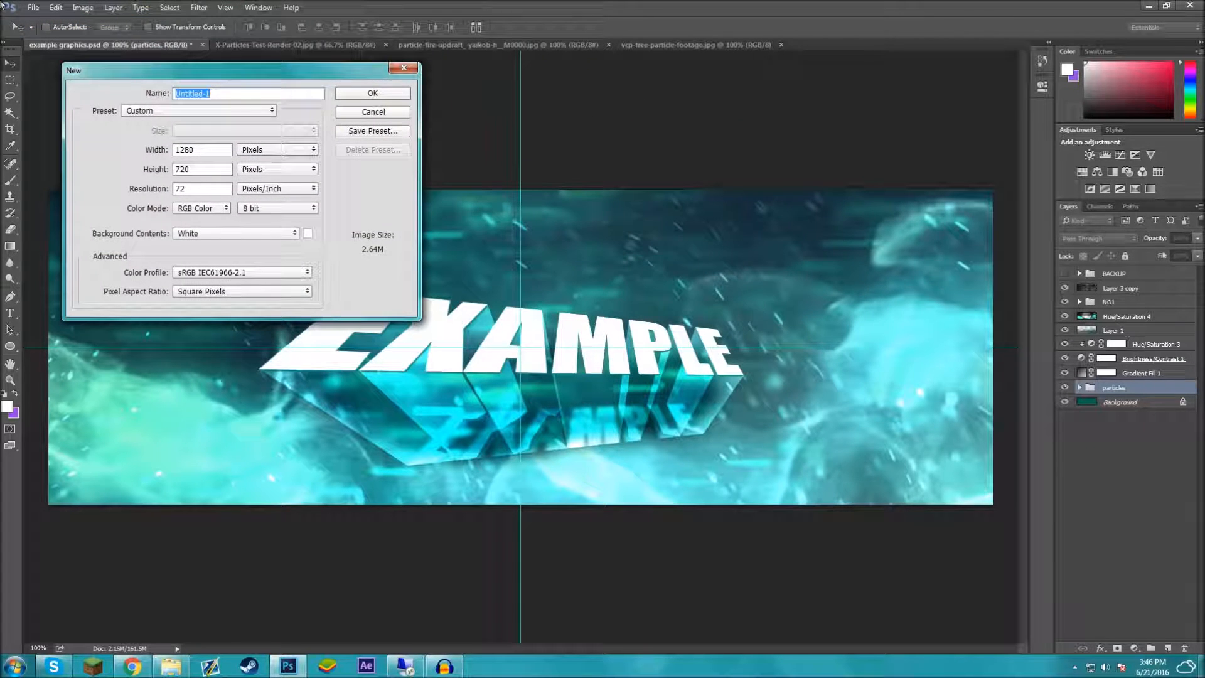
{"action": "double_click", "coordinate": [218, 147]}
{"action": "type", "text": "1"}
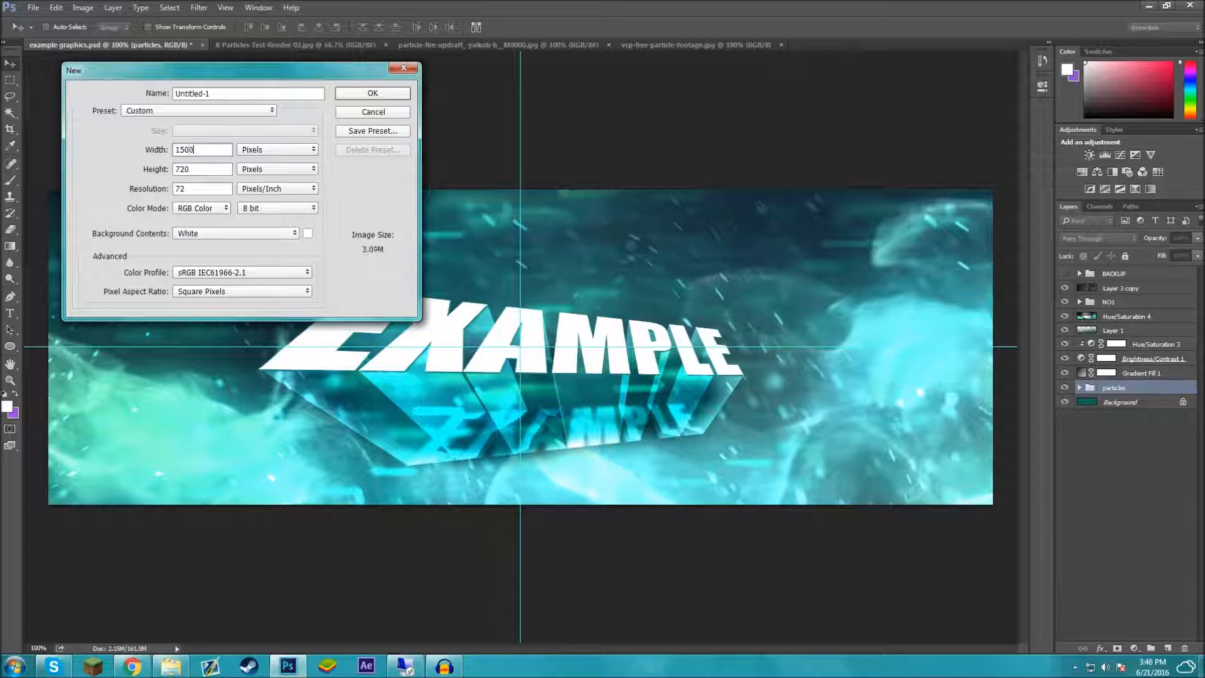
{"action": "double_click", "coordinate": [182, 169]}
{"action": "type", "text": "500"}
{"action": "key", "text": "Return"}
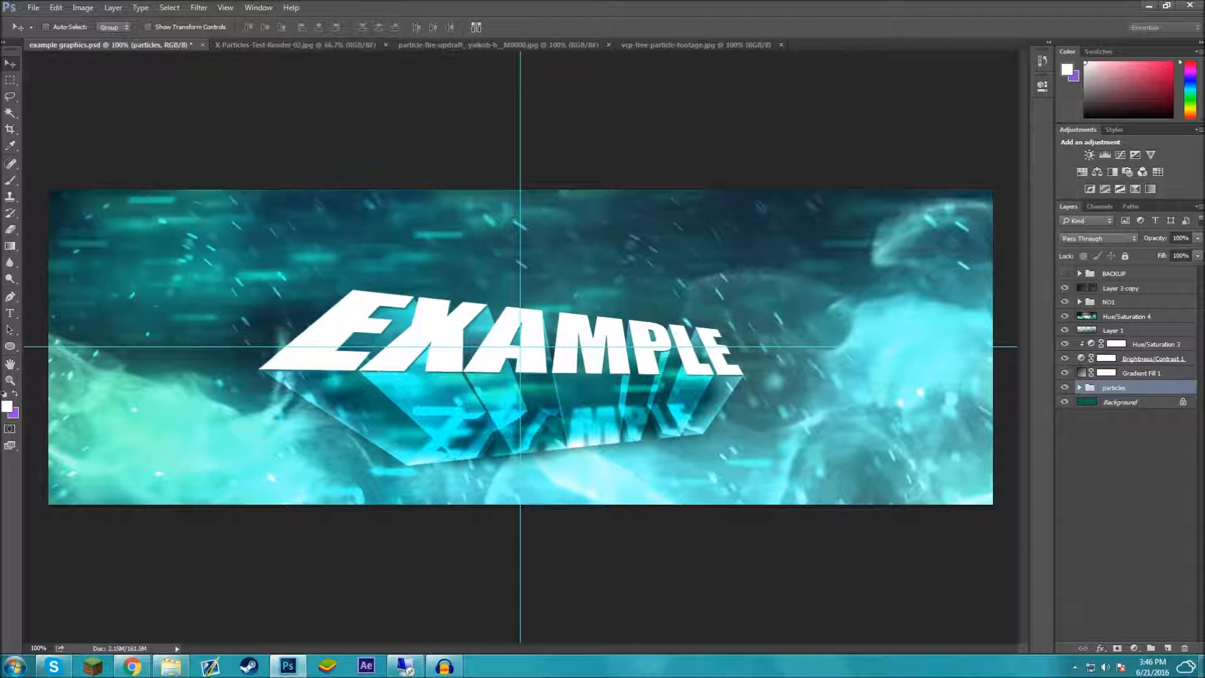
{"action": "left_click", "coordinate": [97, 47]}
{"action": "left_click", "coordinate": [795, 44]}
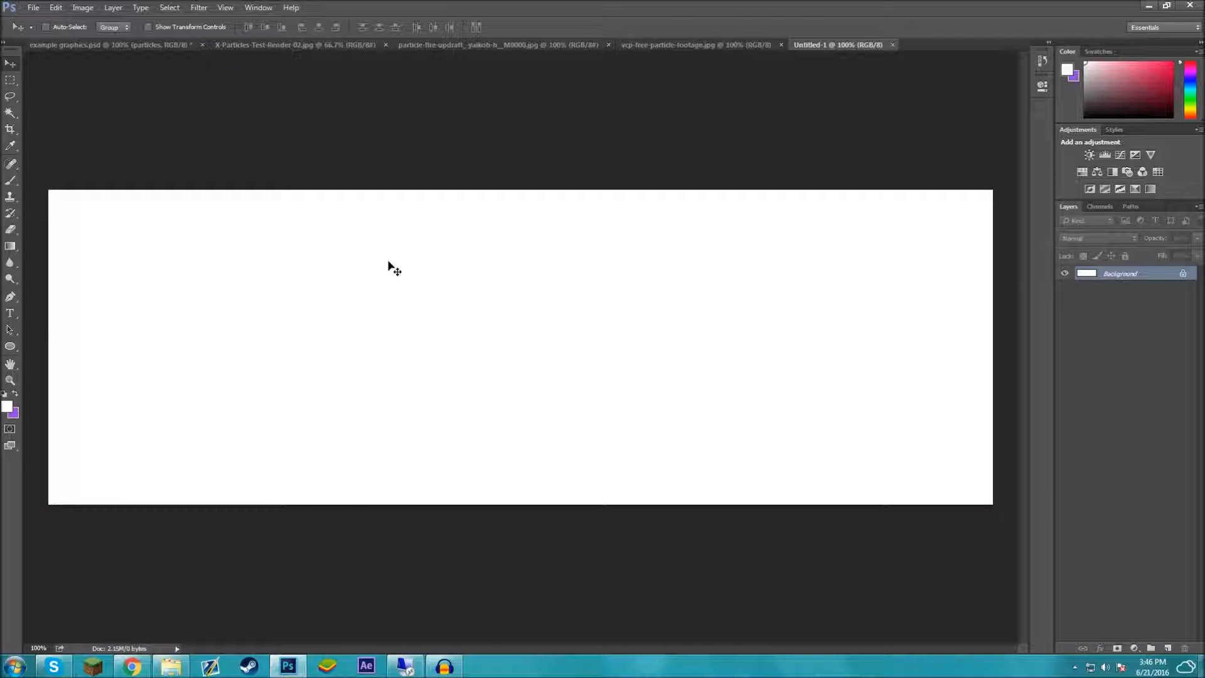
- Convert the fire particle image's locked background into a normal layer and copy it into the Untitled-1 document
{"action": "left_click", "coordinate": [432, 45]}
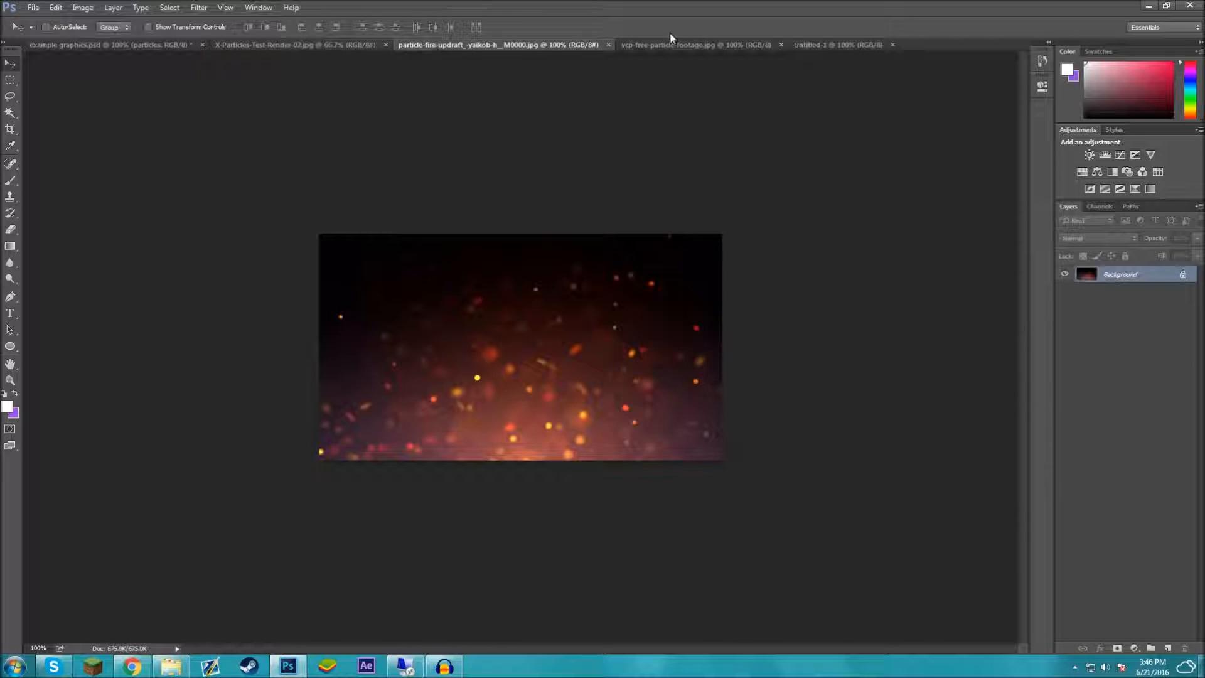
{"action": "left_click", "coordinate": [675, 44]}
{"action": "left_click", "coordinate": [506, 44]}
{"action": "left_click_drag", "start_coordinate": [548, 287], "coordinate": [521, 333]}
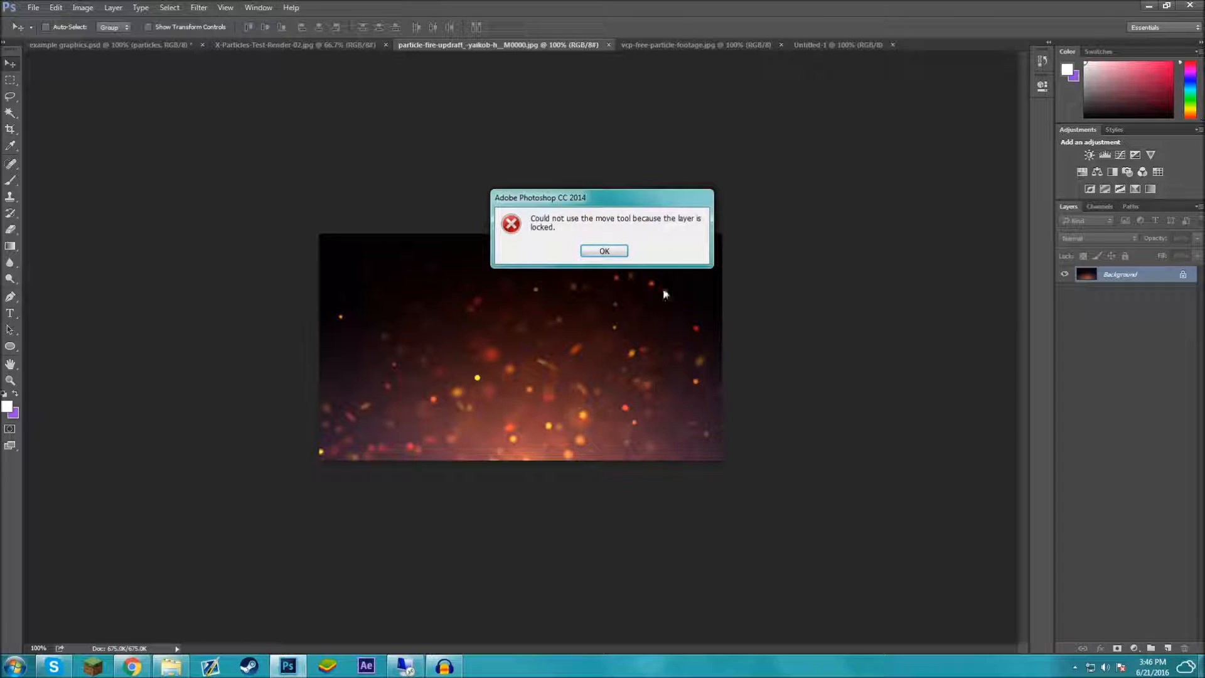
{"action": "left_click", "coordinate": [608, 251]}
{"action": "right_click", "coordinate": [1135, 279]}
{"action": "left_click", "coordinate": [1131, 287]}
{"action": "key", "text": "Return"}
{"action": "left_click_drag", "start_coordinate": [603, 320], "coordinate": [255, 352]}
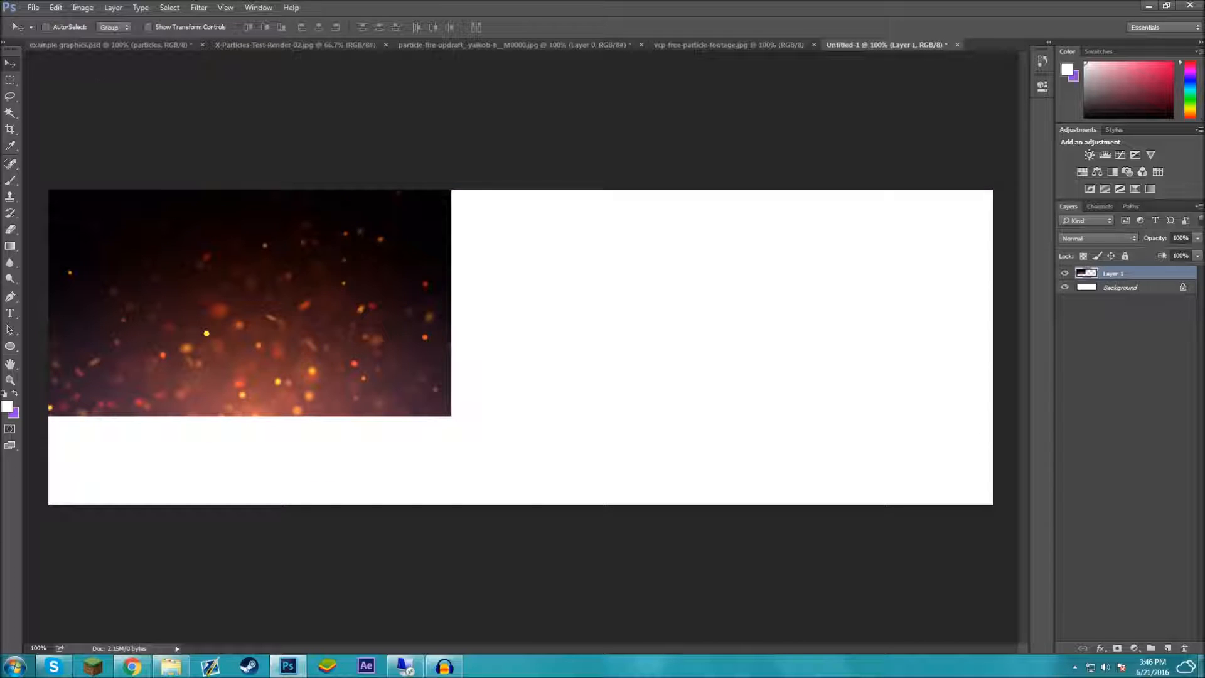
- In the example banner, try Normal blending and a shifted position for Hue/Saturation 1 copy 3, and restore its position and Color Dodge mode
{"action": "left_click", "coordinate": [119, 44]}
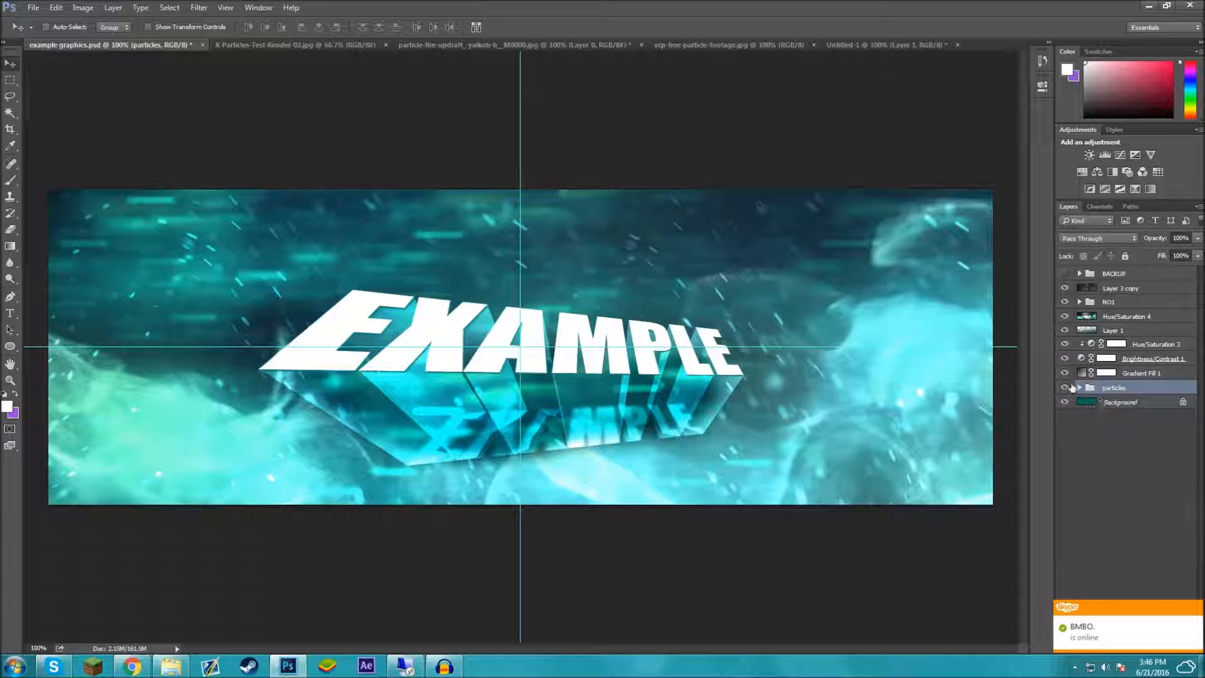
{"action": "left_click", "coordinate": [1080, 388]}
{"action": "left_click", "coordinate": [1142, 430]}
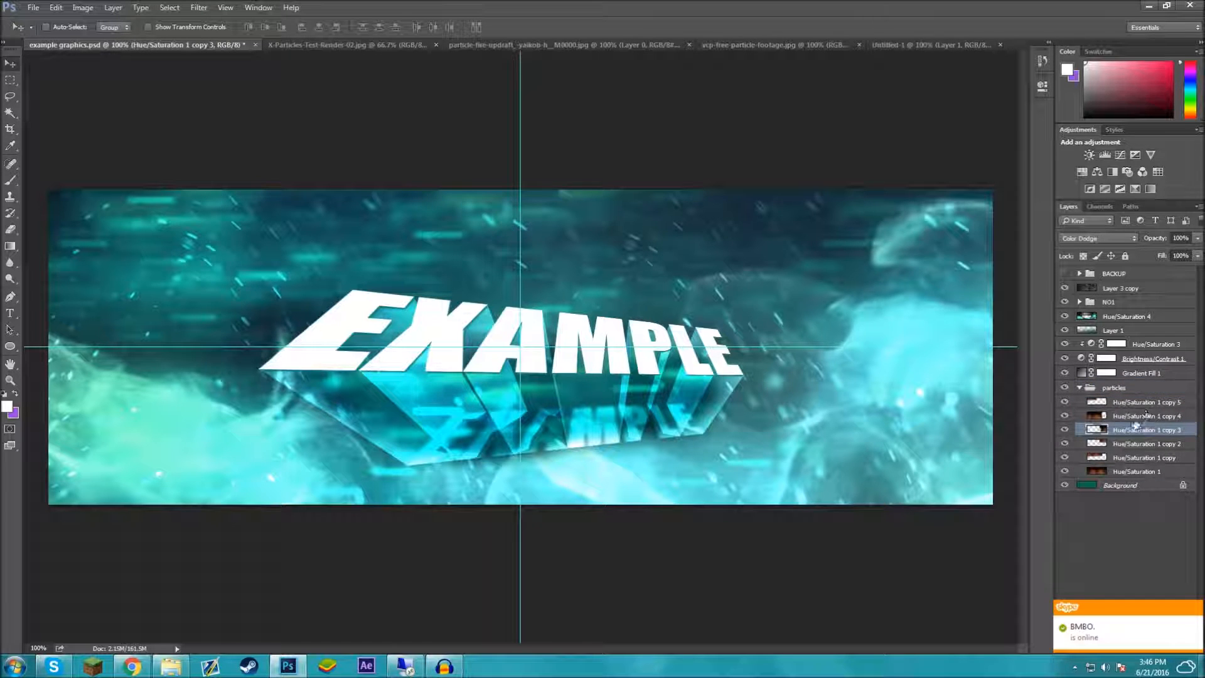
{"action": "left_click", "coordinate": [1092, 239]}
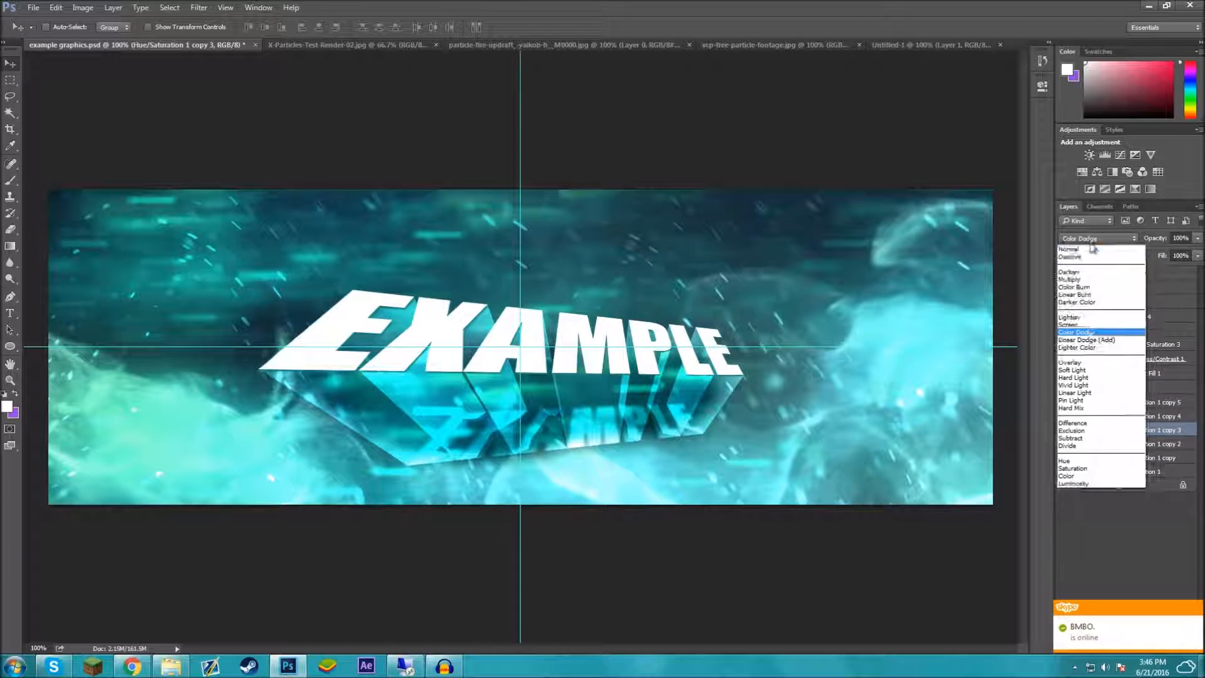
{"action": "left_click", "coordinate": [1082, 247]}
{"action": "left_click_drag", "start_coordinate": [370, 278], "coordinate": [501, 167]}
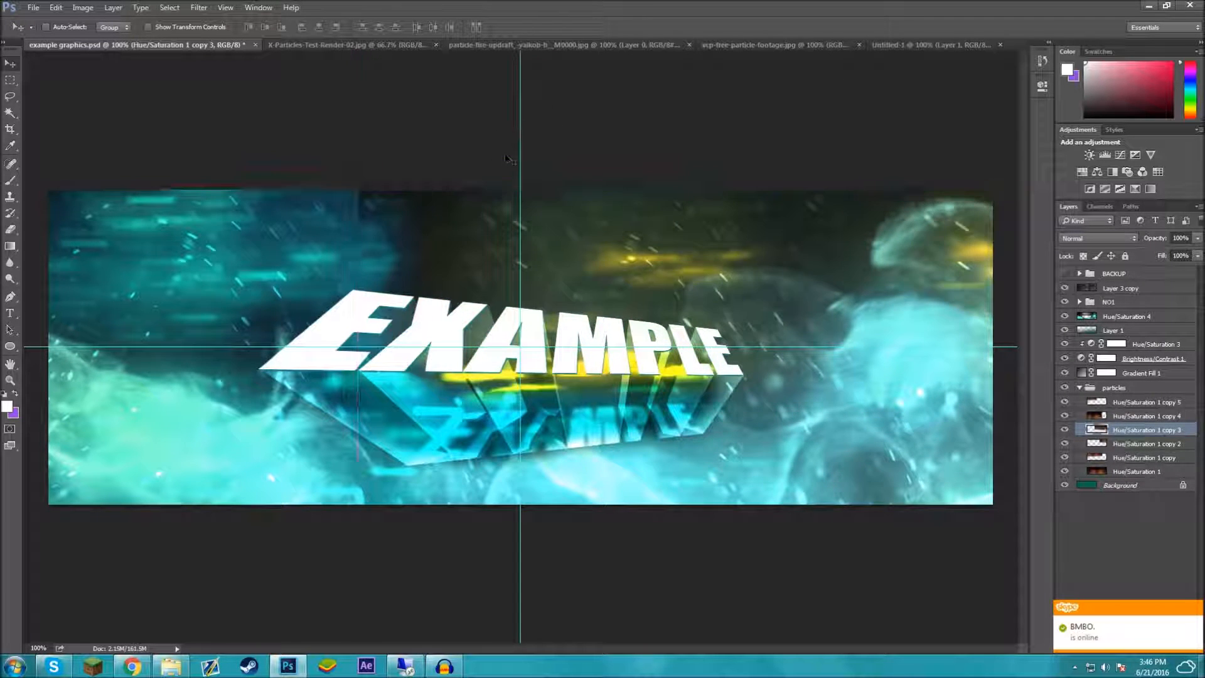
{"action": "key", "text": "ctrl+z"}
{"action": "left_click", "coordinate": [1123, 241]}
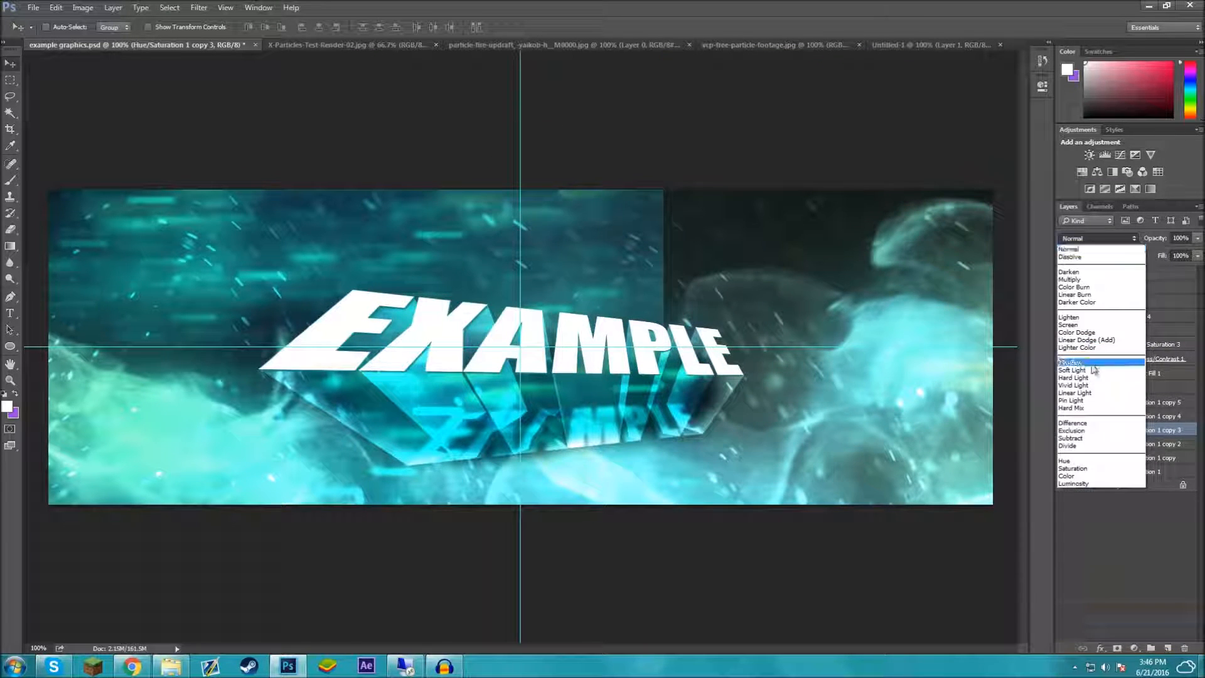
{"action": "left_click", "coordinate": [1091, 336]}
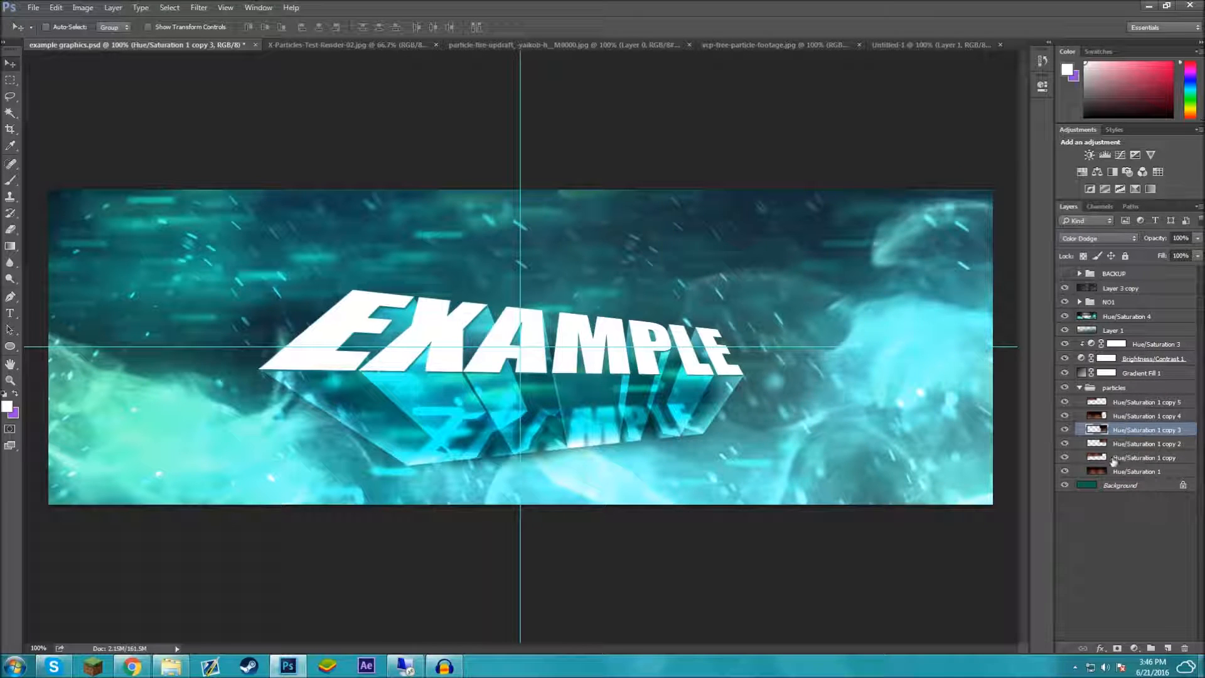
- Collapse the particles group and look over the Gradient Fill 1, Brightness/Contrast 1 and Hue/Saturation 3 layers
{"action": "left_click", "coordinate": [1079, 389]}
{"action": "left_click", "coordinate": [1134, 374]}
{"action": "left_click", "coordinate": [1144, 347]}
{"action": "left_click", "coordinate": [1141, 373]}
{"action": "left_click", "coordinate": [1143, 359]}
{"action": "left_click", "coordinate": [1144, 345]}
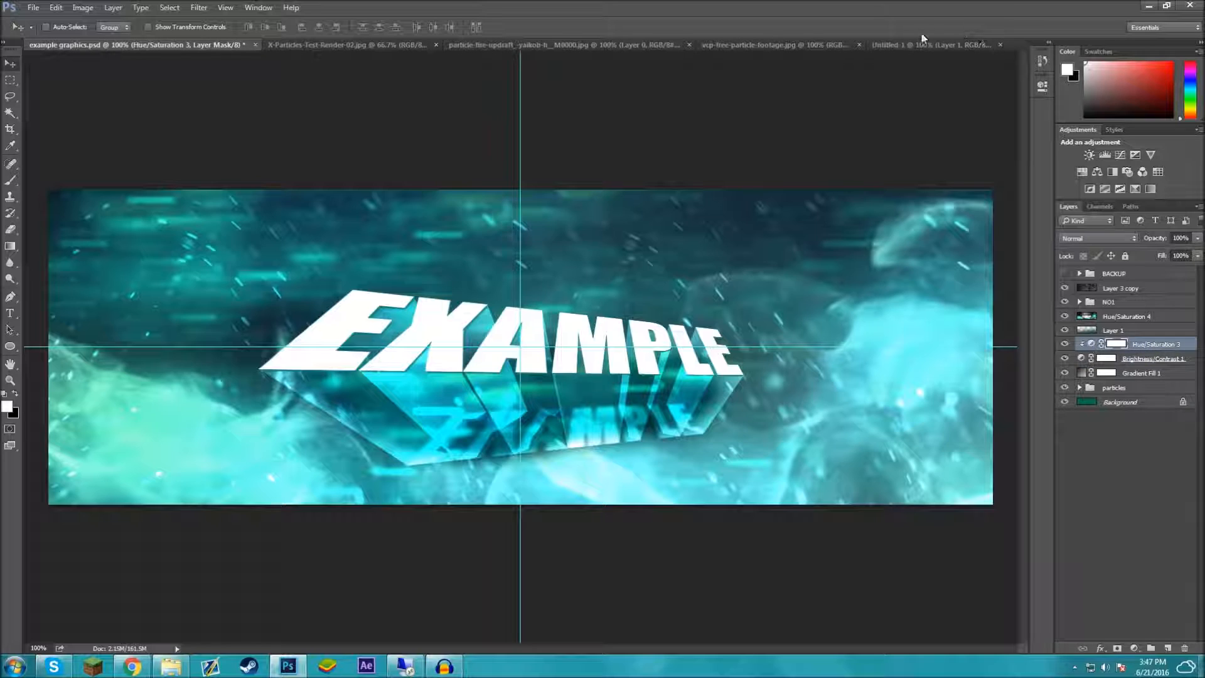
- In Untitled-1, try Color Dodge on the fire particle layer and return its blend mode to Normal
{"action": "left_click", "coordinate": [922, 44]}
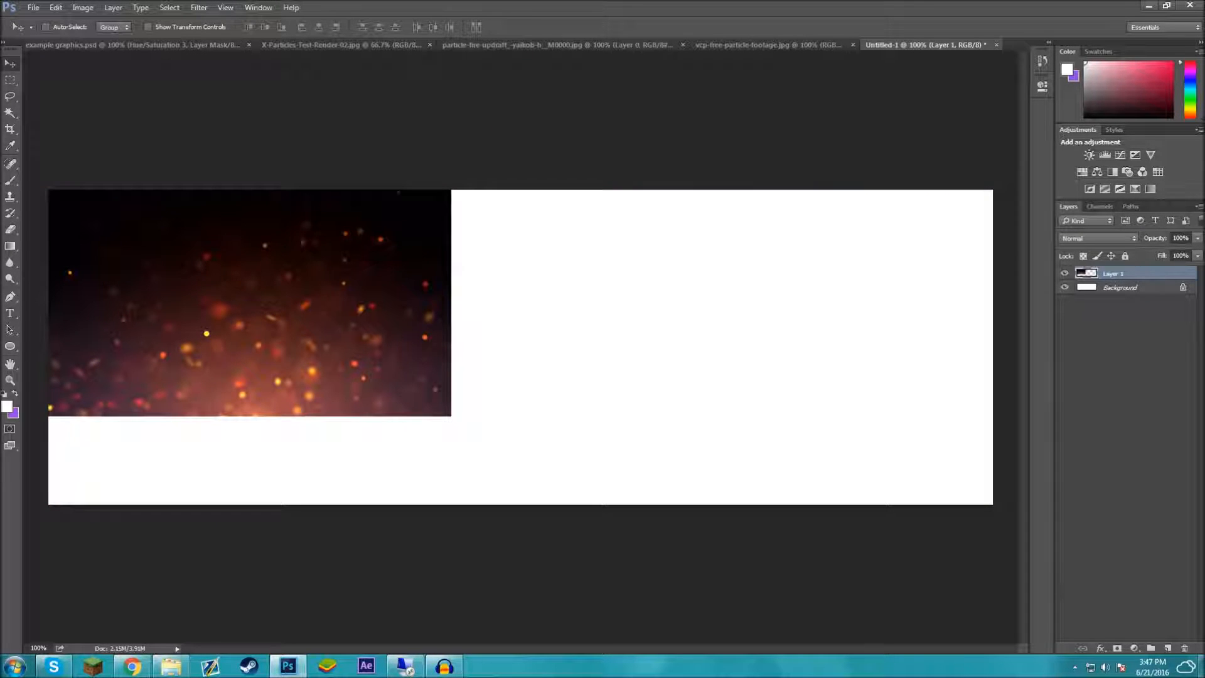
{"action": "left_click", "coordinate": [1077, 241]}
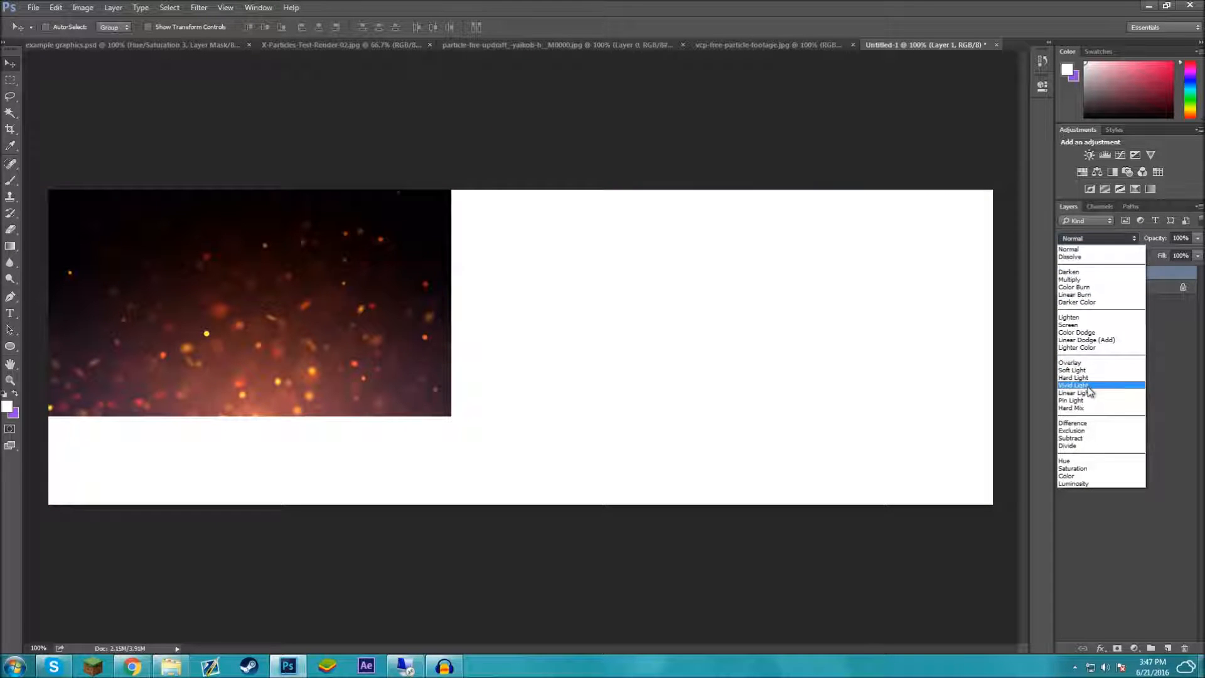
{"action": "left_click", "coordinate": [1097, 332]}
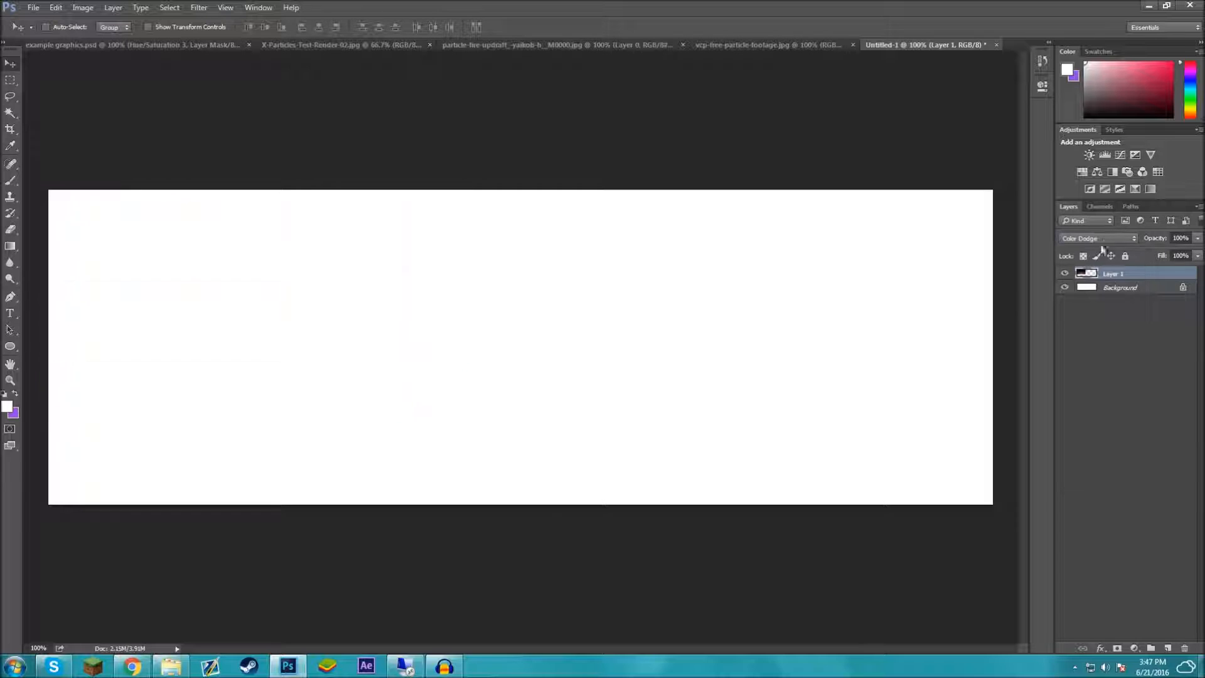
{"action": "left_click", "coordinate": [1107, 236]}
{"action": "left_click", "coordinate": [1079, 245]}
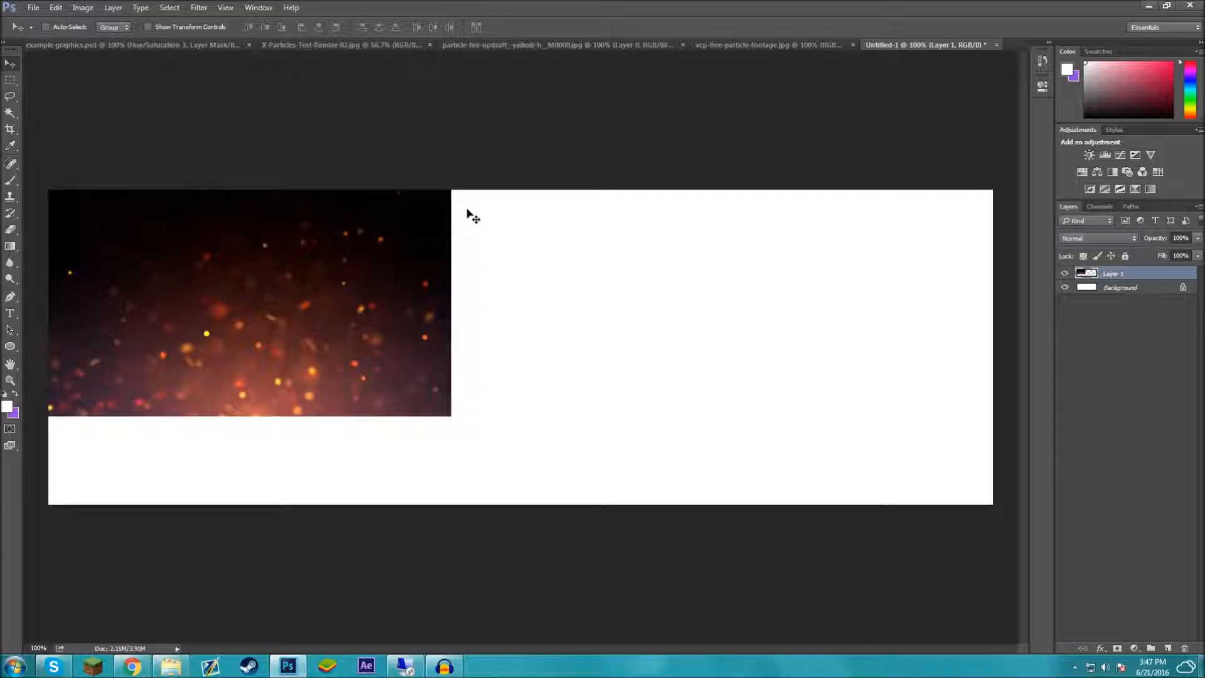
- Move the particle layer in from the canvas corner and softly erase its left edge with a 150-pixel Eraser brush
{"action": "left_click_drag", "start_coordinate": [264, 339], "coordinate": [321, 362]}
{"action": "left_click", "coordinate": [10, 229]}
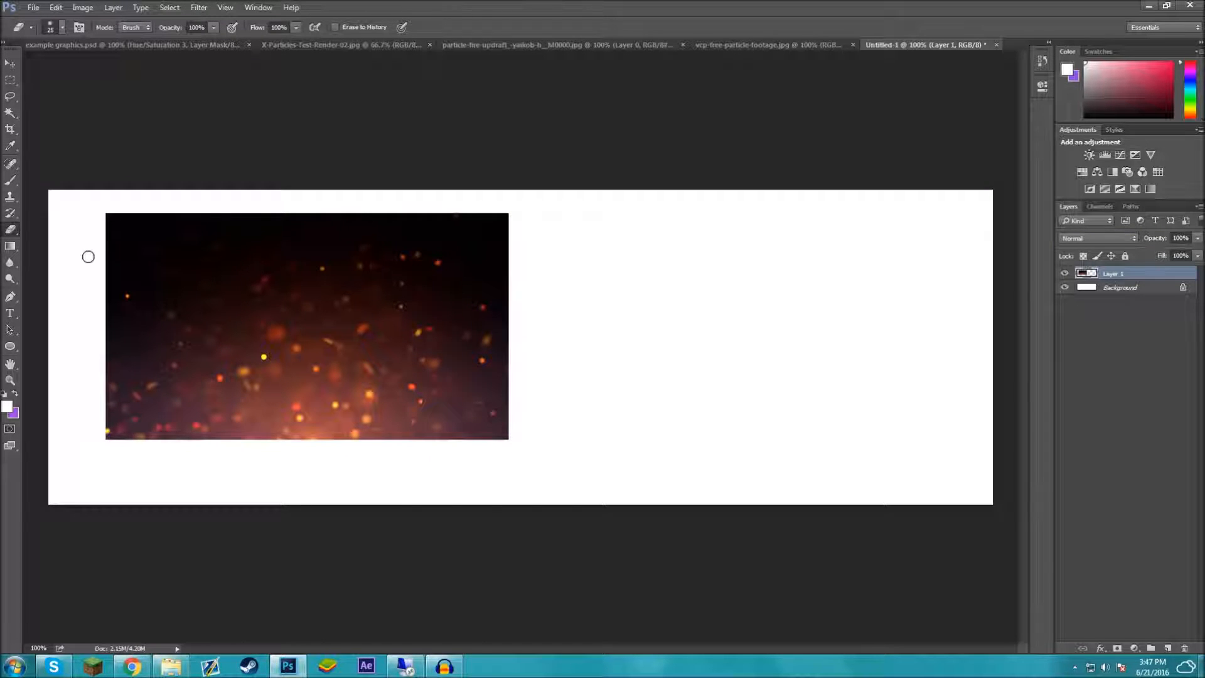
{"action": "key", "text": "bracketright"}
{"action": "key", "text": "bracketright"}
{"action": "key", "text": "bracketright"}
{"action": "key", "text": "bracketright"}
{"action": "key", "text": "bracketright"}
{"action": "key", "text": "bracketright"}
{"action": "key", "text": "bracketright"}
{"action": "key", "text": "bracketright"}
{"action": "key", "text": "bracketright"}
{"action": "key", "text": "bracketright"}
{"action": "key", "text": "bracketright"}
{"action": "key", "text": "bracketright"}
{"action": "key", "text": "bracketright"}
{"action": "key", "text": "bracketright"}
{"action": "key", "text": "bracketleft"}
{"action": "key", "text": "bracketleft"}
{"action": "key", "text": "bracketleft"}
{"action": "key", "text": "bracketleft"}
{"action": "key", "text": "bracketleft"}
{"action": "mouse_move", "coordinate": [107, 215]}
{"action": "left_mouse_down"}
{"action": "mouse_move", "coordinate": [80, 406]}
{"action": "mouse_move", "coordinate": [99, 194]}
{"action": "mouse_move", "coordinate": [54, 453]}
{"action": "mouse_move", "coordinate": [86, 355]}
{"action": "mouse_move", "coordinate": [80, 422]}
{"action": "left_mouse_up"}
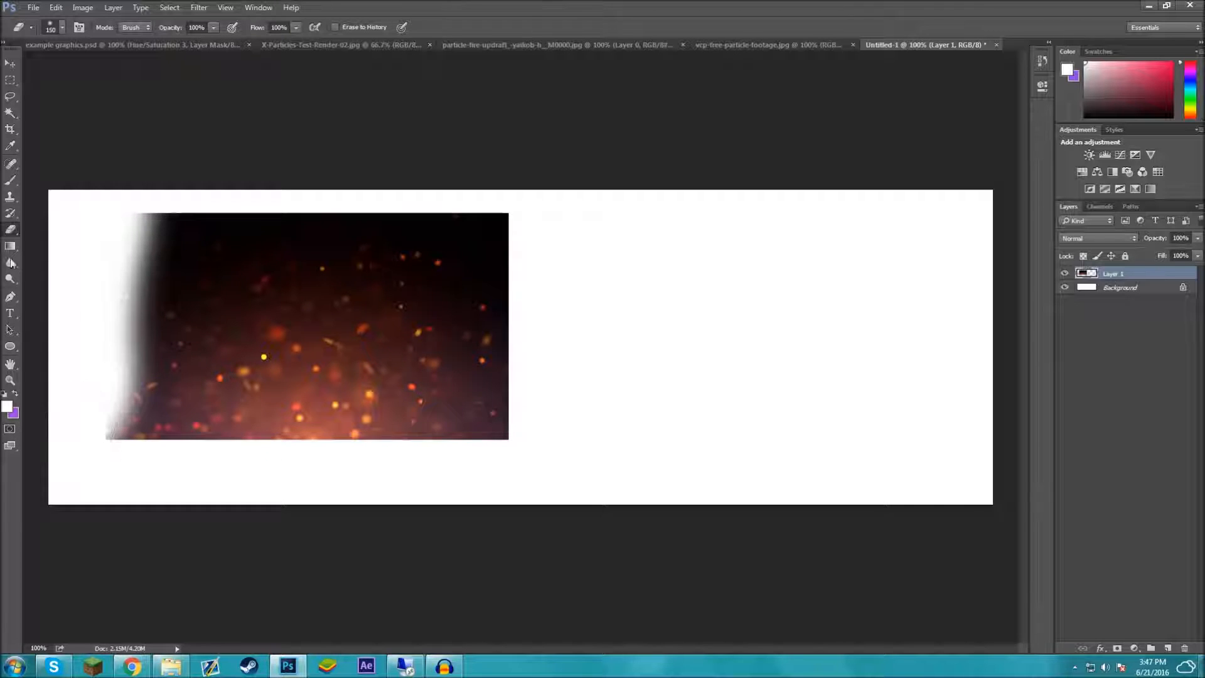
- Enlarge the soft Eraser brush to 500 pixels and fade out the remaining edges of the particle image
{"action": "left_click", "coordinate": [51, 29]}
{"action": "left_click", "coordinate": [456, 23]}
{"action": "key", "text": "bracketright"}
{"action": "key", "text": "bracketright"}
{"action": "key", "text": "bracketright"}
{"action": "key", "text": "bracketright"}
{"action": "key", "text": "bracketright"}
{"action": "key", "text": "bracketright"}
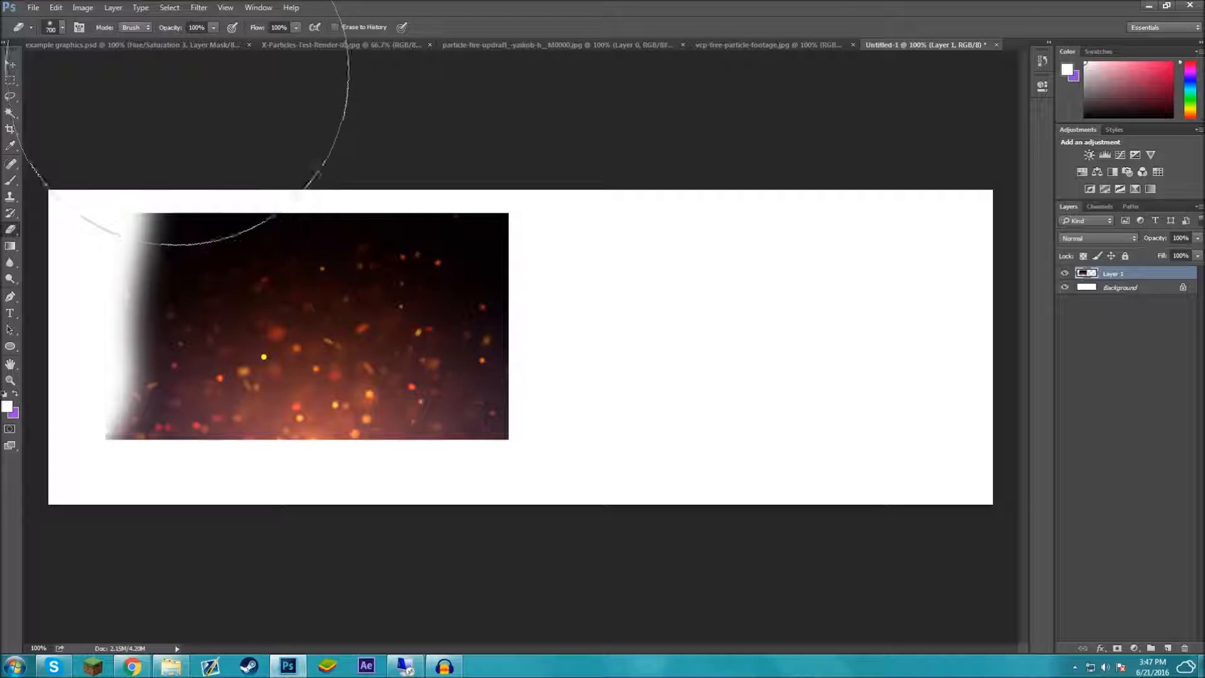
{"action": "mouse_move", "coordinate": [161, 81]}
{"action": "left_mouse_down"}
{"action": "mouse_move", "coordinate": [398, 135]}
{"action": "mouse_move", "coordinate": [134, 81]}
{"action": "mouse_move", "coordinate": [10, 151]}
{"action": "mouse_move", "coordinate": [592, 149]}
{"action": "mouse_move", "coordinate": [401, 21]}
{"action": "mouse_move", "coordinate": [417, 108]}
{"action": "mouse_move", "coordinate": [266, 94]}
{"action": "mouse_move", "coordinate": [627, 404]}
{"action": "mouse_move", "coordinate": [628, 351]}
{"action": "mouse_move", "coordinate": [632, 414]}
{"action": "mouse_move", "coordinate": [379, 565]}
{"action": "mouse_move", "coordinate": [379, 590]}
{"action": "mouse_move", "coordinate": [81, 552]}
{"action": "mouse_move", "coordinate": [256, 578]}
{"action": "mouse_move", "coordinate": [389, 565]}
{"action": "mouse_move", "coordinate": [596, 610]}
{"action": "left_mouse_up"}
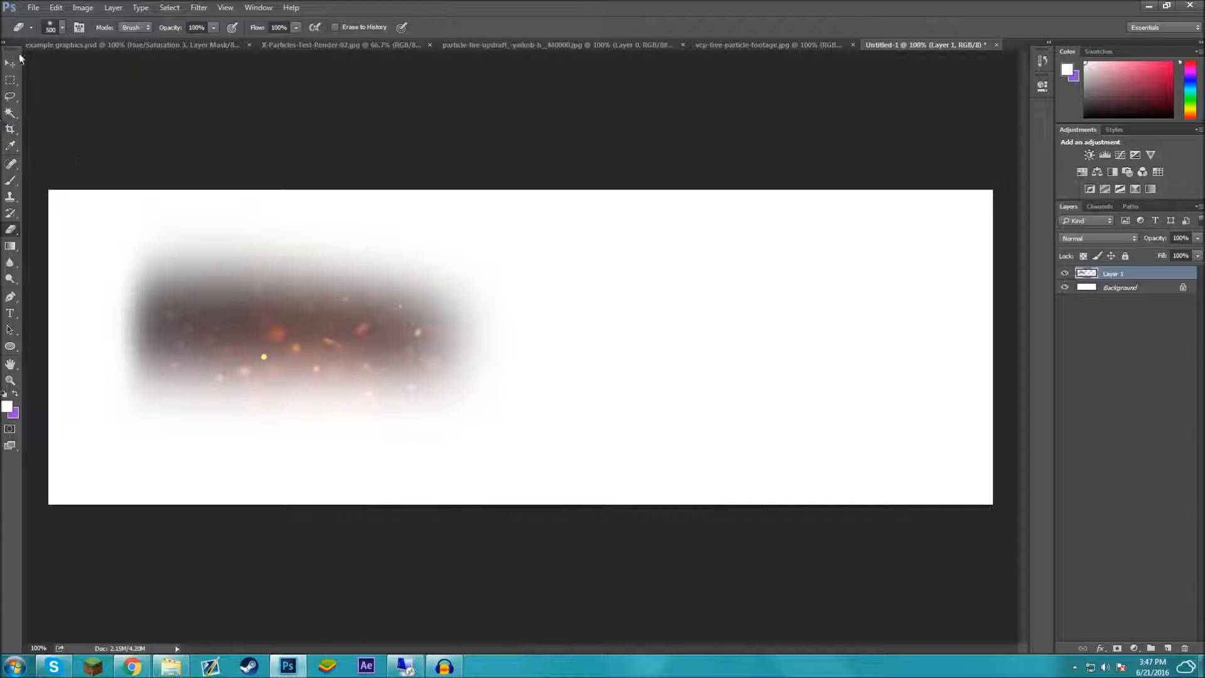
- Move the faded particle patch to the canvas's upper-left corner, and strengthen it by duplicating it twice and merging the copies
{"action": "key", "text": "v"}
{"action": "mouse_move", "coordinate": [231, 373]}
{"action": "left_mouse_down"}
{"action": "mouse_move", "coordinate": [280, 360]}
{"action": "mouse_move", "coordinate": [227, 367]}
{"action": "left_mouse_up"}
{"action": "key", "text": "ctrl+j"}
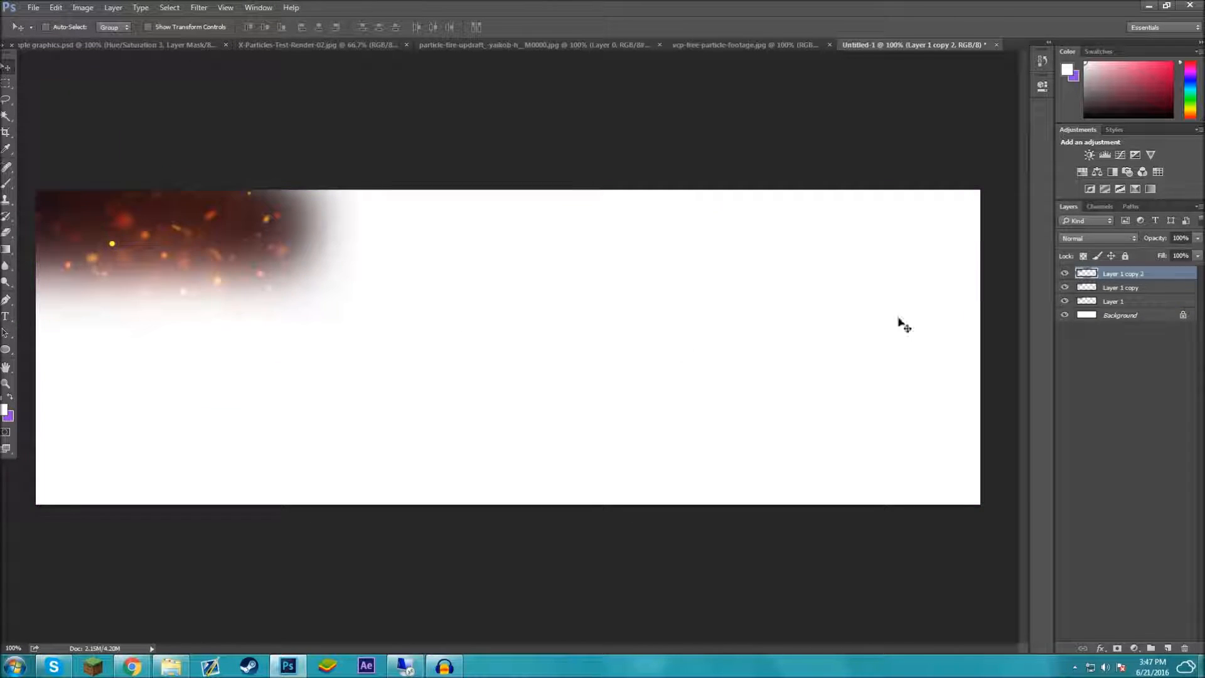
{"action": "left_click", "coordinate": [1115, 302], "text": "shift"}
{"action": "key", "text": "ctrl+e"}
- Stack duplicates of the particle patch down the left side of the canvas and merge them into one layer
{"action": "left_click_drag", "start_coordinate": [344, 269], "coordinate": [283, 353]}
{"action": "key", "text": "ctrl+j"}
{"action": "key", "text": "ctrl+j"}
{"action": "left_click_drag", "start_coordinate": [283, 354], "coordinate": [237, 496]}
{"action": "key", "text": "ctrl+j"}
{"action": "left_click", "coordinate": [1146, 320], "text": "shift"}
{"action": "key", "text": "ctrl+e"}
- Duplicate the merged particle column beside the original and soften the copy's left and right edges with the Eraser
{"action": "key", "text": "ctrl+j"}
{"action": "left_click_drag", "start_coordinate": [808, 301], "coordinate": [548, 333]}
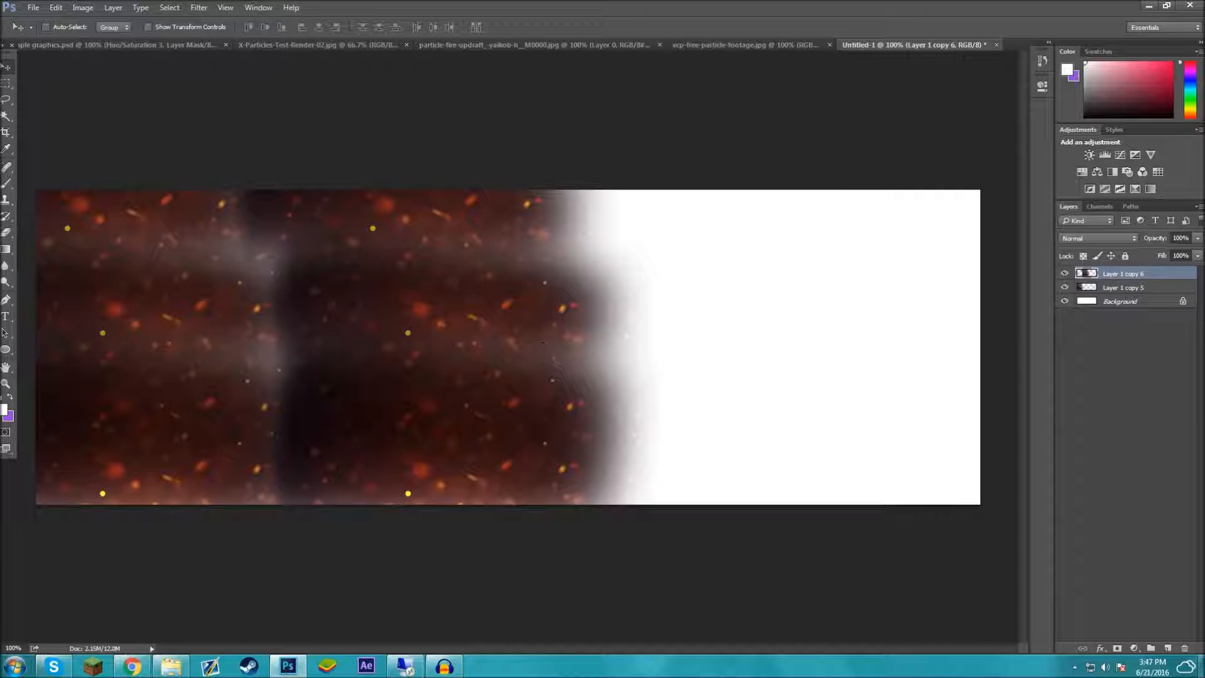
{"action": "left_click", "coordinate": [8, 234]}
{"action": "mouse_move", "coordinate": [613, 210]}
{"action": "left_mouse_down"}
{"action": "mouse_move", "coordinate": [783, 521]}
{"action": "mouse_move", "coordinate": [809, 525]}
{"action": "left_mouse_up"}
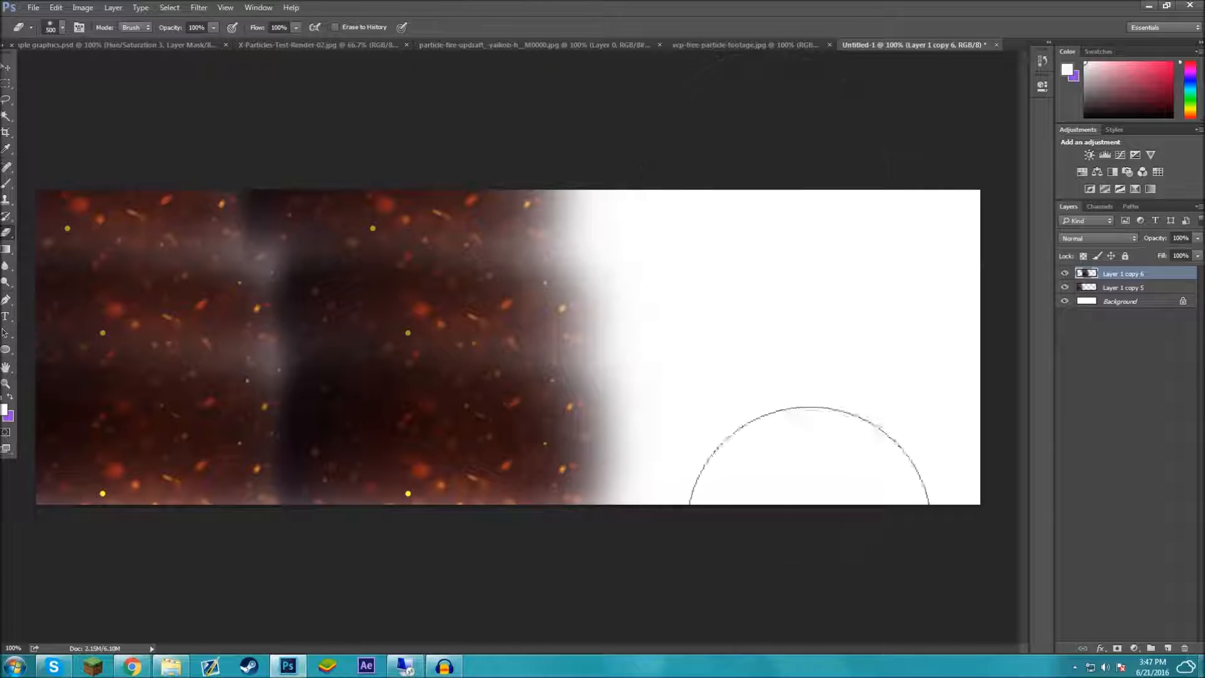
{"action": "left_click_drag", "start_coordinate": [285, 192], "coordinate": [326, 496]}
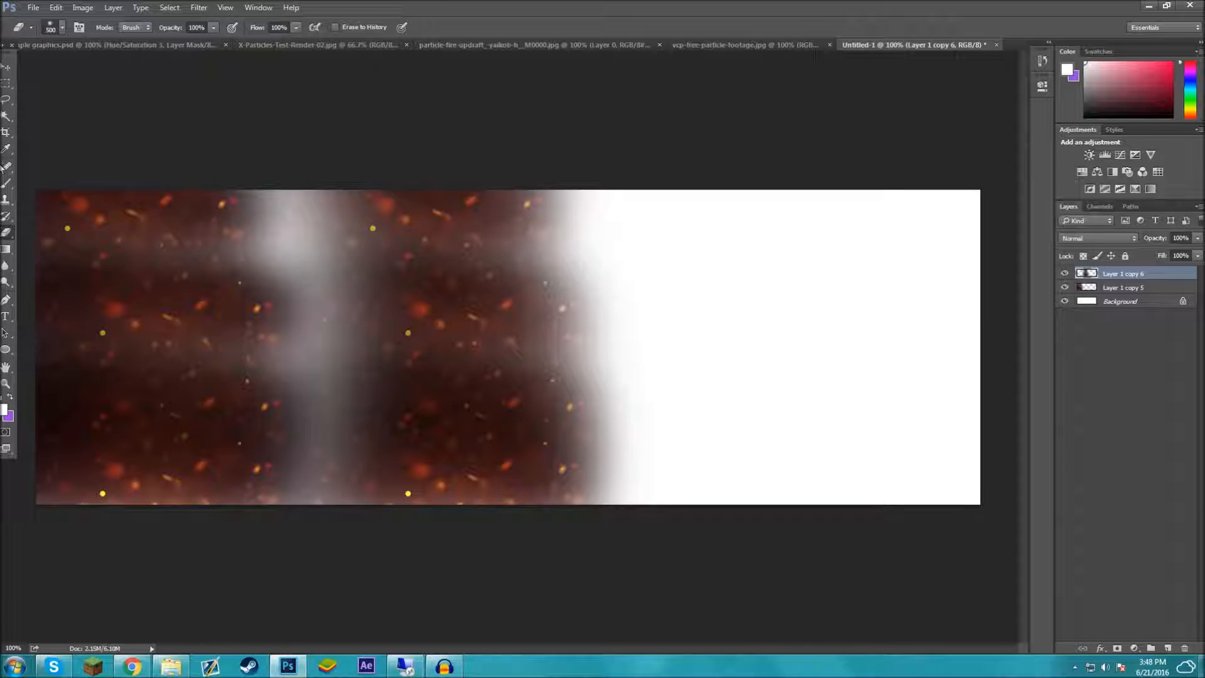
- Shift the second particle column left to cover the pale seam and merge both columns into one layer
{"action": "left_click", "coordinate": [7, 64]}
{"action": "mouse_move", "coordinate": [396, 237]}
{"action": "left_mouse_down"}
{"action": "mouse_move", "coordinate": [306, 236]}
{"action": "mouse_move", "coordinate": [318, 240]}
{"action": "left_mouse_up"}
{"action": "left_click", "coordinate": [1160, 289]}
{"action": "key", "text": "Delete"}
- Place a duplicate of the merged particle layer farther right on the canvas and rotate it 180 degrees
{"action": "key", "text": "ctrl"}
{"action": "left_click_drag", "start_coordinate": [370, 336], "coordinate": [772, 323]}
{"action": "key", "text": "ctrl+t"}
{"action": "left_click", "coordinate": [304, 27]}
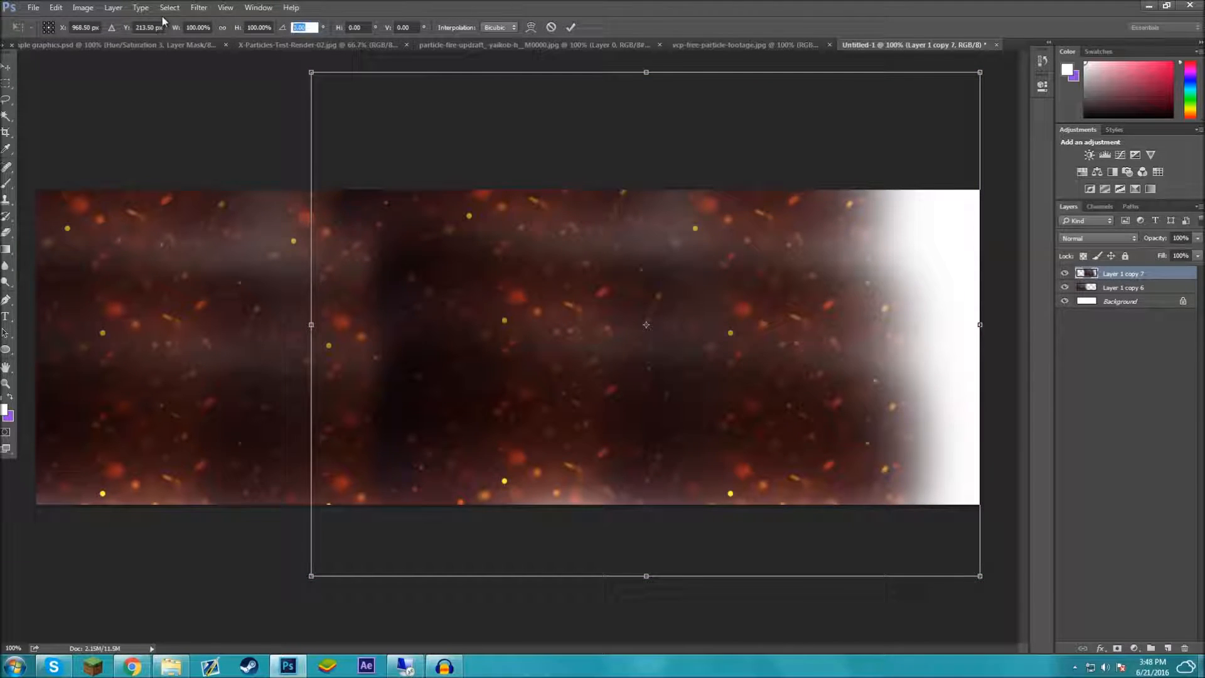
{"action": "type", "text": "180"}
{"action": "key", "text": "Return"}
{"action": "key", "text": "Return"}
- Cover the remaining white area on the canvas's right with particle duplicates and rotate the newest copy diagonally
{"action": "mouse_move", "coordinate": [646, 358]}
{"action": "left_mouse_down"}
{"action": "mouse_move", "coordinate": [658, 352]}
{"action": "mouse_move", "coordinate": [655, 378]}
{"action": "left_mouse_up"}
{"action": "left_click_drag", "start_coordinate": [658, 381], "coordinate": [929, 363]}
{"action": "left_click_drag", "start_coordinate": [809, 356], "coordinate": [614, 325]}
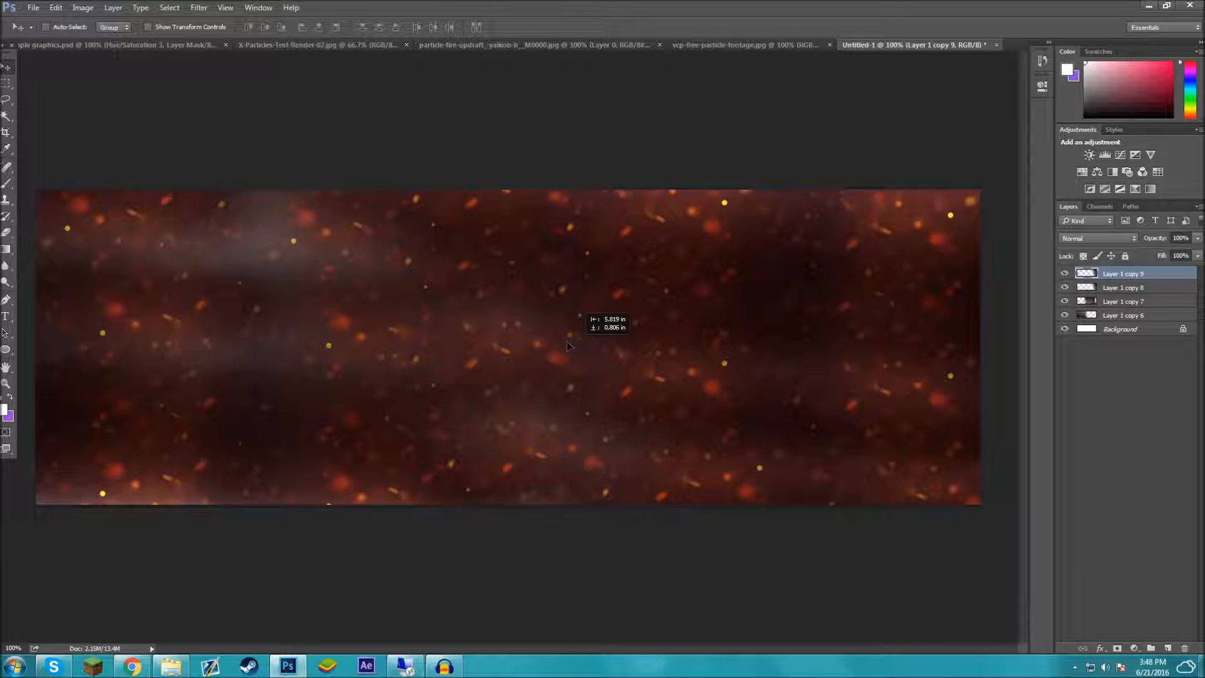
{"action": "key", "text": "ctrl+t"}
{"action": "mouse_move", "coordinate": [439, 621]}
{"action": "left_mouse_down"}
{"action": "mouse_move", "coordinate": [385, 568]}
{"action": "mouse_move", "coordinate": [429, 626]}
{"action": "left_mouse_up"}
{"action": "key", "text": "Return"}
- Spread the diagonal particle copy and a duplicate over the canvas's left and right sides, and merge all particle layers
{"action": "left_click_drag", "start_coordinate": [792, 486], "coordinate": [75, 437]}
{"action": "left_click_drag", "start_coordinate": [152, 415], "coordinate": [832, 507], "text": "alt"}
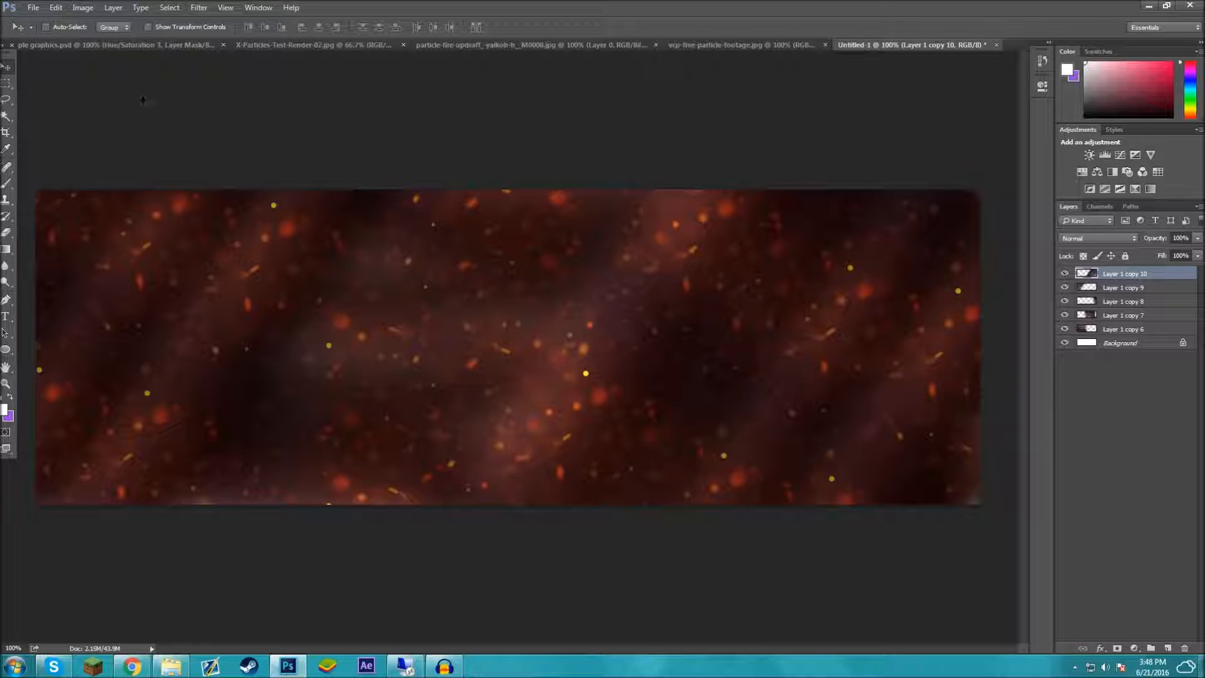
{"action": "left_click", "coordinate": [1147, 333], "text": "shift"}
{"action": "key", "text": "ctrl+e"}
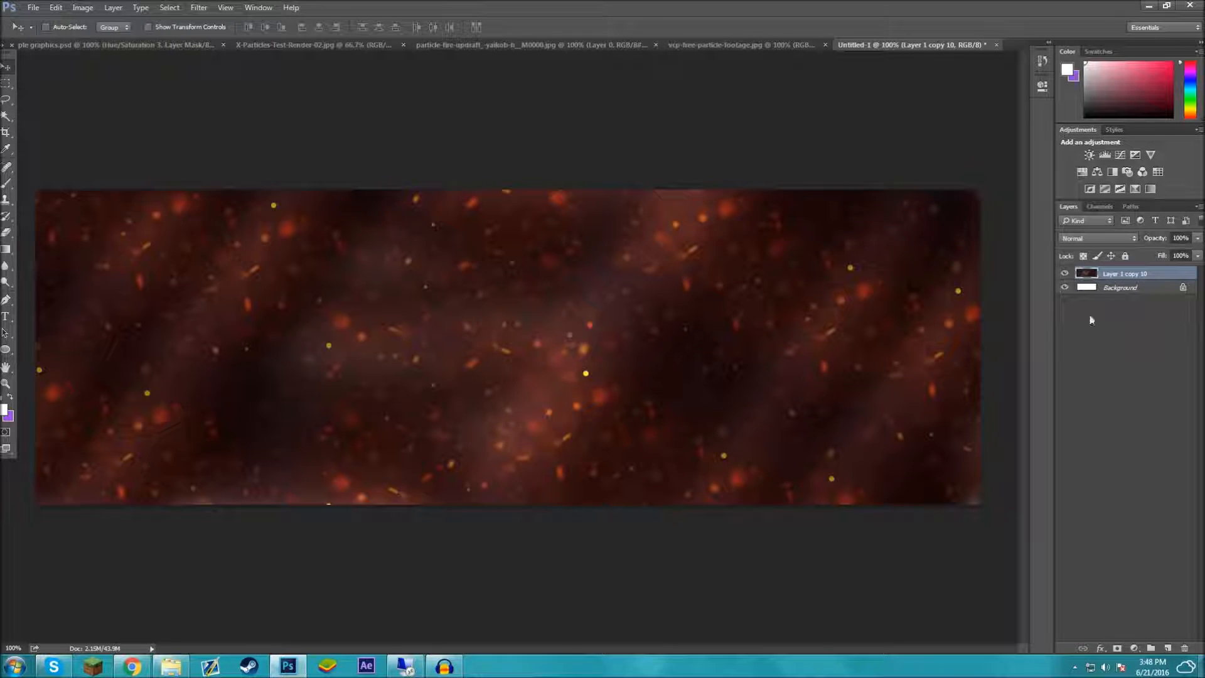
- Rename the merged particle layer as particles
{"action": "double_click", "coordinate": [1130, 275]}
{"action": "type", "text": "particles"}
{"action": "key", "text": "Return"}
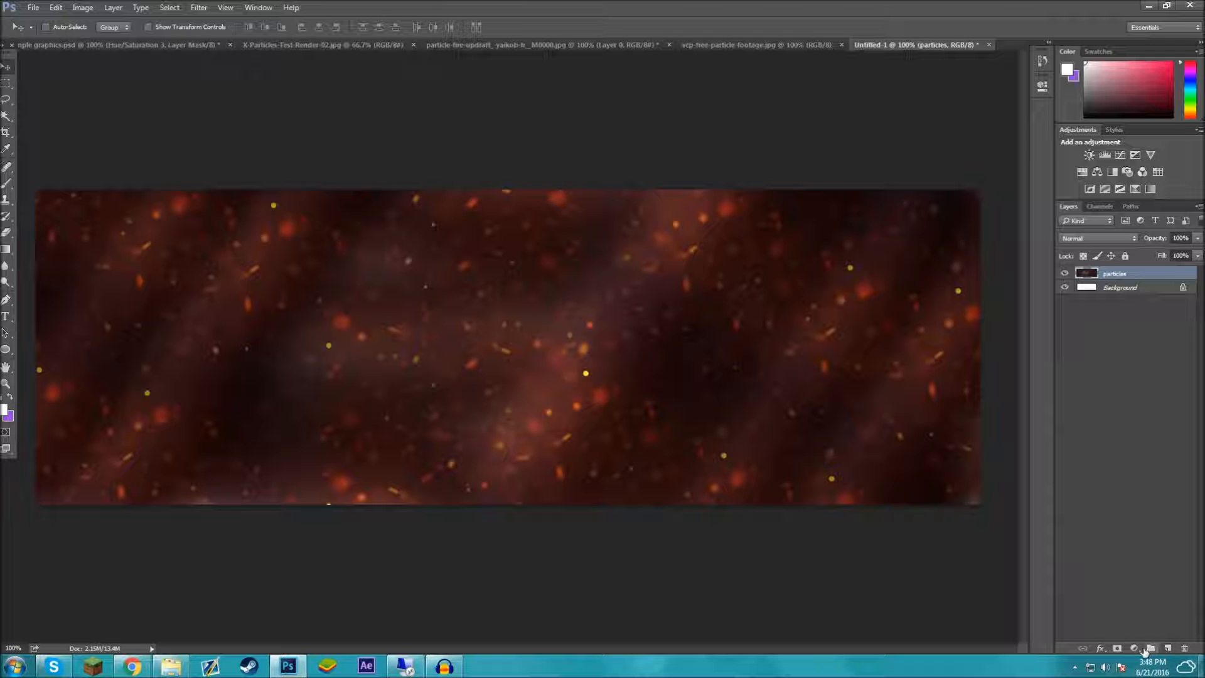
- In the example banner document, compare the look with and without the Hue/Saturation 3 and Gradient Fill 1 layers
{"action": "left_click", "coordinate": [113, 45]}
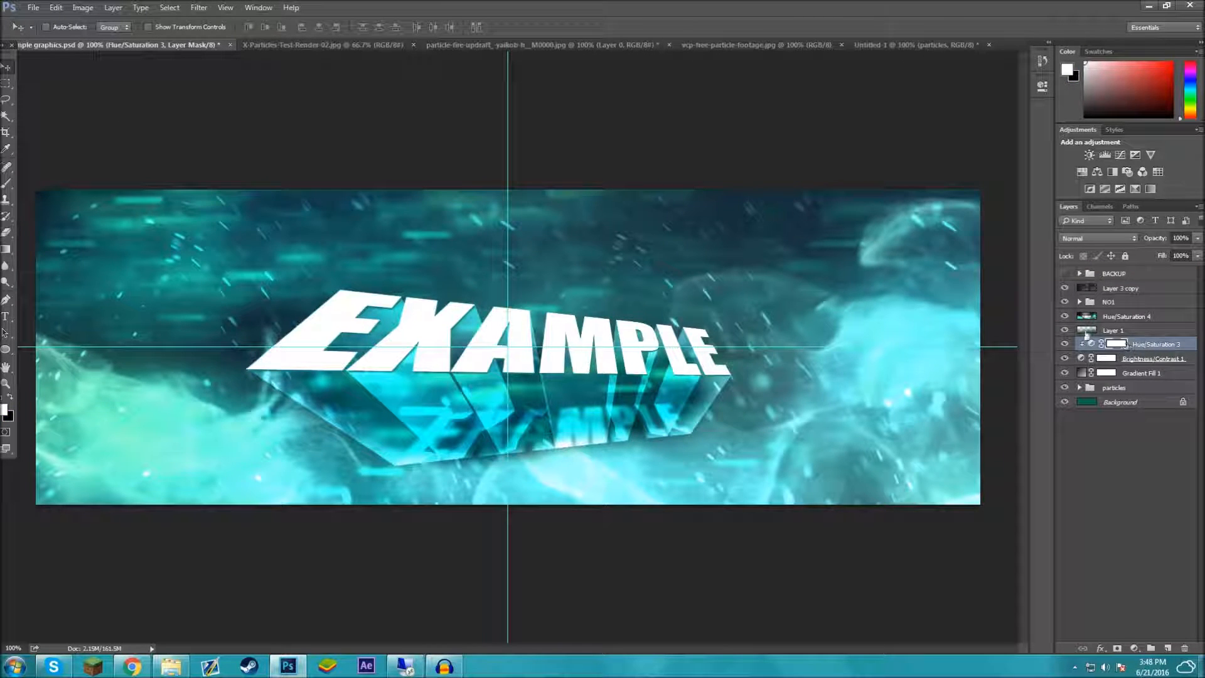
{"action": "left_click", "coordinate": [1065, 344]}
{"action": "left_click", "coordinate": [1064, 345]}
{"action": "left_click", "coordinate": [1064, 344]}
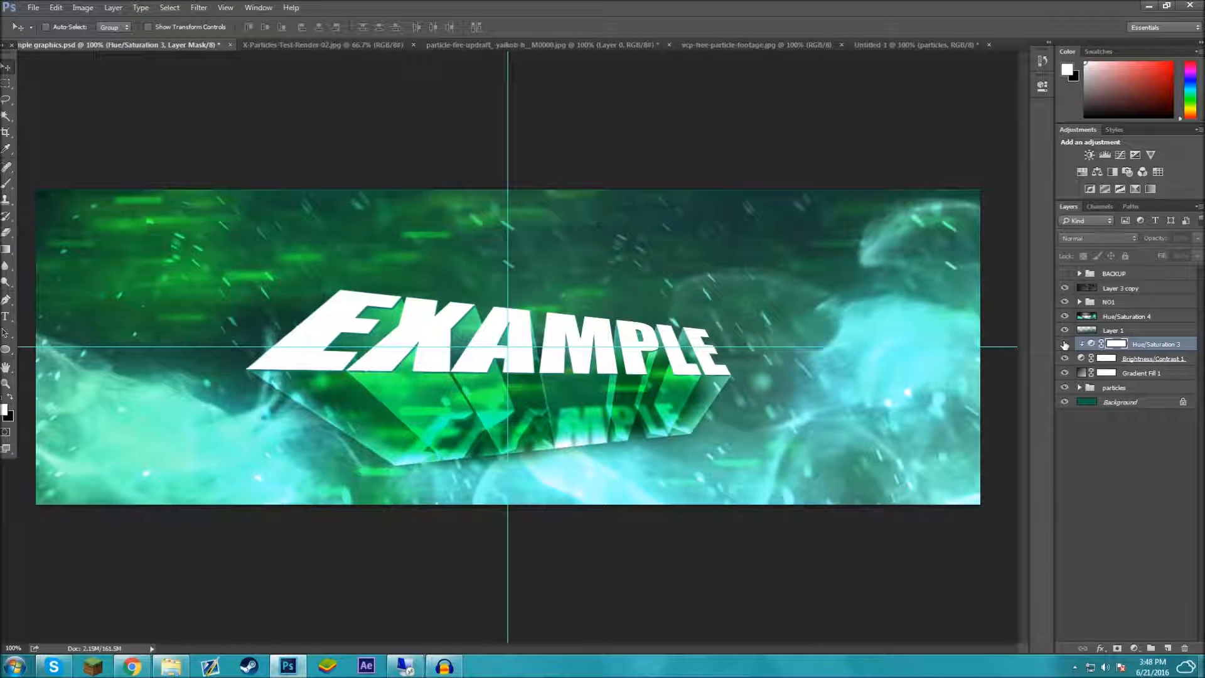
{"action": "left_click", "coordinate": [1064, 345]}
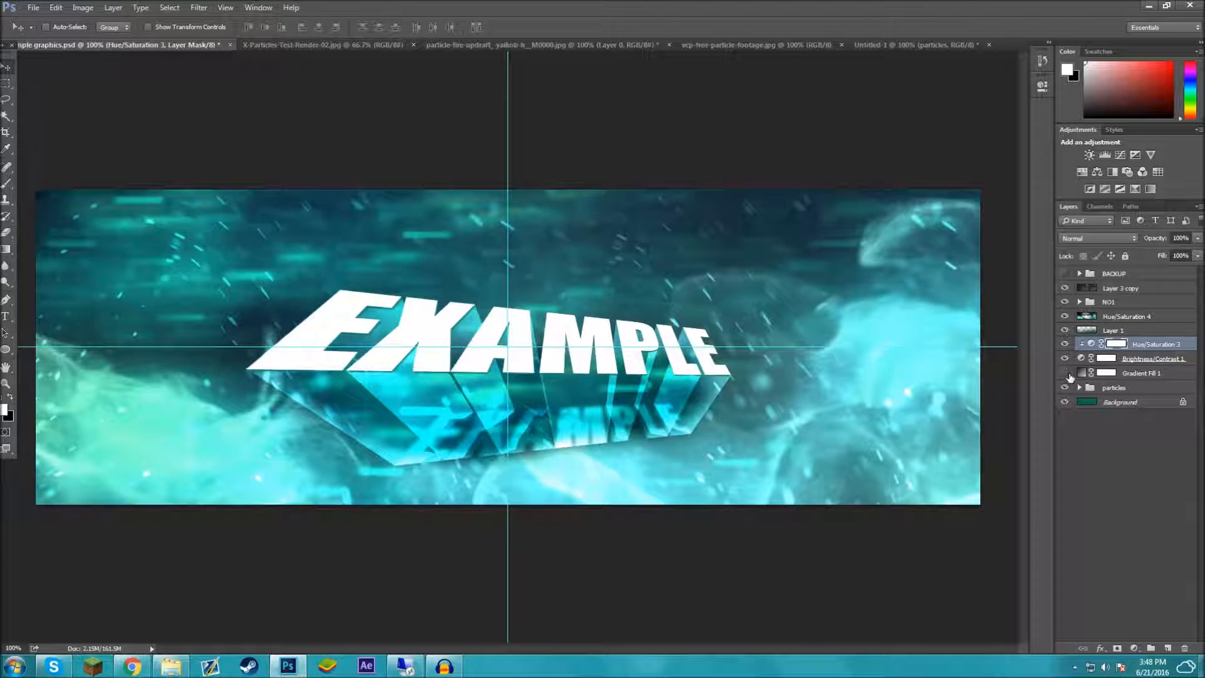
{"action": "left_click", "coordinate": [1069, 374]}
{"action": "left_click", "coordinate": [1069, 374]}
{"action": "left_click", "coordinate": [1069, 374]}
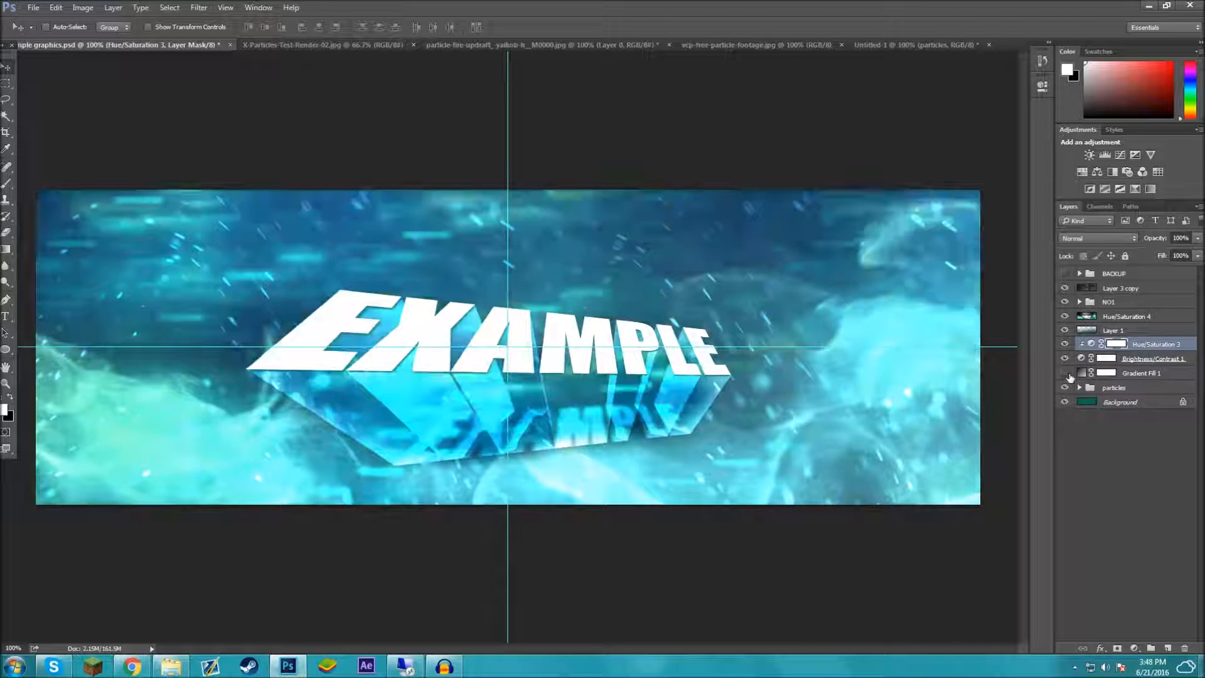
{"action": "left_click", "coordinate": [1067, 373]}
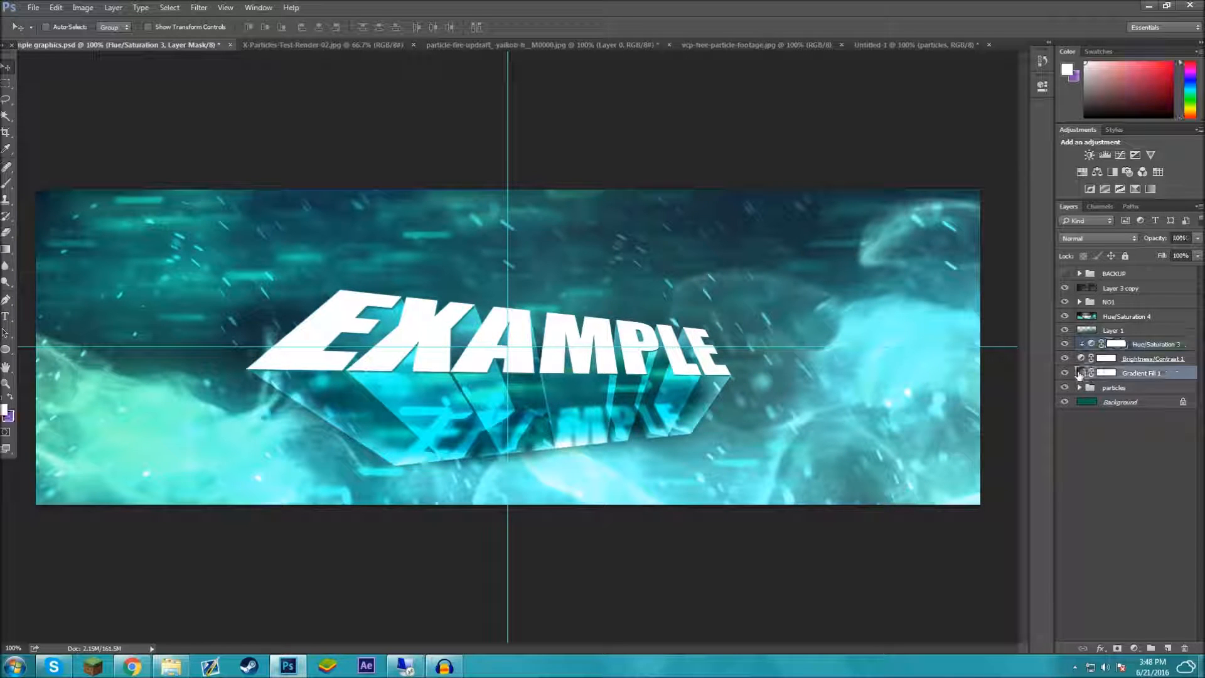
- Inspect the gradient settings and layer mask properties of the example's Gradient Fill 1 layer
{"action": "double_click", "coordinate": [1080, 373]}
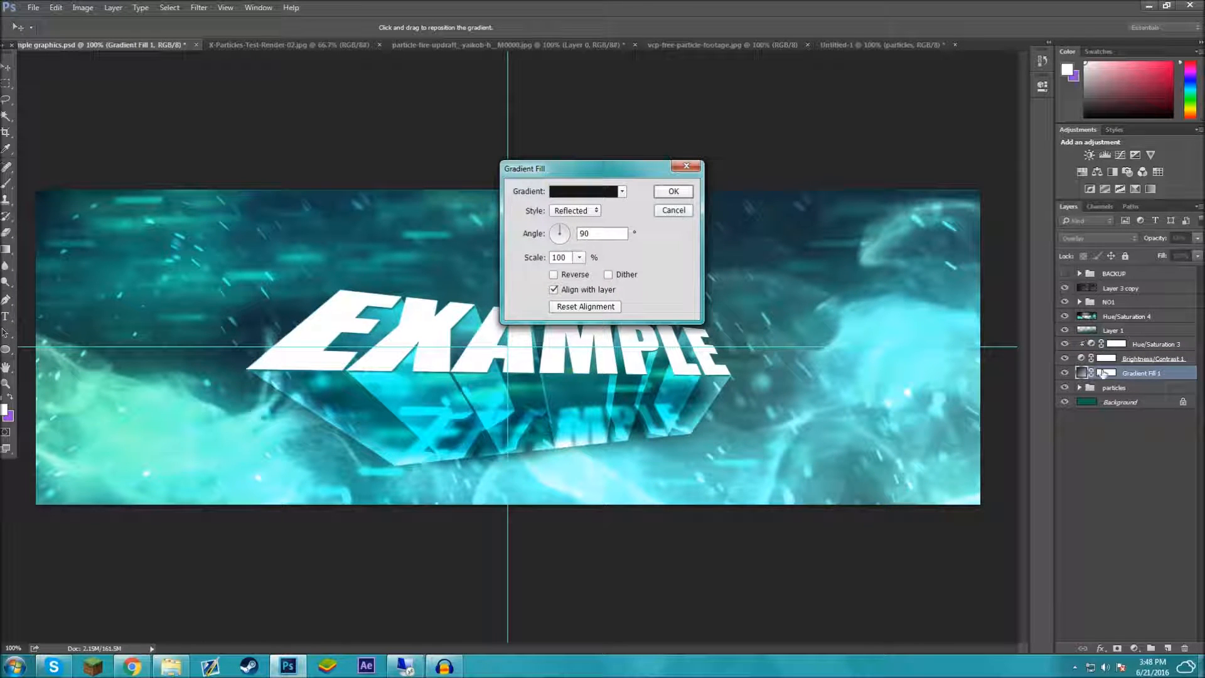
{"action": "left_click", "coordinate": [673, 210]}
{"action": "left_click", "coordinate": [1101, 373]}
{"action": "double_click", "coordinate": [1103, 373]}
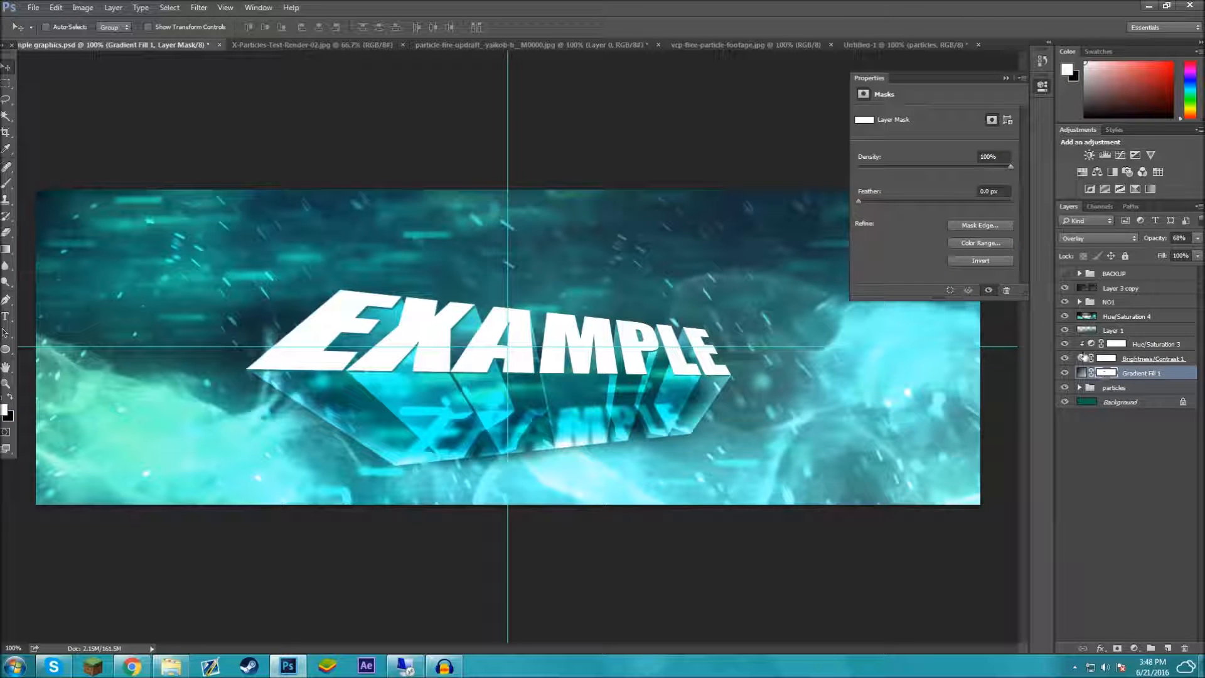
{"action": "left_click", "coordinate": [1017, 70]}
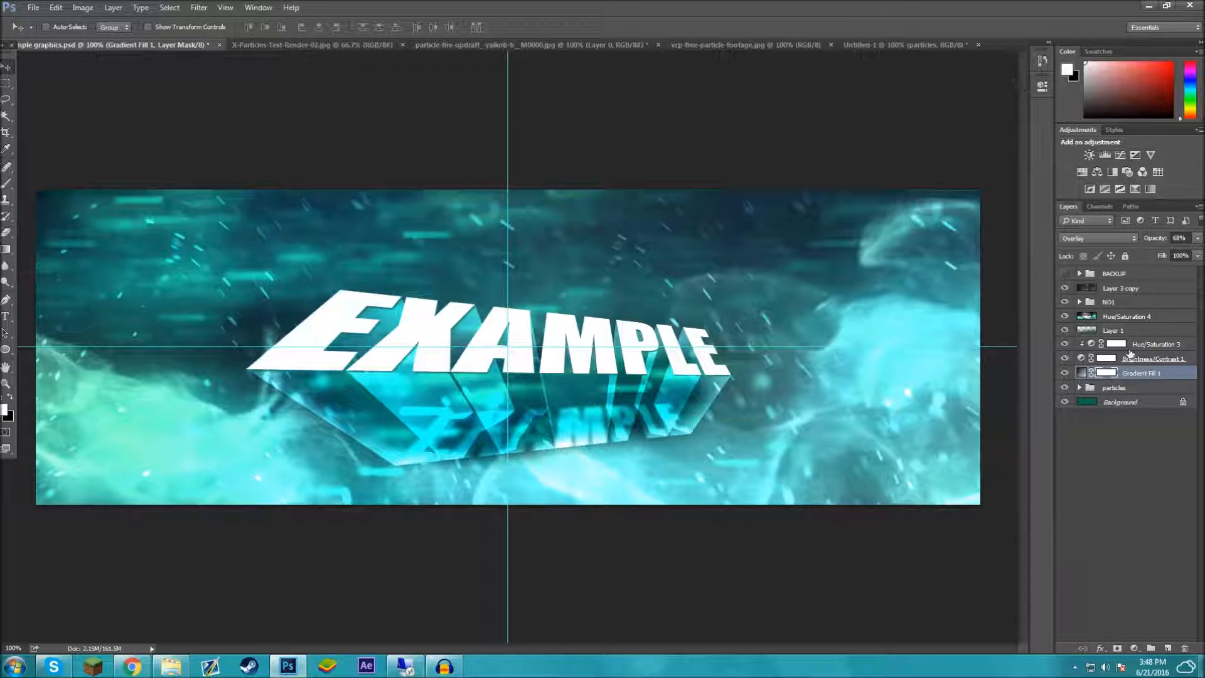
{"action": "double_click", "coordinate": [1108, 377]}
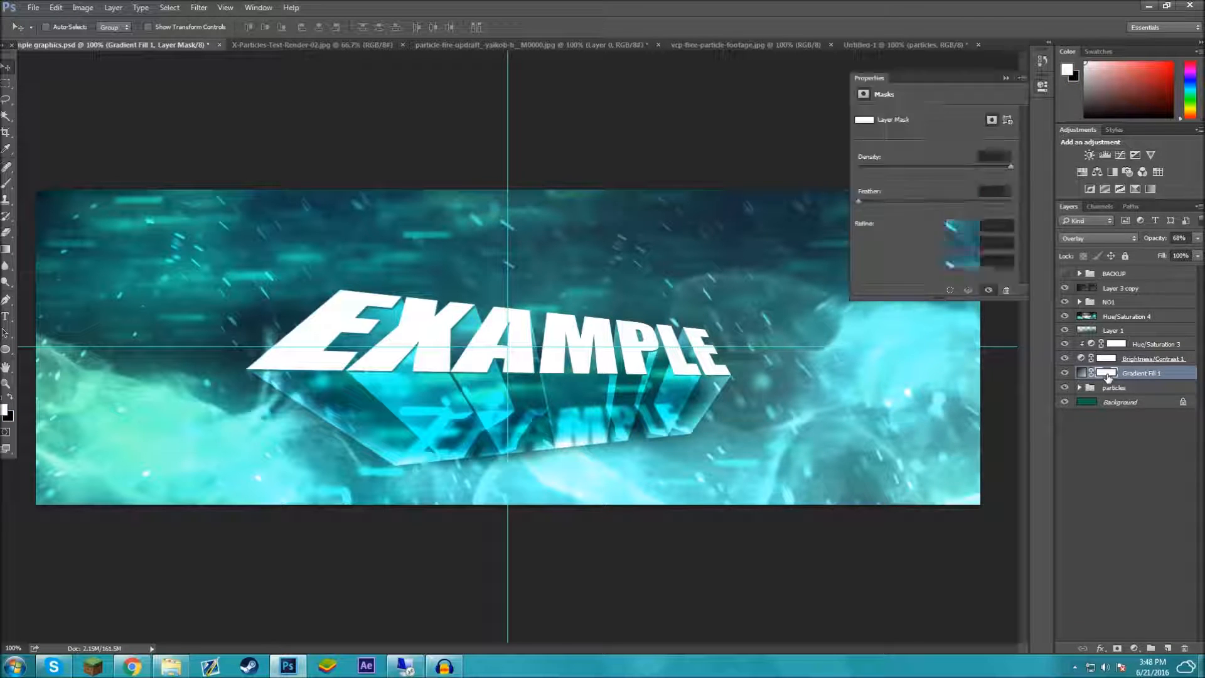
{"action": "left_click", "coordinate": [1006, 78]}
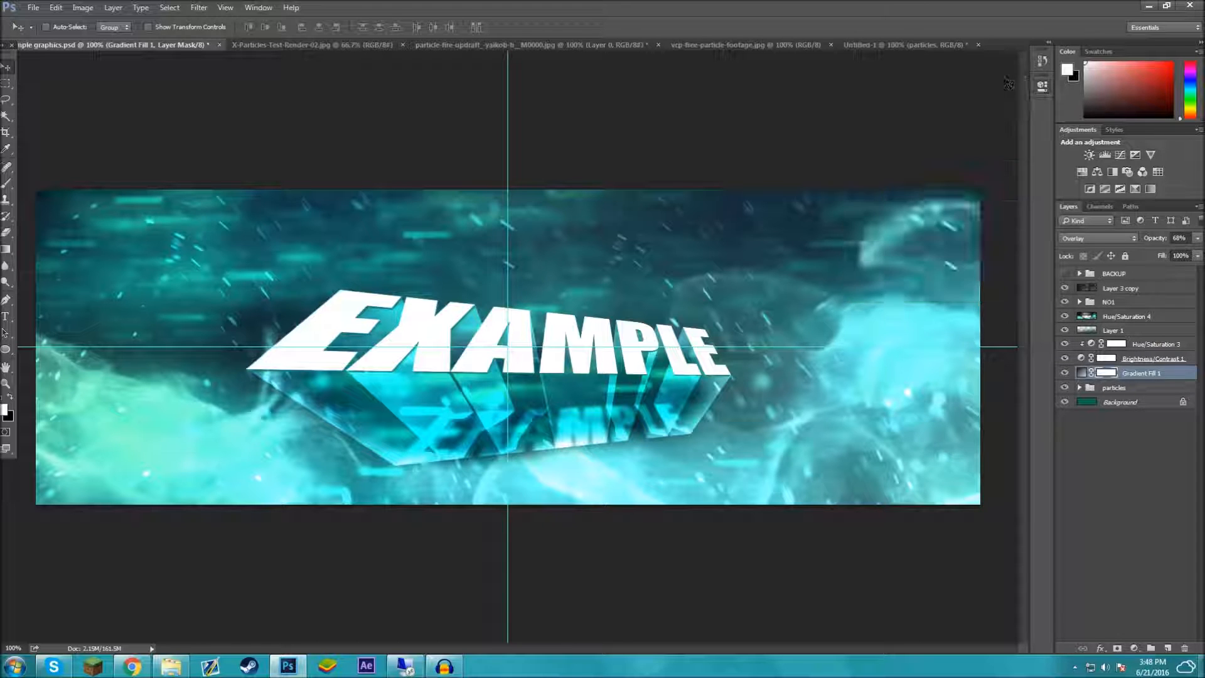
- Compare the example banner with and without its Brightness/Contrast 1 and Hue/Saturation 3 adjustments
{"action": "left_click", "coordinate": [1139, 361]}
{"action": "left_click", "coordinate": [1064, 344]}
{"action": "left_click", "coordinate": [1064, 360]}
{"action": "left_click", "coordinate": [1064, 361]}
{"action": "left_click", "coordinate": [1064, 360]}
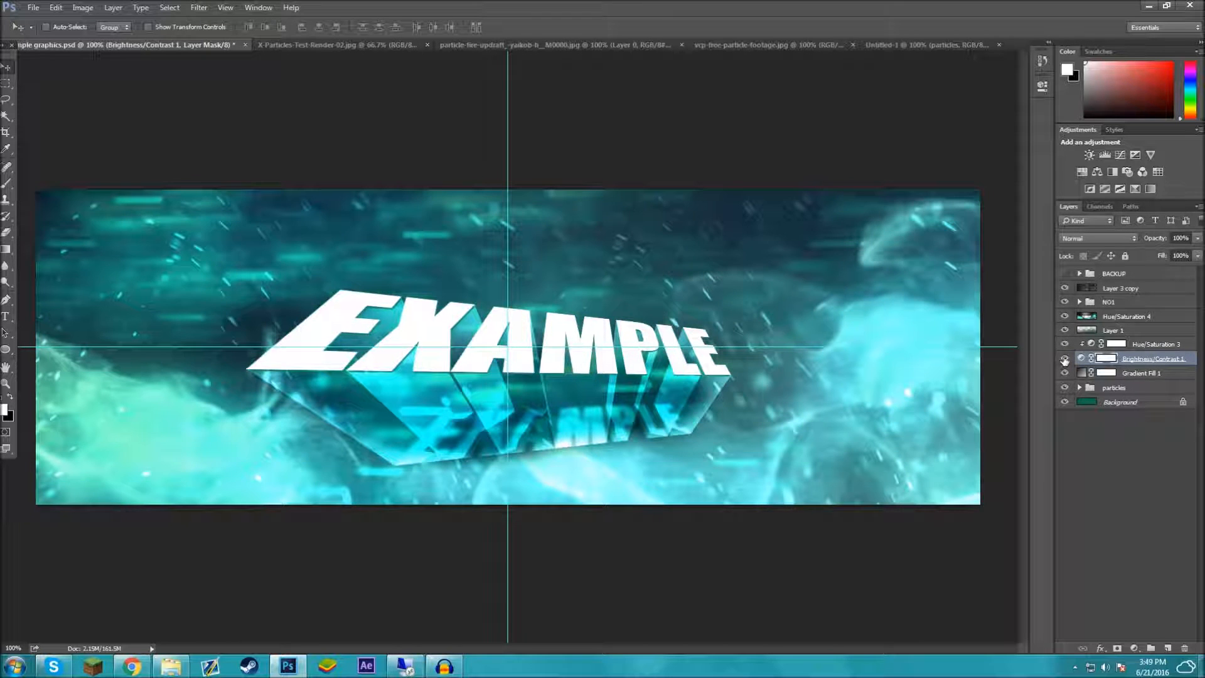
{"action": "left_click", "coordinate": [1064, 345]}
{"action": "left_click", "coordinate": [1064, 345]}
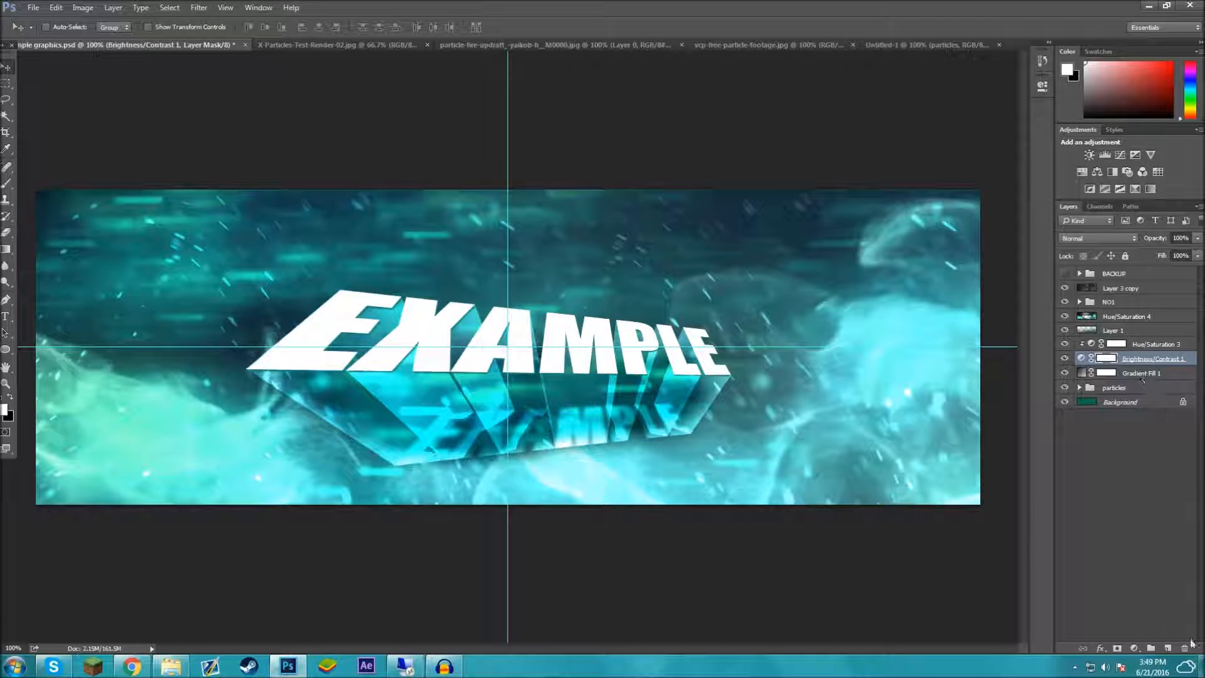
{"action": "left_click", "coordinate": [1138, 649]}
{"action": "left_click", "coordinate": [1073, 578]}
- In the Untitled-1 banner, add a Hue/Saturation adjustment layer above particles with hue set to +164
{"action": "left_click", "coordinate": [905, 45]}
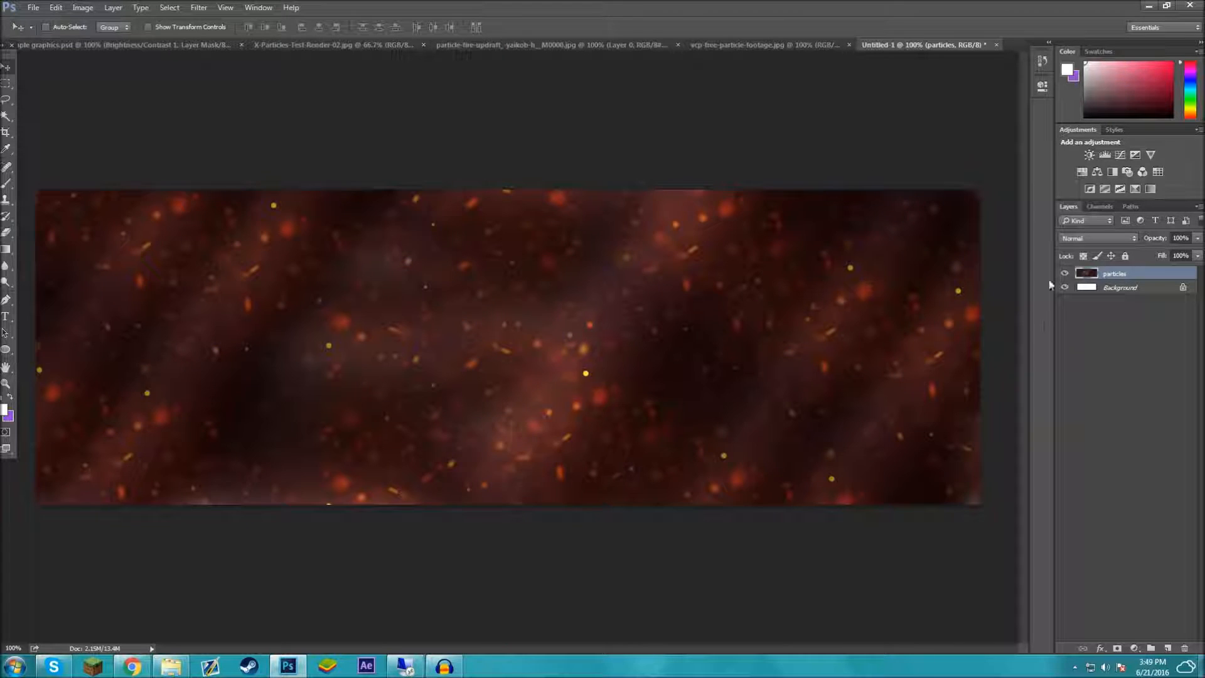
{"action": "left_click", "coordinate": [1134, 649]}
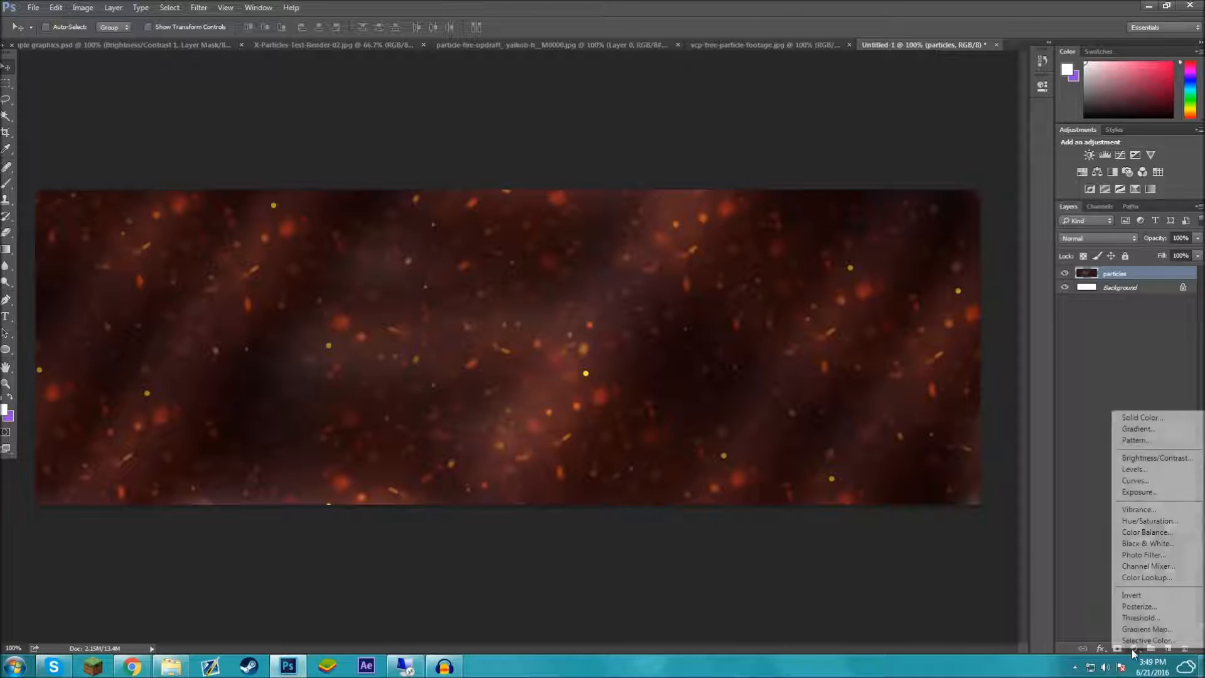
{"action": "left_click", "coordinate": [1161, 521]}
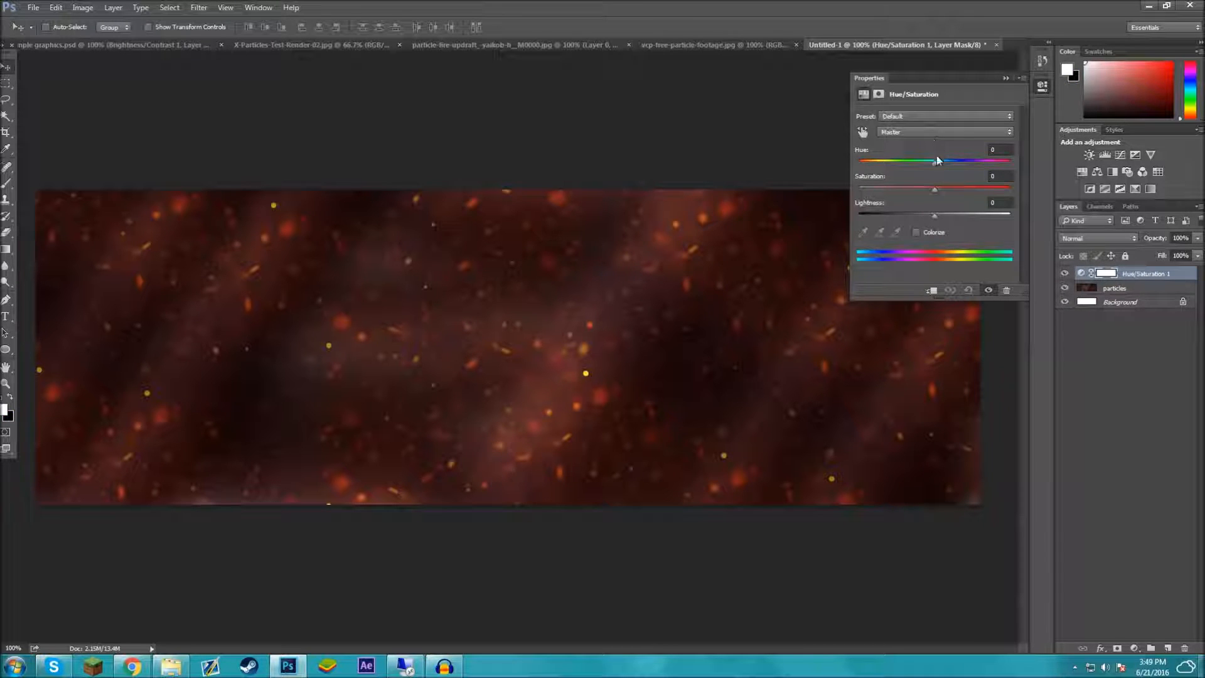
{"action": "left_click_drag", "start_coordinate": [935, 162], "coordinate": [1006, 170]}
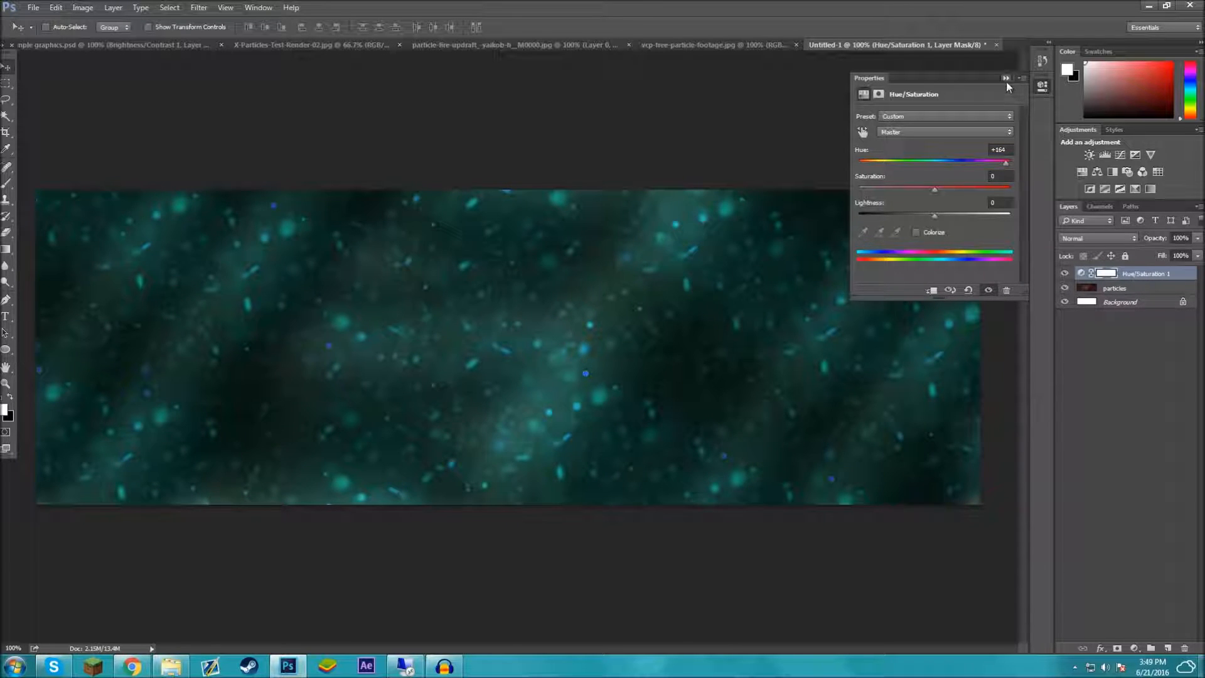
{"action": "left_click", "coordinate": [1006, 78]}
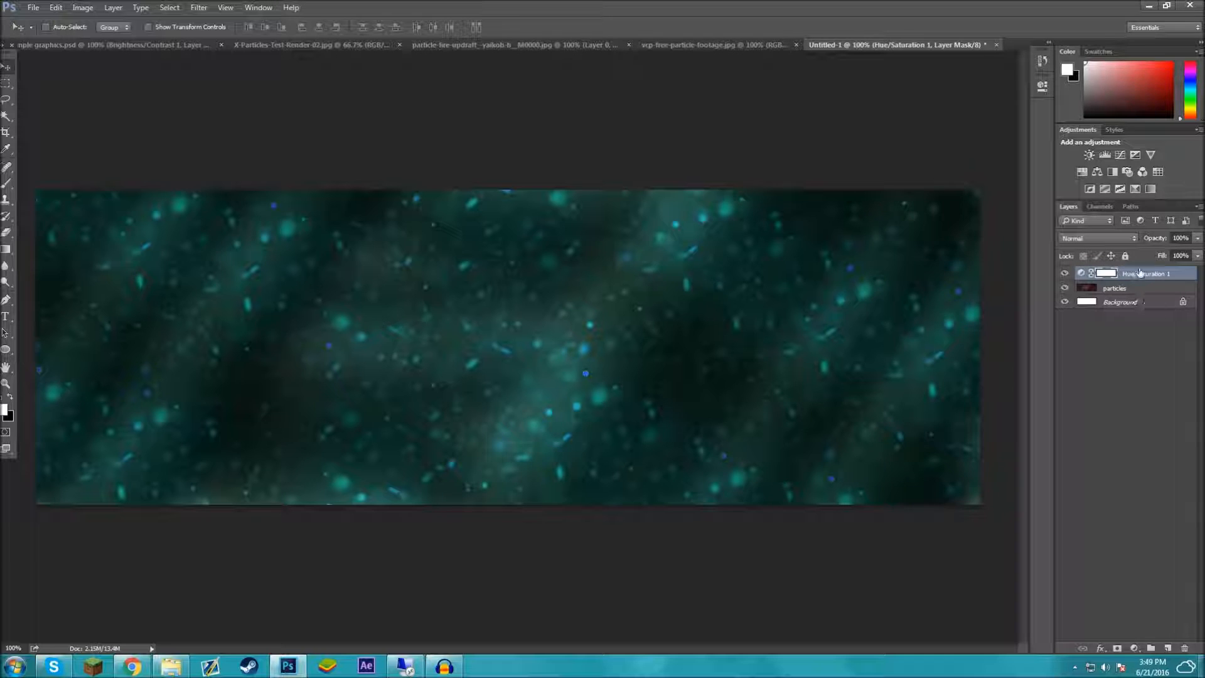
- Apply a Gaussian Blur with a 4.1-pixel radius to the particles layer
{"action": "key", "text": "alt+bracketleft"}
{"action": "left_click", "coordinate": [200, 8]}
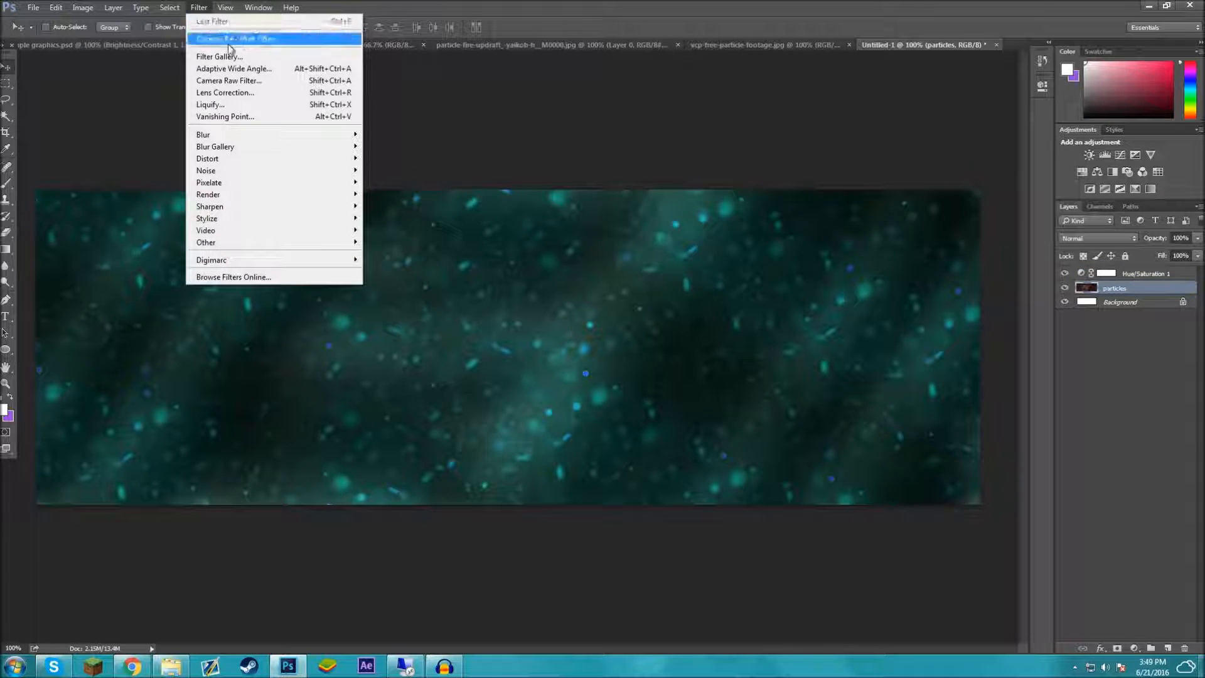
{"action": "mouse_move", "coordinate": [345, 135]}
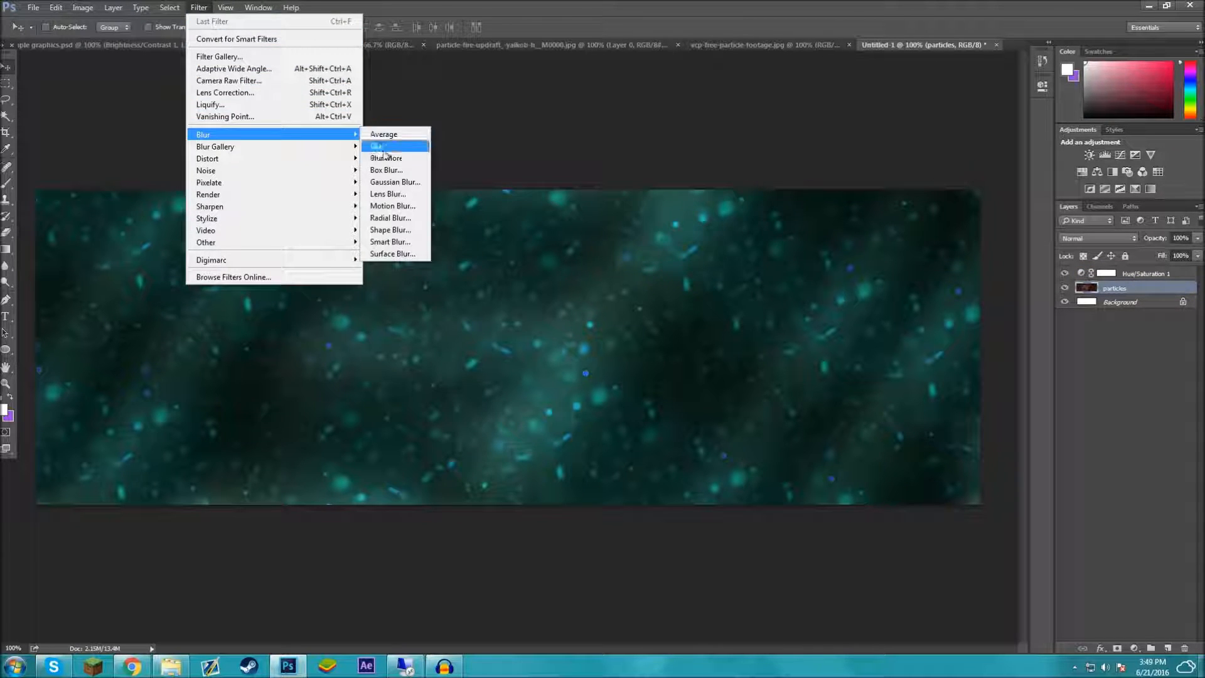
{"action": "left_click", "coordinate": [397, 181]}
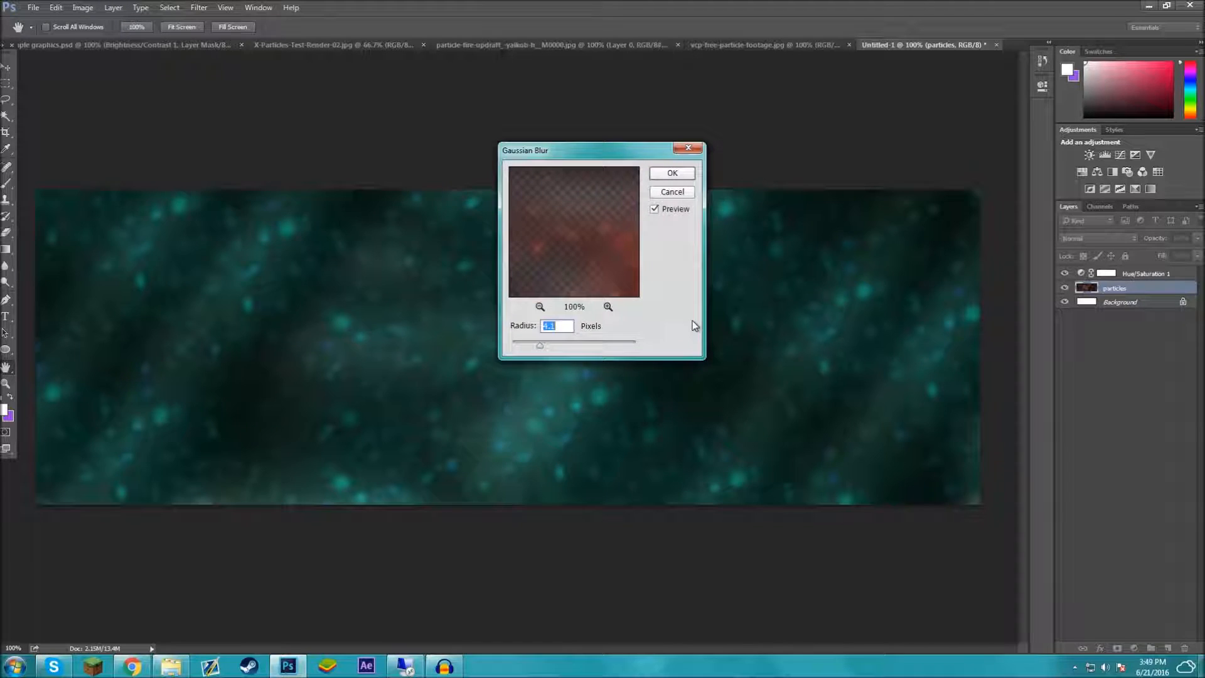
{"action": "left_click", "coordinate": [669, 178]}
- Apply a Motion Blur to the particles layer with angle 0° and a distance of 37 pixels
{"action": "left_click", "coordinate": [210, 7]}
{"action": "mouse_move", "coordinate": [339, 134]}
{"action": "left_click", "coordinate": [392, 230]}
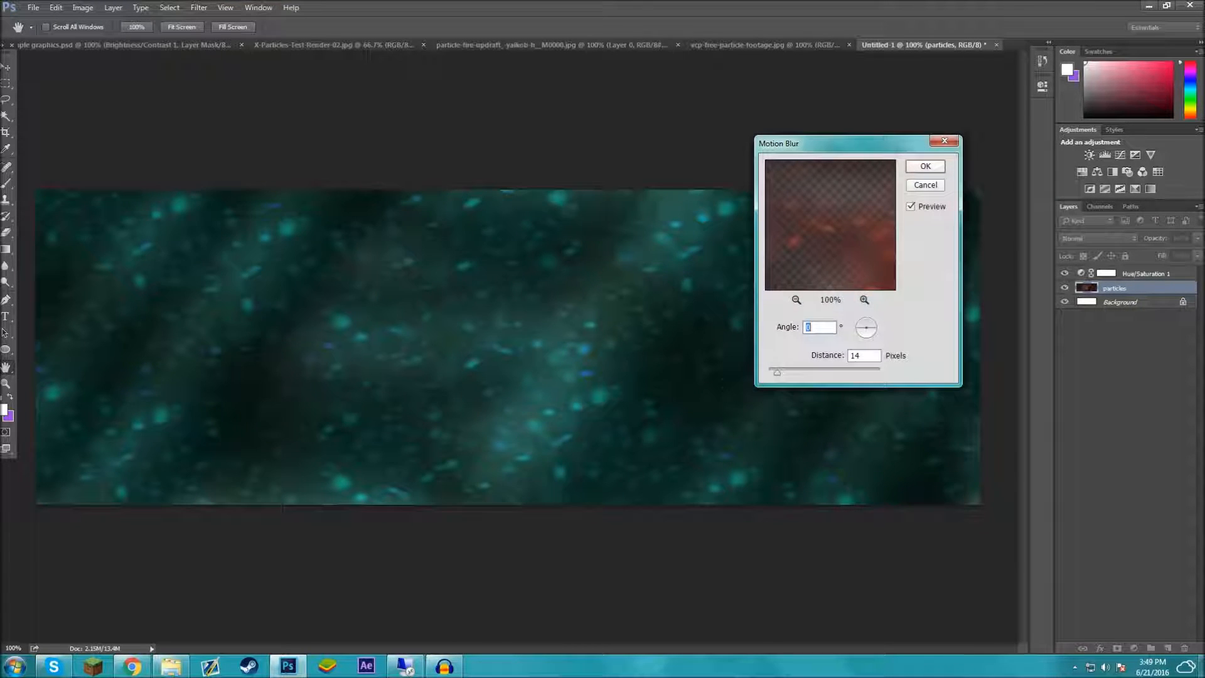
{"action": "mouse_move", "coordinate": [792, 374]}
{"action": "left_mouse_down"}
{"action": "mouse_move", "coordinate": [803, 371]}
{"action": "mouse_move", "coordinate": [780, 374]}
{"action": "mouse_move", "coordinate": [792, 371]}
{"action": "left_mouse_up"}
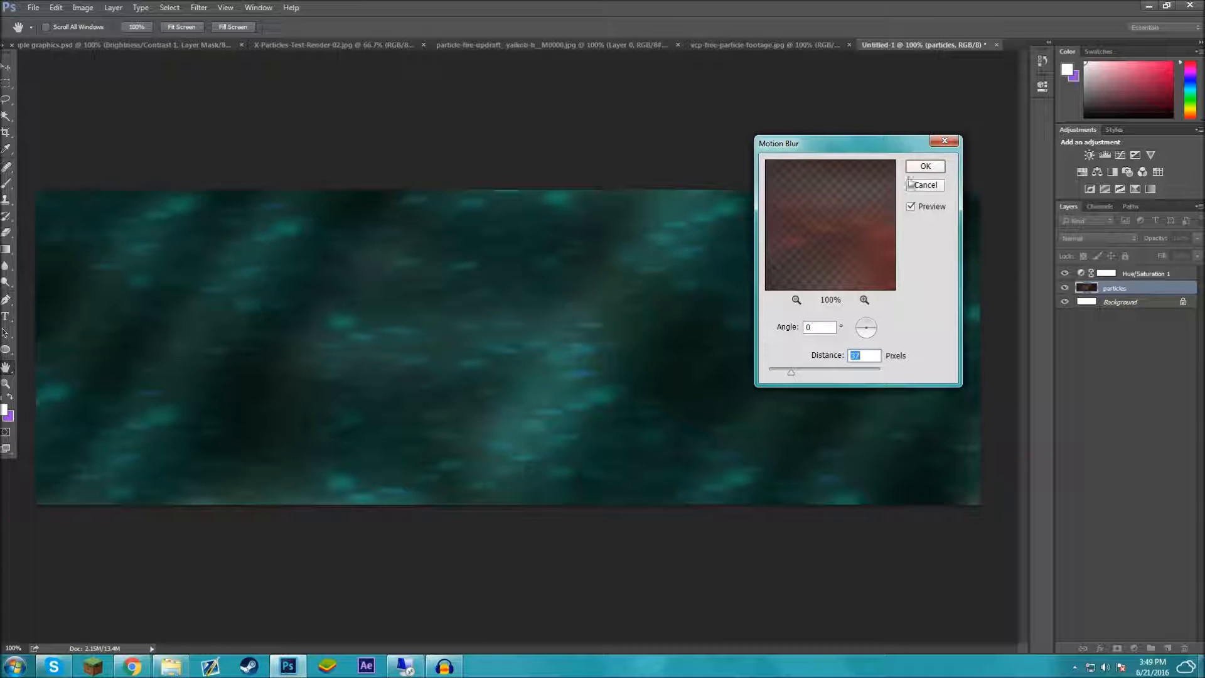
{"action": "left_click", "coordinate": [922, 174]}
- Apply another Gaussian Blur to the particles layer with a radius smaller than 4.1 pixels
{"action": "left_click", "coordinate": [199, 7]}
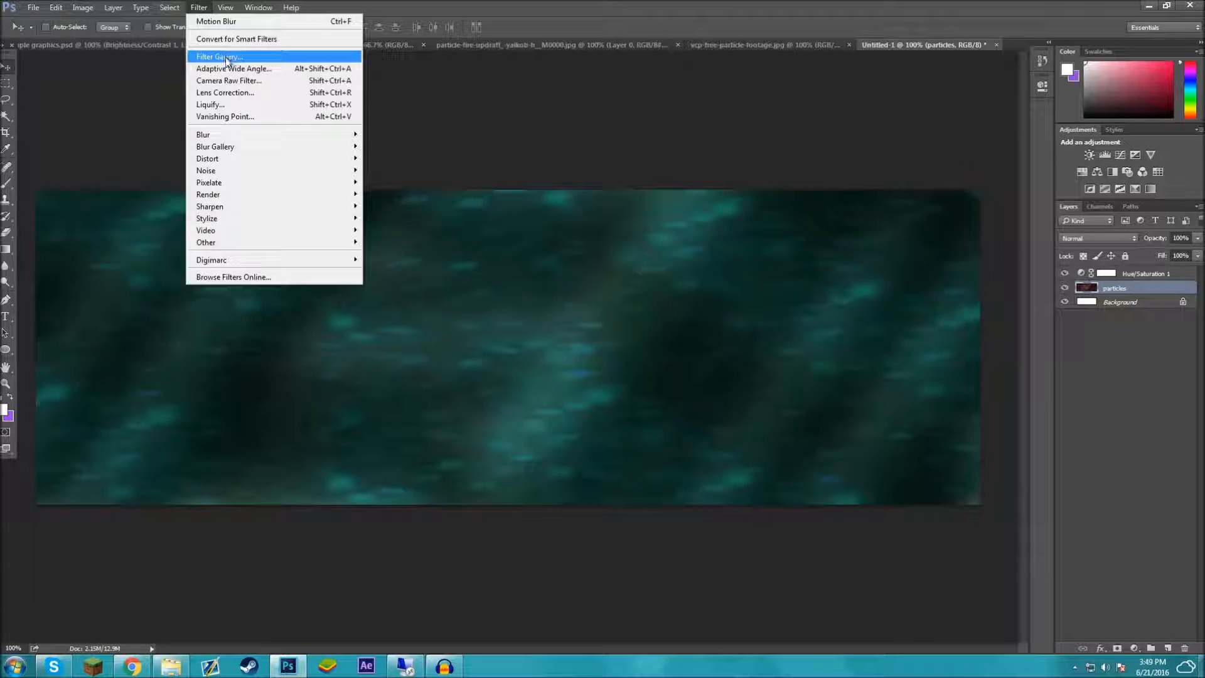
{"action": "mouse_move", "coordinate": [257, 135]}
{"action": "left_click", "coordinate": [373, 182]}
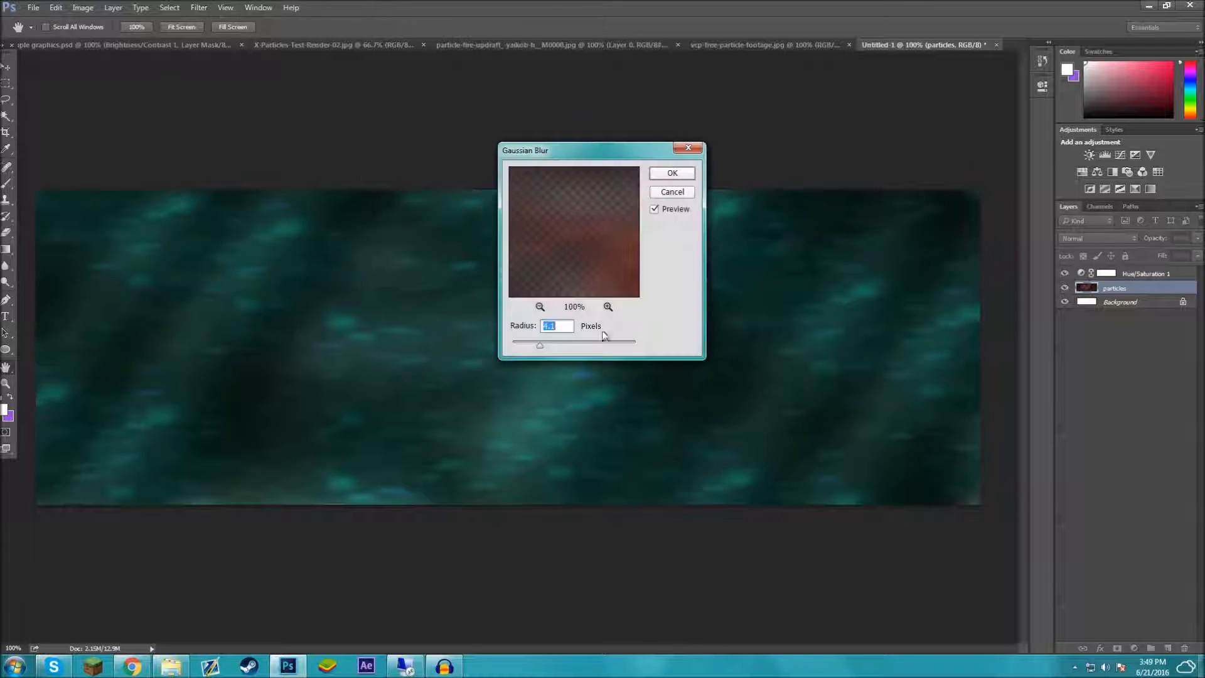
{"action": "left_click_drag", "start_coordinate": [520, 343], "coordinate": [526, 344]}
{"action": "left_click", "coordinate": [661, 175]}
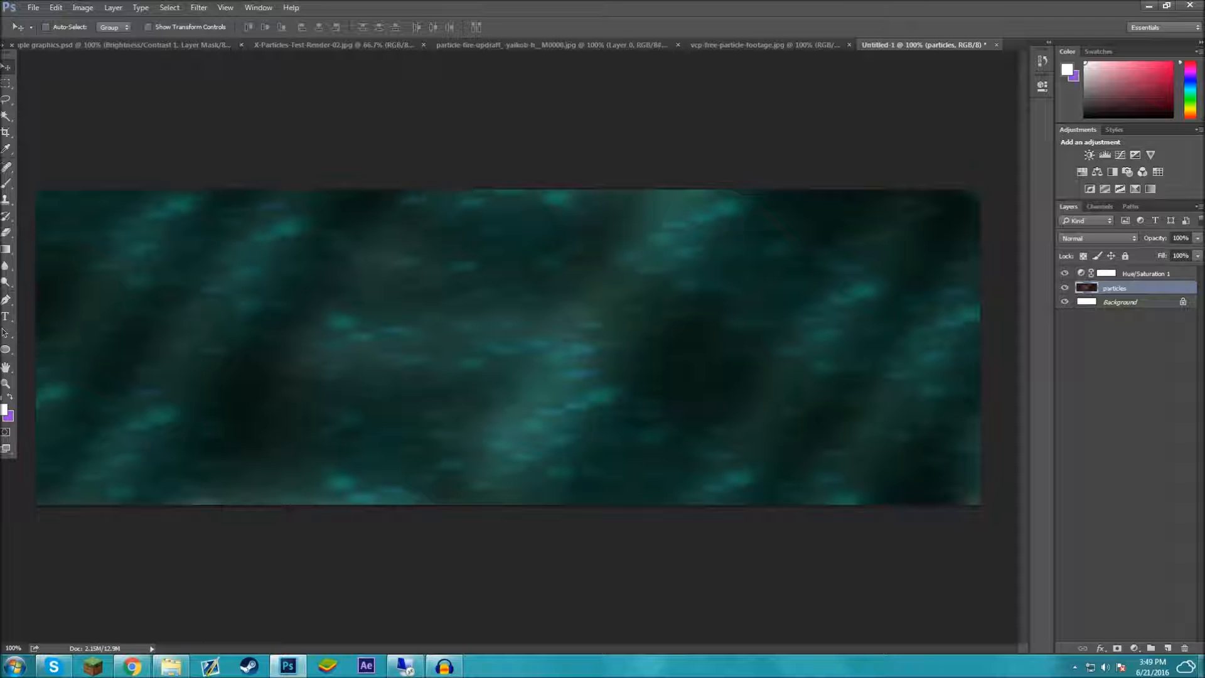
- Enlarge the particles layer slightly beyond the canvas edges with Free Transform
{"action": "key", "text": "ctrl+t"}
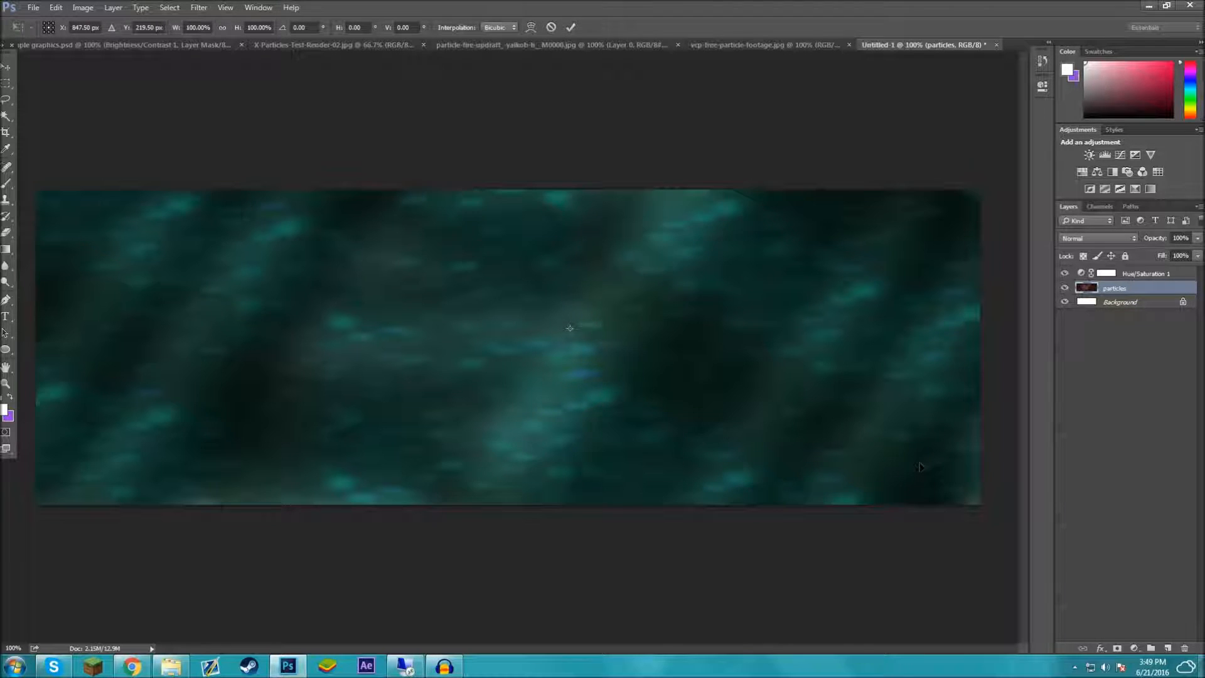
{"action": "key", "text": "ctrl+minus"}
{"action": "key", "text": "ctrl+minus"}
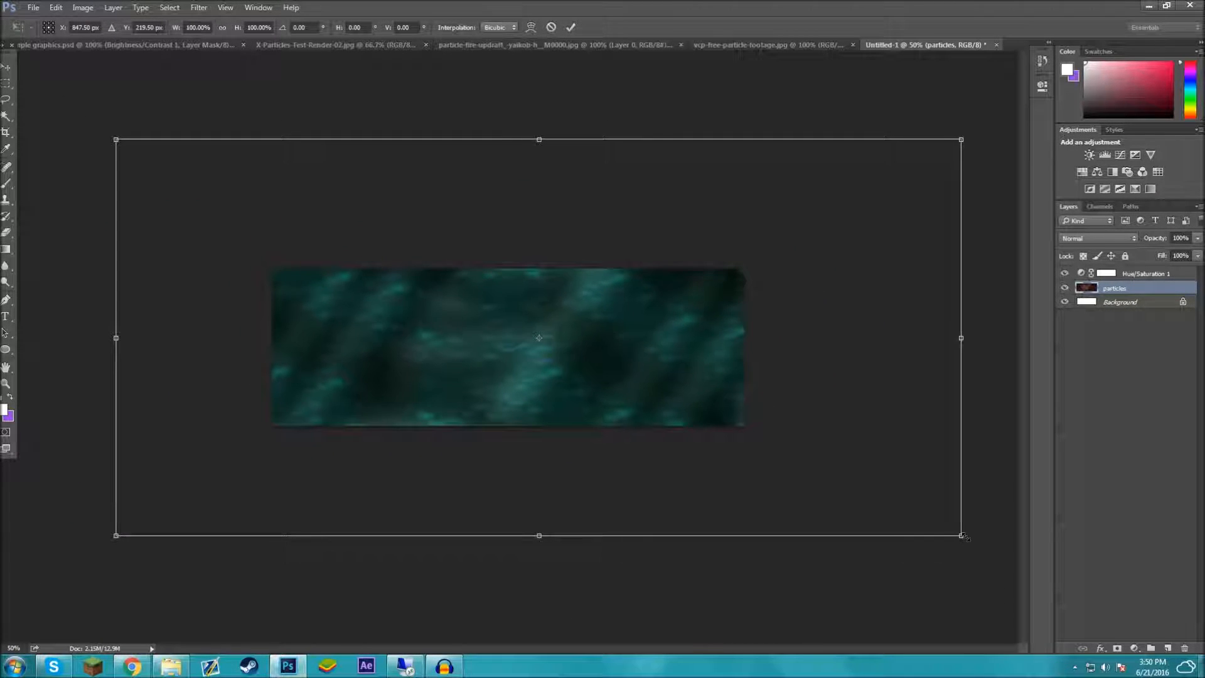
{"action": "key", "text": "Return"}
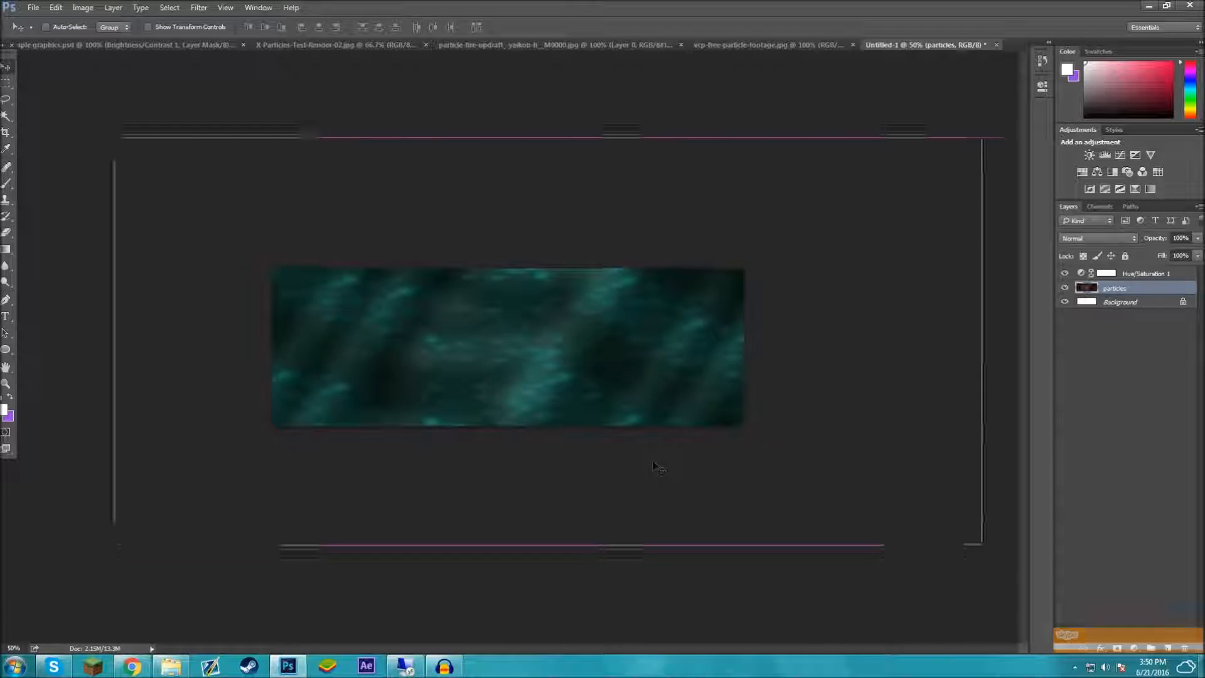
{"action": "key", "text": "ctrl+plus"}
{"action": "key", "text": "ctrl+plus"}
{"action": "left_click", "coordinate": [194, 11]}
{"action": "mouse_move", "coordinate": [266, 134]}
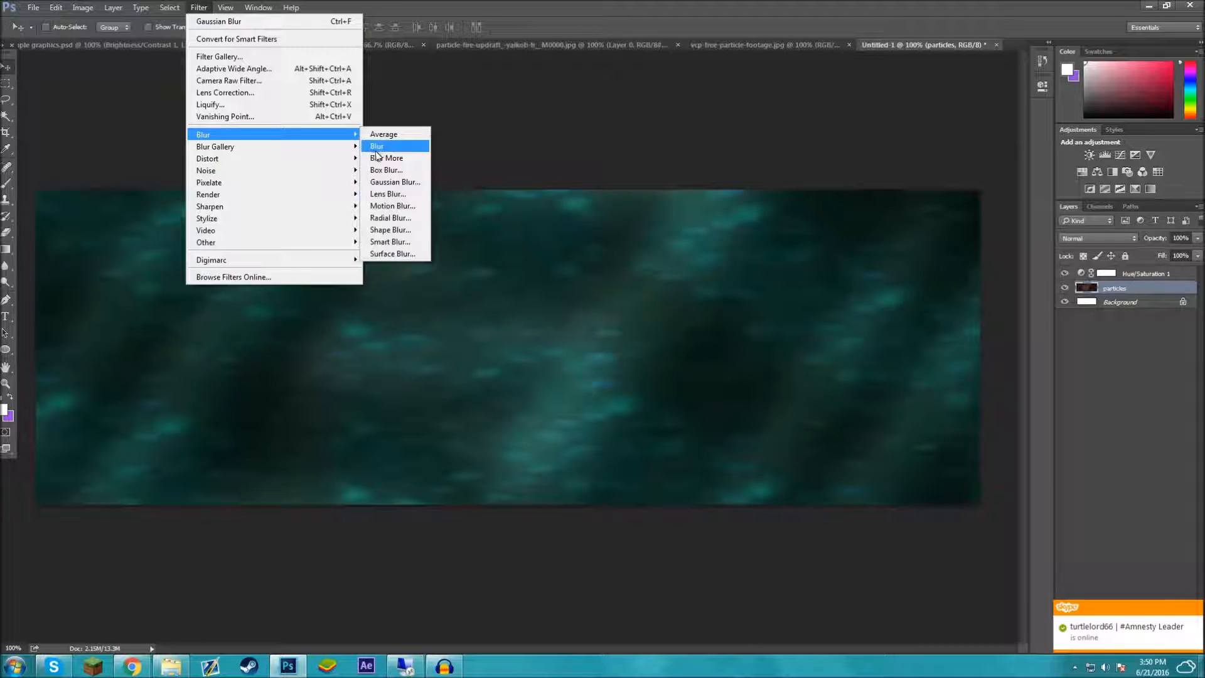
{"action": "left_click", "coordinate": [382, 194]}
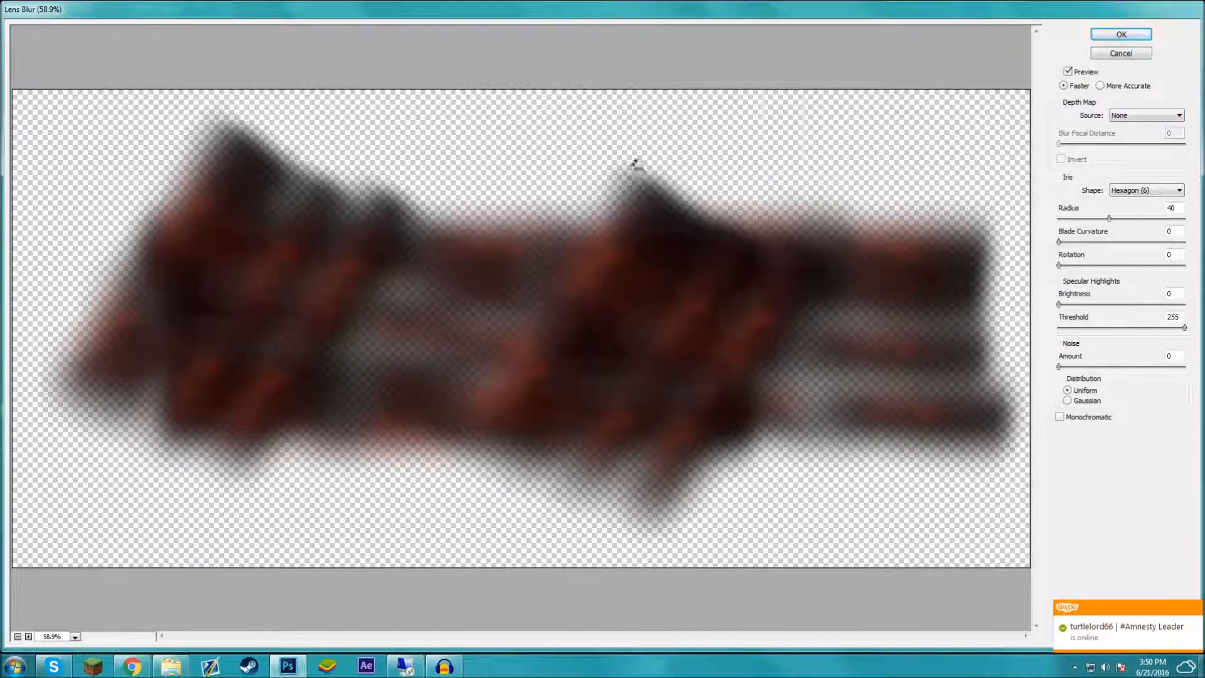
{"action": "key", "text": "Return"}
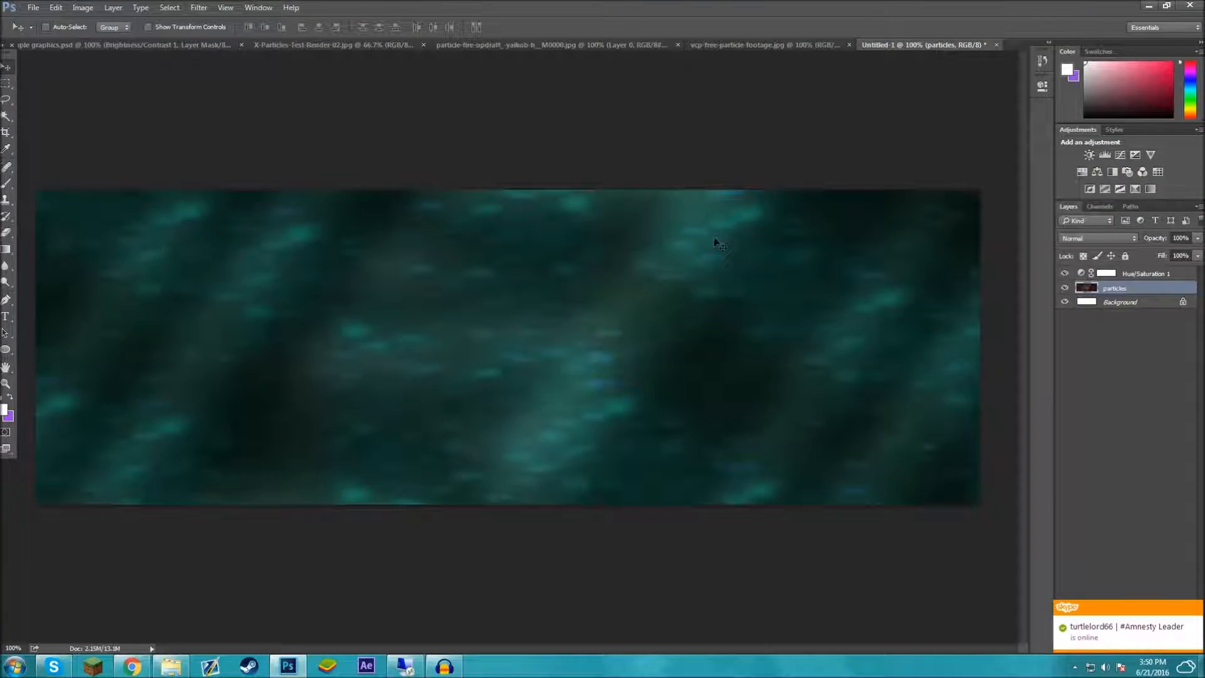
- Select the Hue/Saturation 1 layer and check the example banner's adjustment layers against the Untitled-1 banner
{"action": "left_click", "coordinate": [1148, 281]}
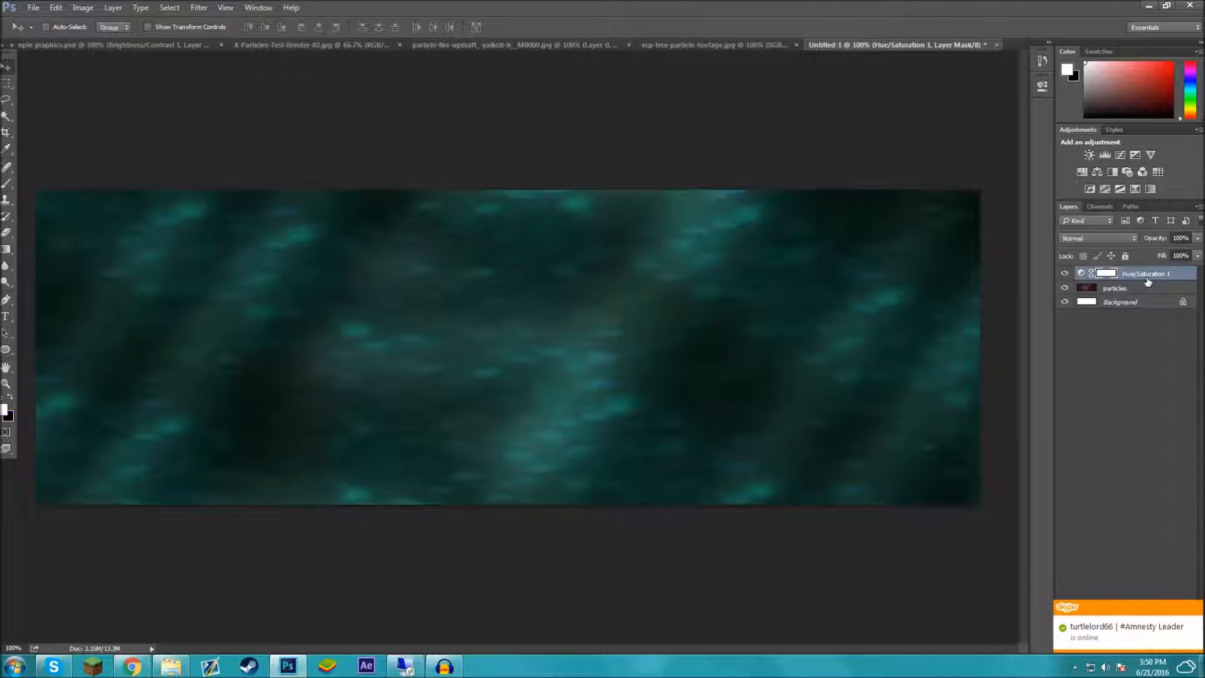
{"action": "left_click", "coordinate": [108, 45]}
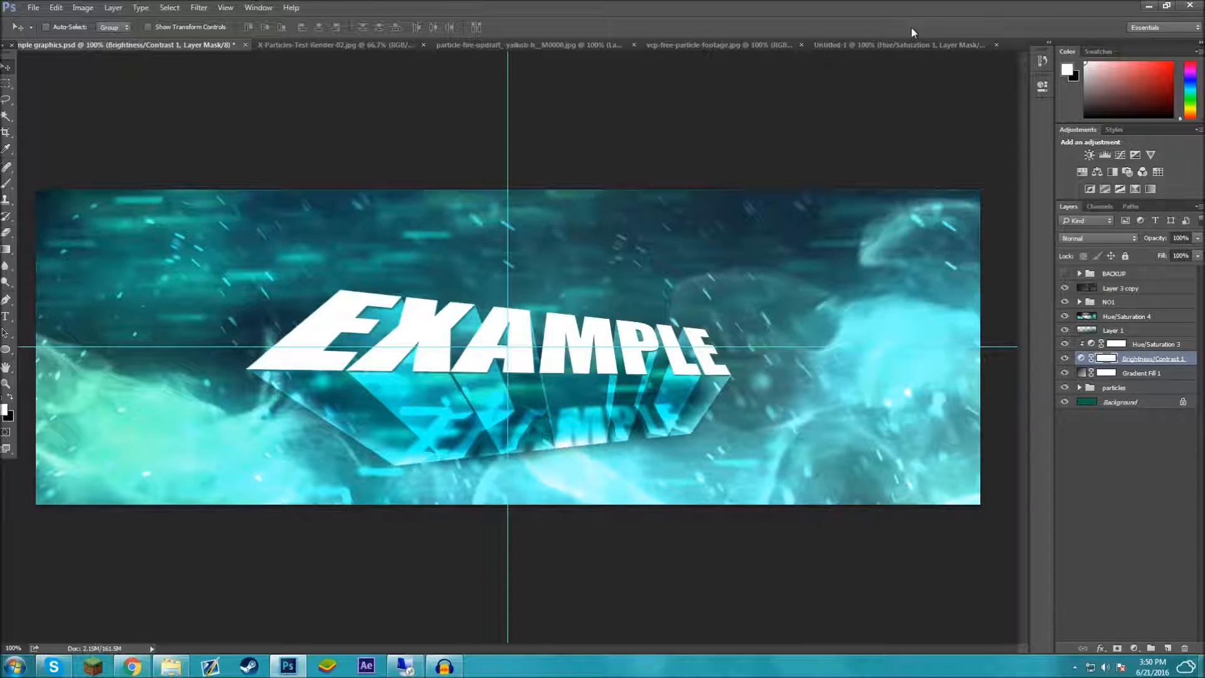
{"action": "left_click", "coordinate": [909, 46]}
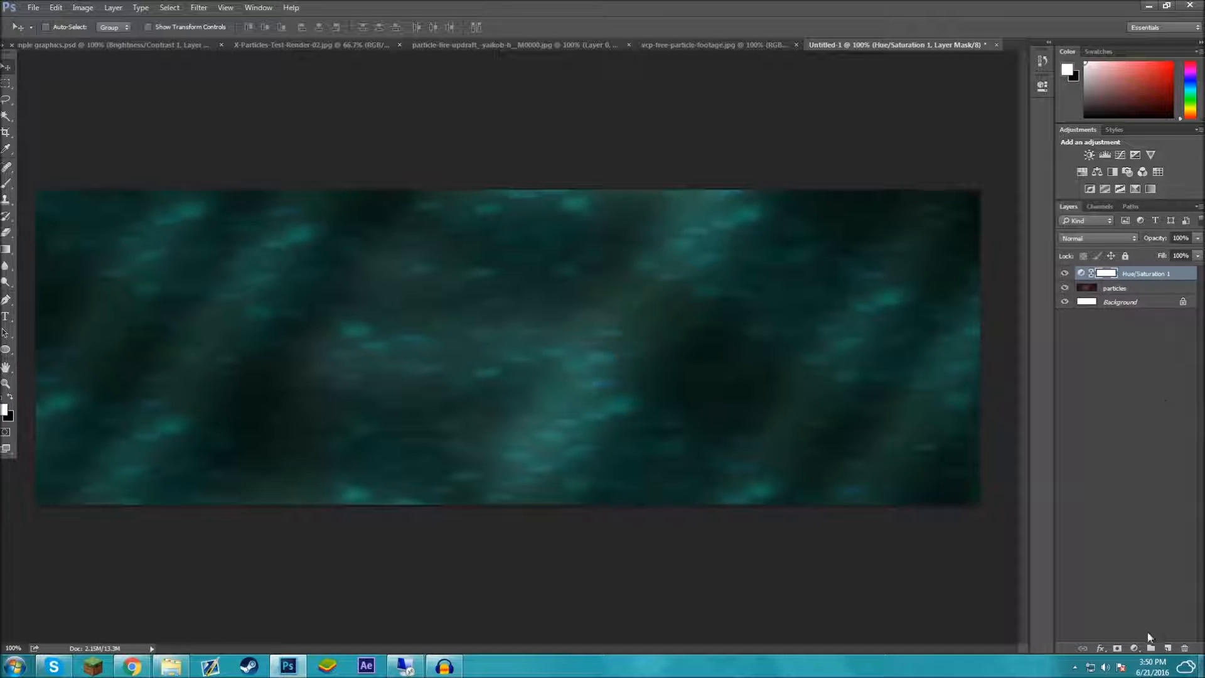
- Delete the existing Hue/Saturation 1 layer and add a new Hue/Saturation adjustment layer with the hue set to +176
{"action": "left_click", "coordinate": [1109, 272]}
{"action": "double_click", "coordinate": [1107, 274]}
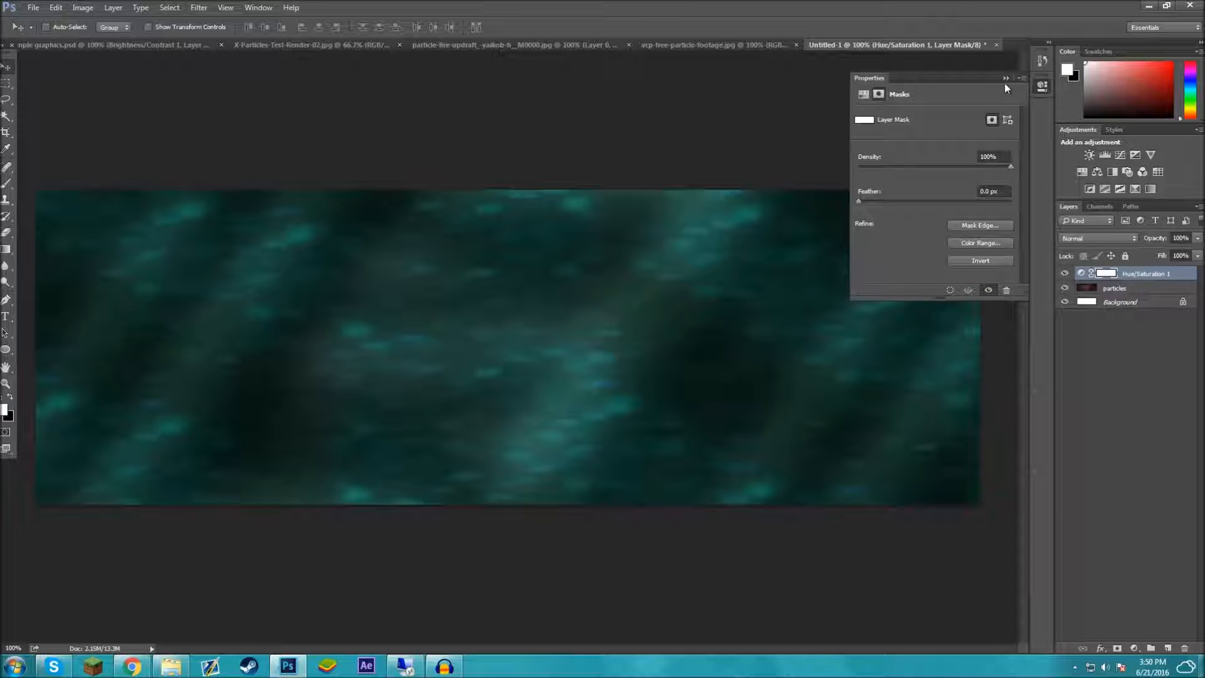
{"action": "left_click", "coordinate": [1006, 79]}
{"action": "key", "text": "Delete"}
{"action": "left_click", "coordinate": [1134, 647]}
{"action": "left_click", "coordinate": [1180, 525]}
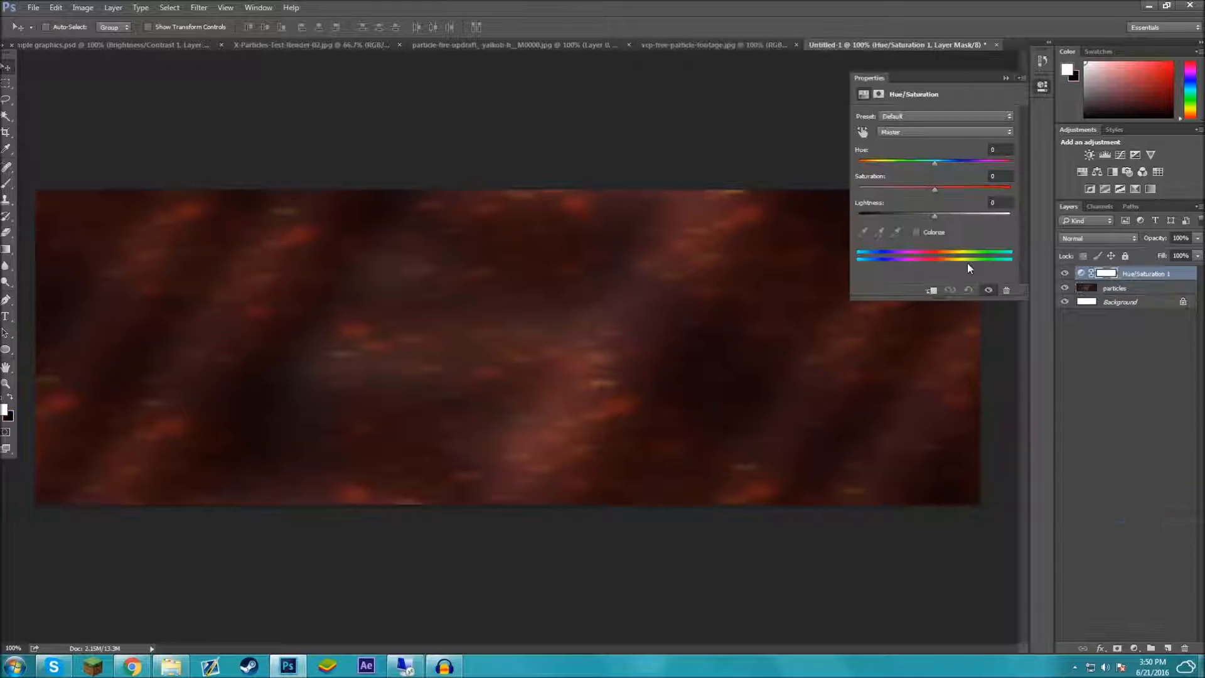
{"action": "left_click_drag", "start_coordinate": [937, 161], "coordinate": [1010, 159]}
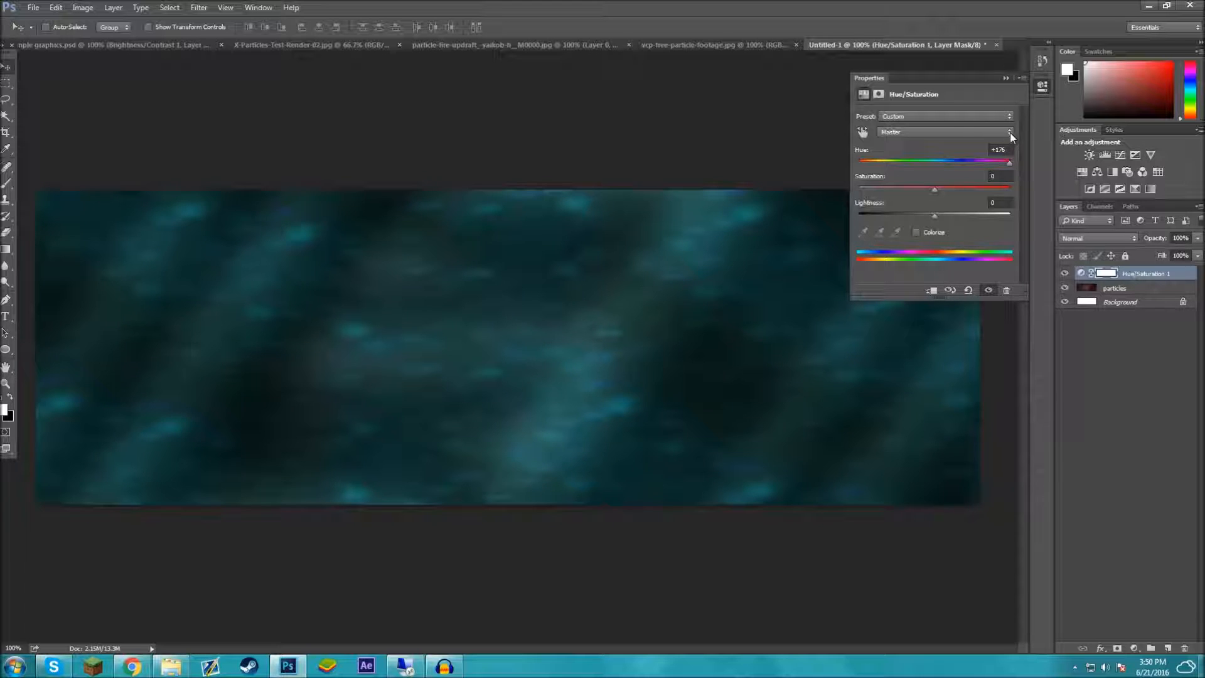
{"action": "left_click", "coordinate": [1006, 77]}
{"action": "left_click", "coordinate": [1158, 411]}
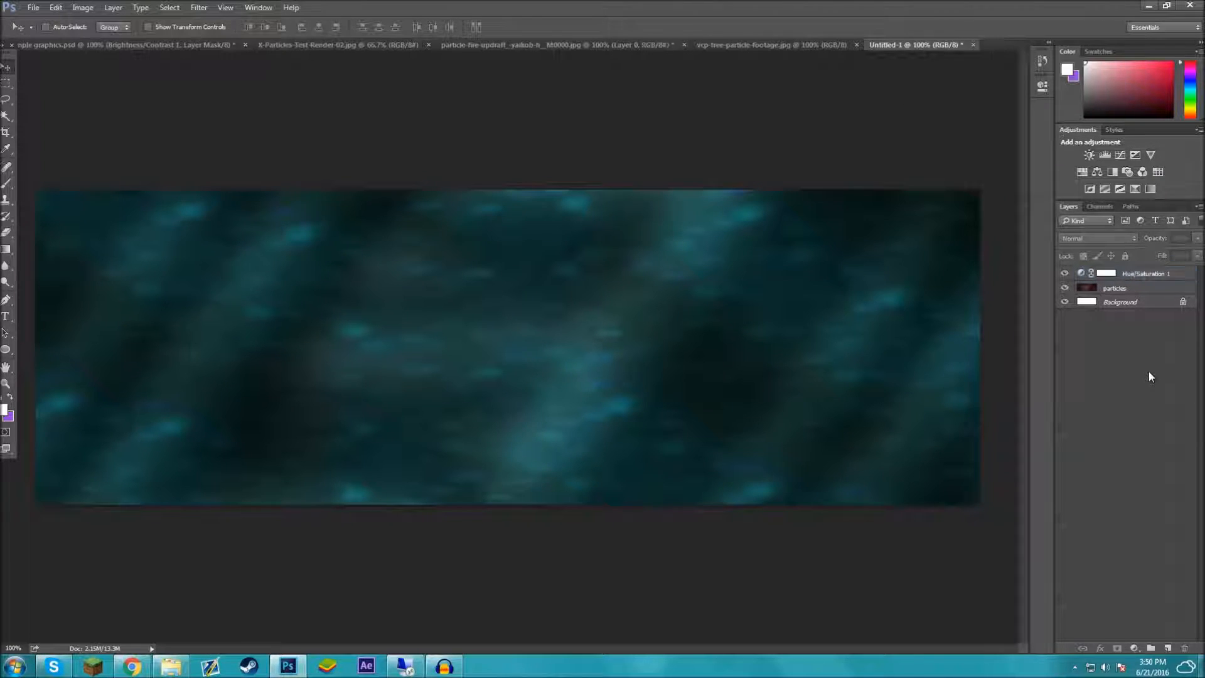
- Add a Brightness/Contrast adjustment layer directly above the particles layer with brightness 53 and contrast 22
{"action": "left_click", "coordinate": [1145, 280]}
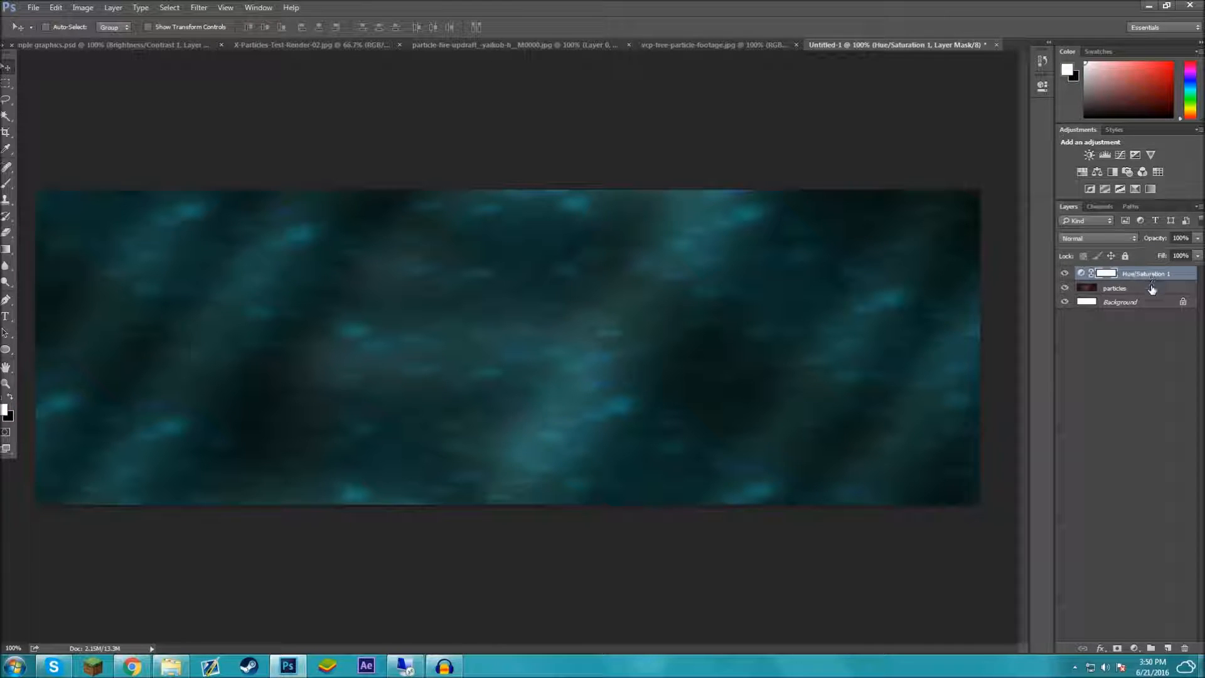
{"action": "left_click", "coordinate": [1153, 289]}
{"action": "left_click", "coordinate": [1135, 648]}
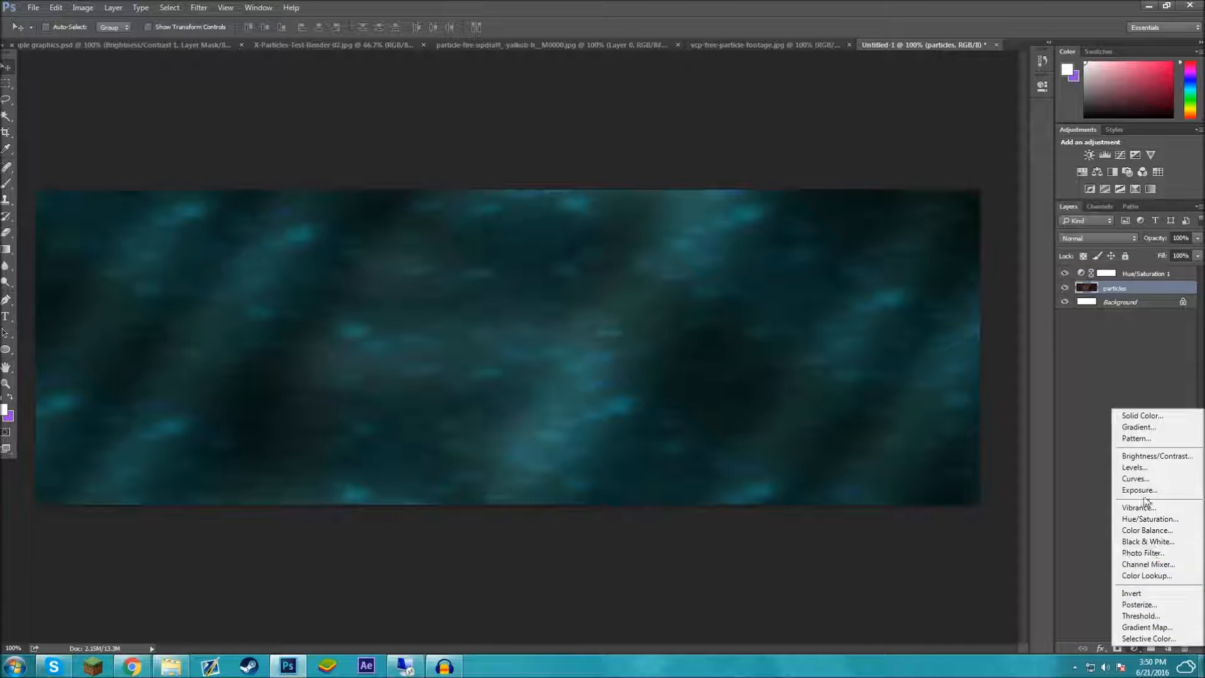
{"action": "left_click", "coordinate": [1157, 455]}
{"action": "left_click_drag", "start_coordinate": [937, 149], "coordinate": [959, 153]}
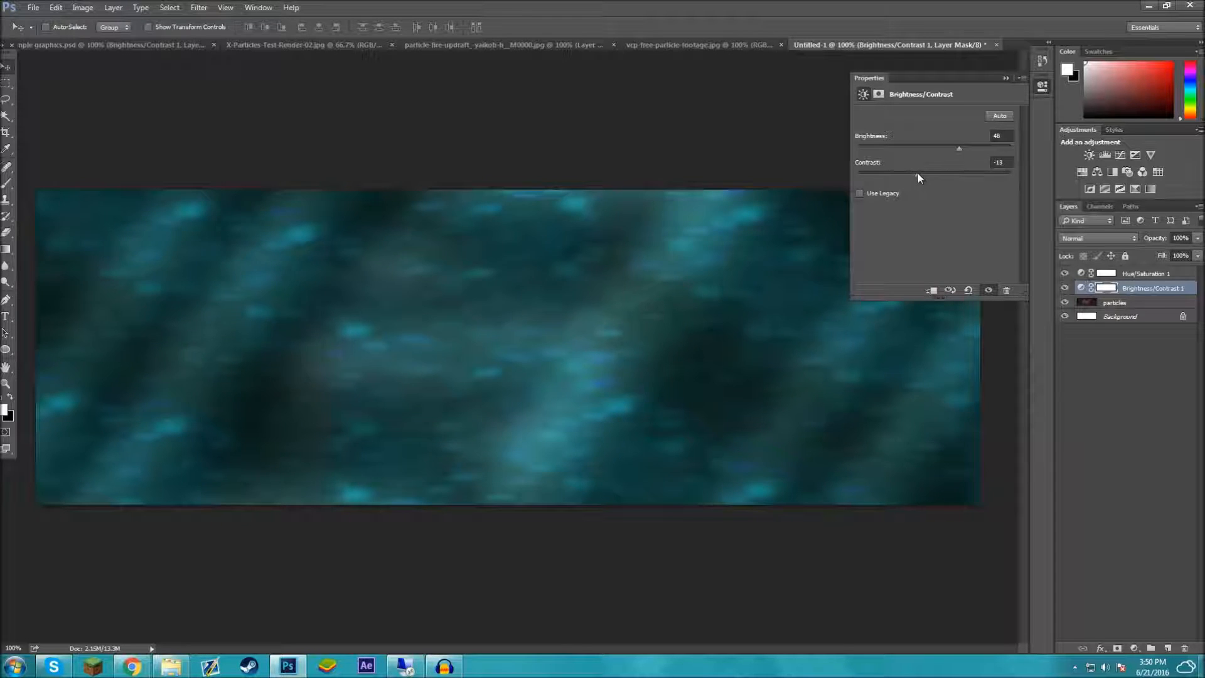
{"action": "left_click_drag", "start_coordinate": [889, 176], "coordinate": [932, 184]}
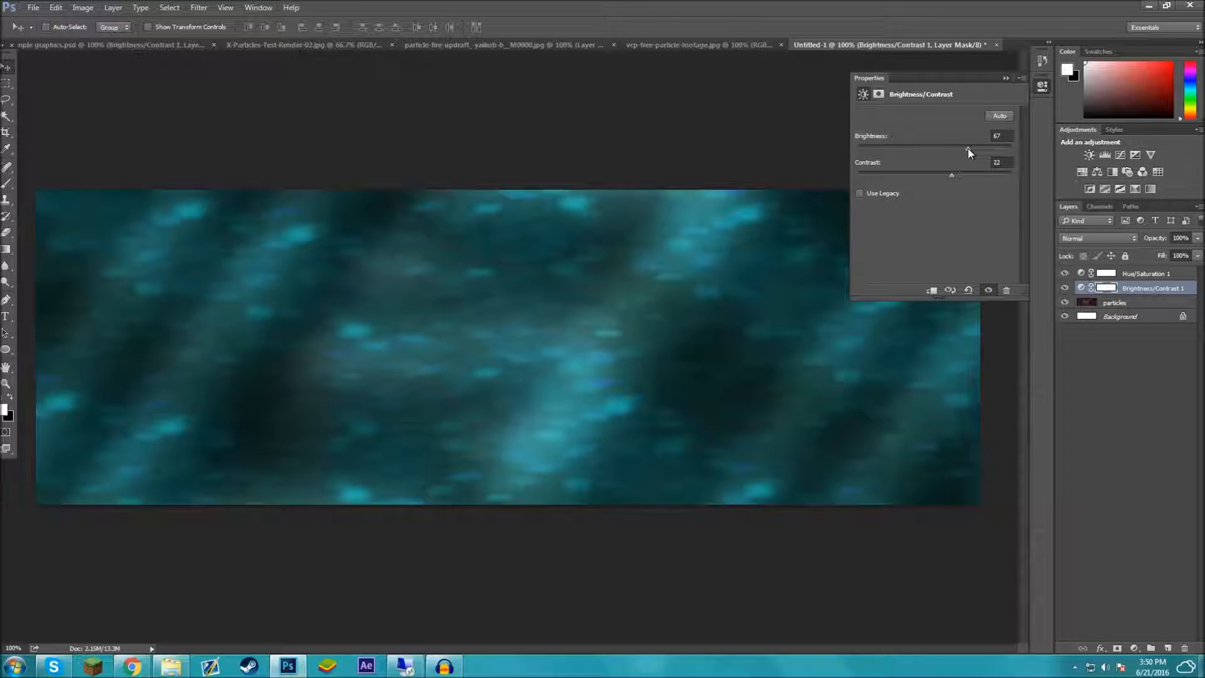
{"action": "left_click_drag", "start_coordinate": [968, 148], "coordinate": [955, 147]}
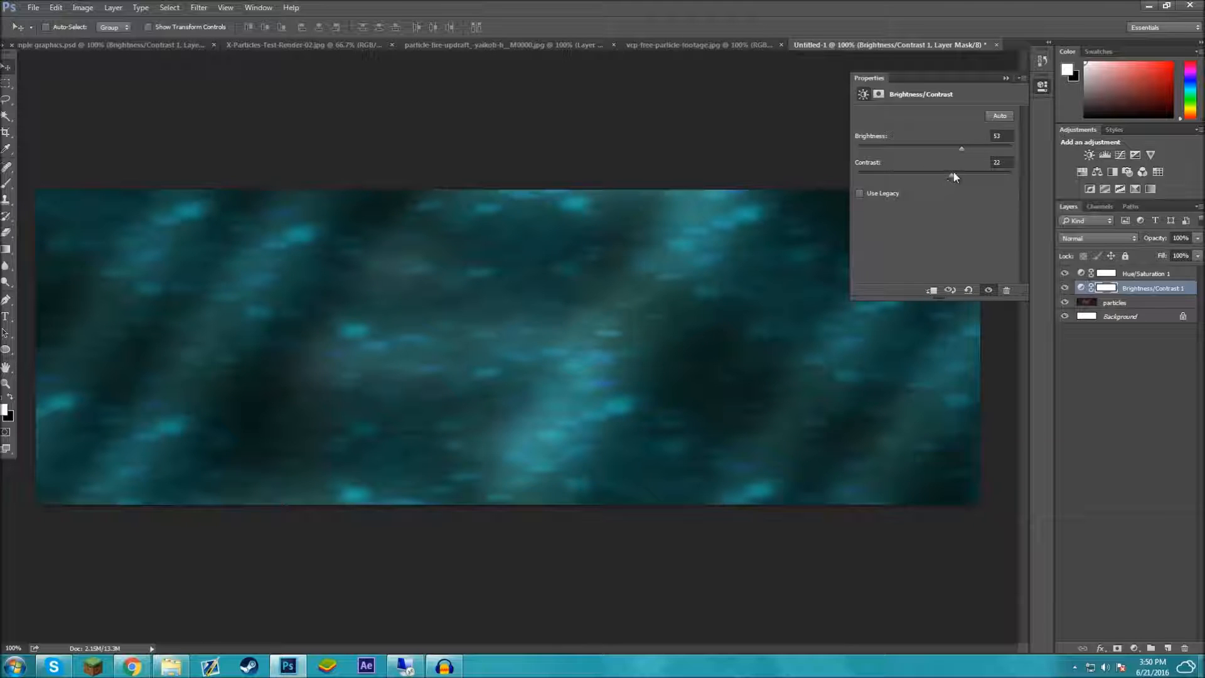
{"action": "left_click", "coordinate": [1008, 76]}
- Check the example banner's layer stack and clip the Hue/Saturation 1 layer to the Brightness/Contrast 1 layer in Untitled-1
{"action": "left_click", "coordinate": [73, 45]}
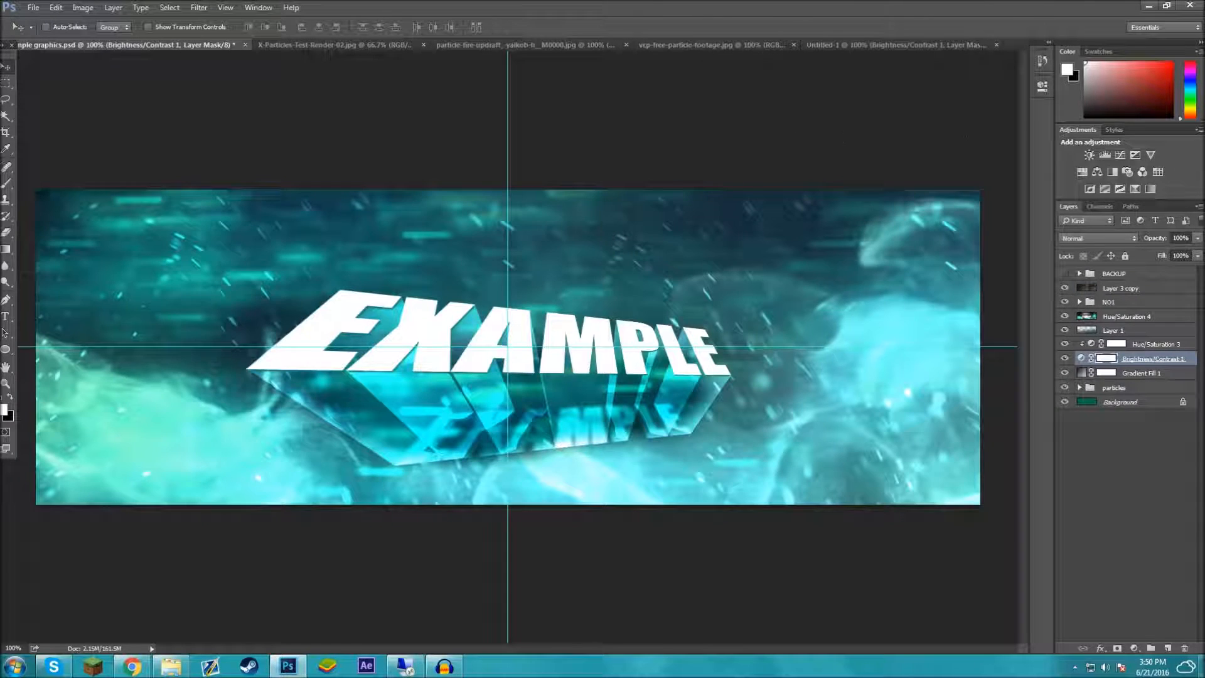
{"action": "left_click", "coordinate": [844, 43]}
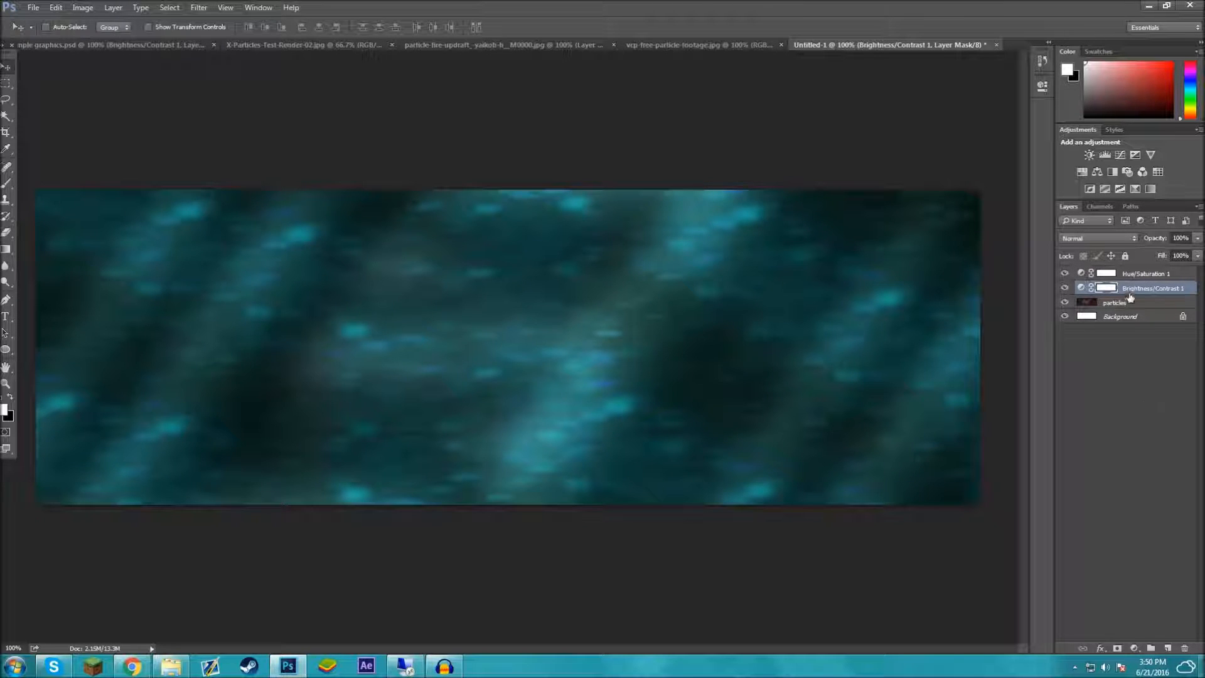
{"action": "right_click", "coordinate": [1146, 274]}
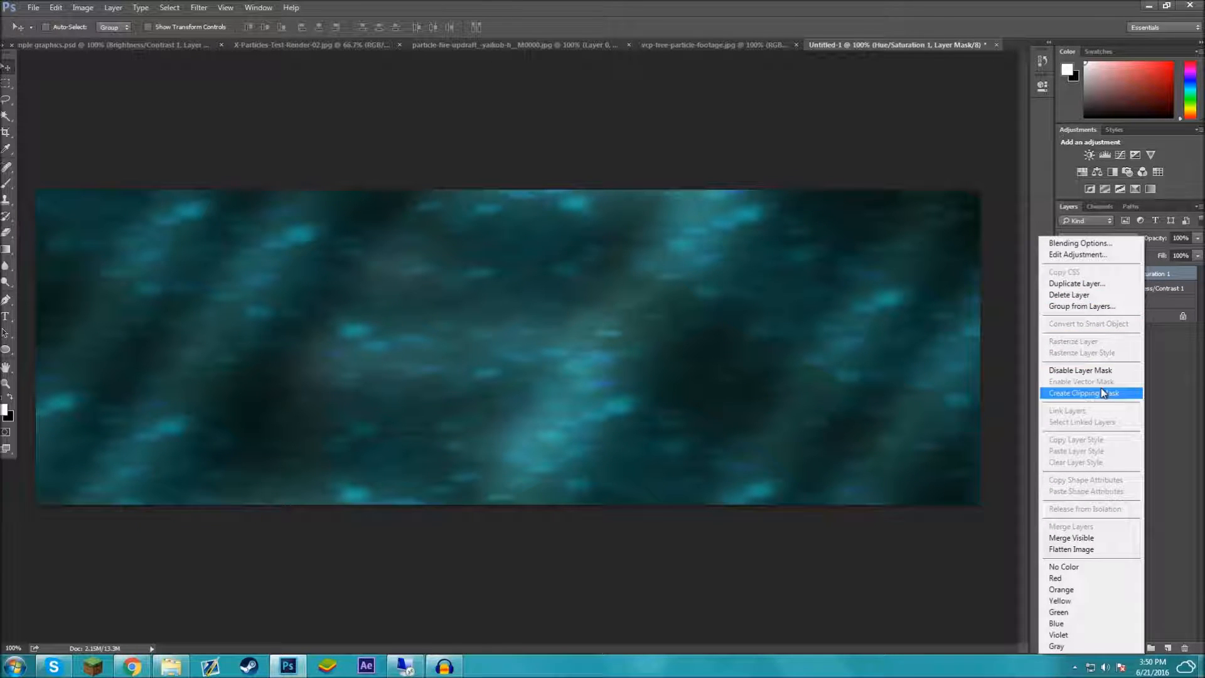
{"action": "left_click", "coordinate": [1133, 392]}
- Select the particles layer and check which adjustment sits above the particles group in the example banner
{"action": "left_click", "coordinate": [1169, 300]}
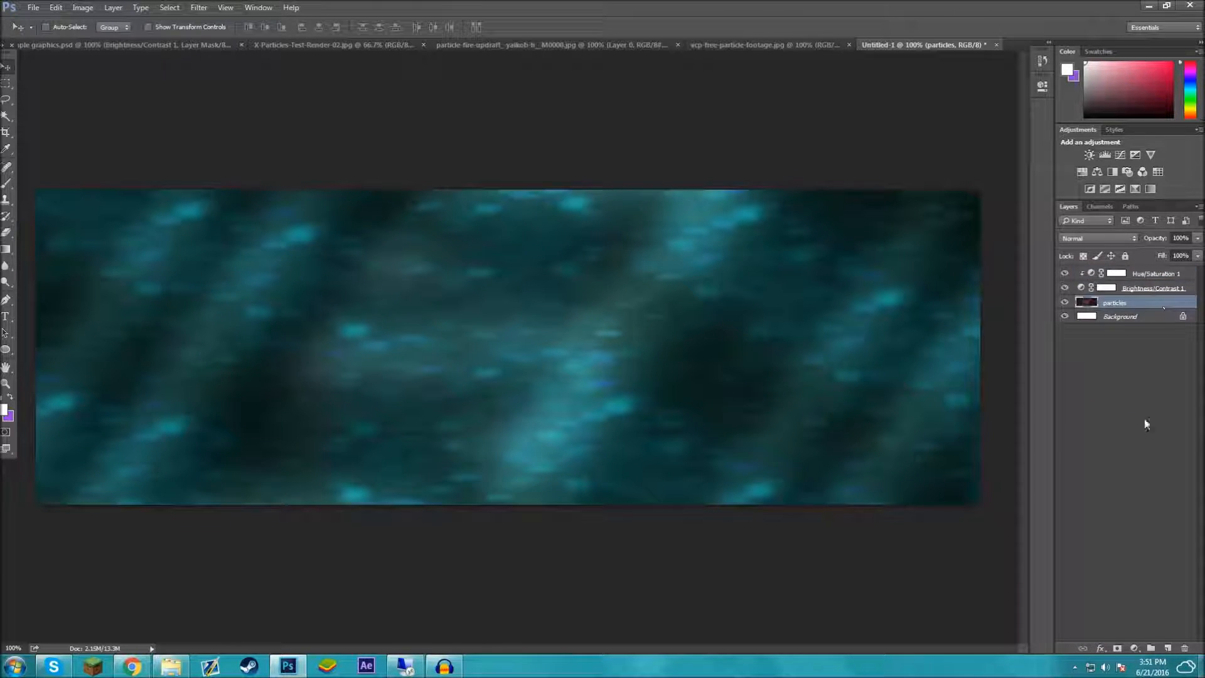
{"action": "left_click", "coordinate": [1133, 648]}
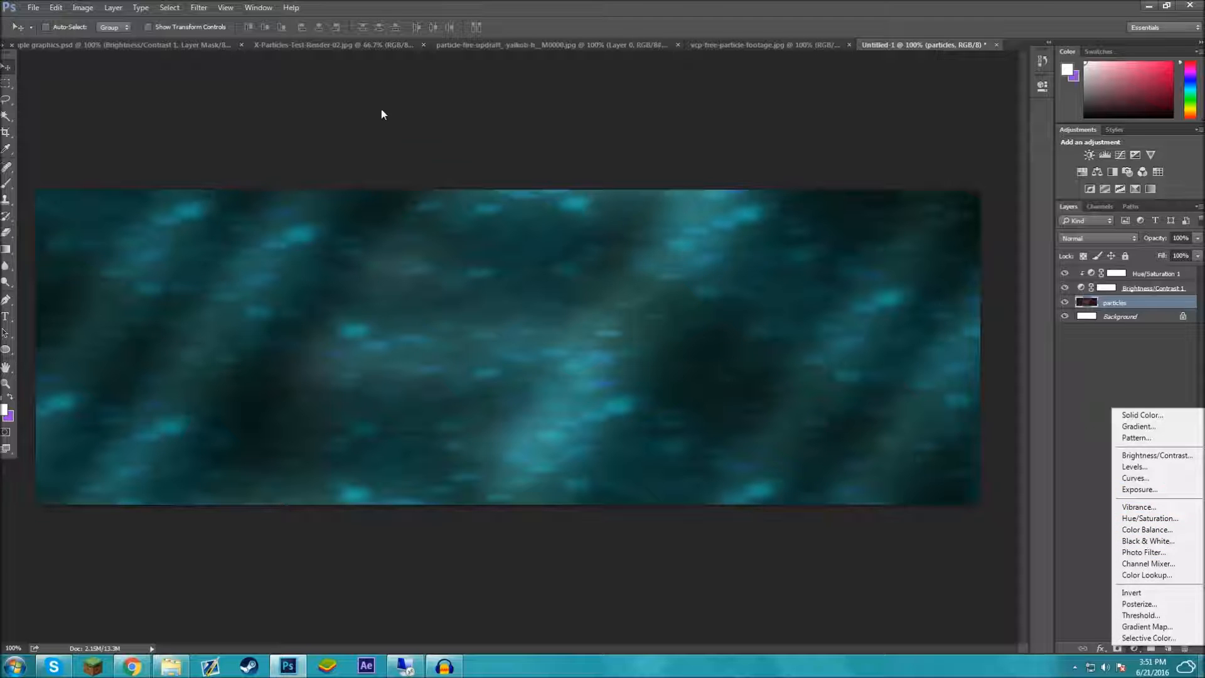
{"action": "left_click", "coordinate": [163, 44]}
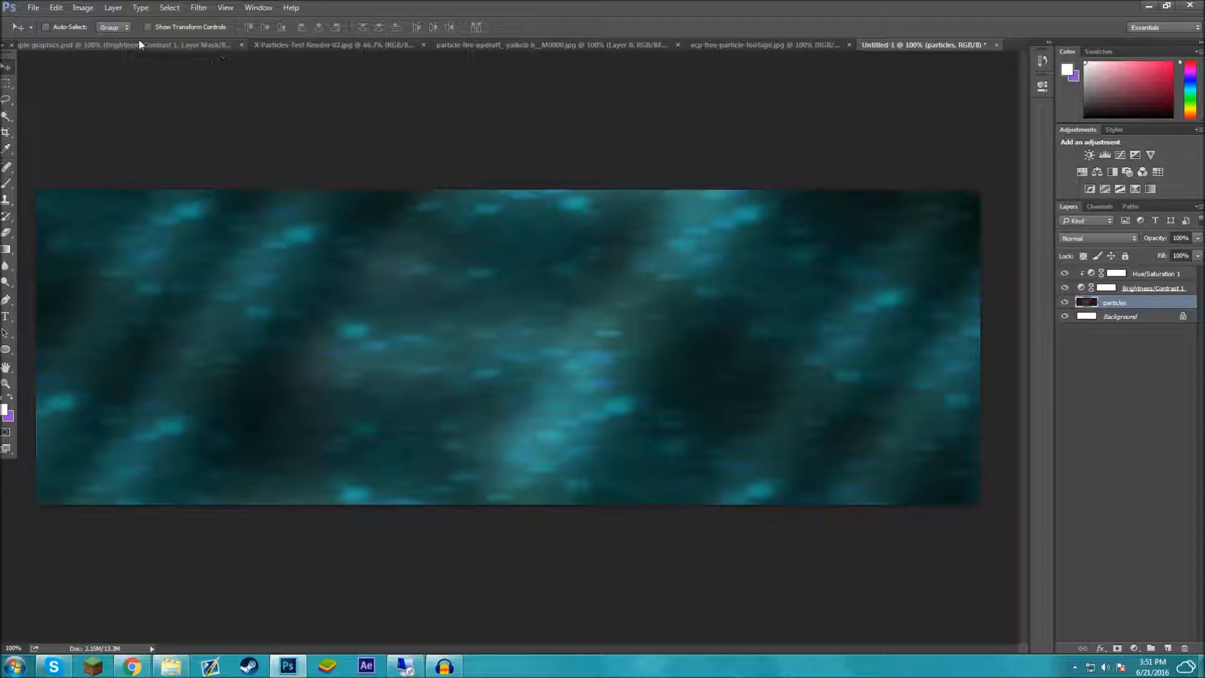
{"action": "left_click", "coordinate": [139, 45]}
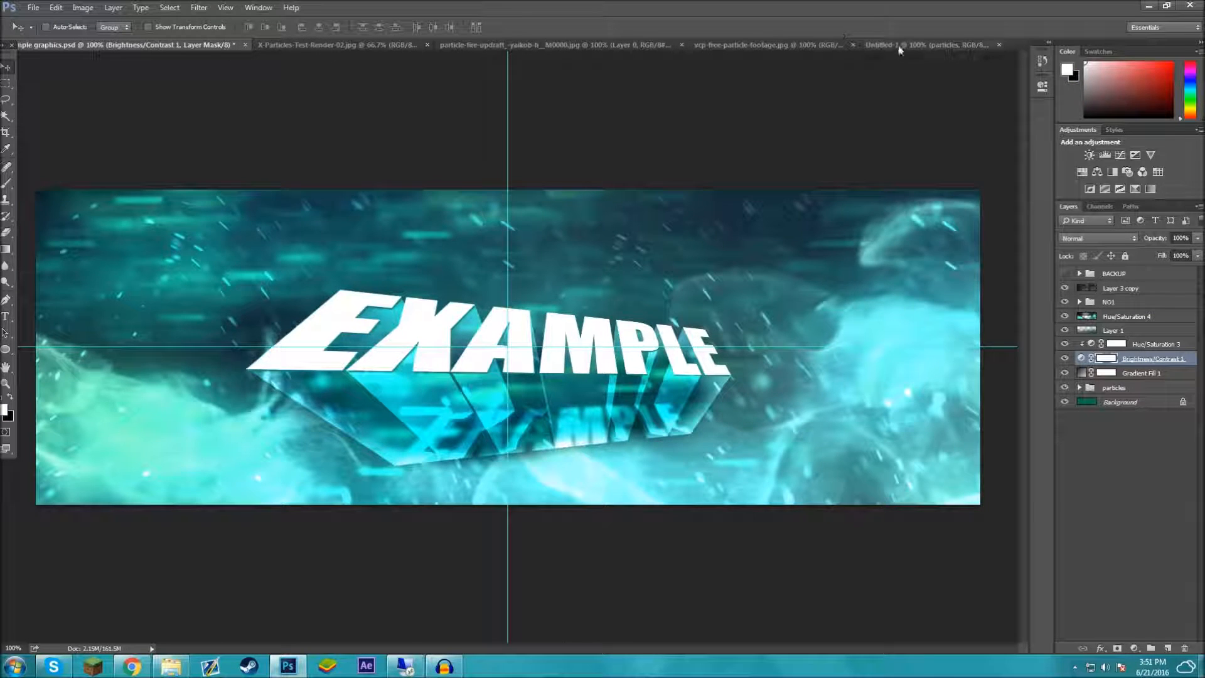
{"action": "left_click", "coordinate": [923, 45]}
- Add a Gradient Map adjustment above the particles layer and set its starting colour stop to near-black #101010
{"action": "left_click", "coordinate": [1135, 647]}
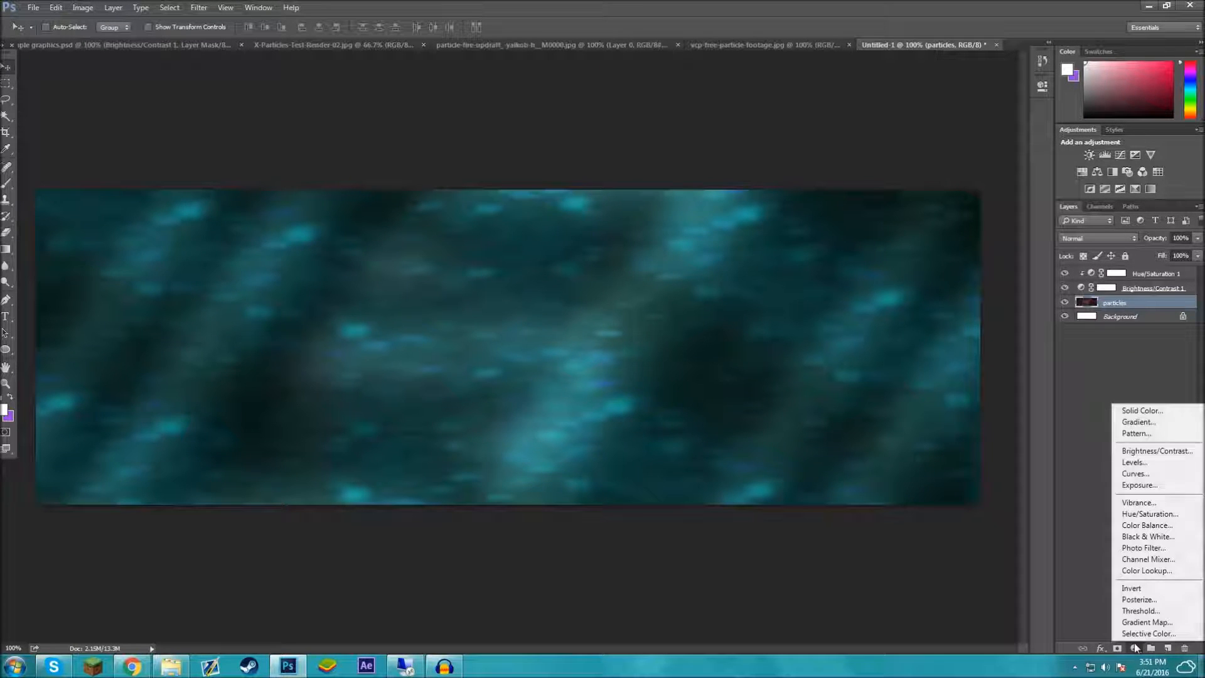
{"action": "left_click", "coordinate": [1145, 625]}
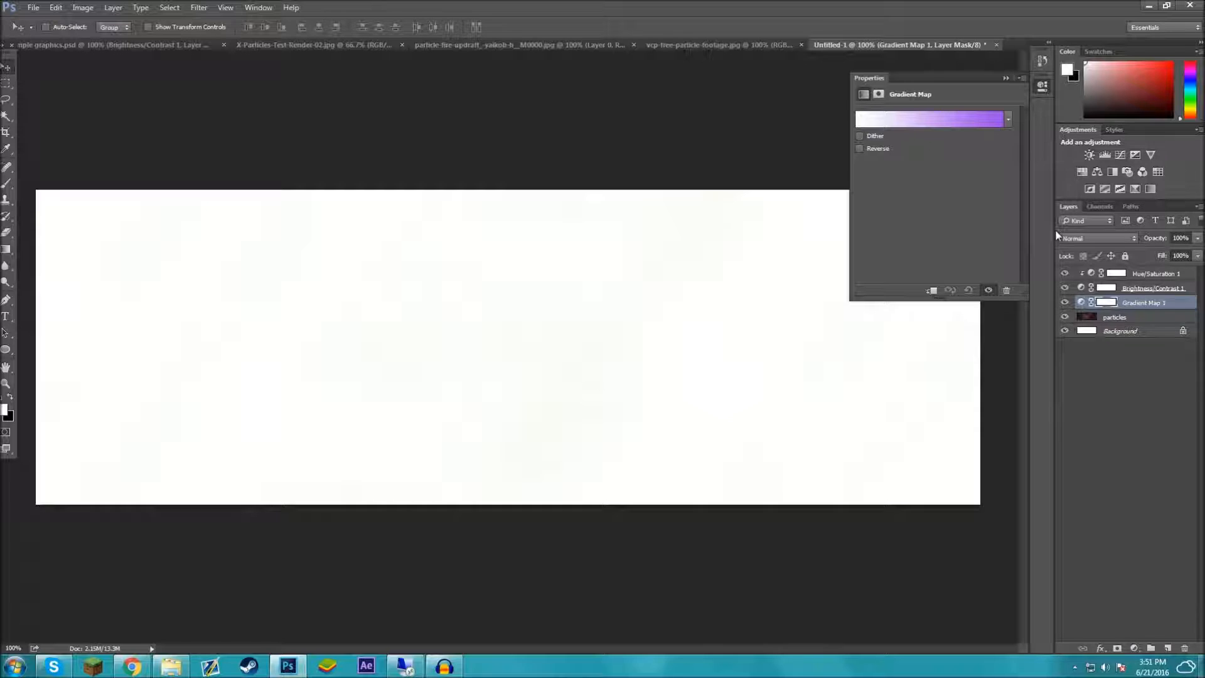
{"action": "left_click", "coordinate": [887, 119]}
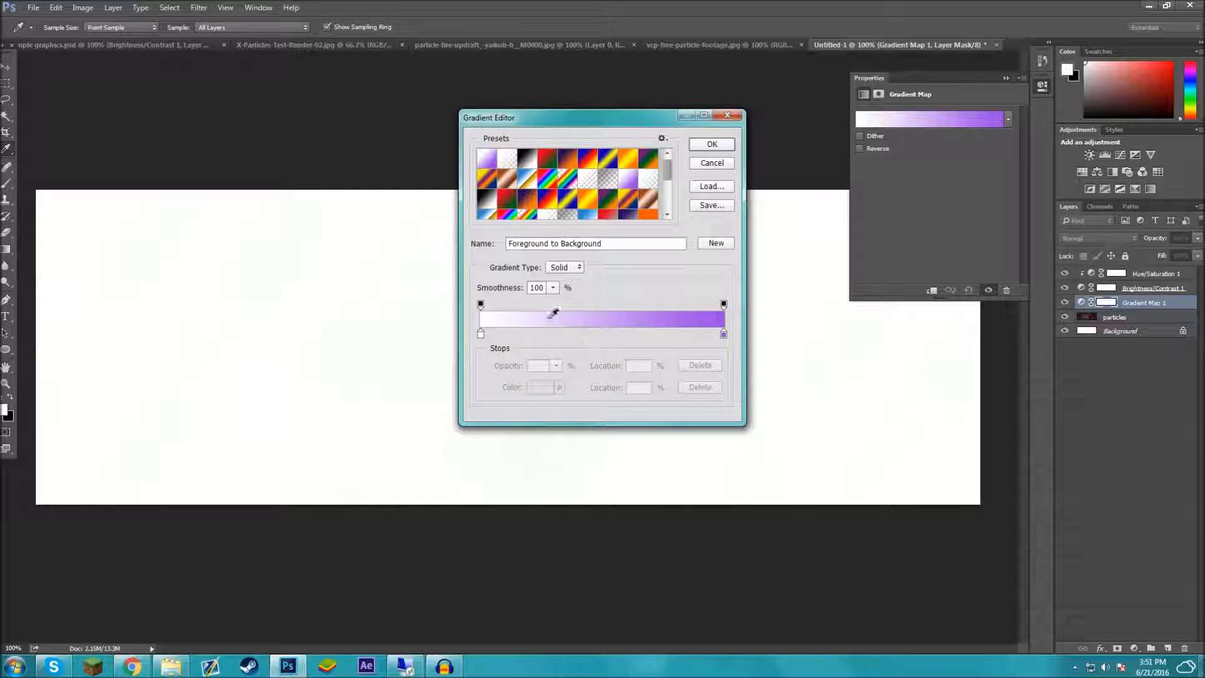
{"action": "left_click", "coordinate": [482, 334]}
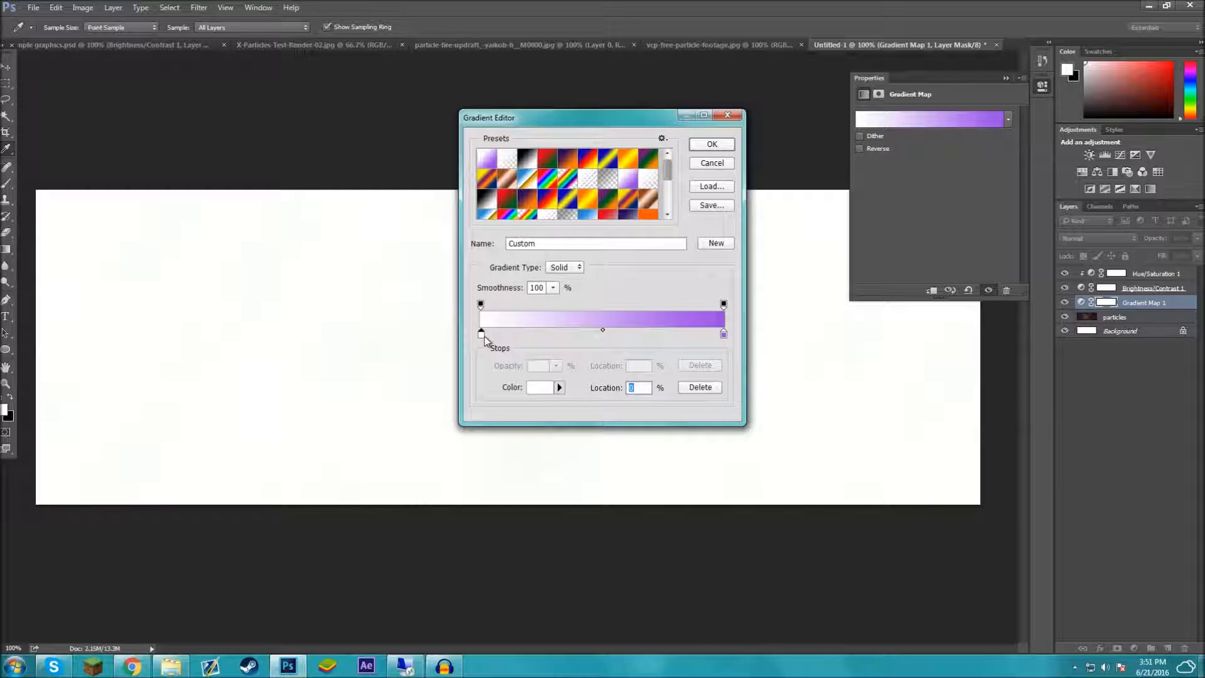
{"action": "double_click", "coordinate": [482, 337]}
{"action": "left_click_drag", "start_coordinate": [464, 314], "coordinate": [433, 321]}
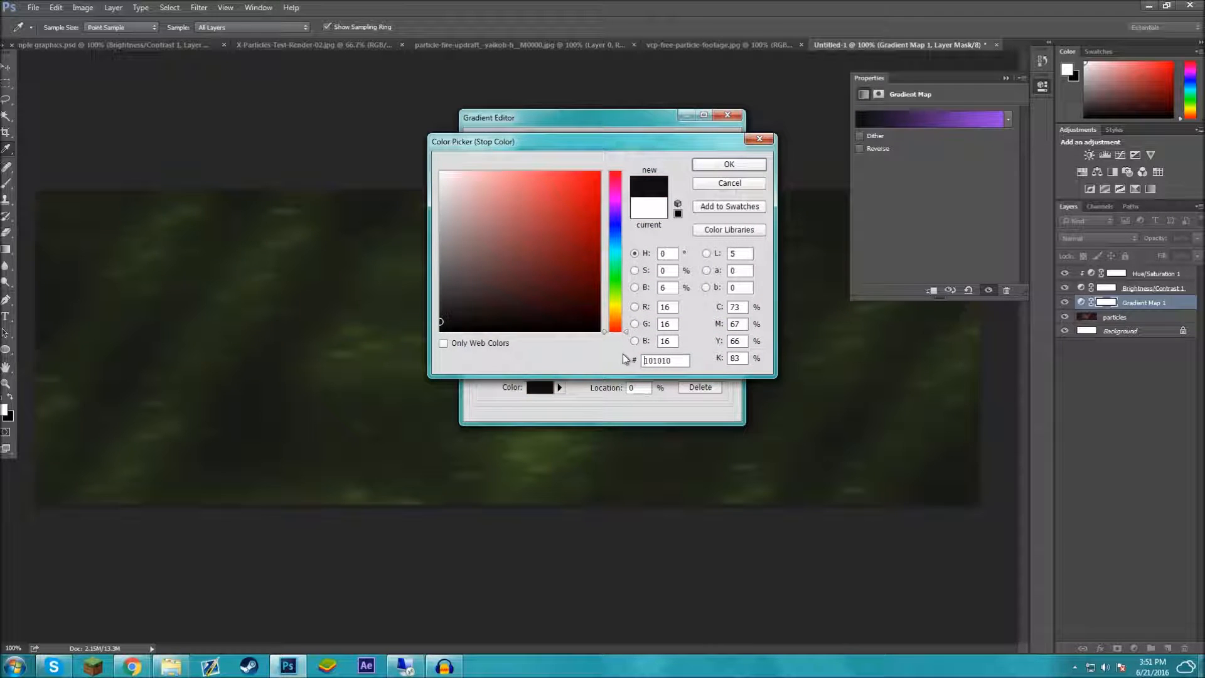
{"action": "left_click", "coordinate": [729, 164]}
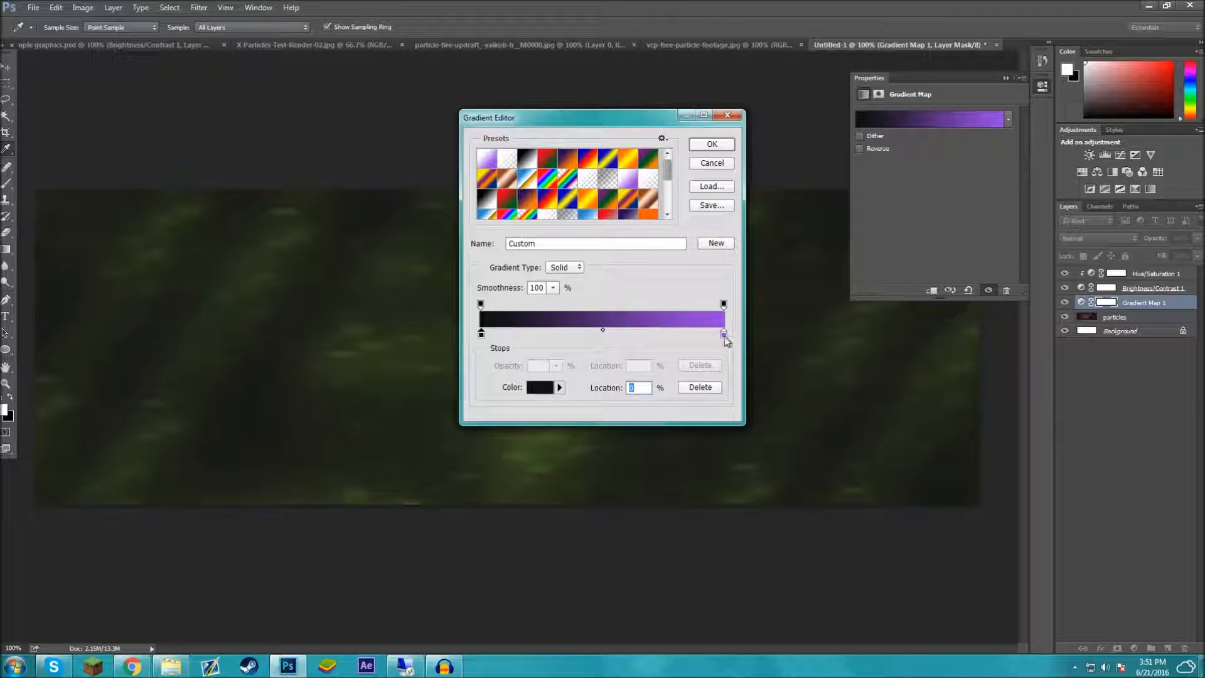
- Set the Gradient Map's ending colour stop to a light red and accept the gradient
{"action": "double_click", "coordinate": [723, 333]}
{"action": "left_click", "coordinate": [611, 262]}
{"action": "left_click_drag", "start_coordinate": [611, 262], "coordinate": [621, 200]}
{"action": "left_click_drag", "start_coordinate": [621, 182], "coordinate": [627, 178]}
{"action": "left_click", "coordinate": [725, 167]}
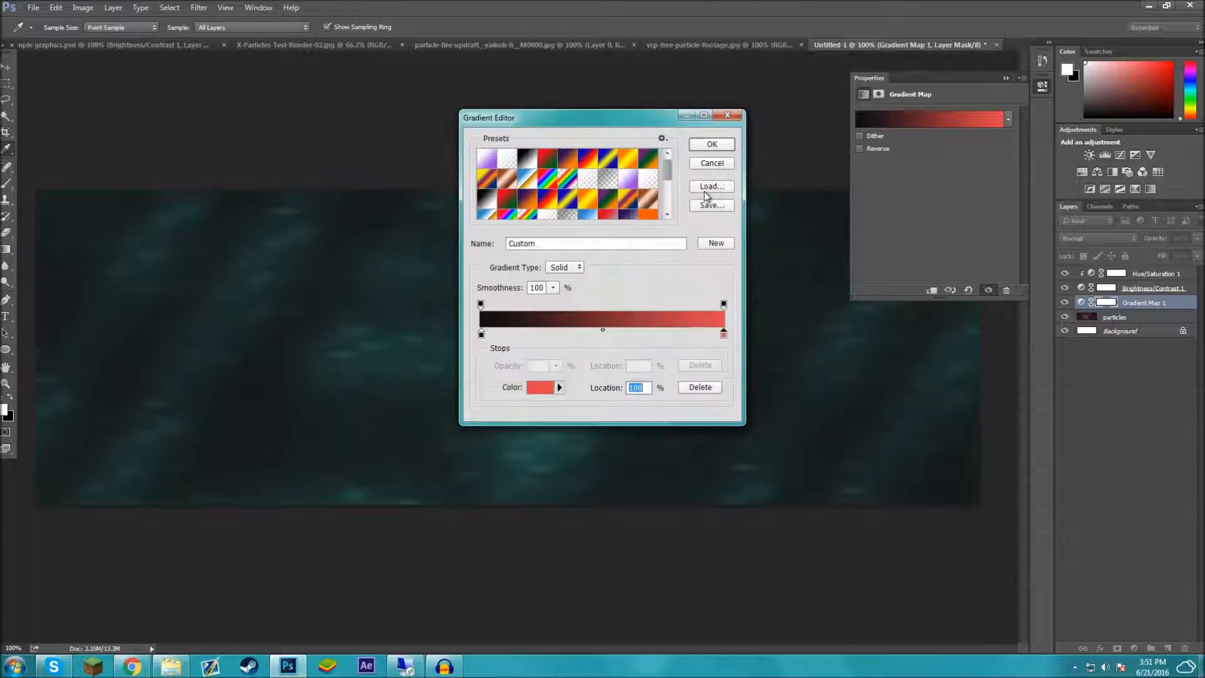
{"action": "left_click", "coordinate": [715, 145]}
{"action": "left_click", "coordinate": [1162, 589]}
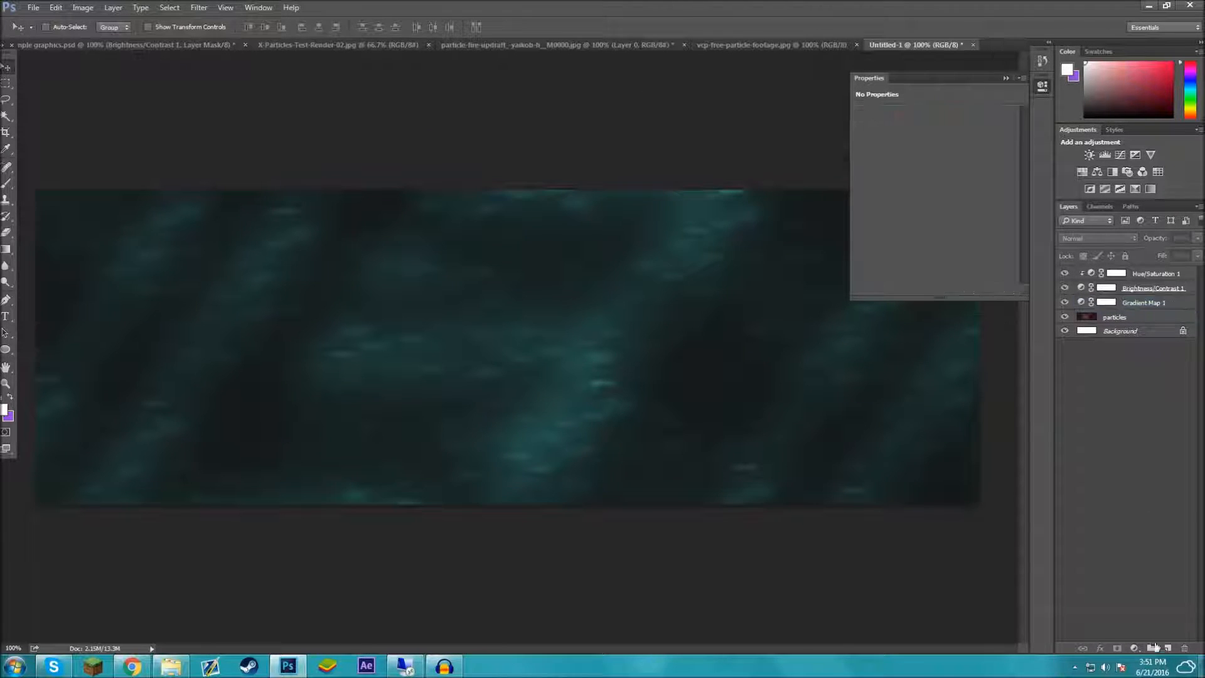
- Delete the Gradient Map 1 layer from the banner
{"action": "left_click", "coordinate": [1132, 648]}
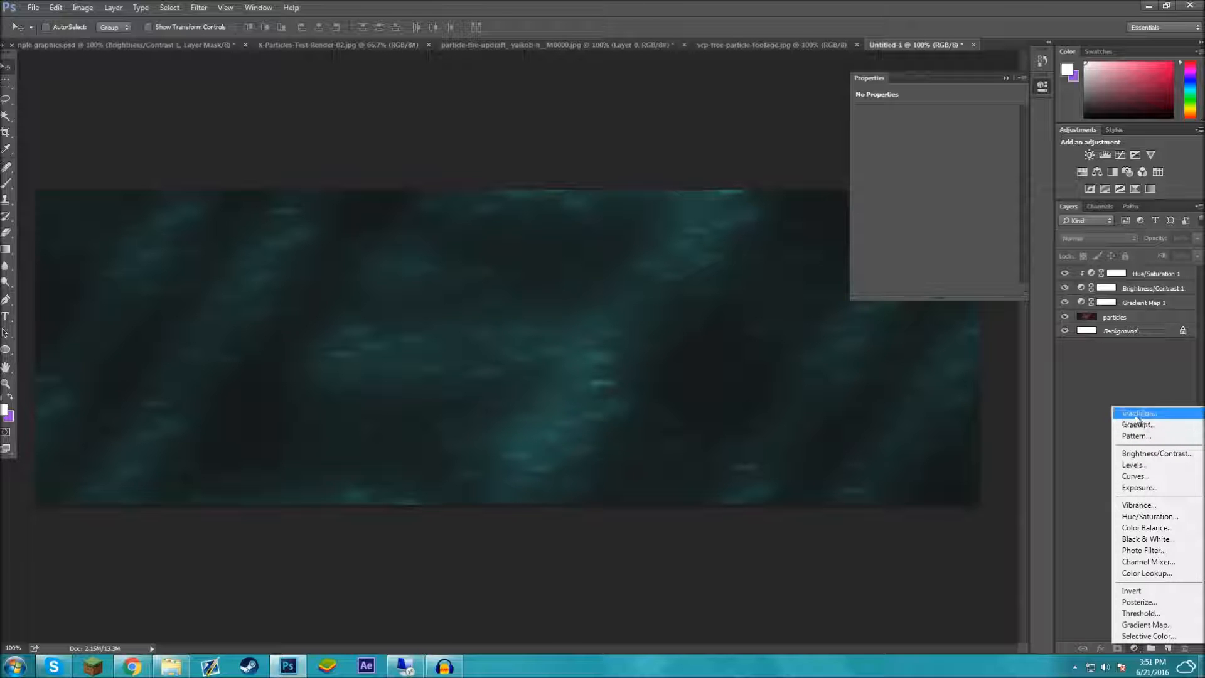
{"action": "left_click", "coordinate": [1064, 385]}
{"action": "left_click", "coordinate": [1155, 302]}
{"action": "key", "text": "Delete"}
{"action": "left_click", "coordinate": [1138, 647]}
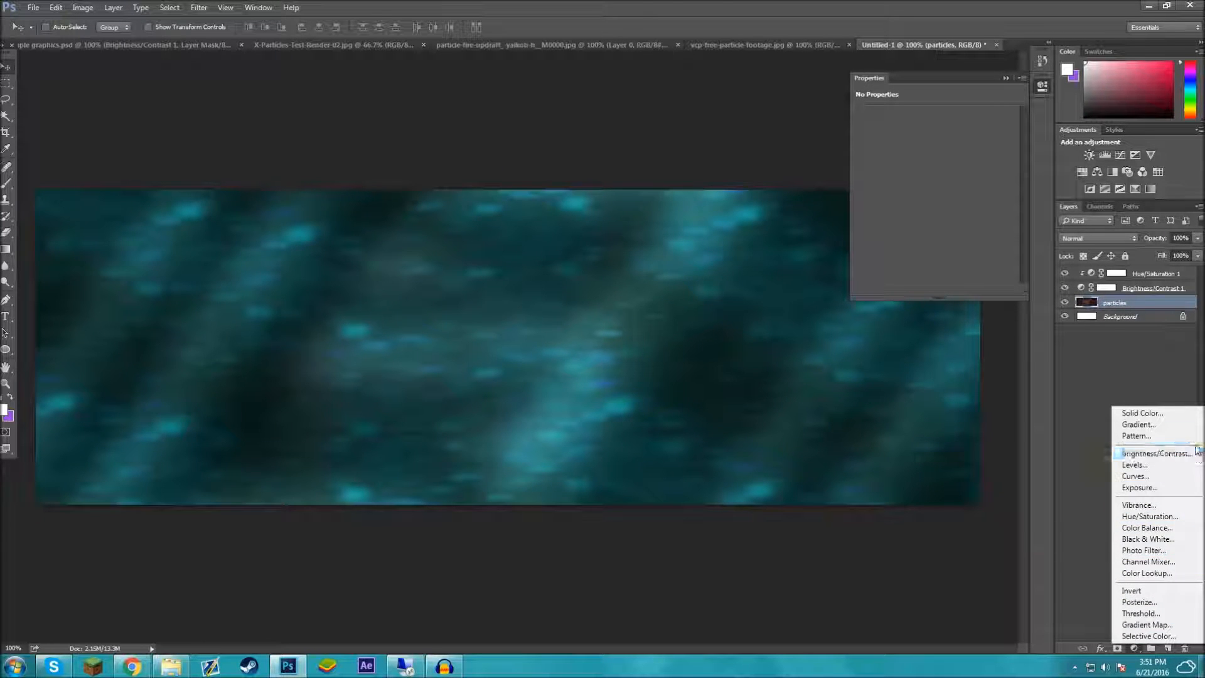
{"action": "left_click", "coordinate": [1149, 436]}
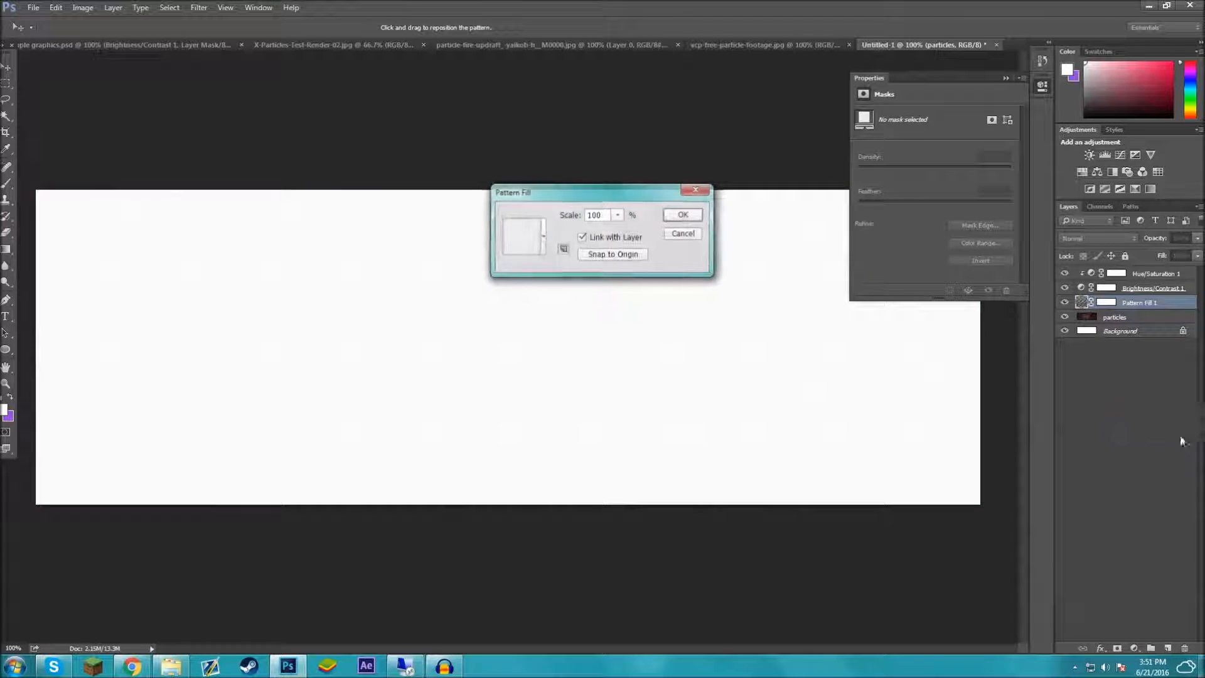
{"action": "left_click", "coordinate": [684, 234]}
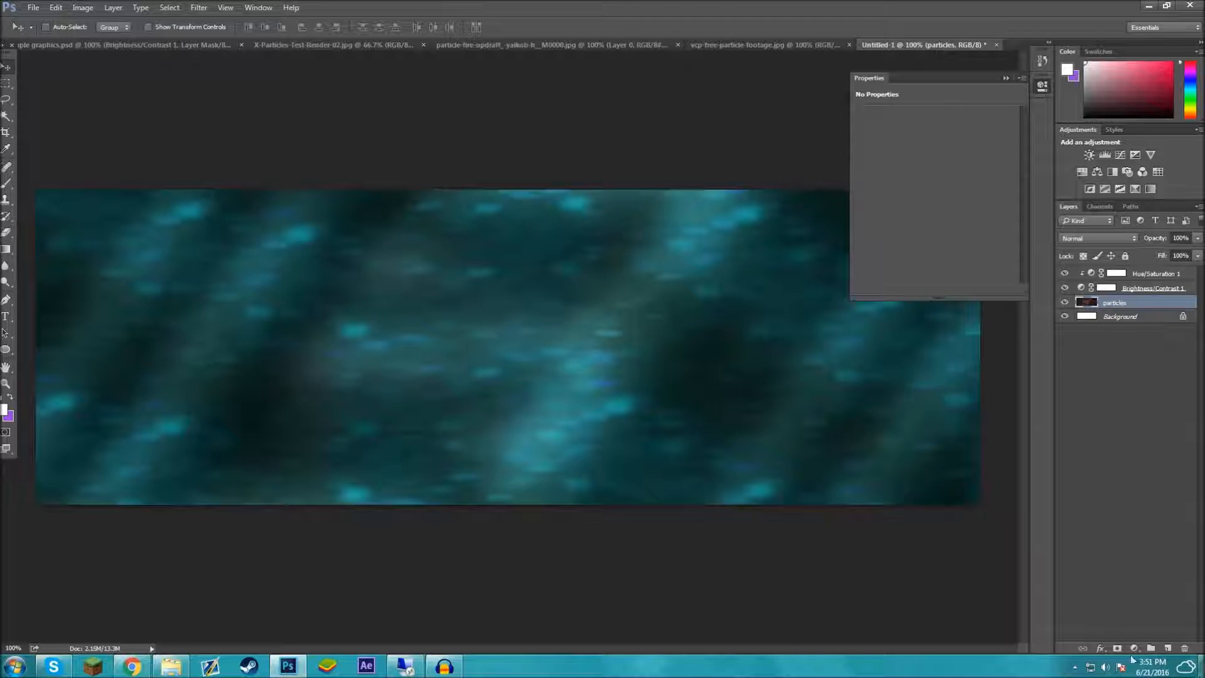
- Add a Gradient Fill layer above the particles layer using the Foreground to Background preset, with the starting colour stop set to #272727
{"action": "left_click", "coordinate": [1134, 647]}
{"action": "left_click", "coordinate": [1154, 430]}
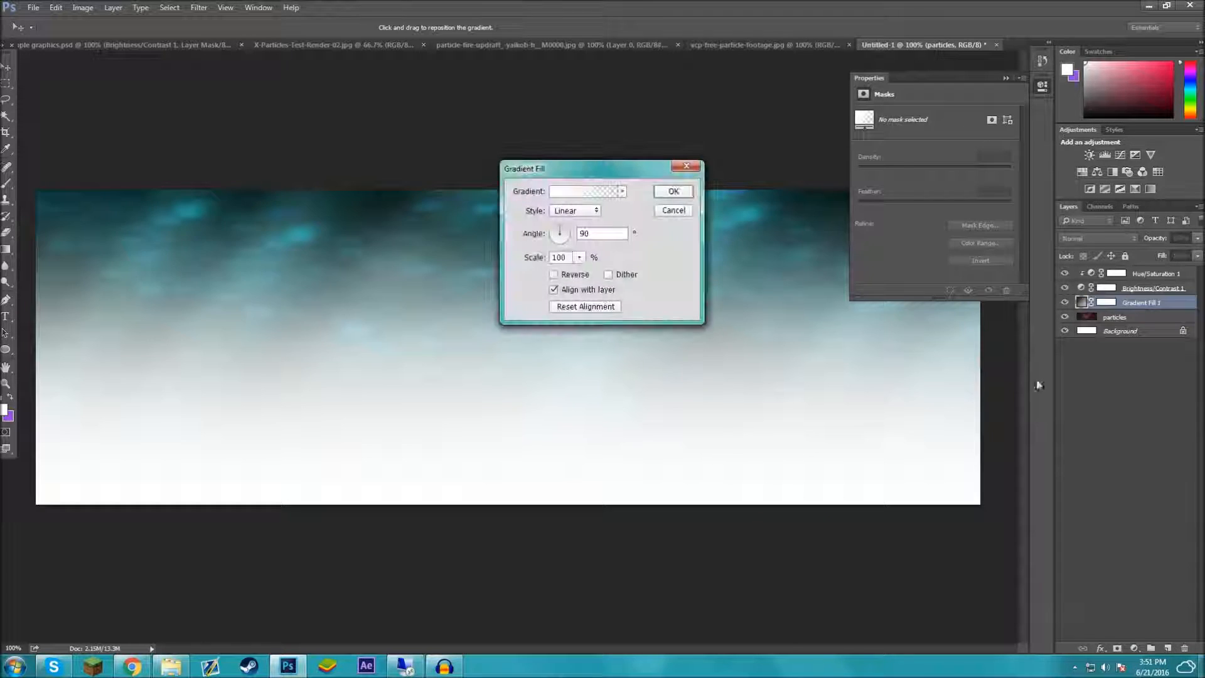
{"action": "left_click", "coordinate": [589, 198]}
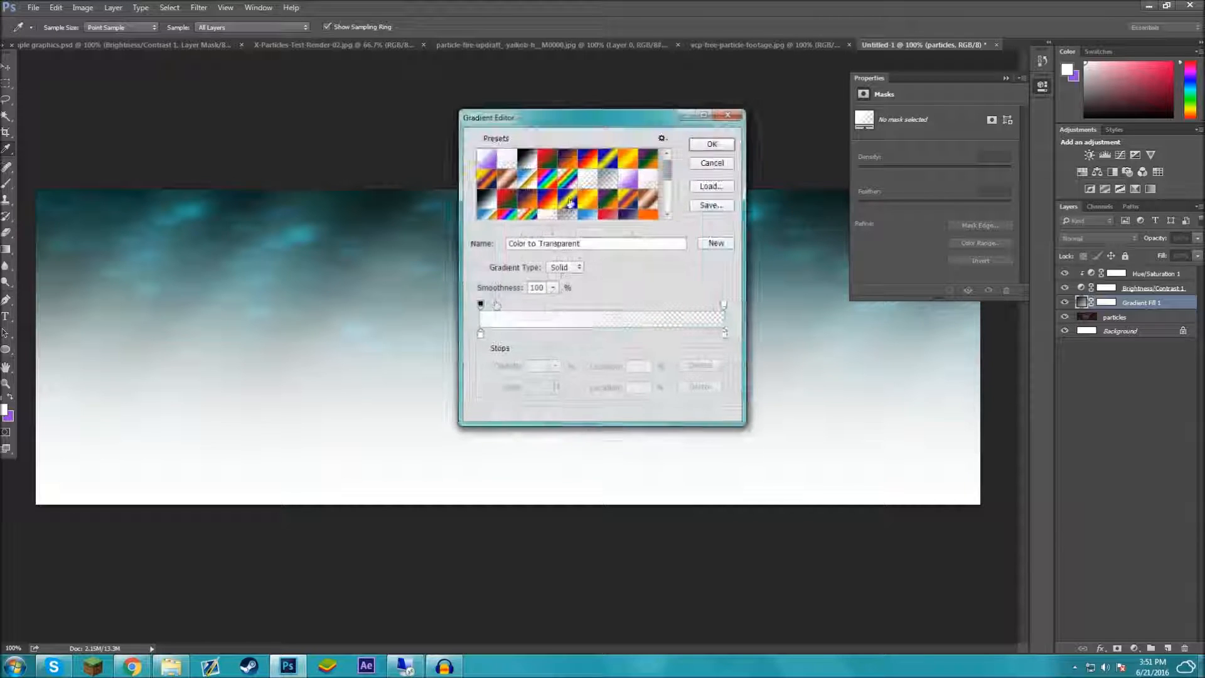
{"action": "left_click", "coordinate": [492, 165]}
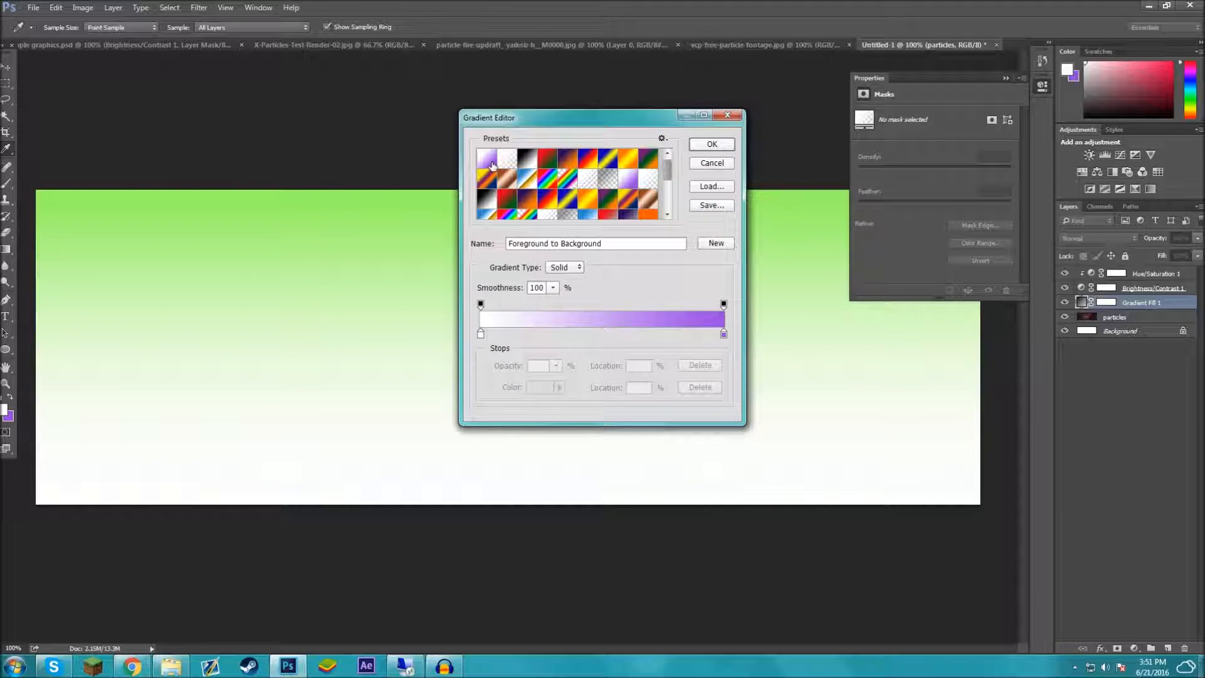
{"action": "double_click", "coordinate": [481, 334]}
{"action": "left_click_drag", "start_coordinate": [503, 317], "coordinate": [320, 305]}
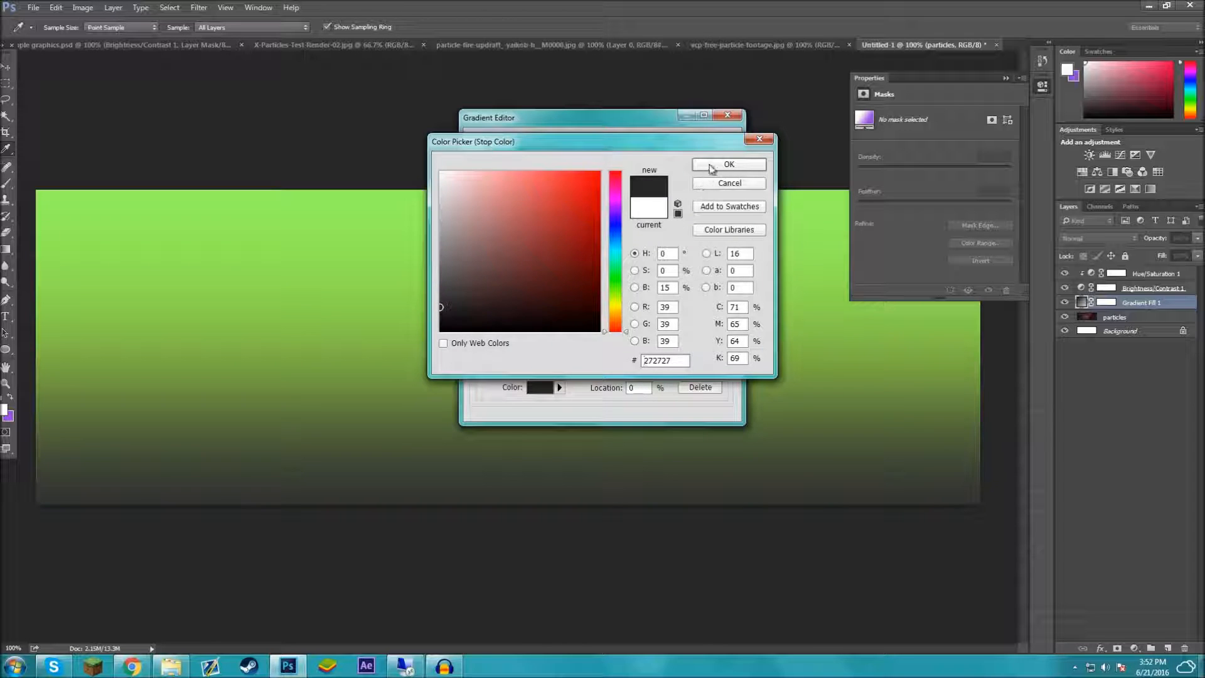
{"action": "left_click", "coordinate": [711, 166]}
- Set the Gradient Fill's ending colour stop to orange #e5a047
{"action": "double_click", "coordinate": [725, 336]}
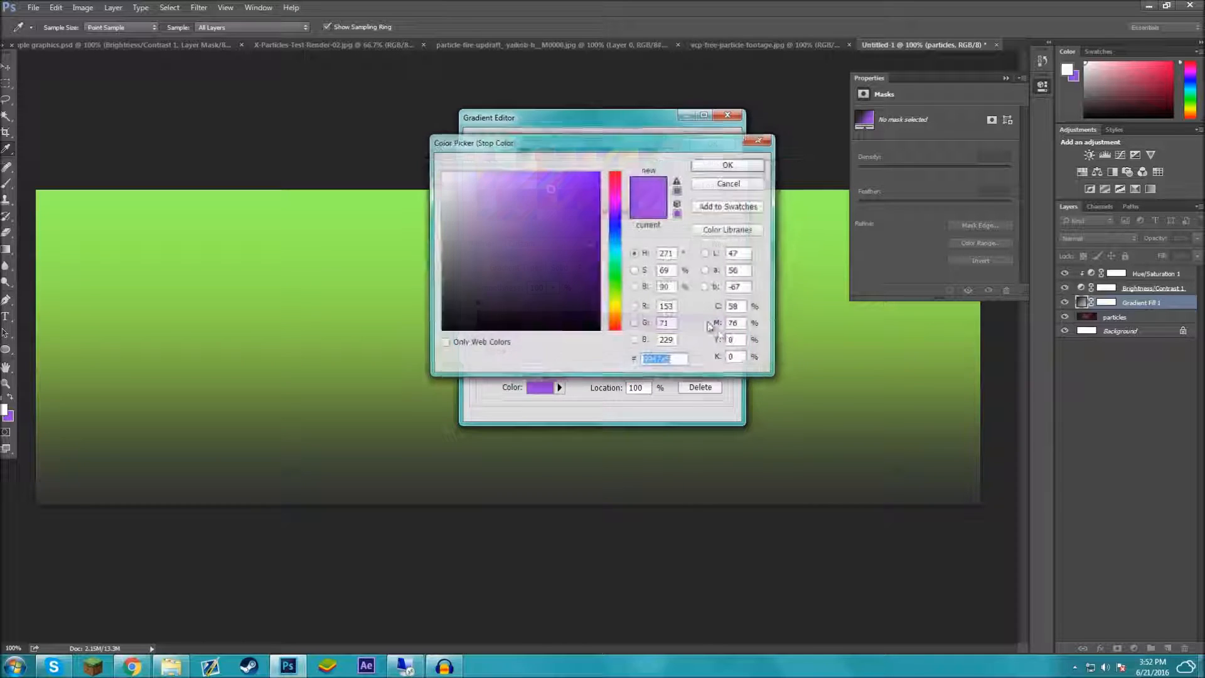
{"action": "left_click_drag", "start_coordinate": [616, 230], "coordinate": [615, 320]}
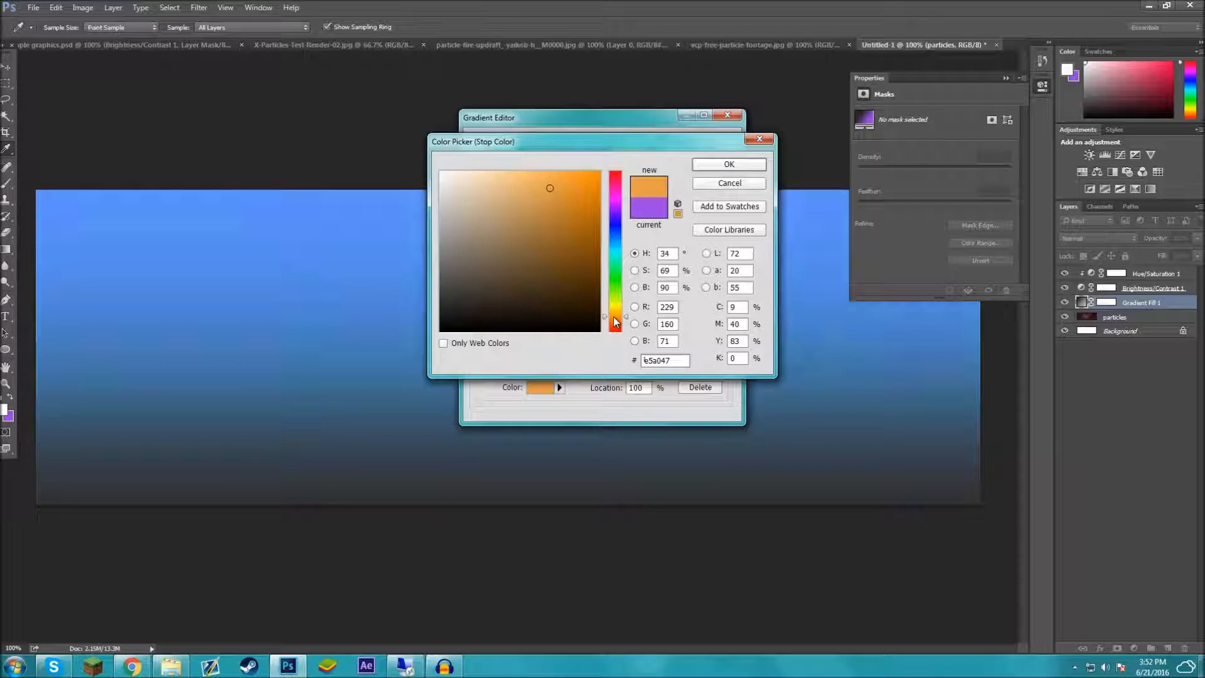
{"action": "left_click", "coordinate": [728, 165]}
- Set the gradient's starting colour stop to a bright pink-red and accept the Gradient Fill
{"action": "double_click", "coordinate": [481, 335]}
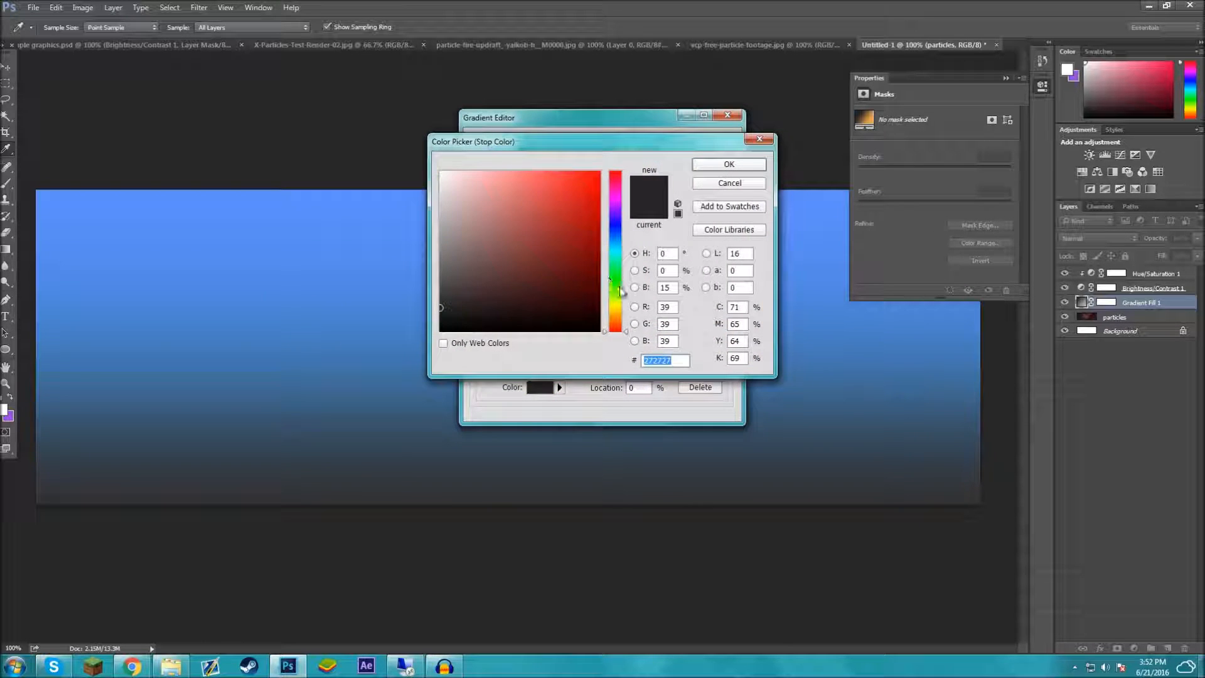
{"action": "left_click_drag", "start_coordinate": [614, 306], "coordinate": [615, 296]}
{"action": "left_click_drag", "start_coordinate": [592, 256], "coordinate": [631, 152]}
{"action": "left_click_drag", "start_coordinate": [609, 304], "coordinate": [625, 187]}
{"action": "left_click", "coordinate": [729, 164]}
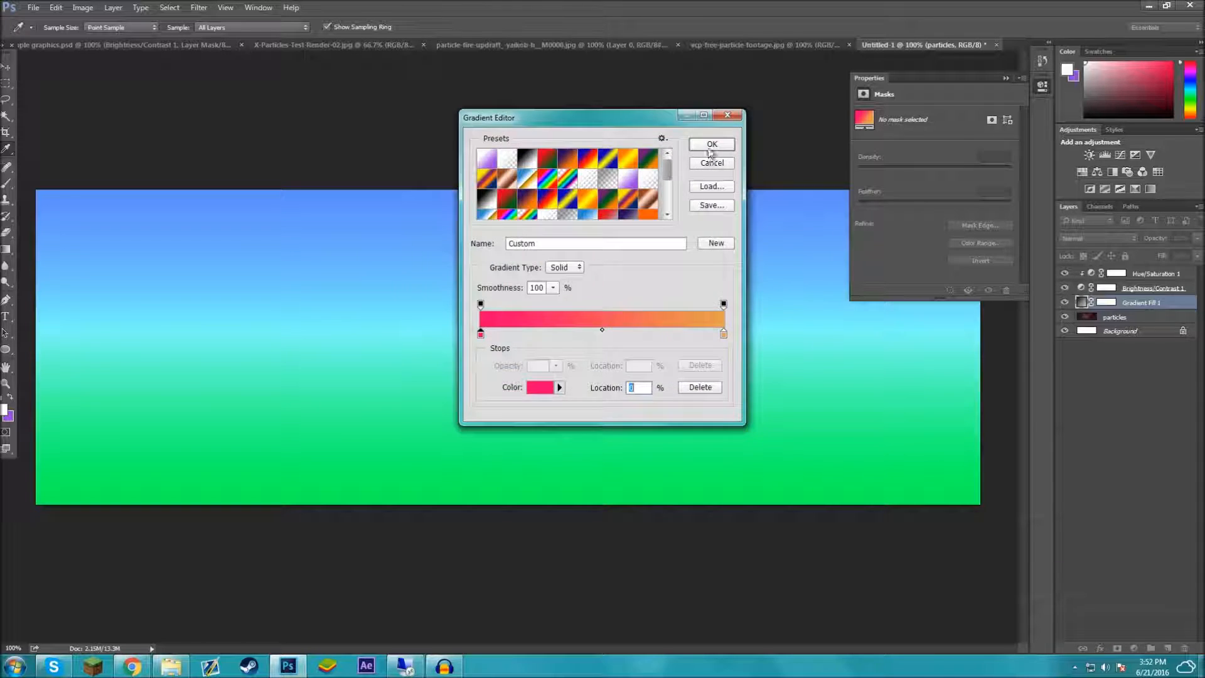
{"action": "left_click", "coordinate": [713, 151]}
{"action": "left_click", "coordinate": [673, 194]}
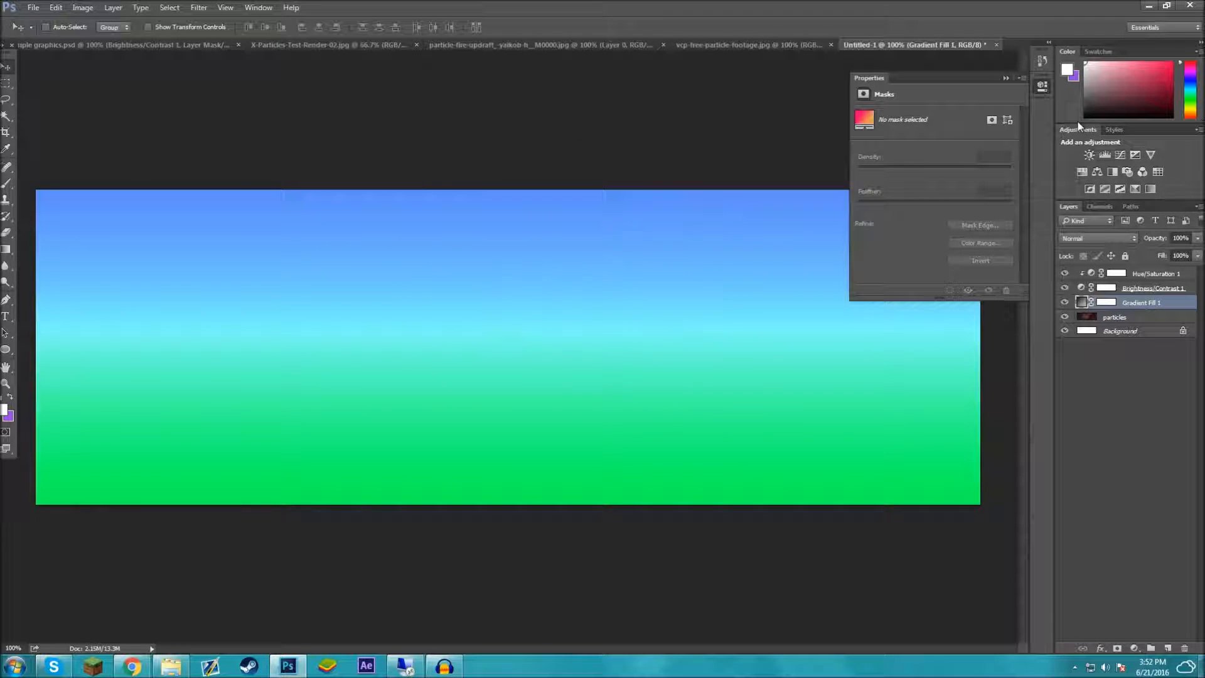
{"action": "left_click", "coordinate": [1005, 80]}
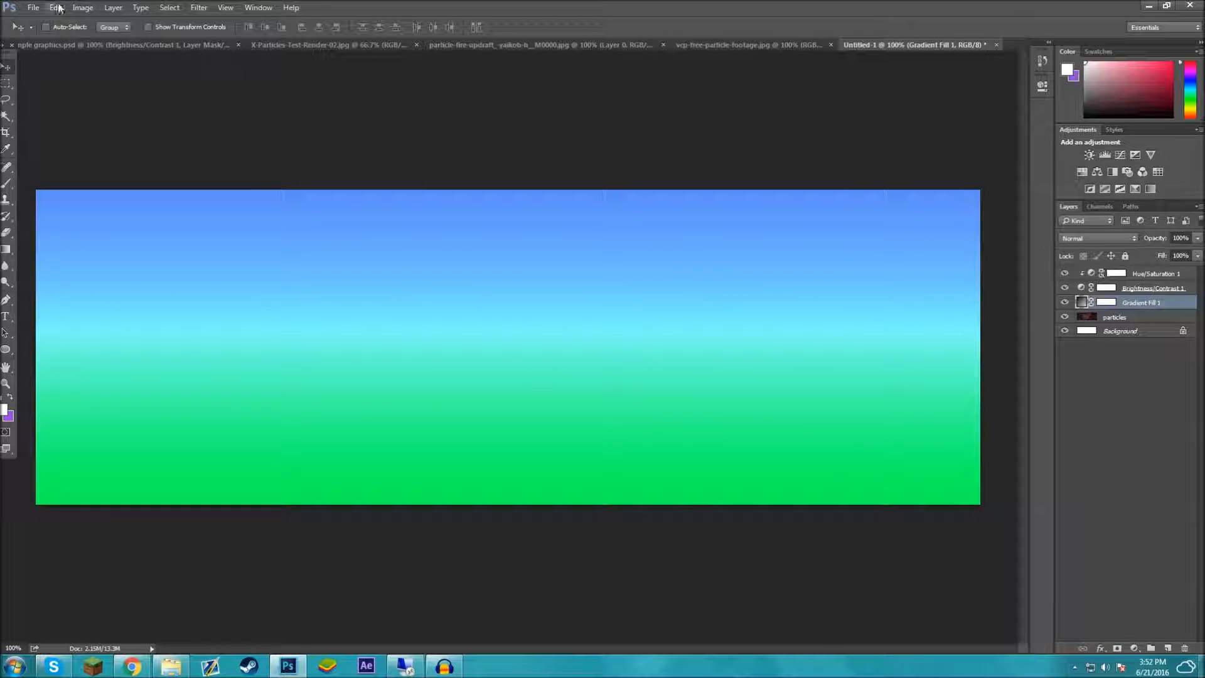
- Check the example's Gradient Fill layer, and set the banner's Gradient Fill 1 layer to Overlay blending at 60% opacity
{"action": "left_click", "coordinate": [126, 45]}
{"action": "left_click", "coordinate": [1136, 374]}
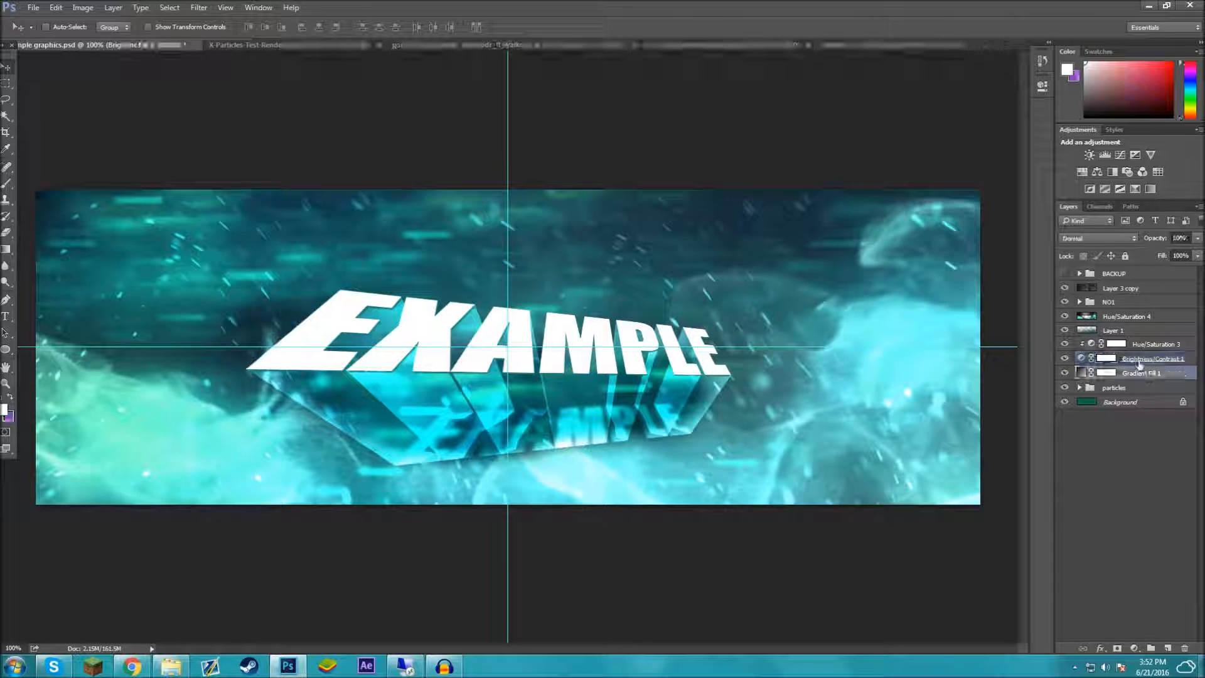
{"action": "left_click", "coordinate": [864, 45]}
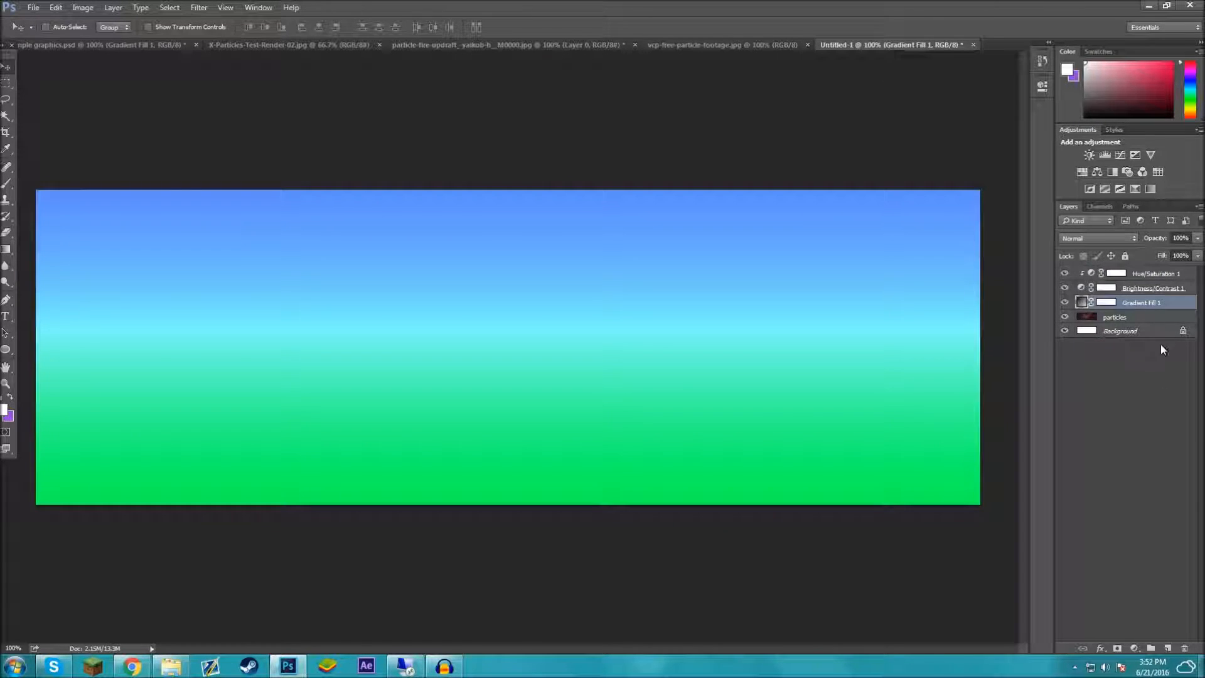
{"action": "left_click", "coordinate": [1127, 239]}
{"action": "left_click", "coordinate": [1072, 360]}
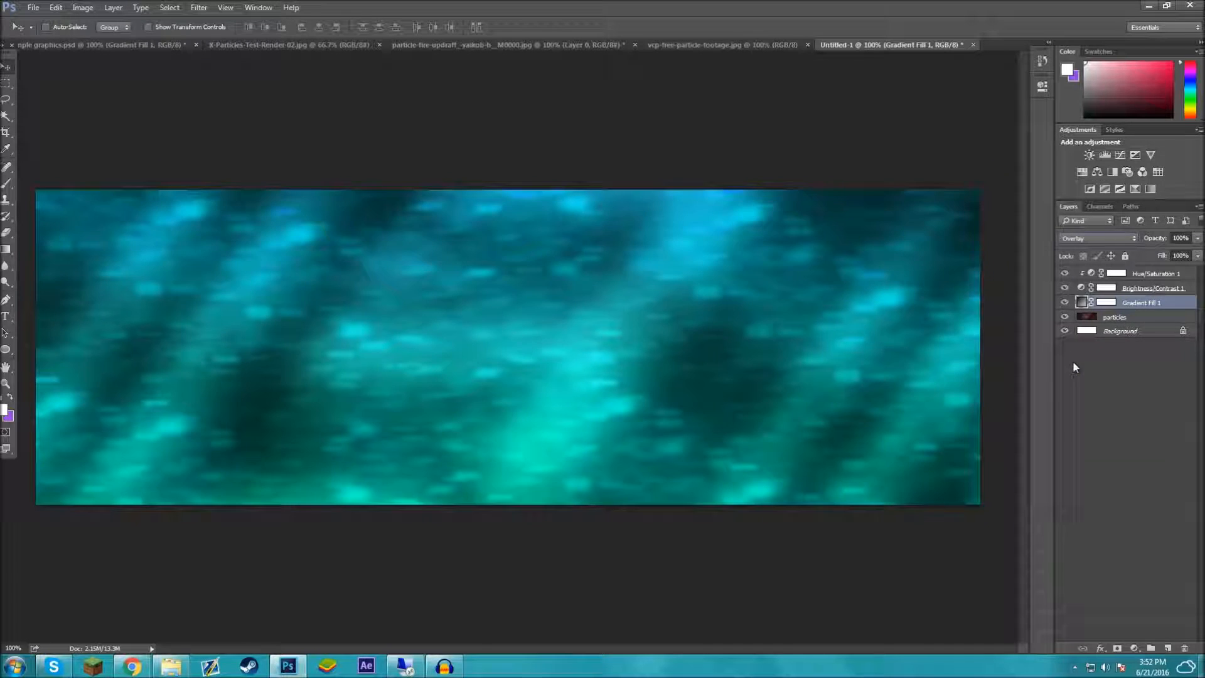
{"action": "left_click", "coordinate": [1190, 238]}
{"action": "type", "text": "60"}
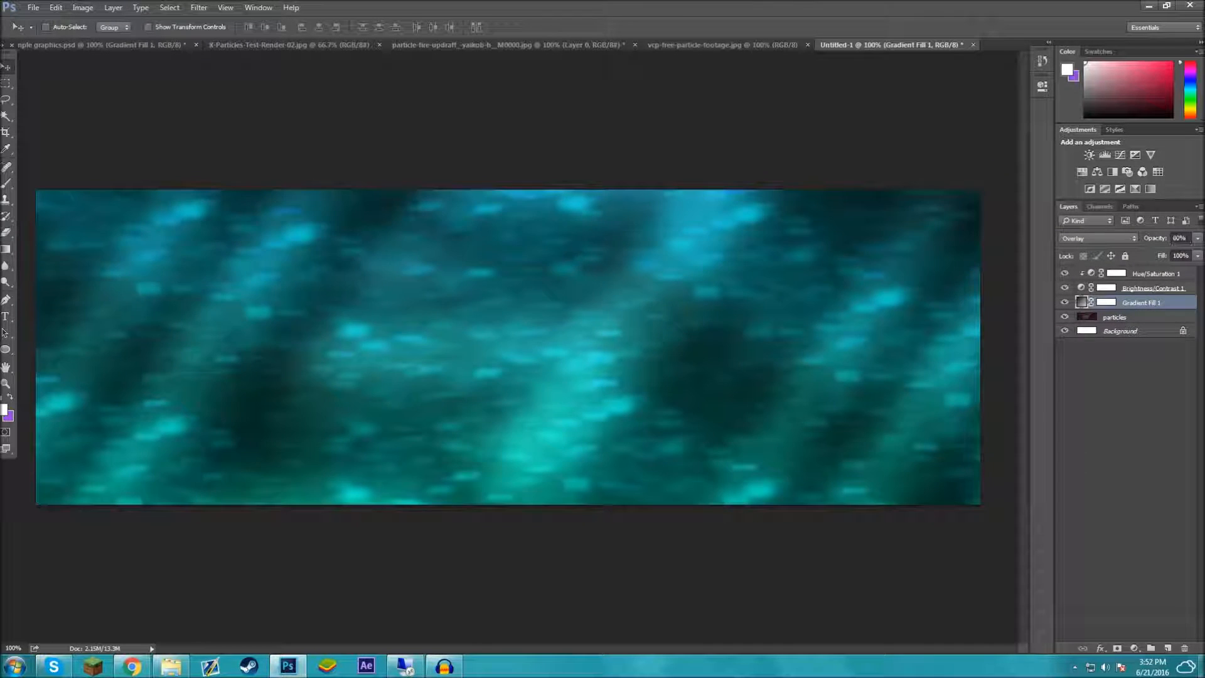
- Compare the banner with the example, and apply a Motion Blur at angle 0 and distance 37 pixels to the particles layer
{"action": "left_click", "coordinate": [129, 44]}
{"action": "left_click", "coordinate": [828, 45]}
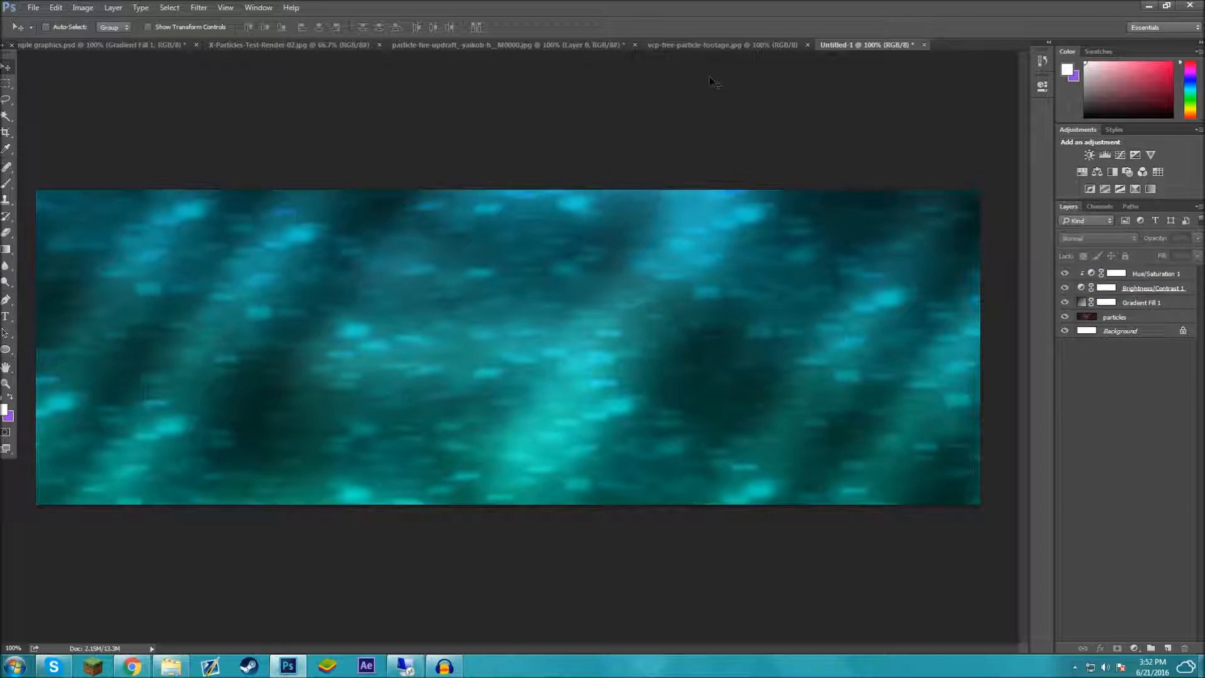
{"action": "left_click", "coordinate": [125, 45]}
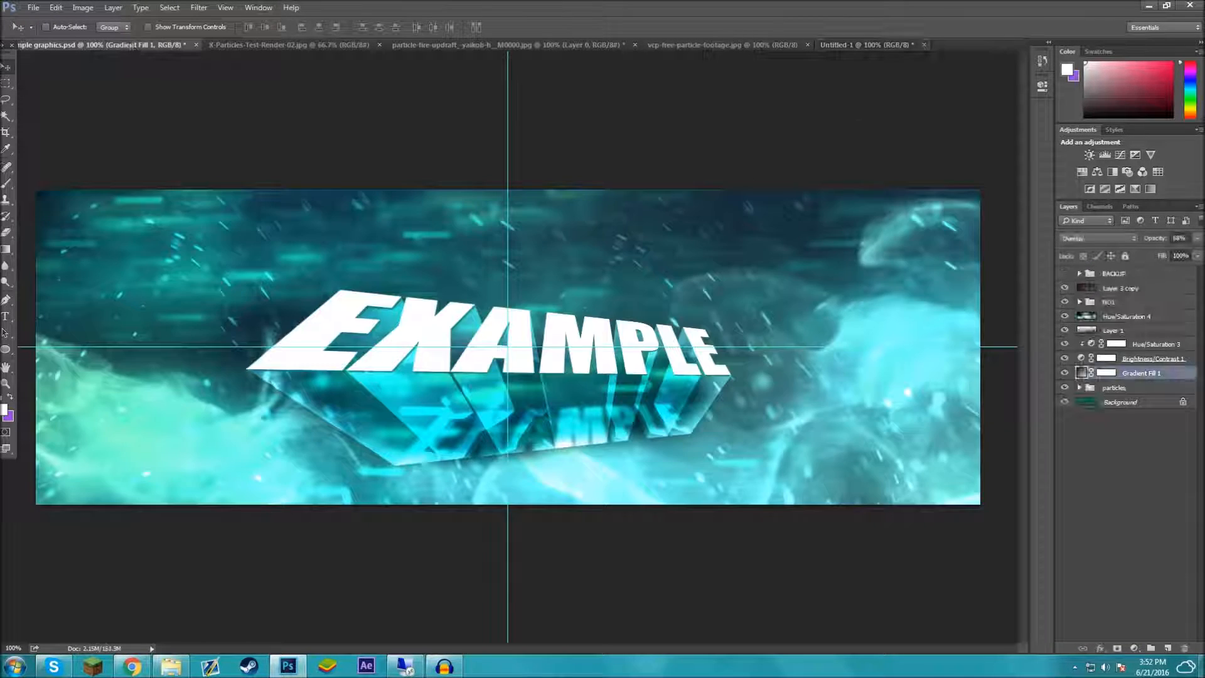
{"action": "left_click", "coordinate": [861, 45]}
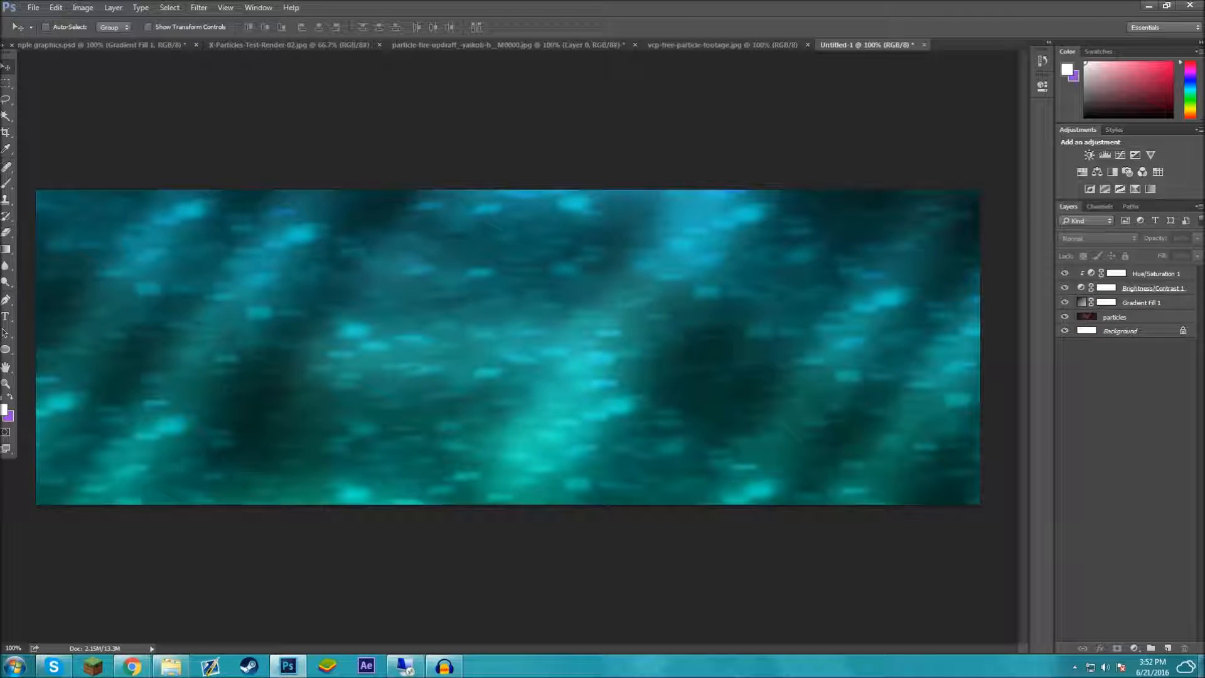
{"action": "left_click", "coordinate": [1148, 319]}
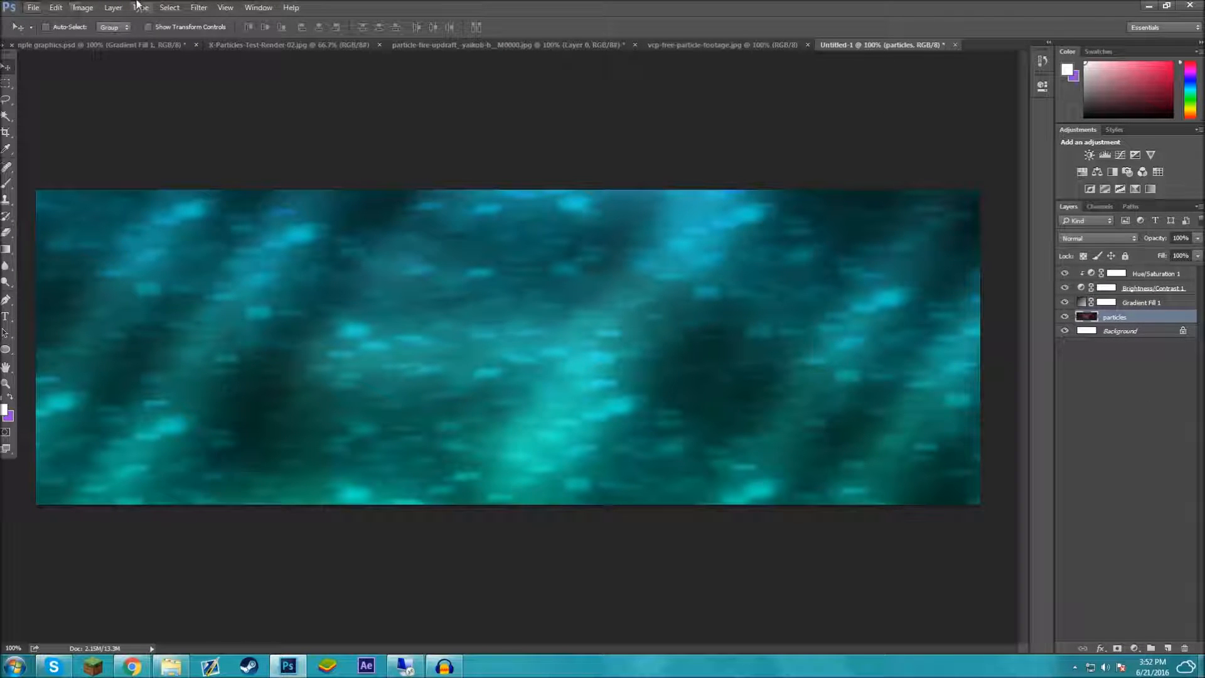
{"action": "left_click", "coordinate": [199, 8]}
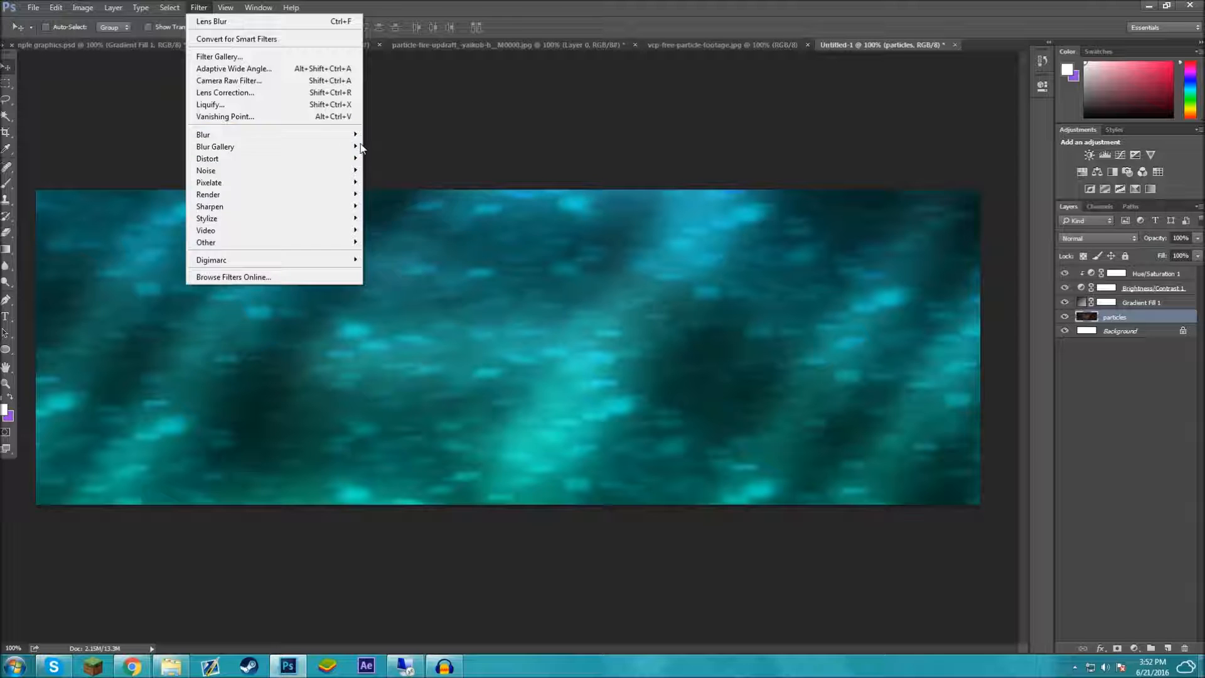
{"action": "mouse_move", "coordinate": [349, 135]}
{"action": "left_click", "coordinate": [391, 206]}
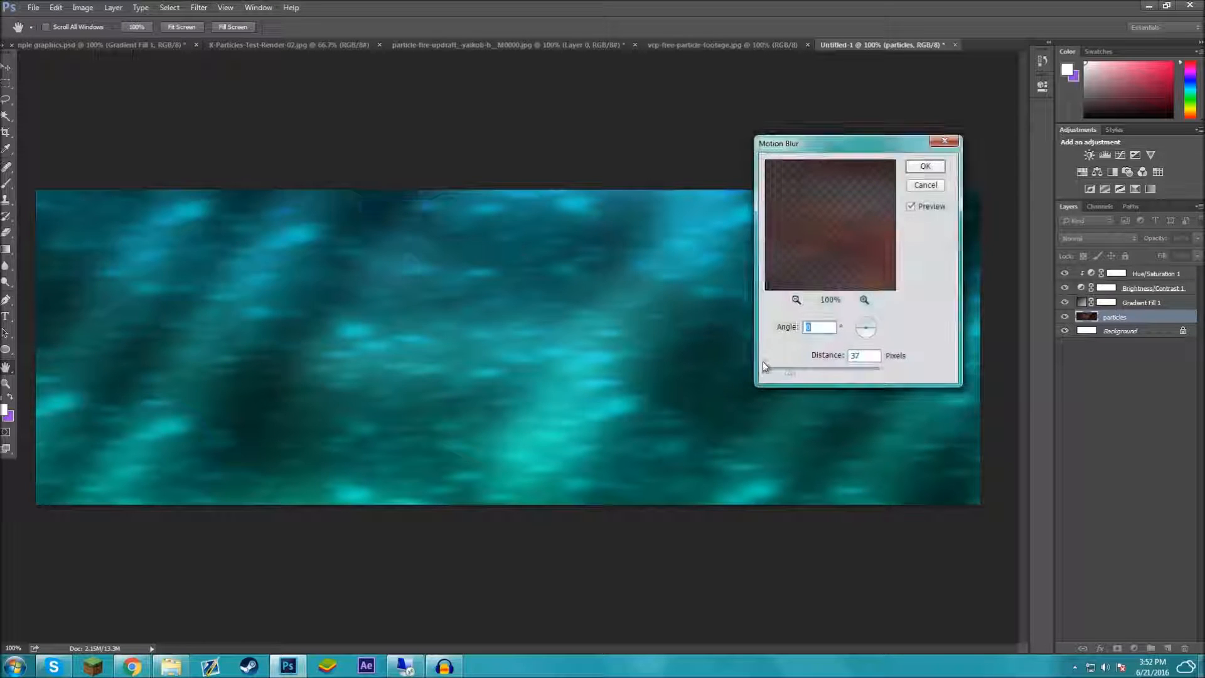
{"action": "left_click", "coordinate": [927, 167]}
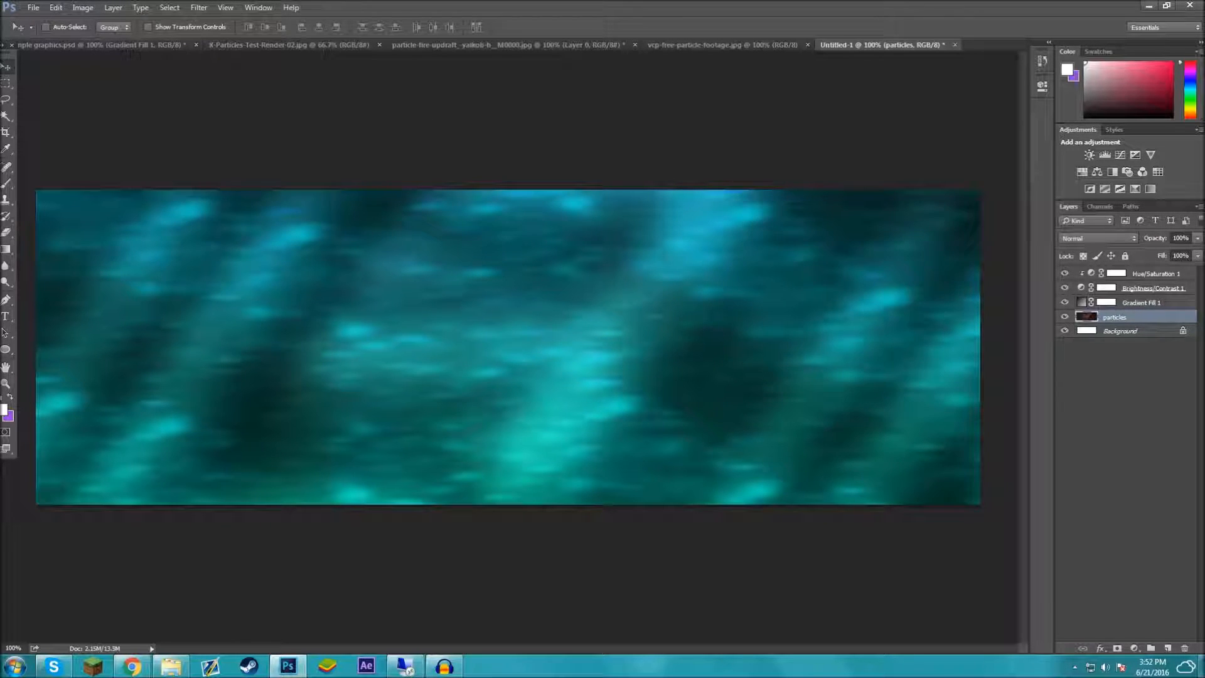
- Compare the backdrop with the example, and add a text box across the banner's middle reading RADICAL
{"action": "left_click", "coordinate": [91, 45]}
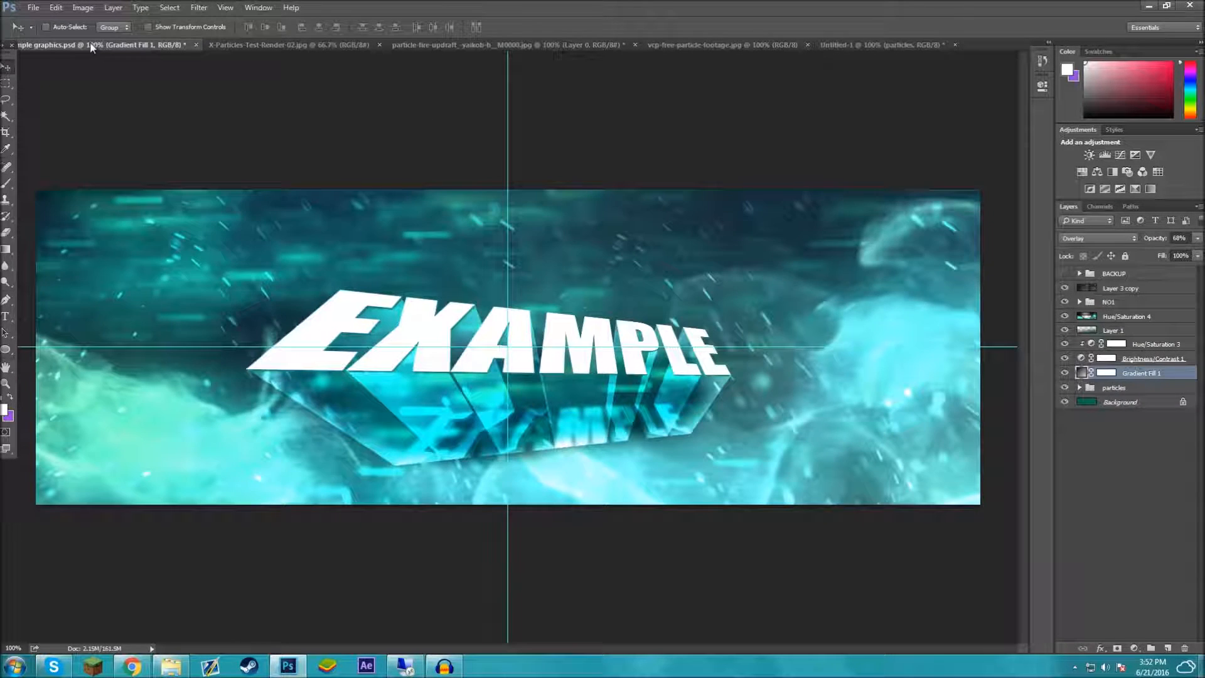
{"action": "left_click", "coordinate": [846, 47]}
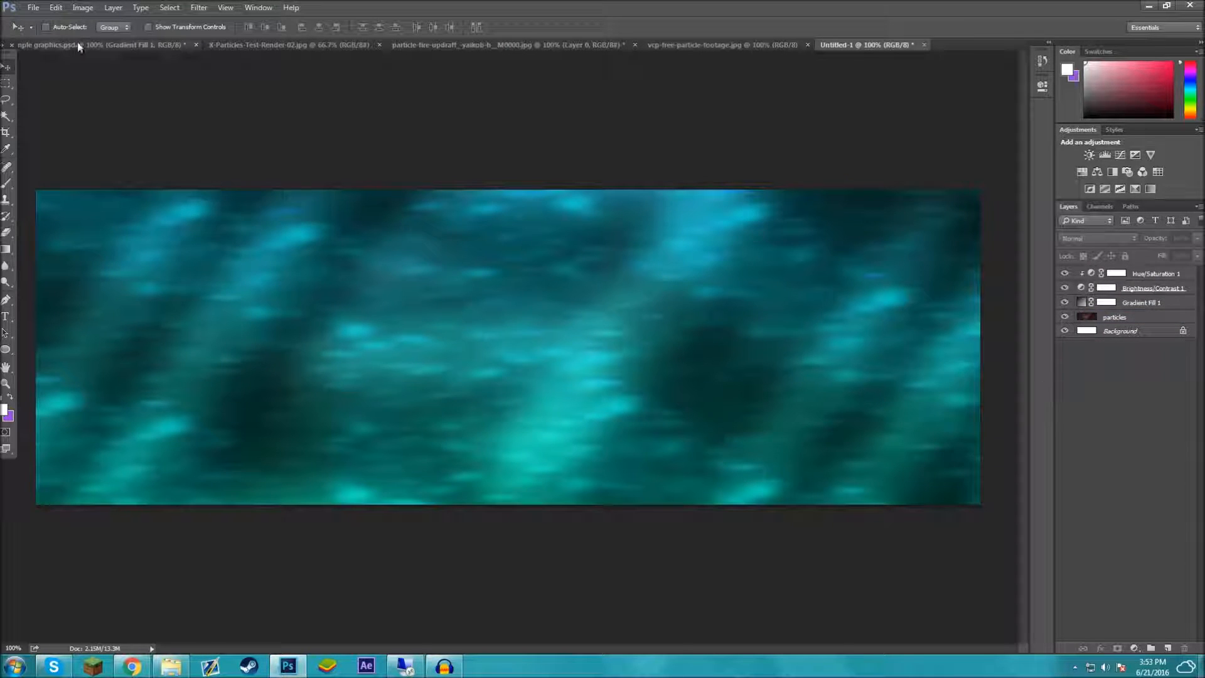
{"action": "left_click", "coordinate": [81, 45]}
{"action": "left_click", "coordinate": [845, 44]}
{"action": "left_click", "coordinate": [65, 46]}
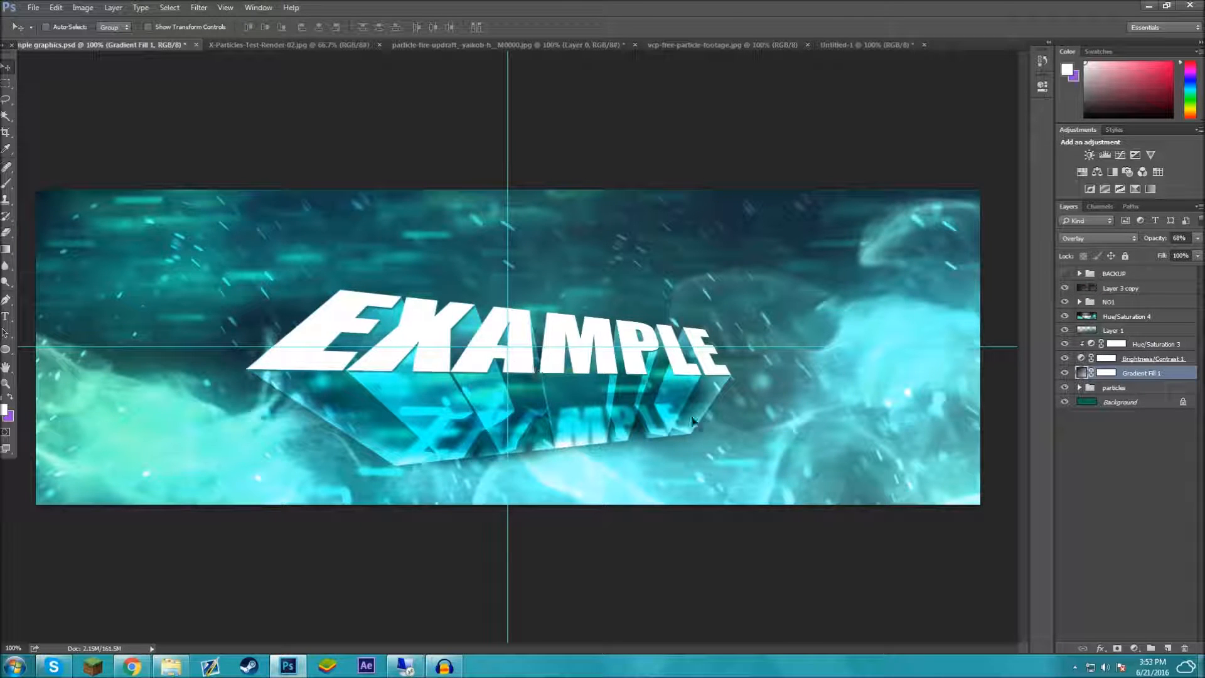
{"action": "left_click", "coordinate": [867, 45]}
{"action": "key", "text": "t"}
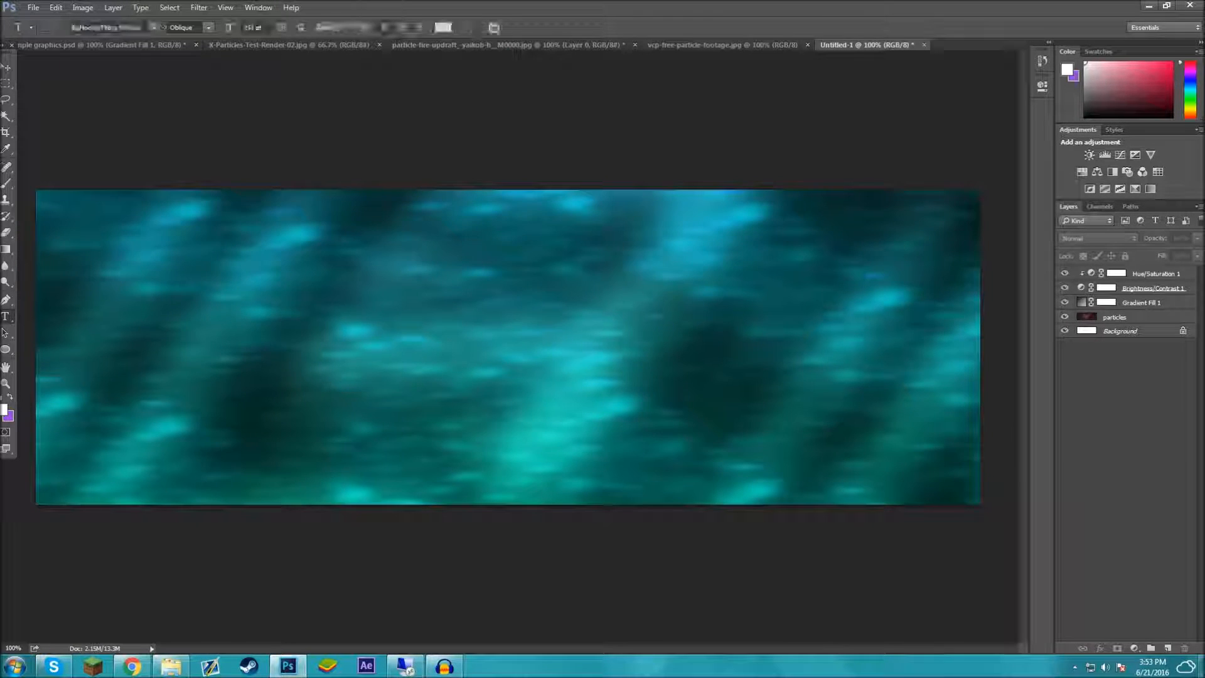
{"action": "left_click_drag", "start_coordinate": [230, 258], "coordinate": [803, 406]}
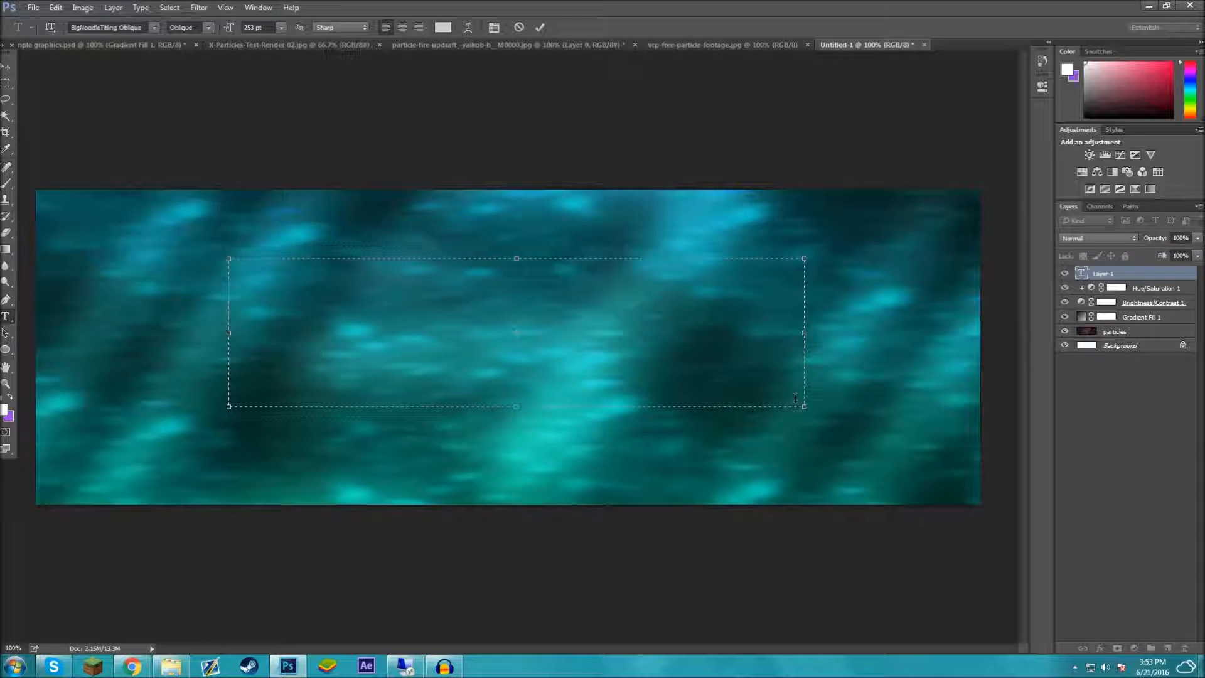
{"action": "type", "text": "RADICAL"}
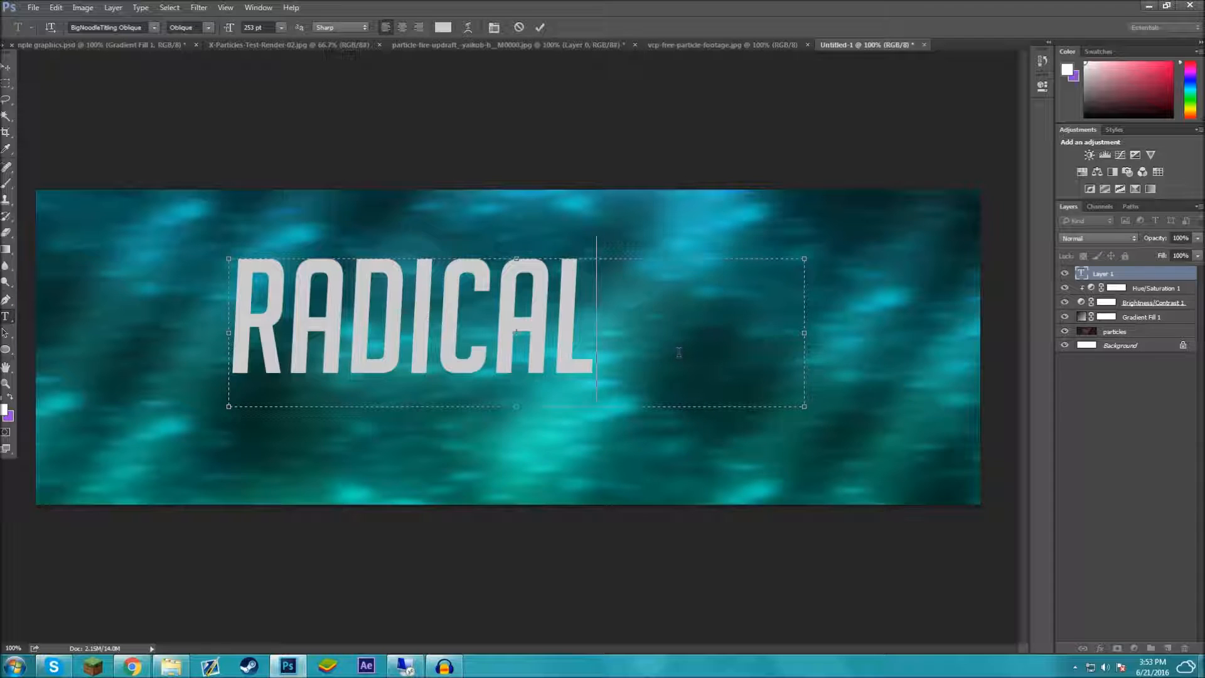
- Change the font of the RADICAL text to QUARTZO demo Bold
{"action": "left_click_drag", "start_coordinate": [679, 353], "coordinate": [227, 314]}
{"action": "left_click", "coordinate": [155, 28]}
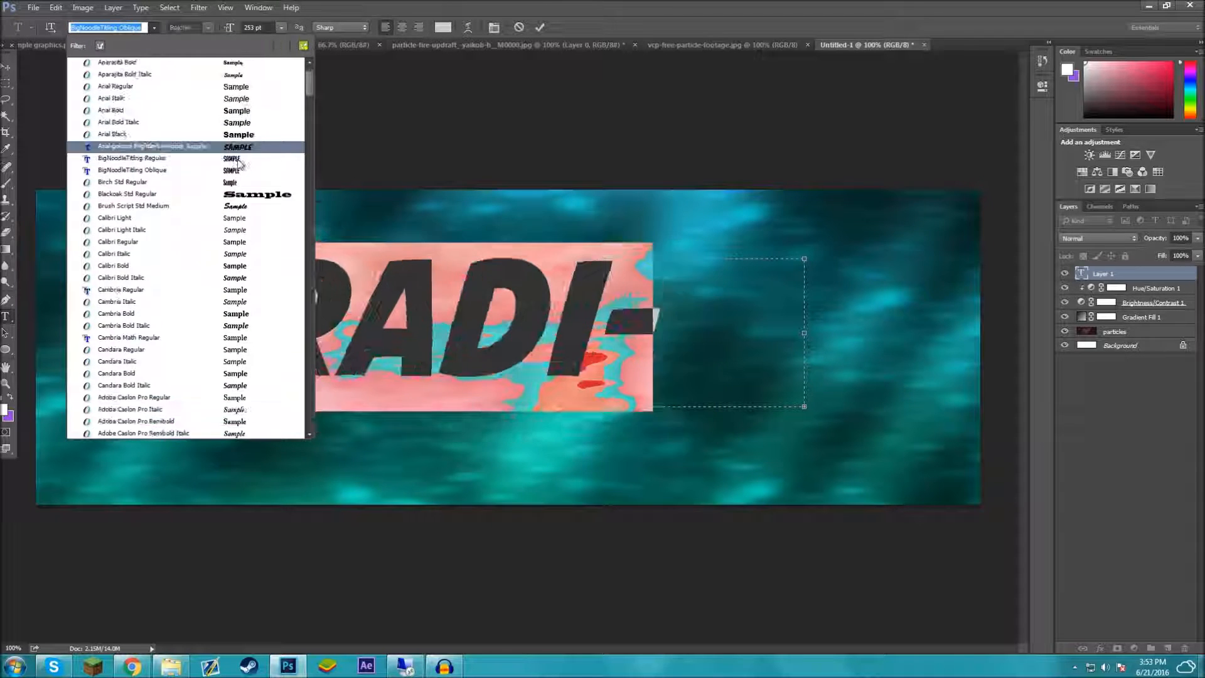
{"action": "left_click_drag", "start_coordinate": [310, 86], "coordinate": [312, 163]}
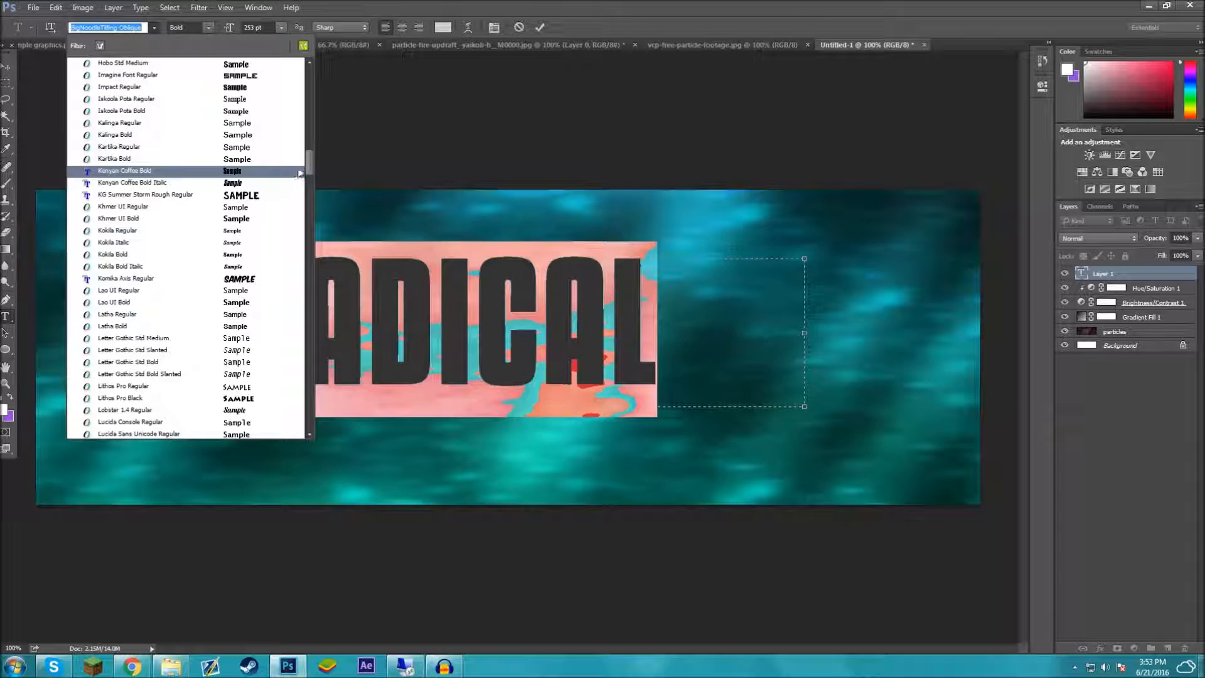
{"action": "scroll", "coordinate": [311, 195], "scroll_direction": "down", "scroll_amount": 15}
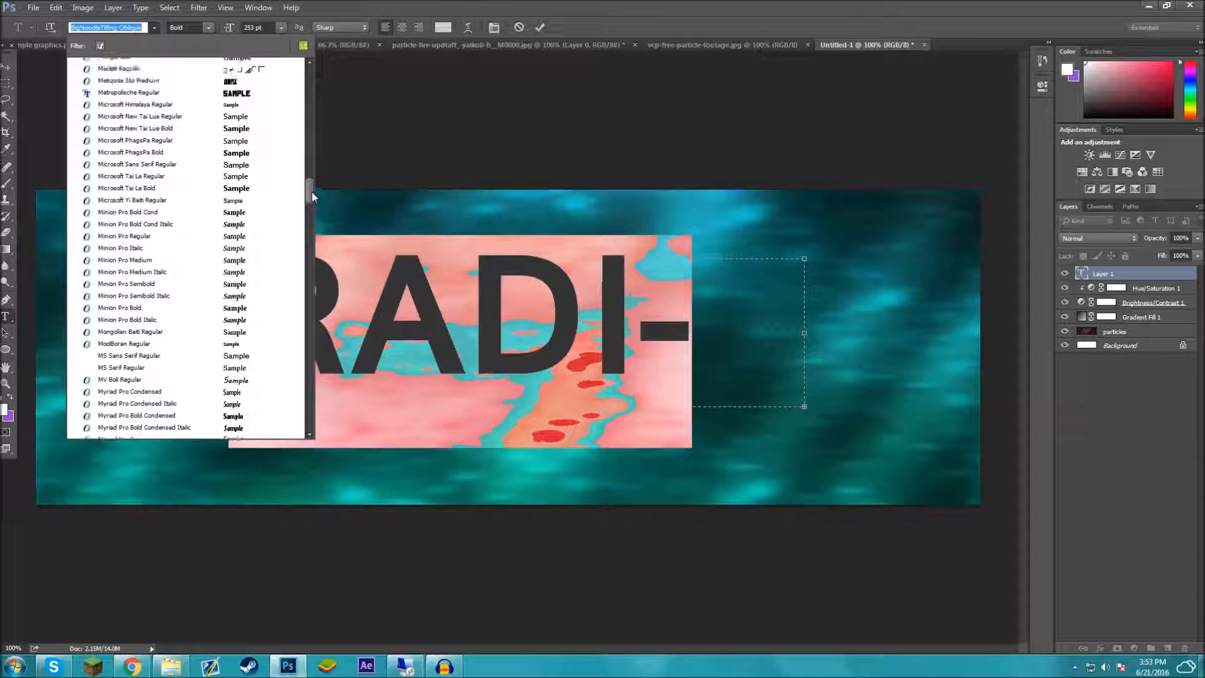
{"action": "scroll", "coordinate": [311, 191], "scroll_direction": "up", "scroll_amount": 1}
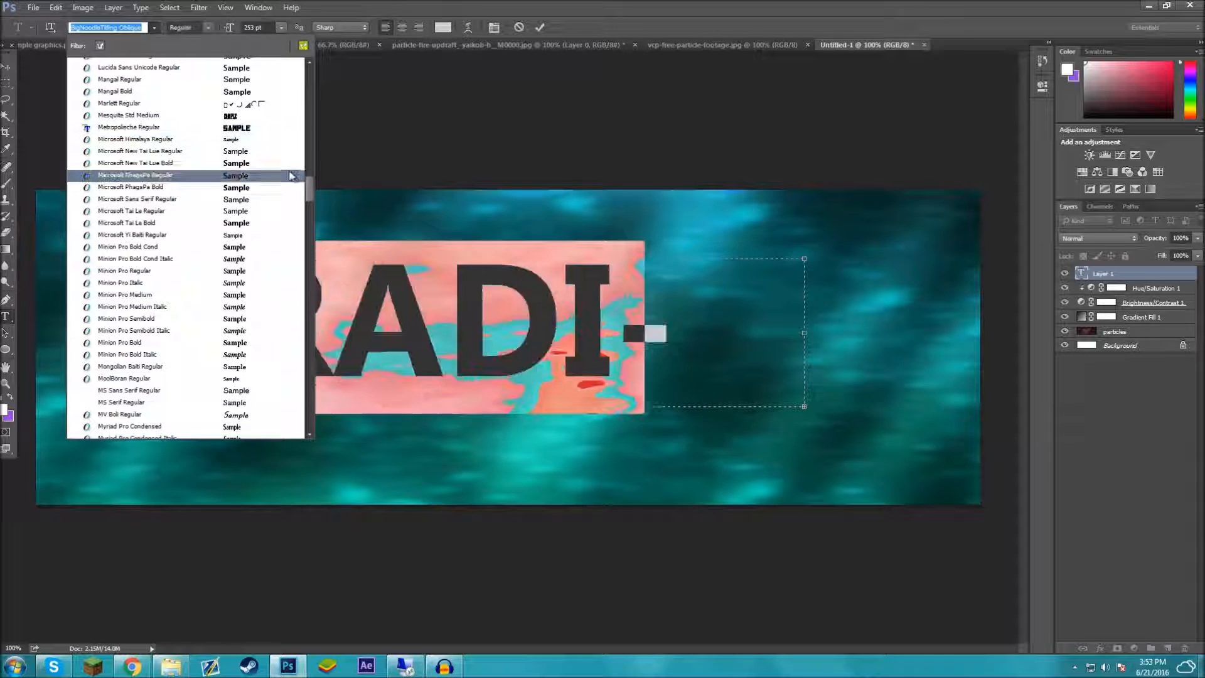
{"action": "left_click_drag", "start_coordinate": [306, 186], "coordinate": [308, 232]}
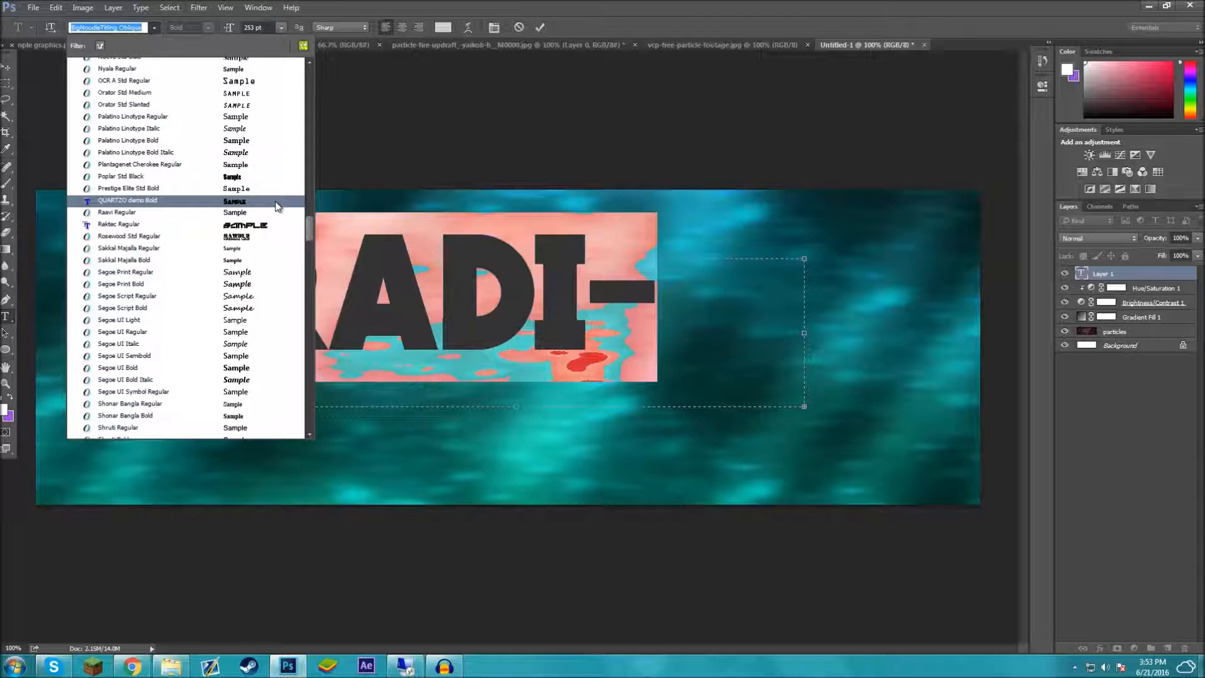
{"action": "left_click", "coordinate": [276, 206]}
- Set the RADICAL text size to 223 pt and move the text lower in the banner
{"action": "left_click_drag", "start_coordinate": [231, 30], "coordinate": [213, 36]}
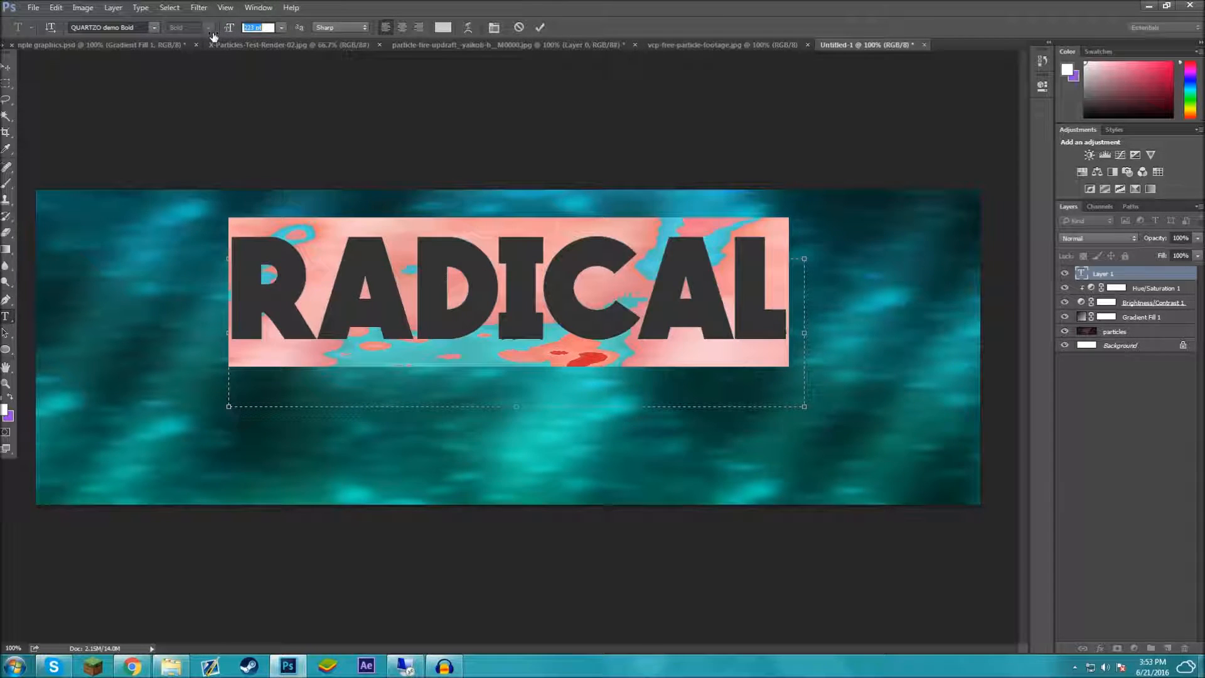
{"action": "left_click", "coordinate": [6, 67]}
{"action": "left_click_drag", "start_coordinate": [479, 329], "coordinate": [505, 372]}
- Compare the title with the example's, and reduce the RADICAL text size to 193 pt
{"action": "left_click", "coordinate": [133, 41]}
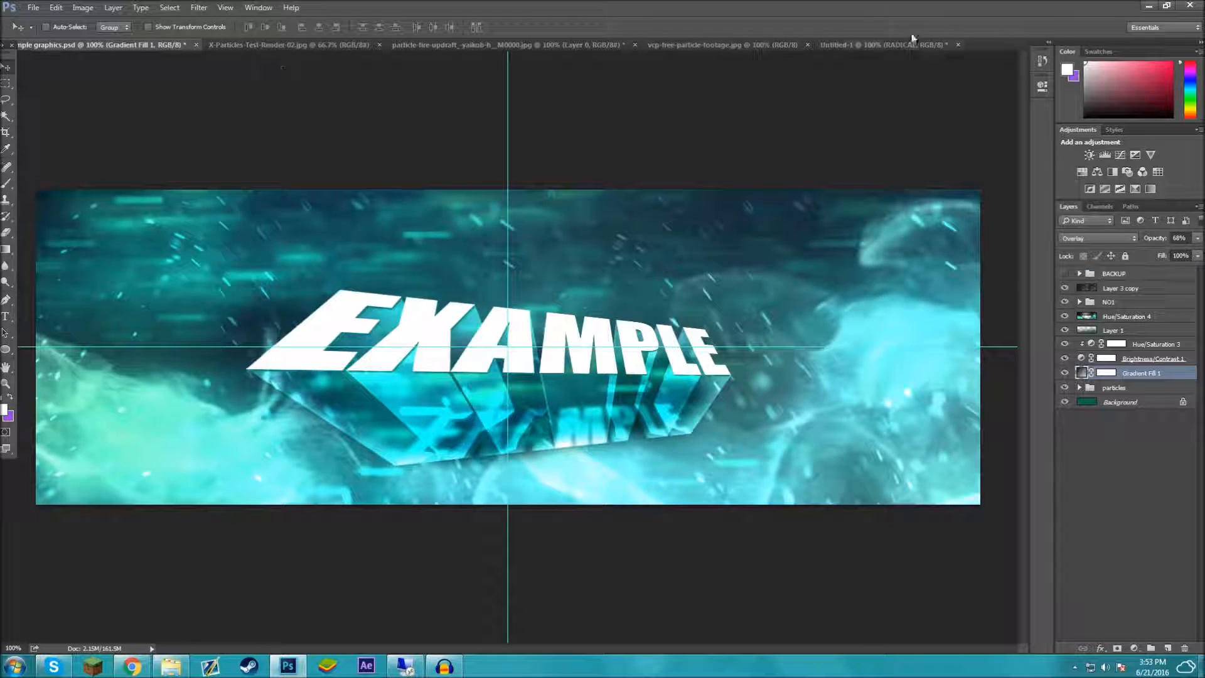
{"action": "left_click", "coordinate": [901, 45]}
{"action": "key", "text": "t"}
{"action": "left_click", "coordinate": [765, 323]}
{"action": "key", "text": "ctrl+a"}
{"action": "left_click_drag", "start_coordinate": [232, 29], "coordinate": [213, 37]}
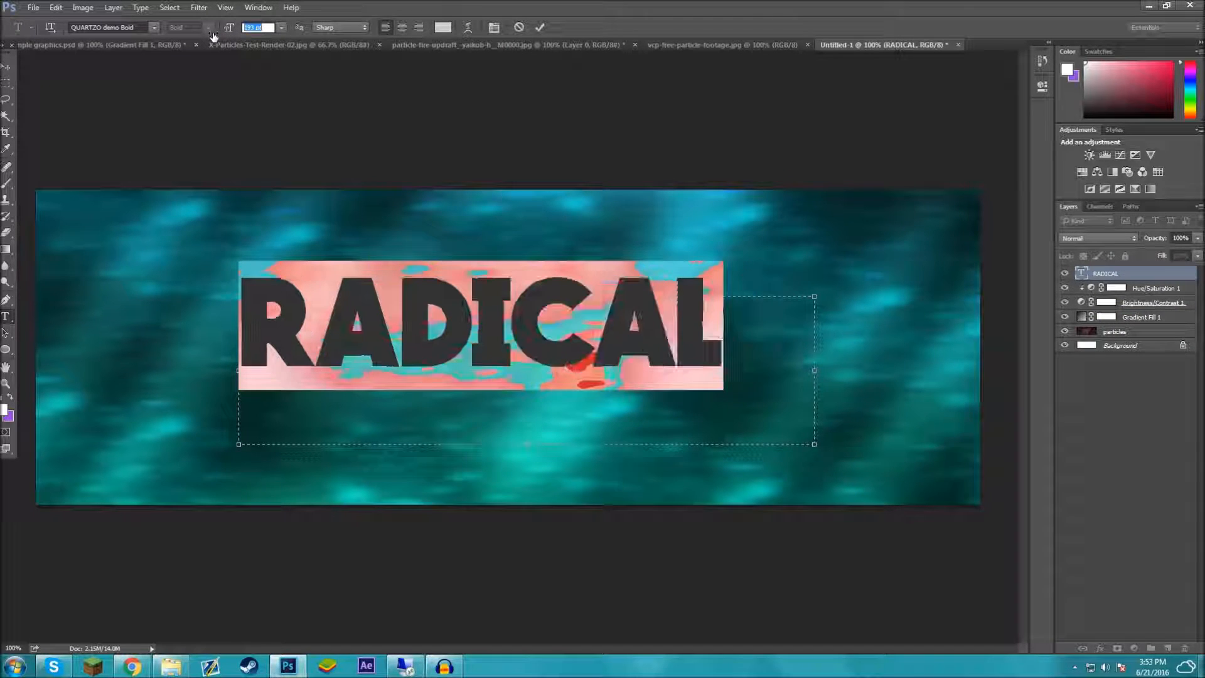
- Move the RADICAL text to the centre of the banner, using the example banner as reference
{"action": "left_click", "coordinate": [5, 65]}
{"action": "mouse_move", "coordinate": [483, 317]}
{"action": "left_mouse_down"}
{"action": "mouse_move", "coordinate": [546, 317]}
{"action": "mouse_move", "coordinate": [505, 321]}
{"action": "left_mouse_up"}
{"action": "left_click", "coordinate": [141, 47]}
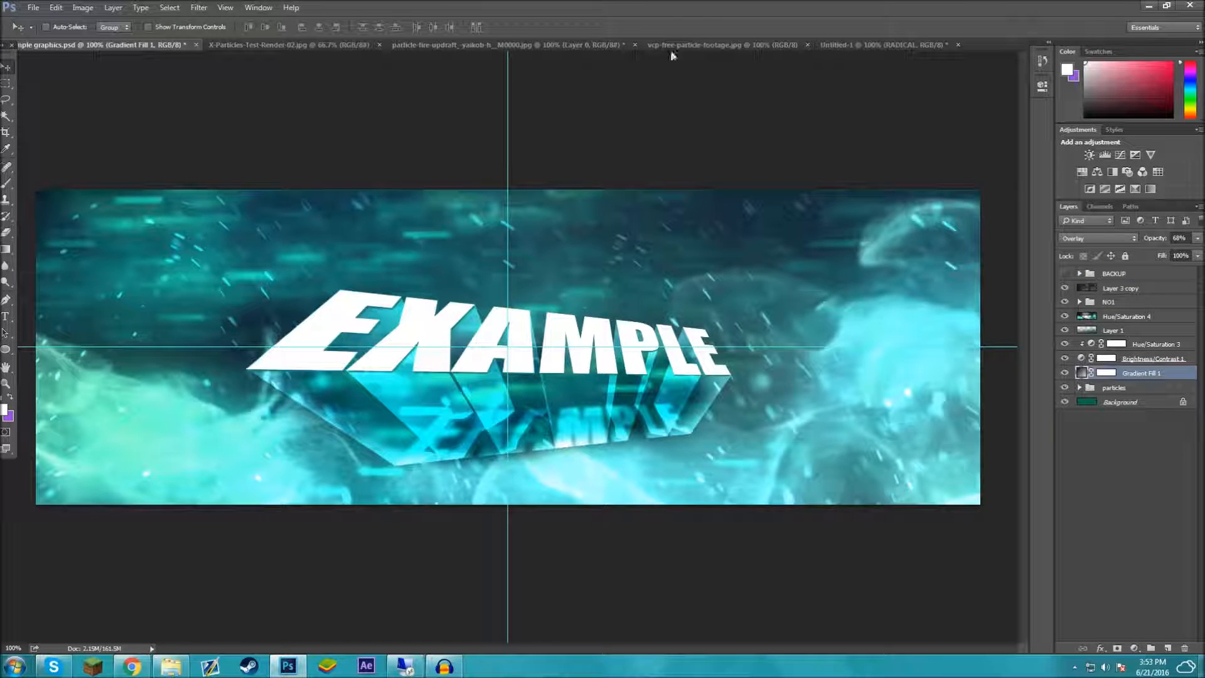
{"action": "left_click", "coordinate": [884, 46]}
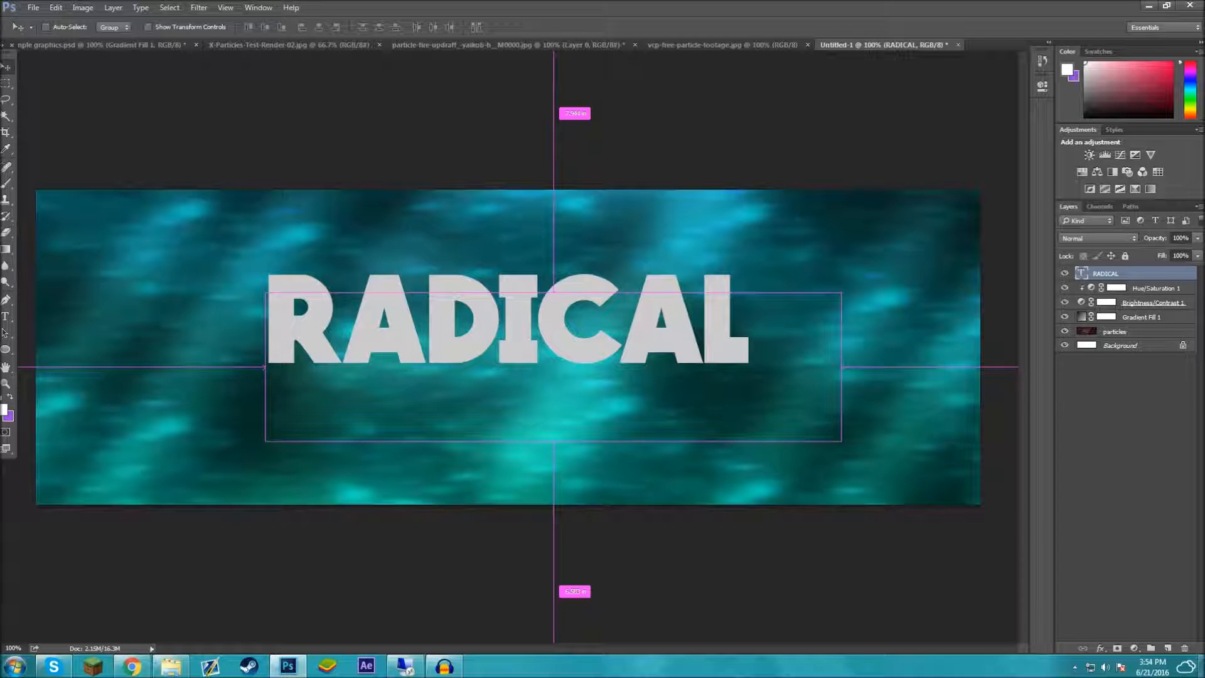
{"action": "left_click_drag", "start_coordinate": [696, 273], "coordinate": [691, 302]}
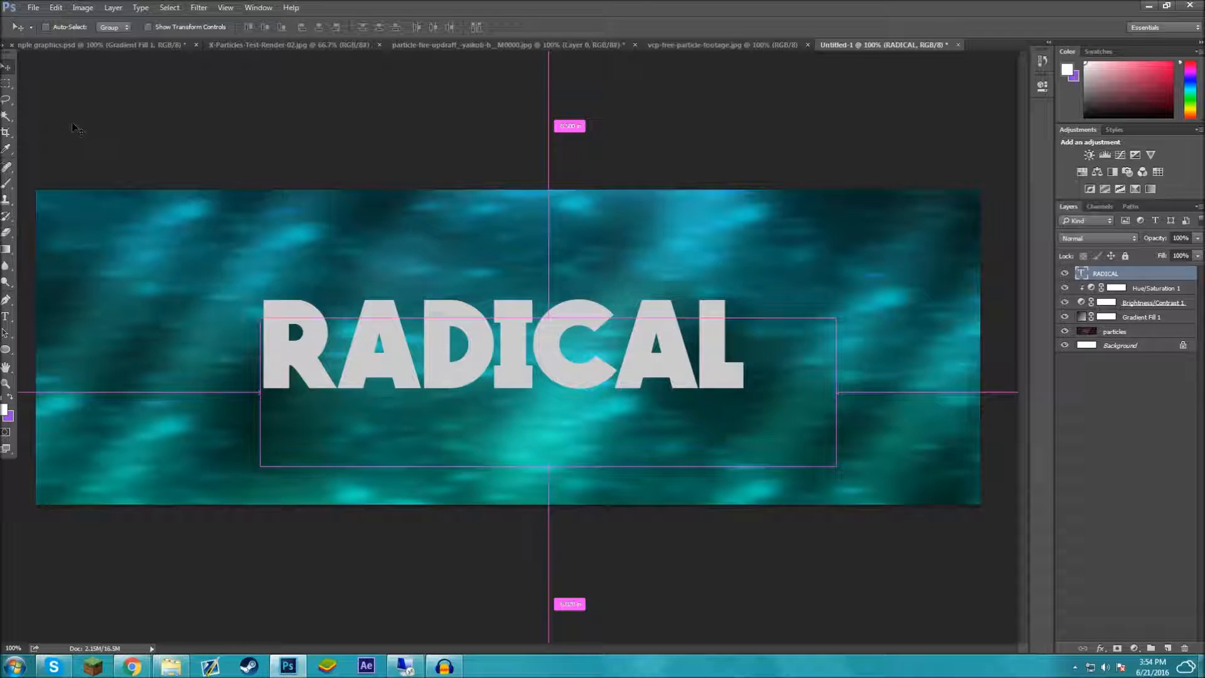
- Show the rulers and place a horizontal and a vertical guide crossing at the banner's centre
{"action": "key", "text": "ctrl+r"}
{"action": "left_click_drag", "start_coordinate": [238, 44], "coordinate": [408, 354]}
{"action": "left_click_drag", "start_coordinate": [1, 515], "coordinate": [511, 471]}
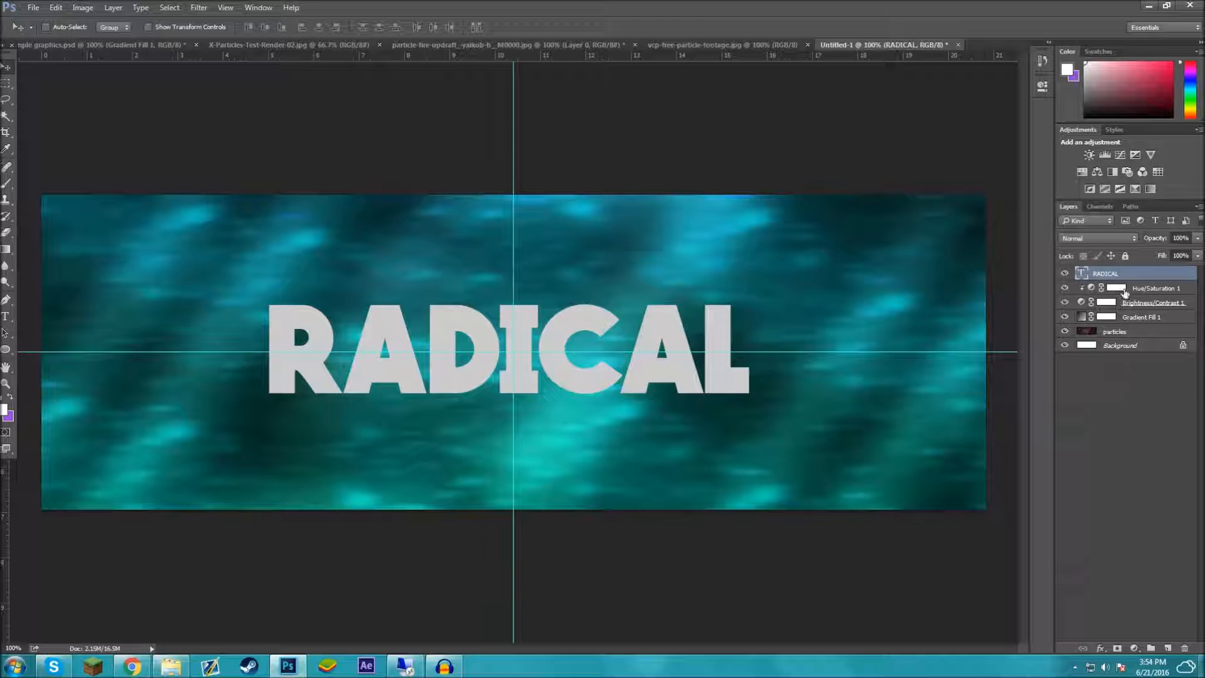
- Shift the RADICAL text slightly around the crossing of the guides
{"action": "mouse_move", "coordinate": [644, 363]}
{"action": "left_mouse_down"}
{"action": "mouse_move", "coordinate": [674, 356]}
{"action": "mouse_move", "coordinate": [632, 363]}
{"action": "left_mouse_up"}
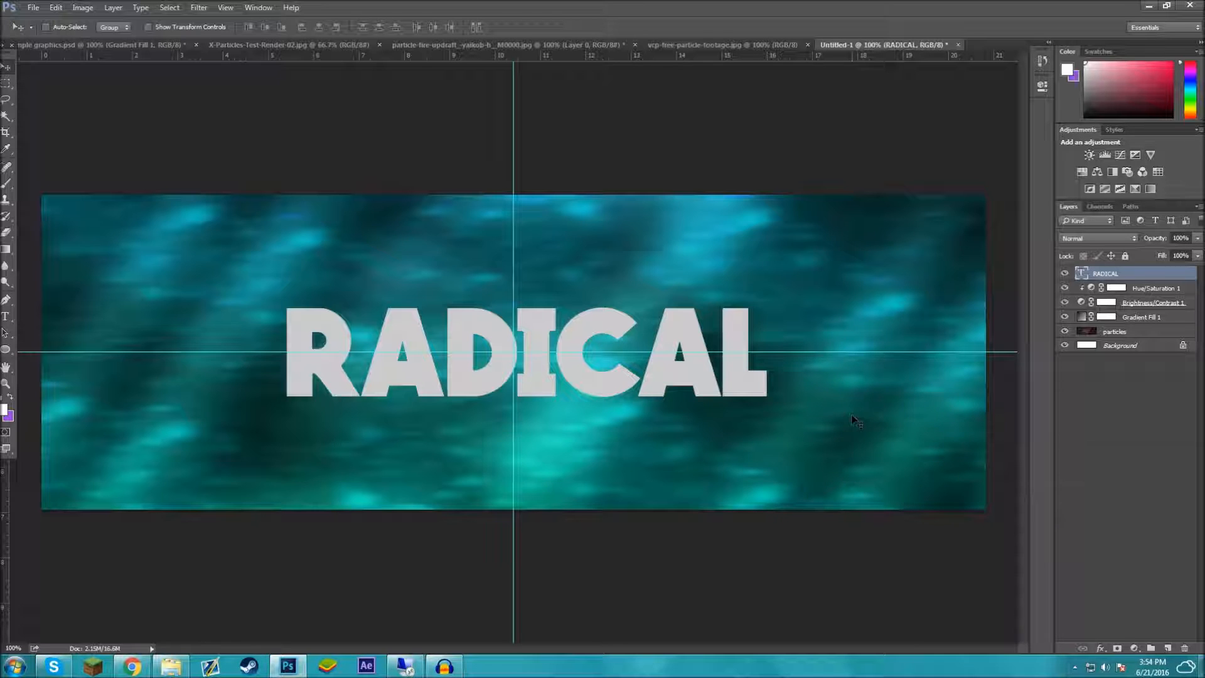
{"action": "right_click", "coordinate": [1139, 276]}
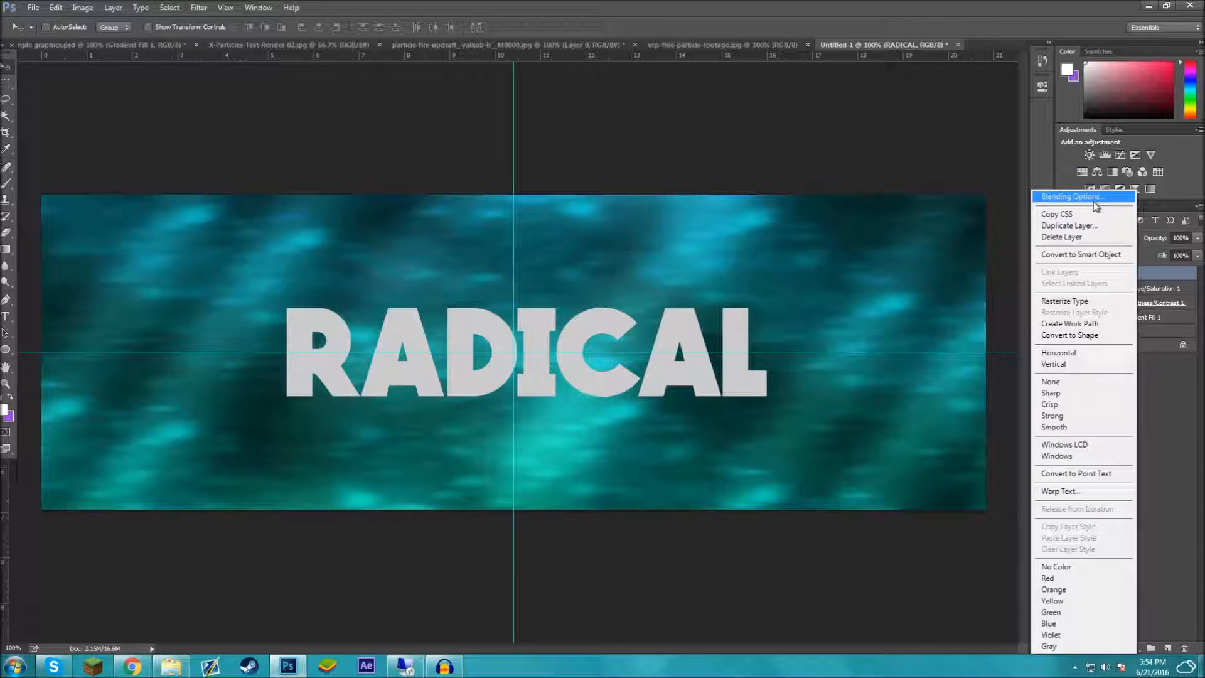
{"action": "left_click", "coordinate": [1094, 202]}
{"action": "left_click", "coordinate": [641, 288]}
{"action": "left_click", "coordinate": [641, 288]}
{"action": "left_click", "coordinate": [640, 289]}
{"action": "left_click", "coordinate": [641, 289]}
{"action": "left_click", "coordinate": [641, 247]}
{"action": "left_click", "coordinate": [669, 247]}
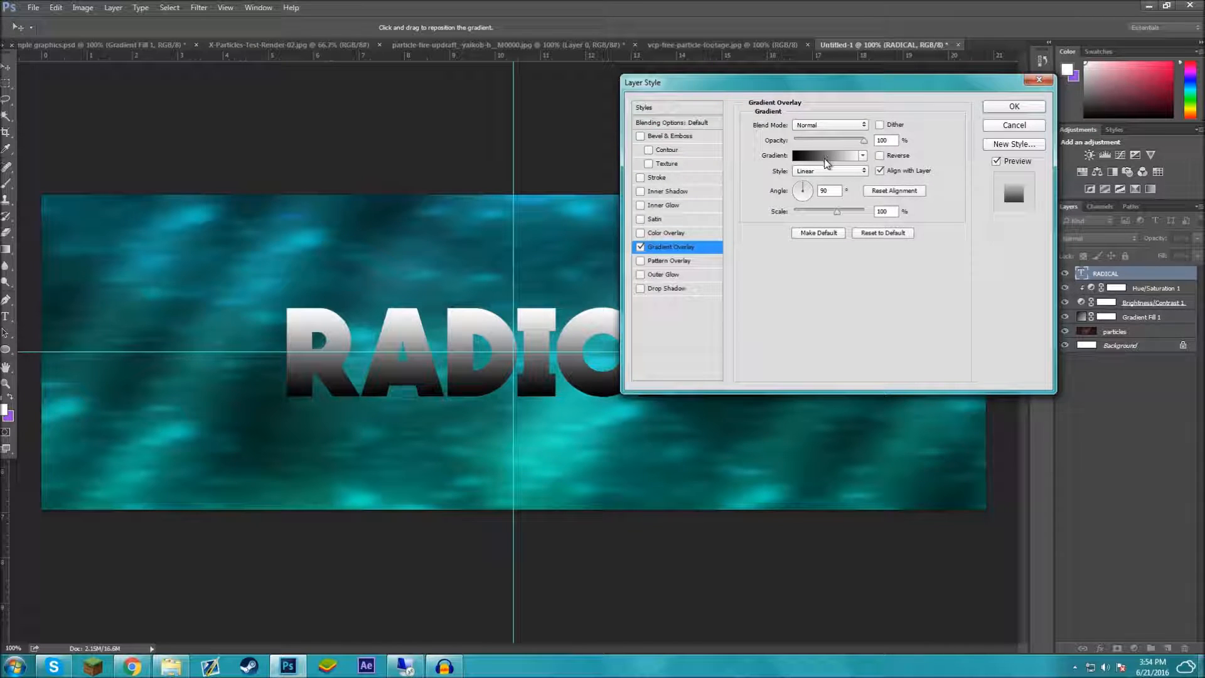
{"action": "left_click", "coordinate": [828, 171]}
{"action": "left_click", "coordinate": [816, 211]}
{"action": "left_click_drag", "start_coordinate": [863, 140], "coordinate": [800, 146]}
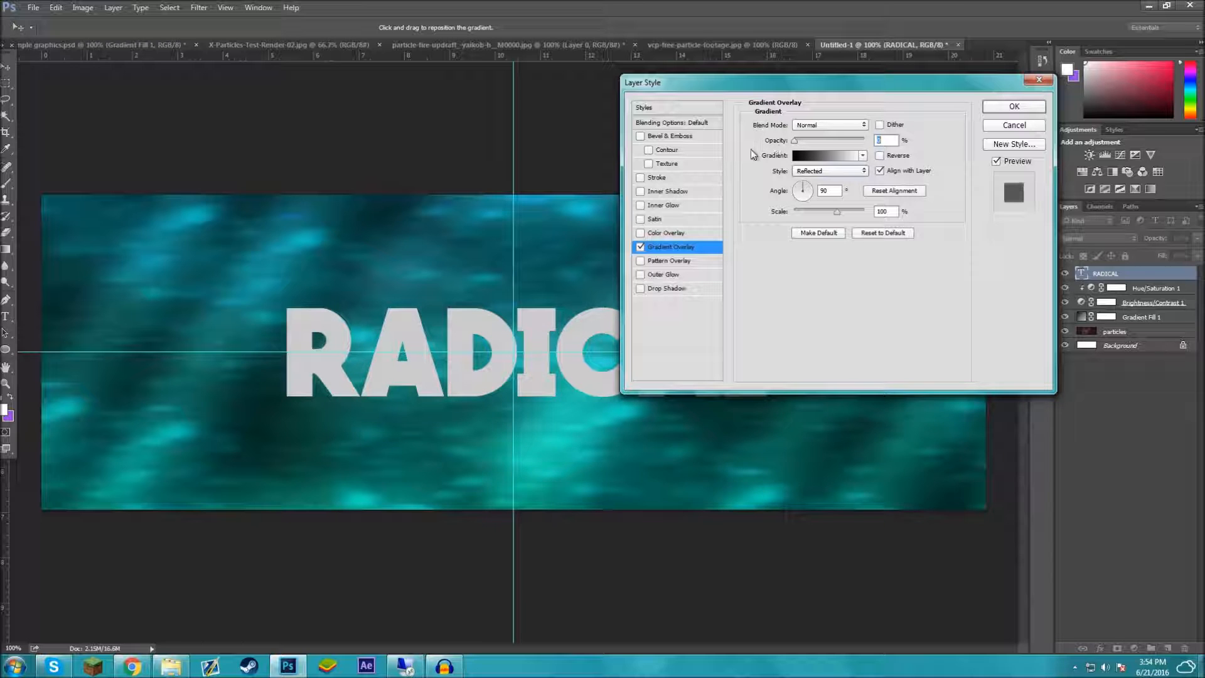
{"action": "left_click", "coordinate": [641, 246]}
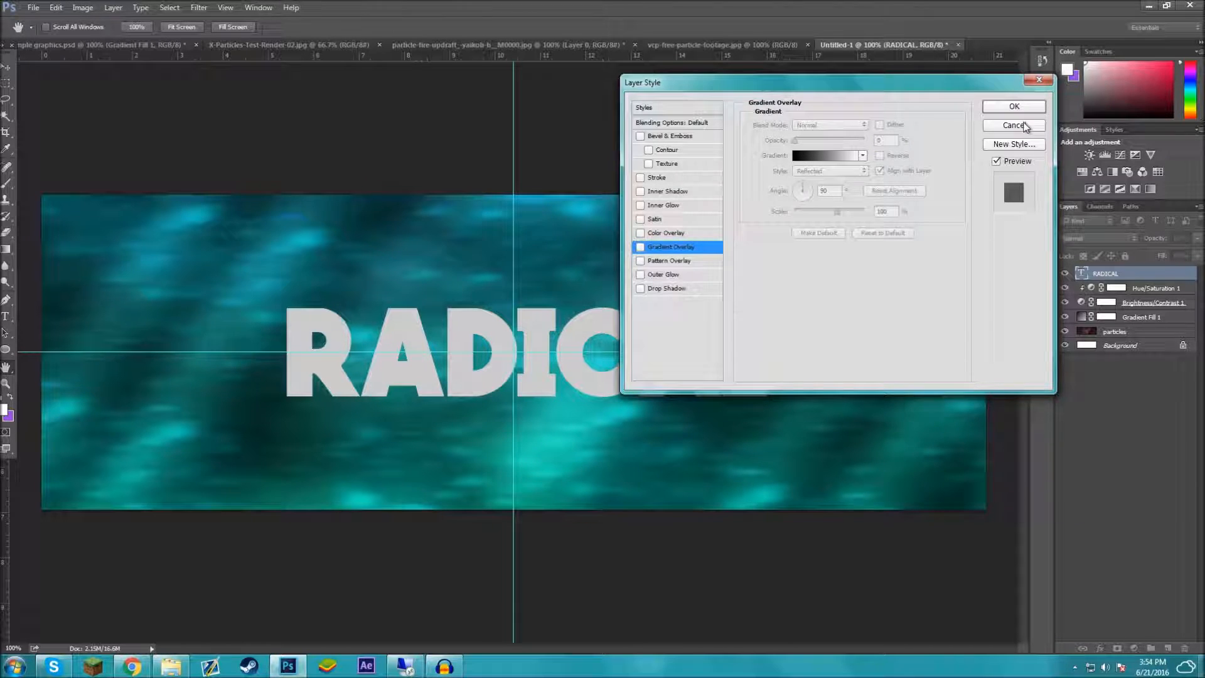
{"action": "left_click", "coordinate": [1014, 124]}
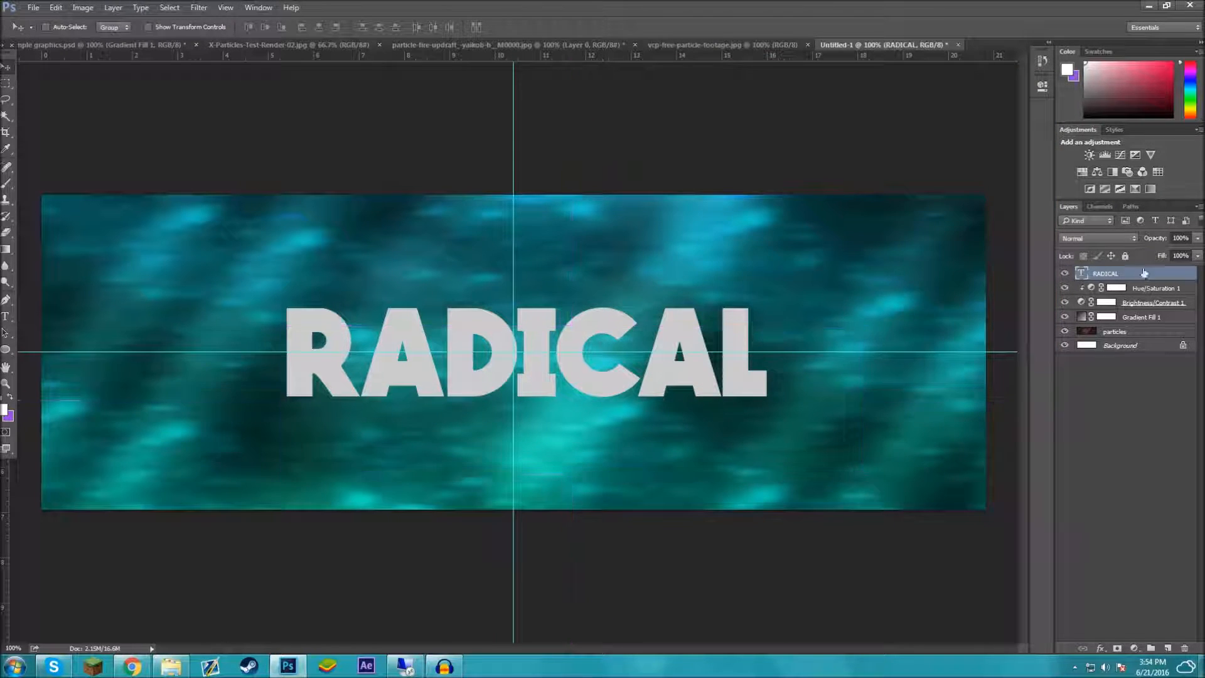
- Rasterize the RADICAL text layer
{"action": "right_click", "coordinate": [1130, 273]}
{"action": "left_click", "coordinate": [1105, 300]}
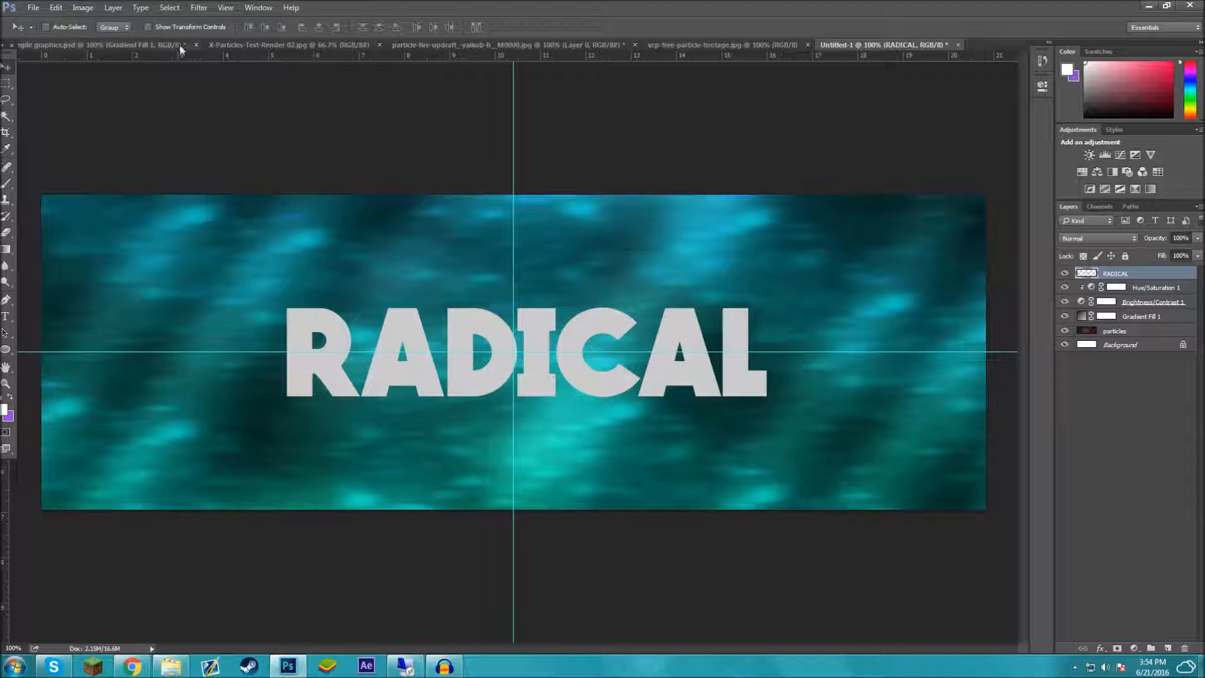
{"action": "left_click", "coordinate": [57, 7]}
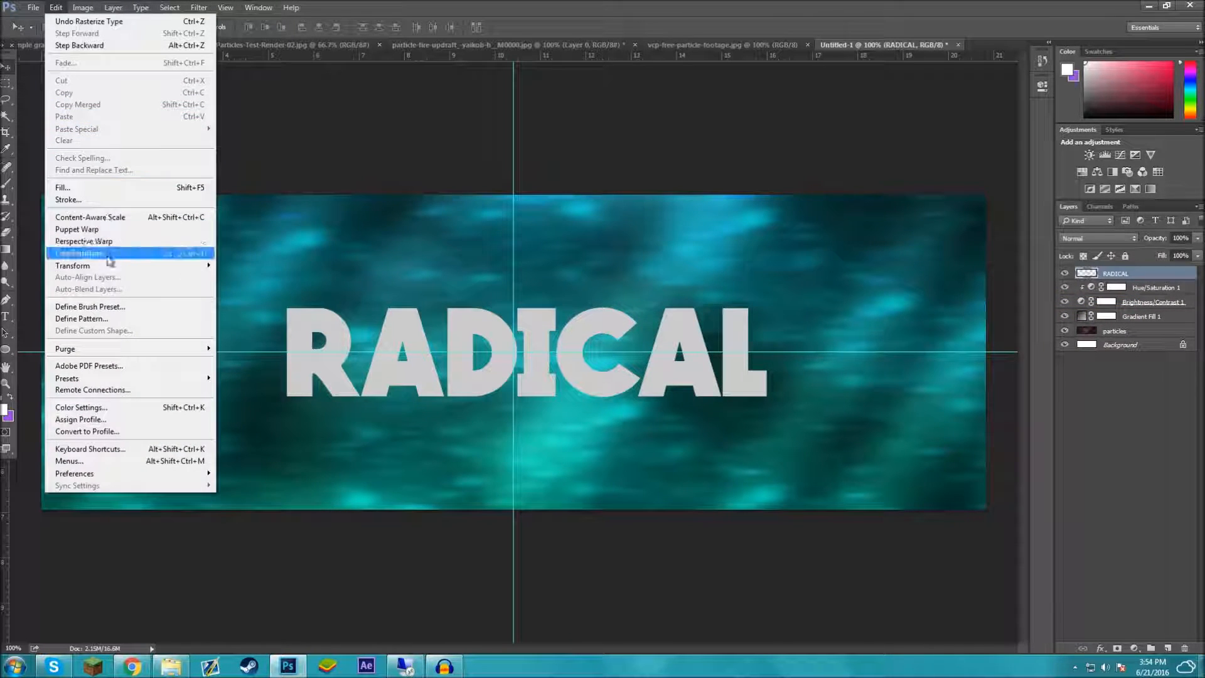
{"action": "mouse_move", "coordinate": [134, 266]}
{"action": "left_click", "coordinate": [264, 330]}
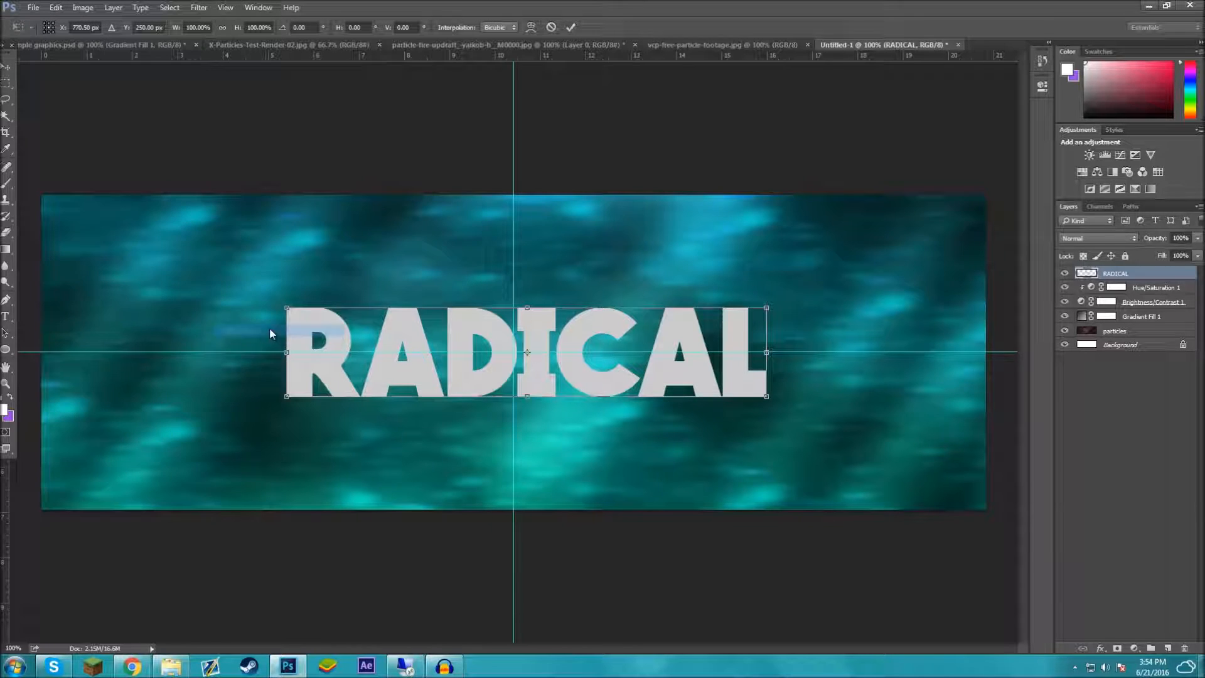
{"action": "left_click_drag", "start_coordinate": [768, 308], "coordinate": [879, 195]}
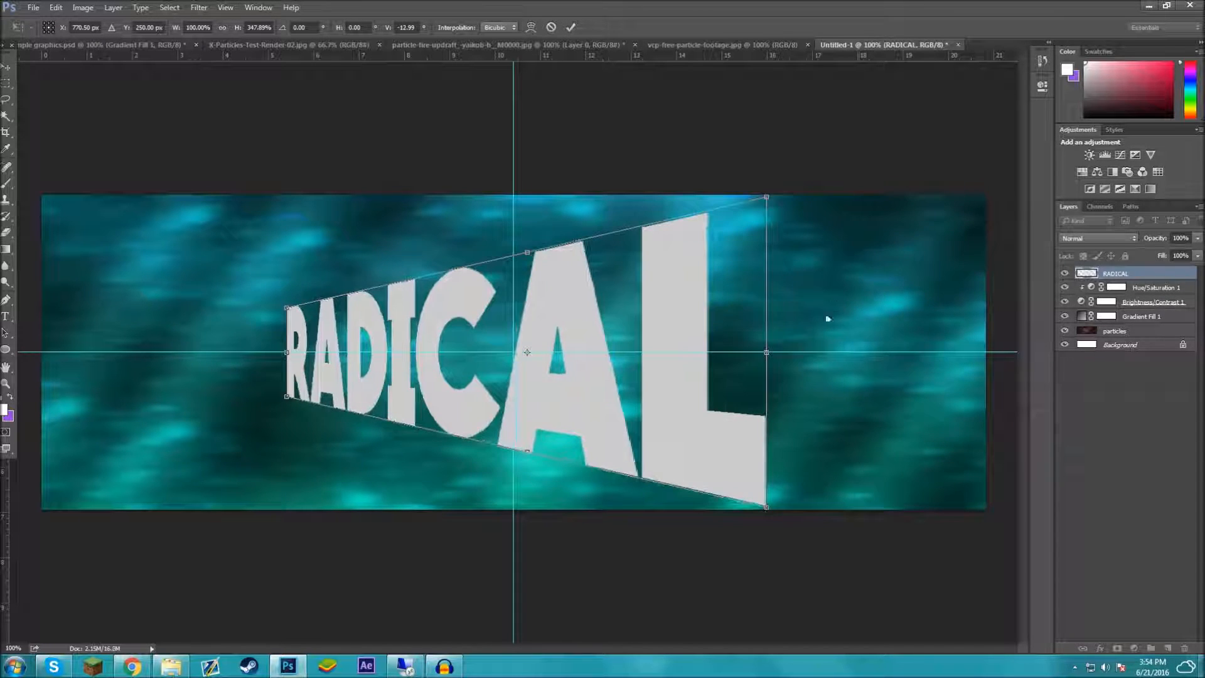
{"action": "key", "text": "ctrl+z"}
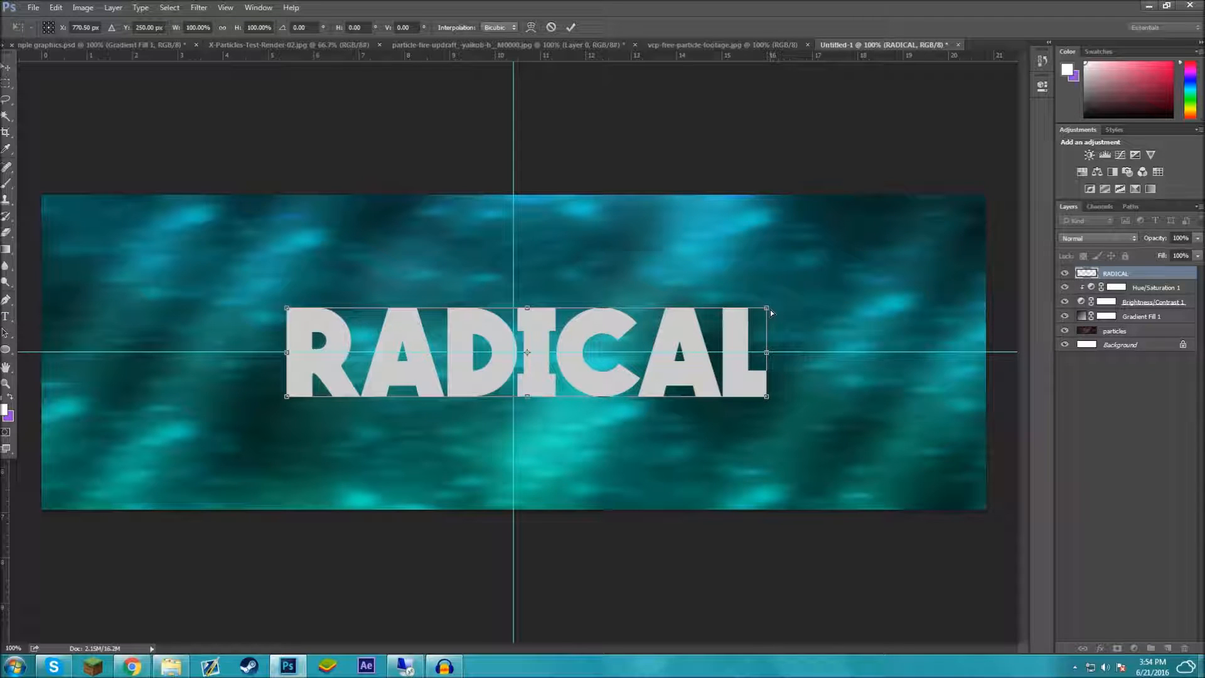
{"action": "left_click_drag", "start_coordinate": [769, 311], "coordinate": [836, 328]}
- Using the example as reference, distort the RADICAL title so its upper edge is narrower and its height shrinks towards the final L
{"action": "left_click", "coordinate": [99, 45]}
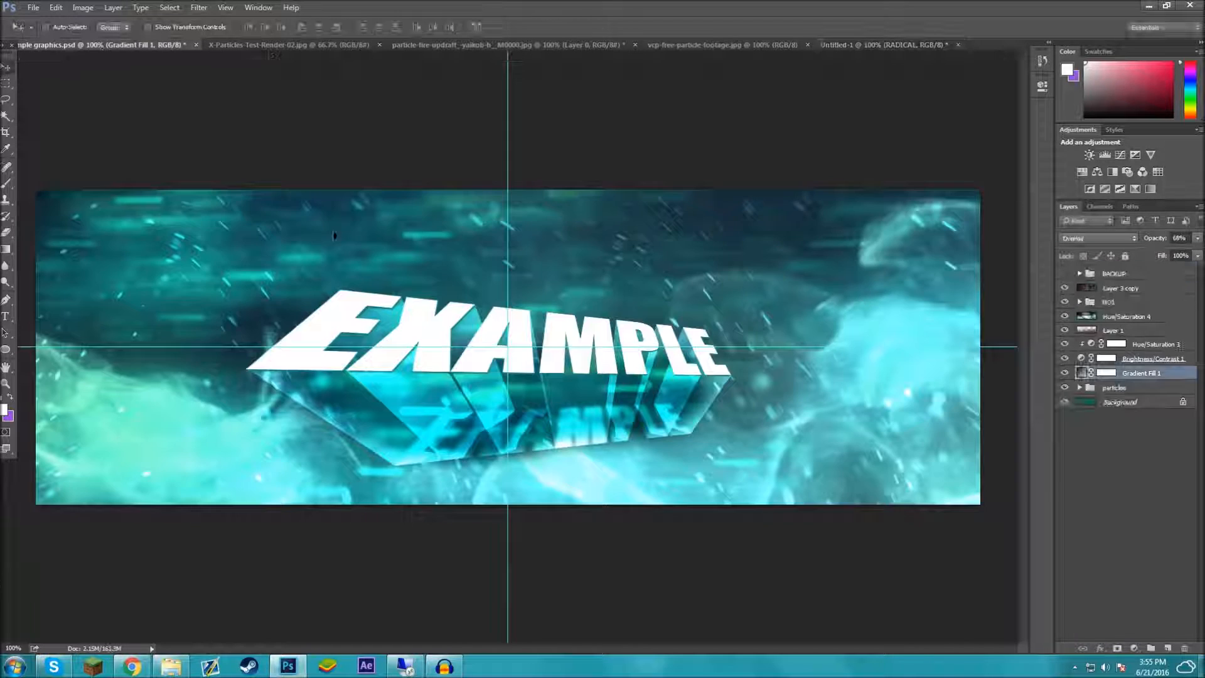
{"action": "left_click", "coordinate": [903, 45]}
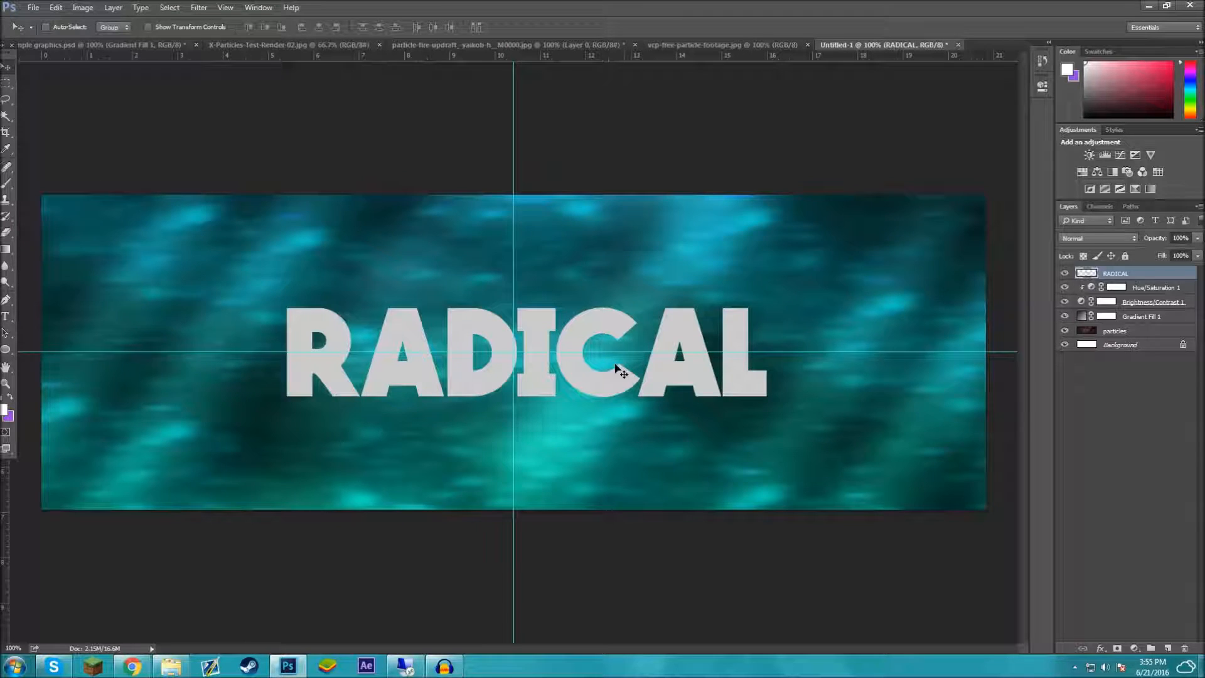
{"action": "key", "text": "ctrl+t"}
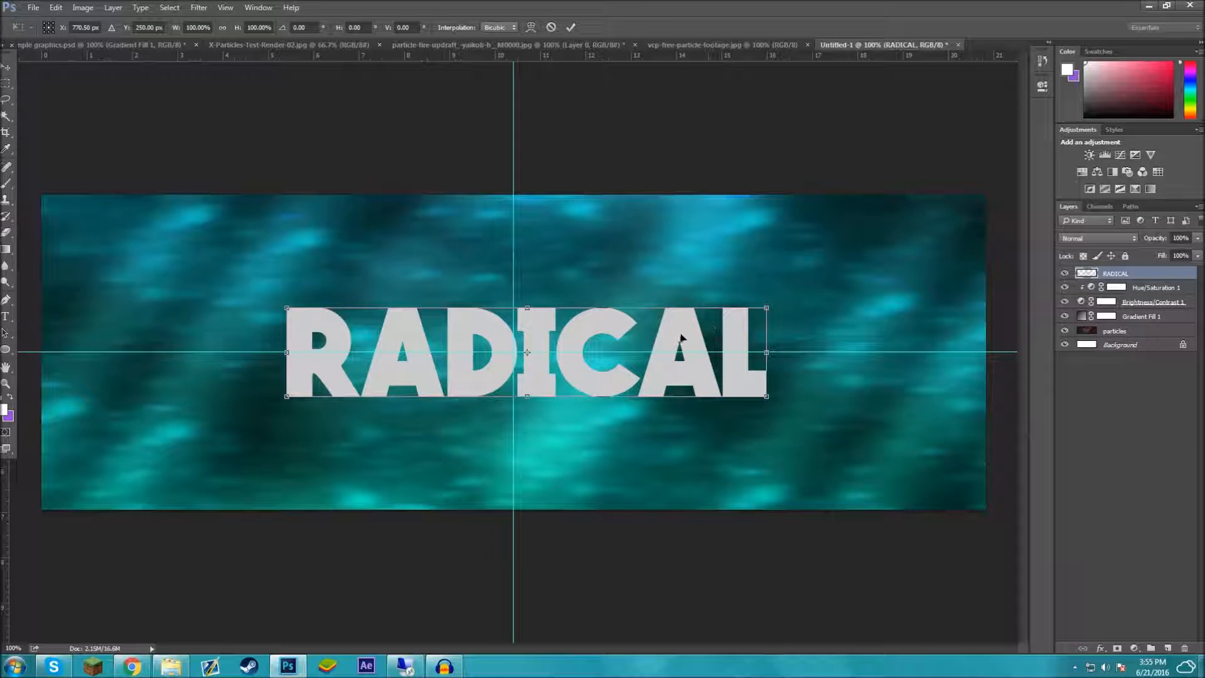
{"action": "right_click", "coordinate": [681, 338]}
{"action": "left_click", "coordinate": [715, 405]}
{"action": "left_click_drag", "start_coordinate": [767, 308], "coordinate": [708, 339]}
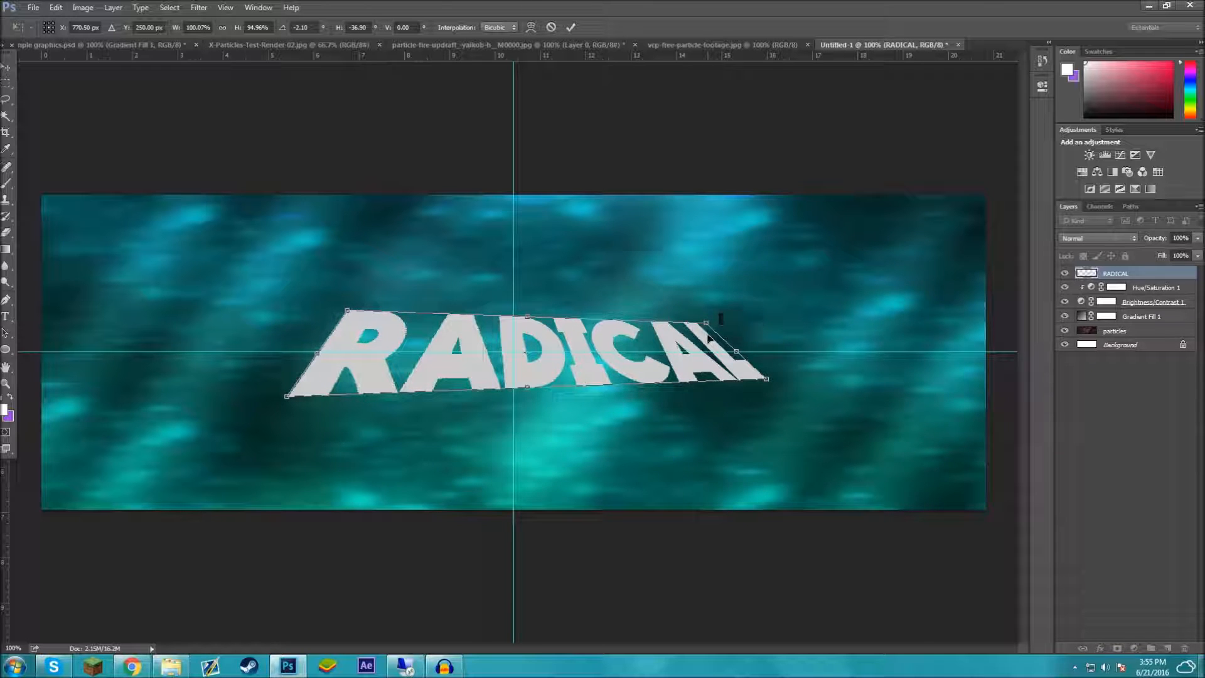
{"action": "key", "text": "Return"}
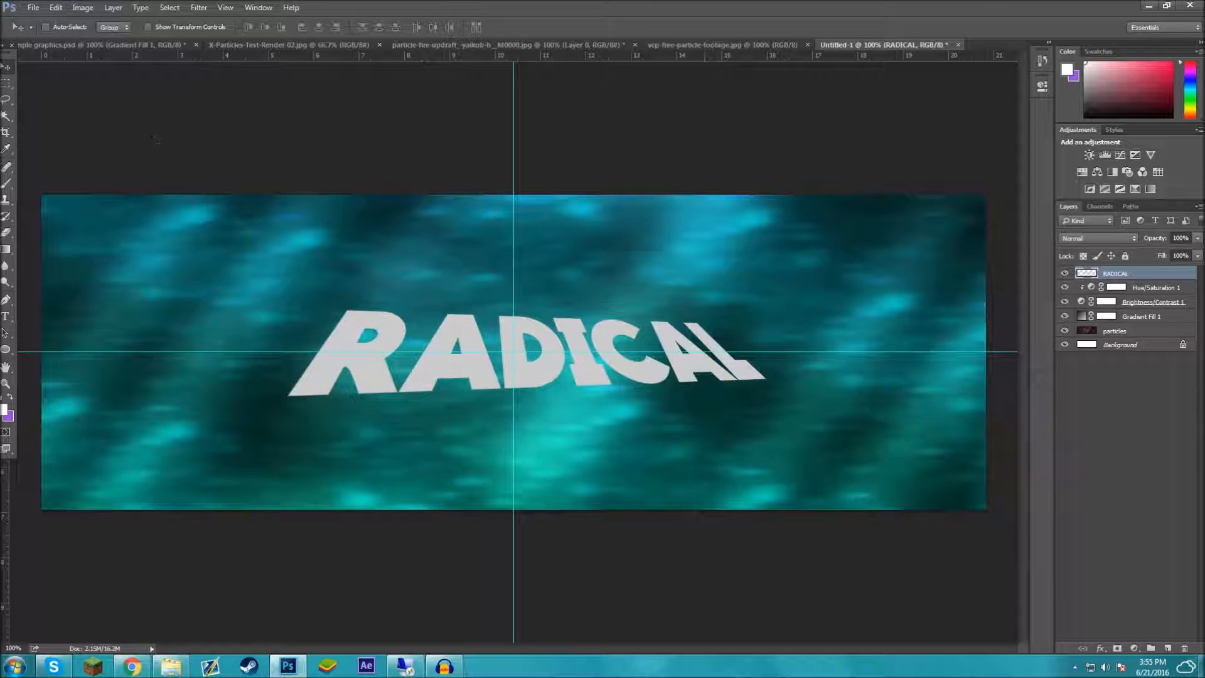
- Compare the title with the example's and move RADICAL slightly up and to the left in the banner
{"action": "left_click", "coordinate": [144, 44]}
{"action": "left_click", "coordinate": [877, 47]}
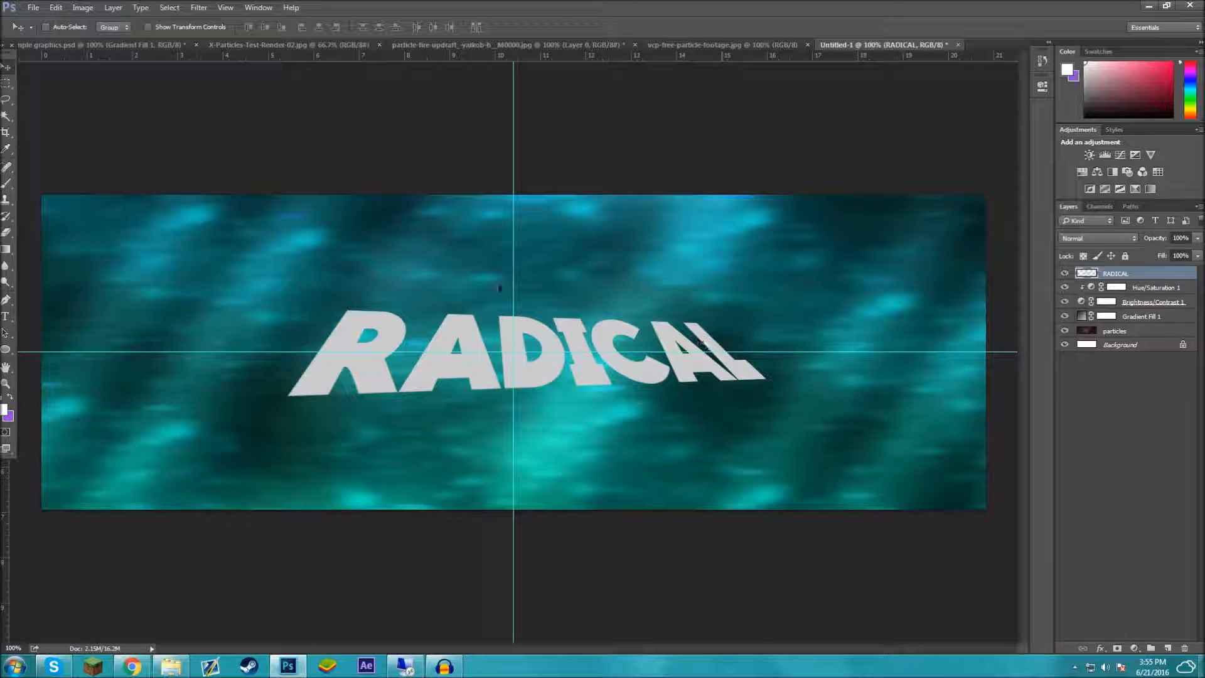
{"action": "mouse_move", "coordinate": [607, 352]}
{"action": "left_mouse_down"}
{"action": "mouse_move", "coordinate": [603, 333]}
{"action": "mouse_move", "coordinate": [593, 339]}
{"action": "left_mouse_up"}
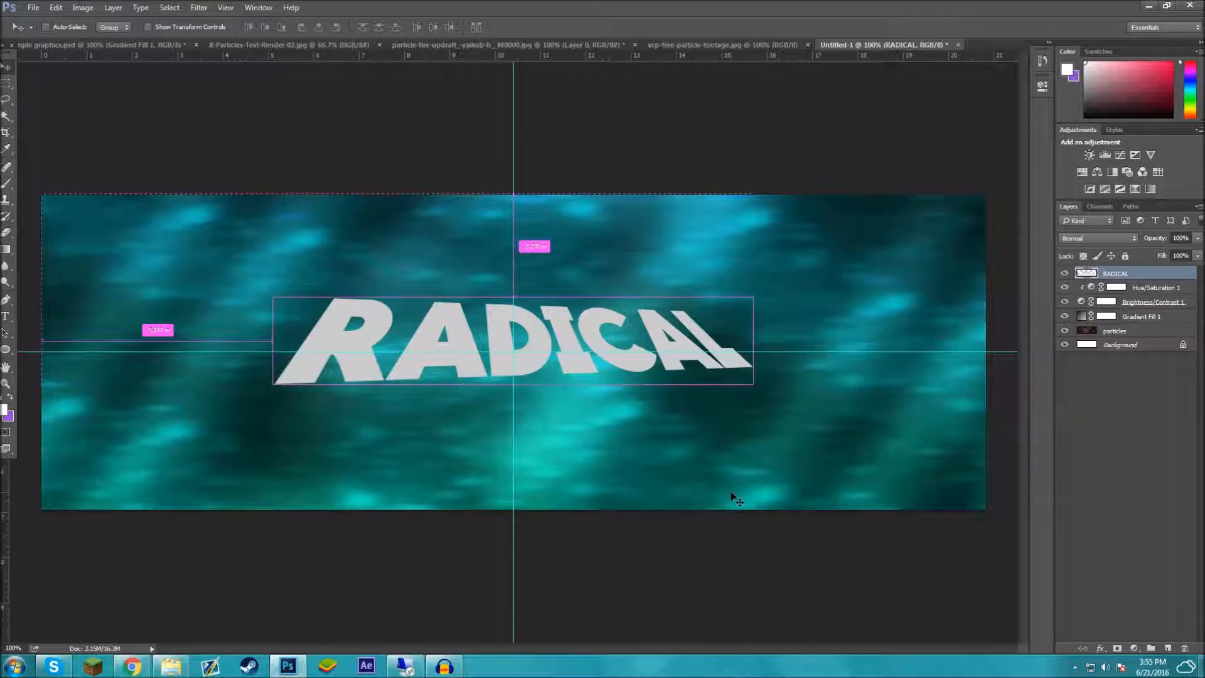
- Duplicate the RADICAL layer, place the copy beneath the original in the layer stack, and move it down to the banner's lower edge
{"action": "key", "text": "ctrl+j"}
{"action": "left_click_drag", "start_coordinate": [1142, 275], "coordinate": [1143, 295]}
{"action": "left_click_drag", "start_coordinate": [597, 354], "coordinate": [598, 487]}
- Scale the RADICAL copy down to a little over half its width and centre it beneath the large title at the banner's lower edge
{"action": "key", "text": "t"}
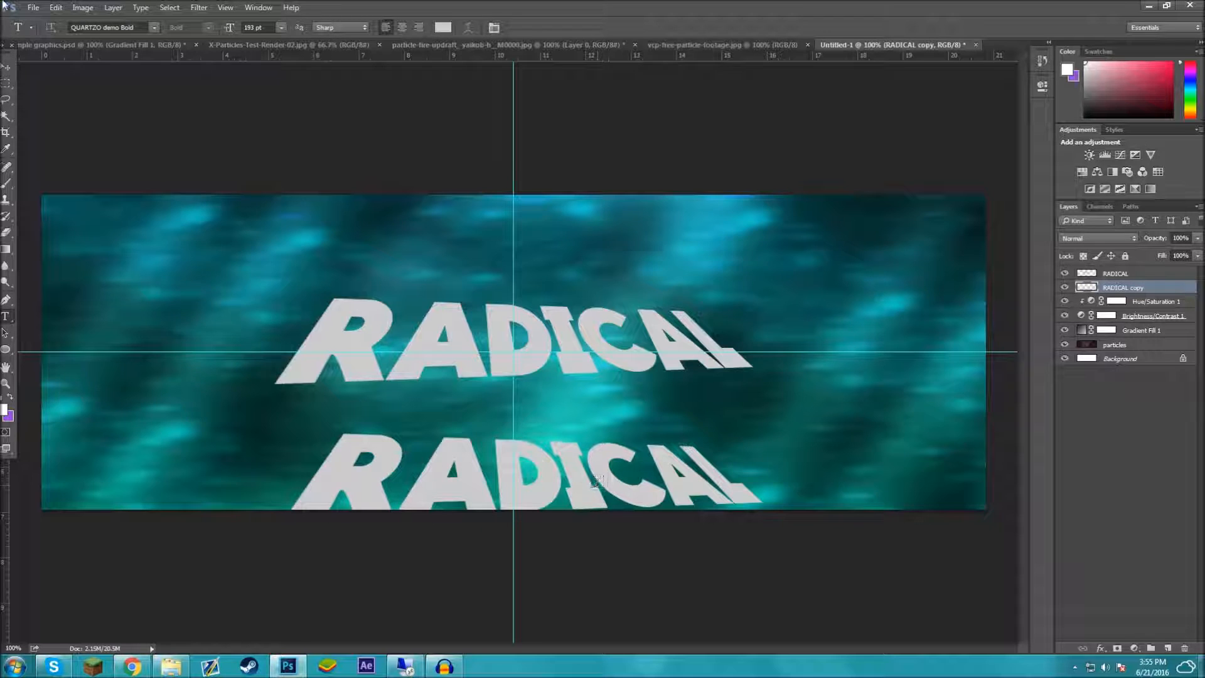
{"action": "left_click", "coordinate": [7, 69]}
{"action": "key", "text": "ctrl+t"}
{"action": "left_click_drag", "start_coordinate": [284, 433], "coordinate": [480, 519]}
{"action": "key", "text": "Return"}
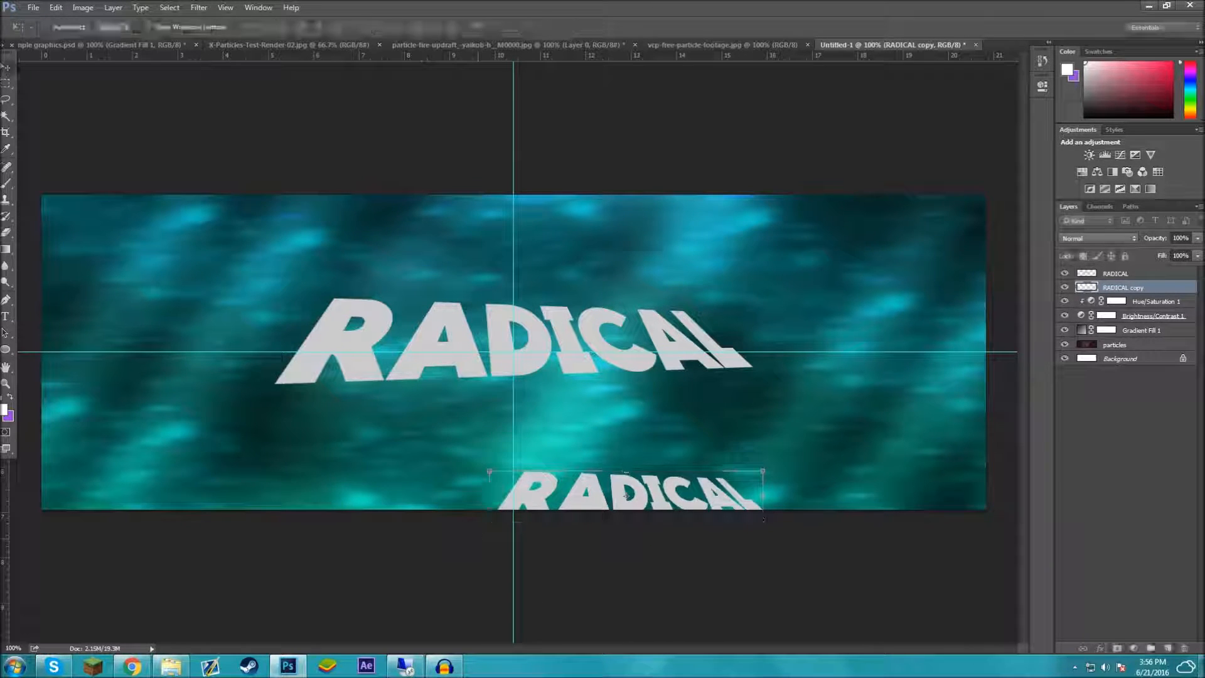
{"action": "left_click_drag", "start_coordinate": [610, 493], "coordinate": [506, 497]}
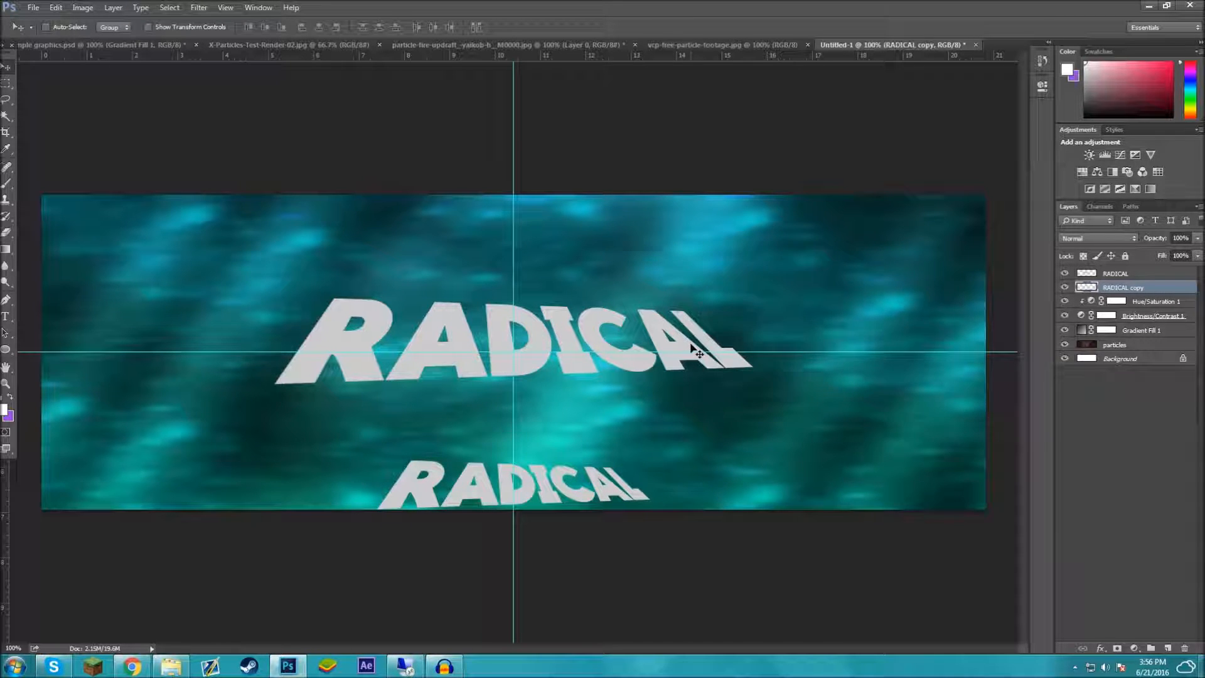
- Add a new empty layer above the RADICAL copy
{"action": "key", "text": "ctrl+plus"}
{"action": "scroll", "coordinate": [689, 349], "scroll_direction": "down", "scroll_amount": 2}
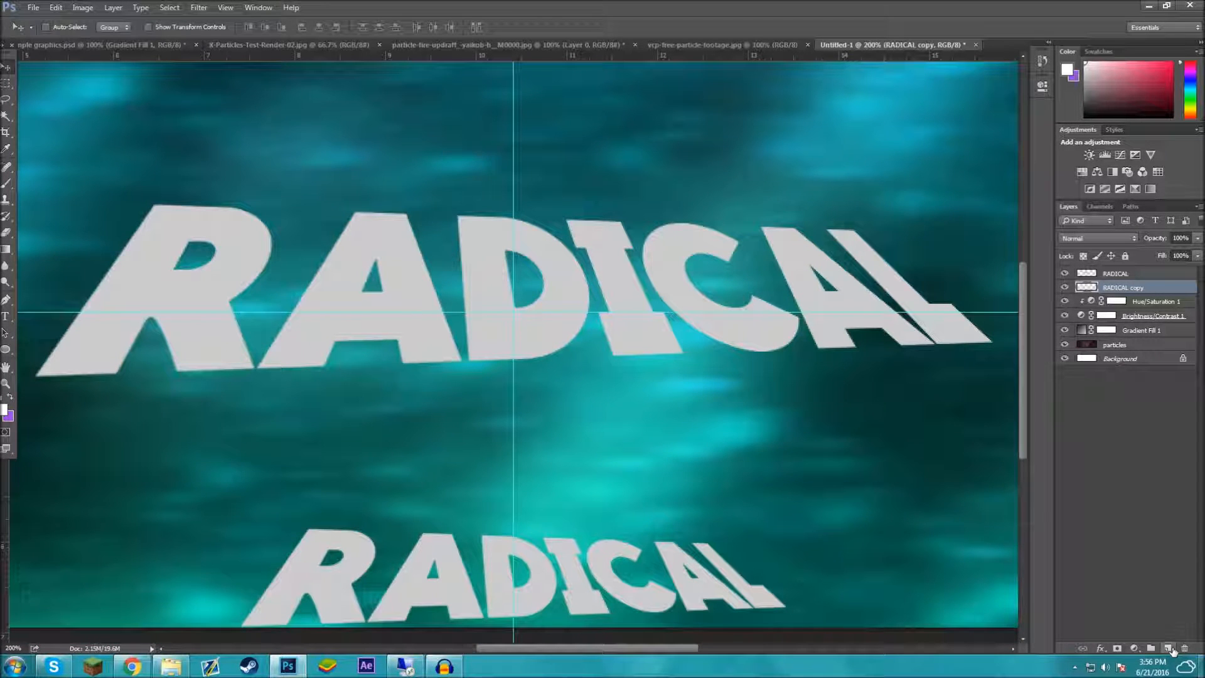
{"action": "left_click", "coordinate": [1168, 648]}
- Check how the example's NO1 group builds the letter sides from numbered layers, and move the new empty layer below the RADICAL copy
{"action": "left_click", "coordinate": [157, 47]}
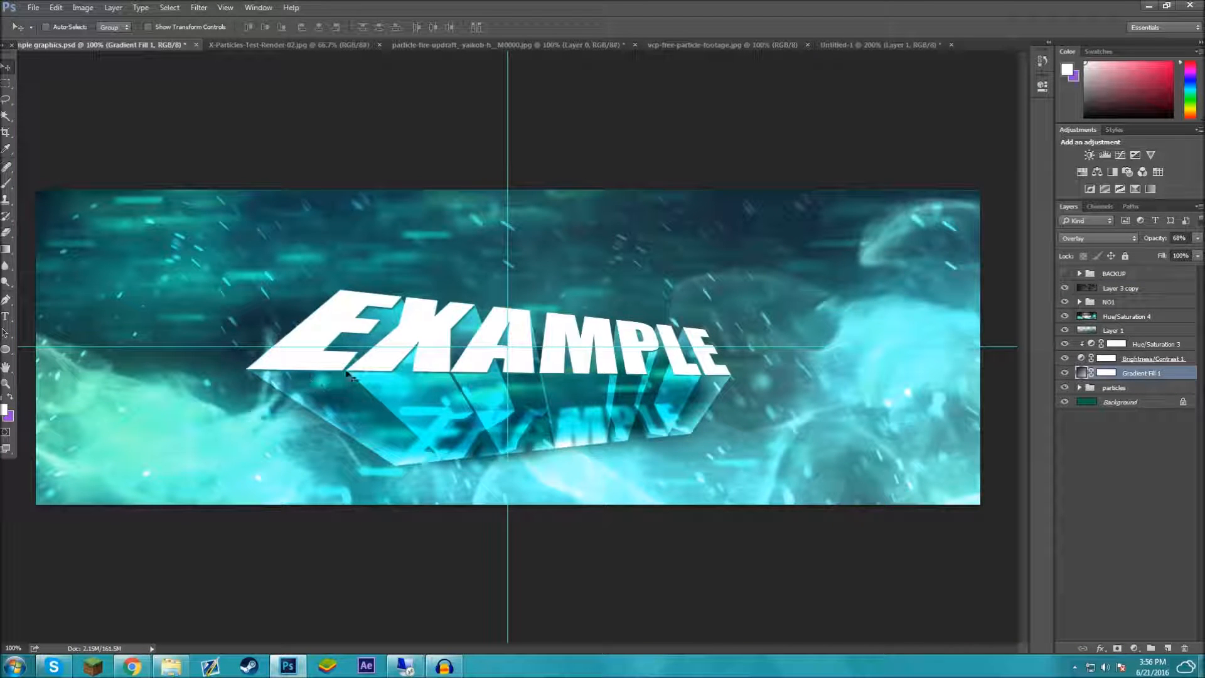
{"action": "left_click", "coordinate": [1080, 302]}
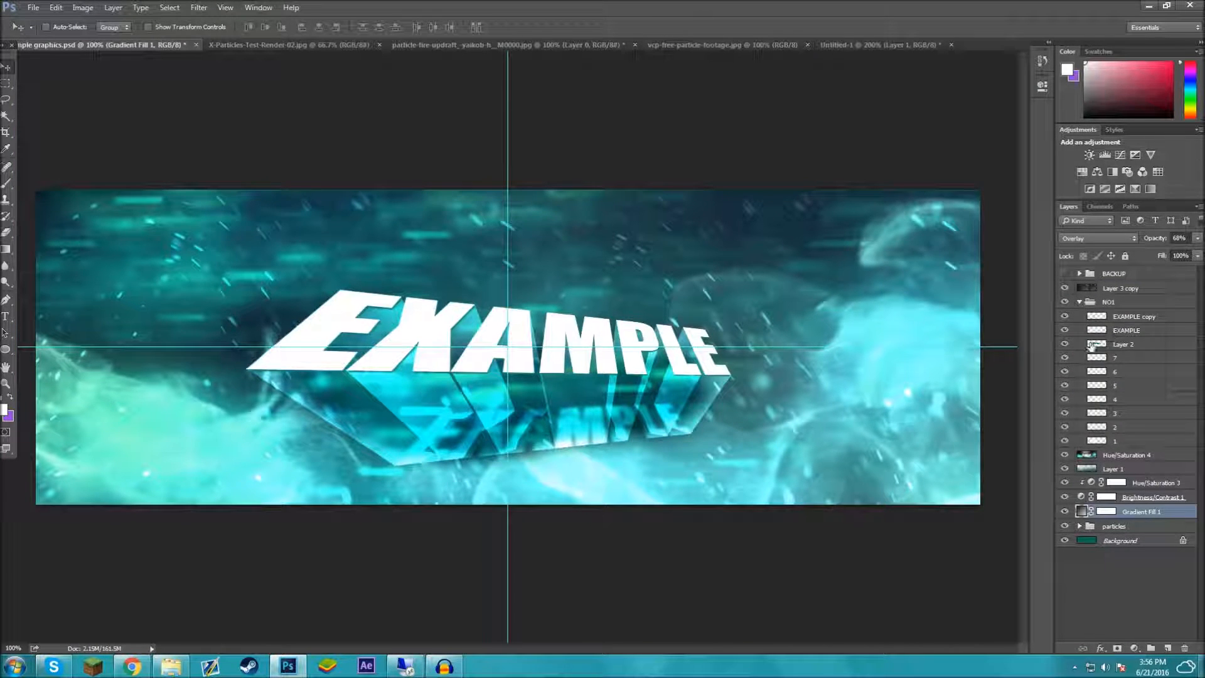
{"action": "left_click", "coordinate": [1064, 402]}
{"action": "left_click", "coordinate": [1065, 401]}
{"action": "left_click", "coordinate": [1133, 441]}
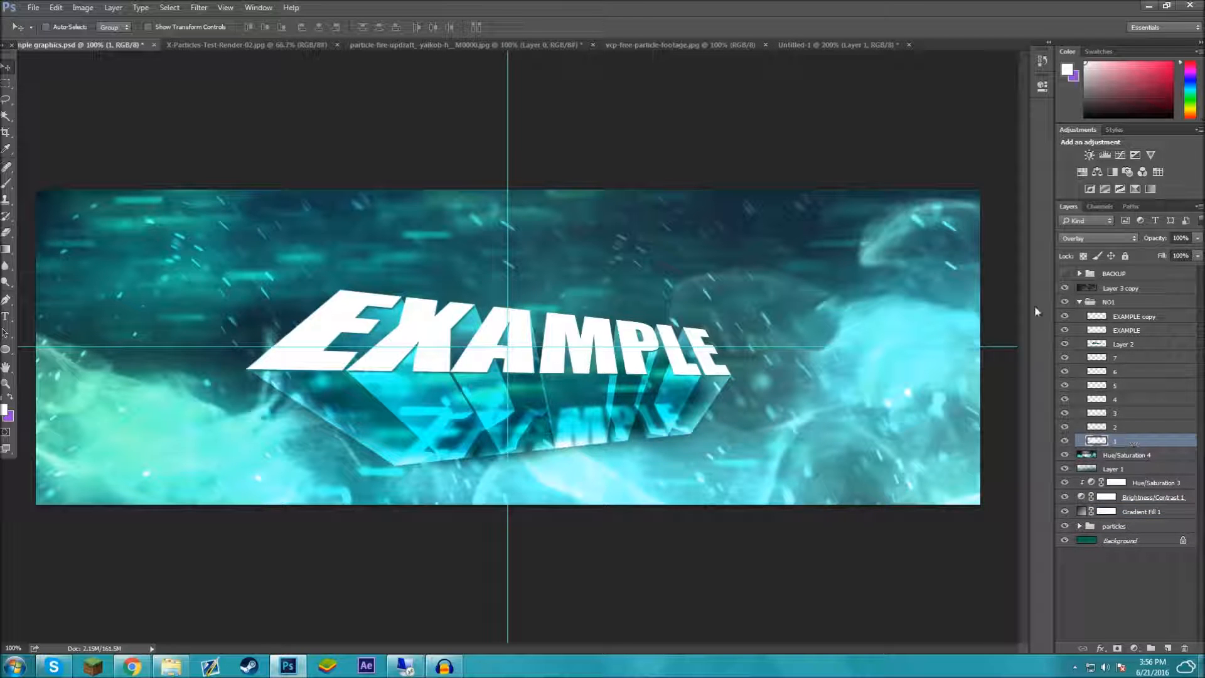
{"action": "left_click", "coordinate": [790, 45]}
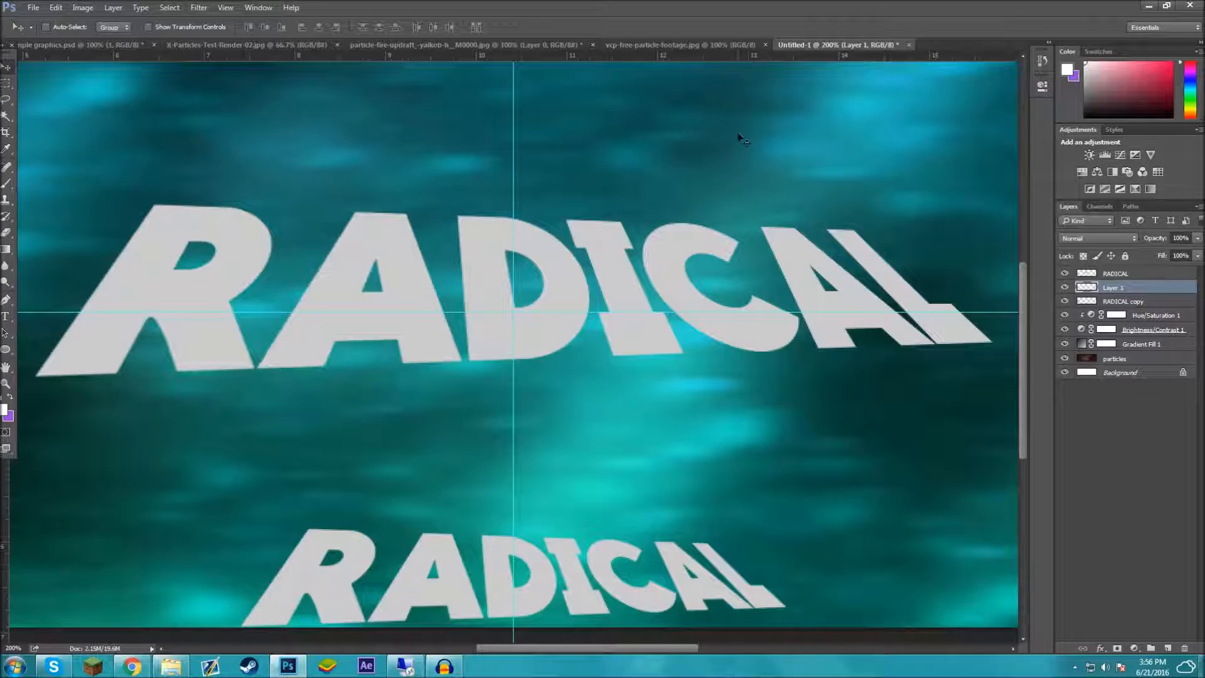
{"action": "scroll", "coordinate": [721, 309], "scroll_direction": "down", "scroll_amount": 1}
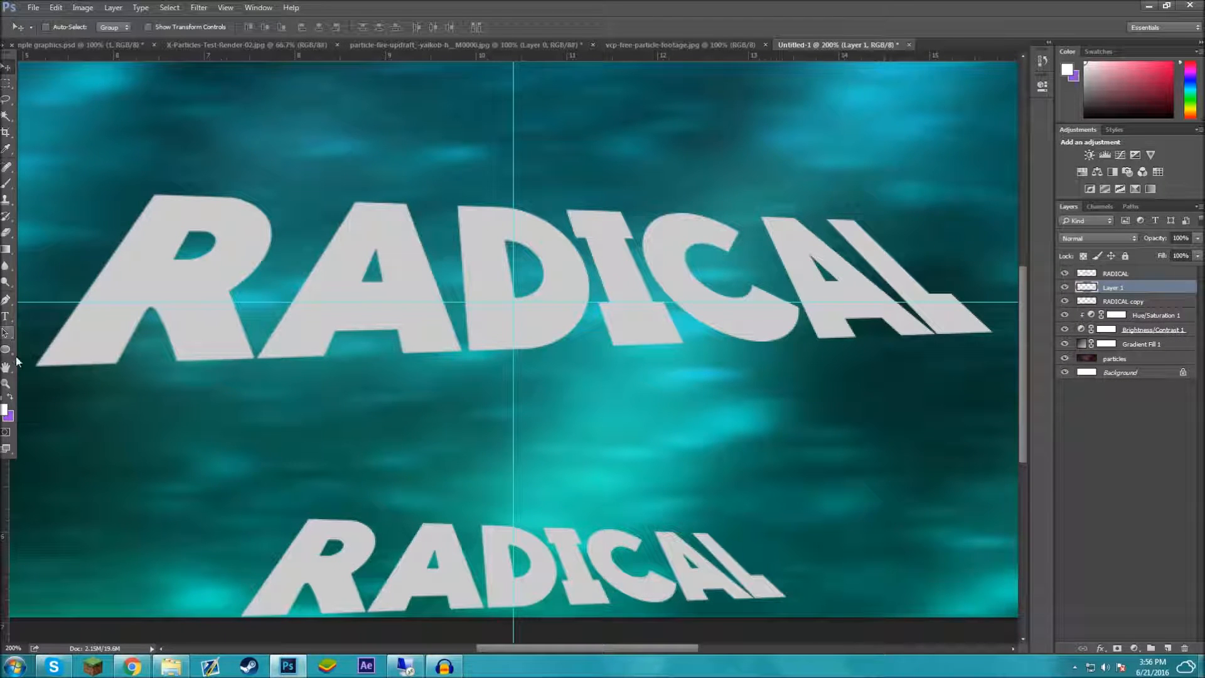
{"action": "left_click_drag", "start_coordinate": [1146, 293], "coordinate": [1141, 311]}
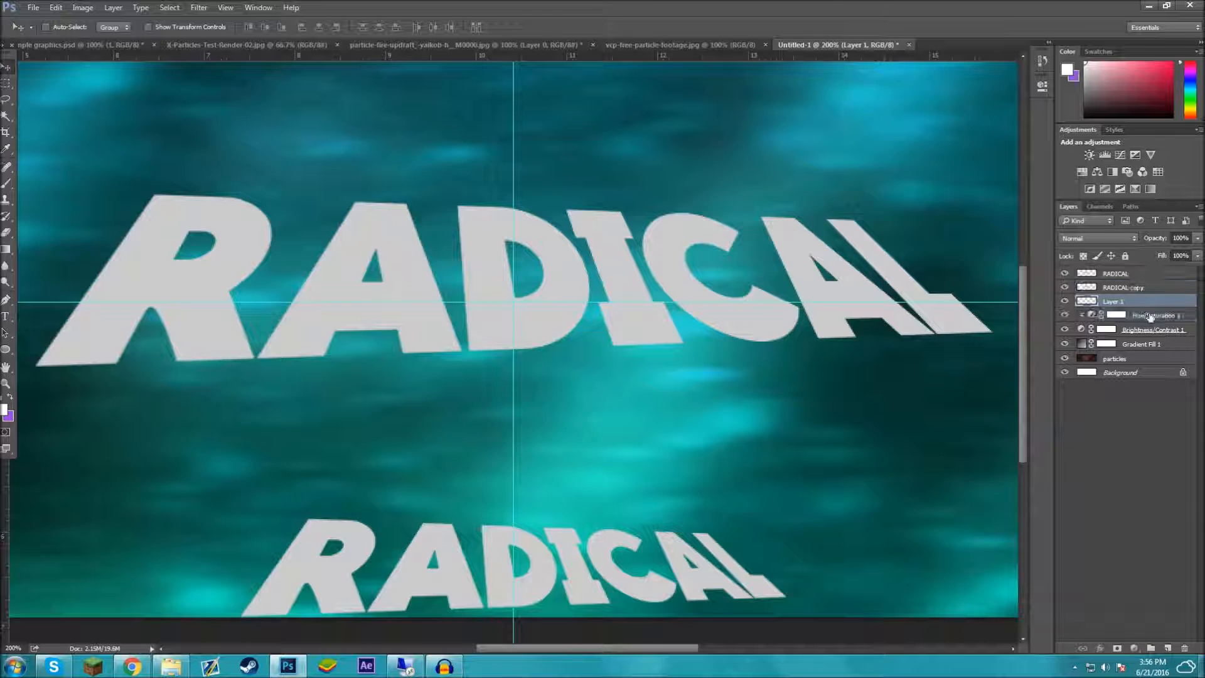
- Draw a closed Pen path joining the outer corners of the large R to those of the small R below
{"action": "left_click", "coordinate": [6, 300]}
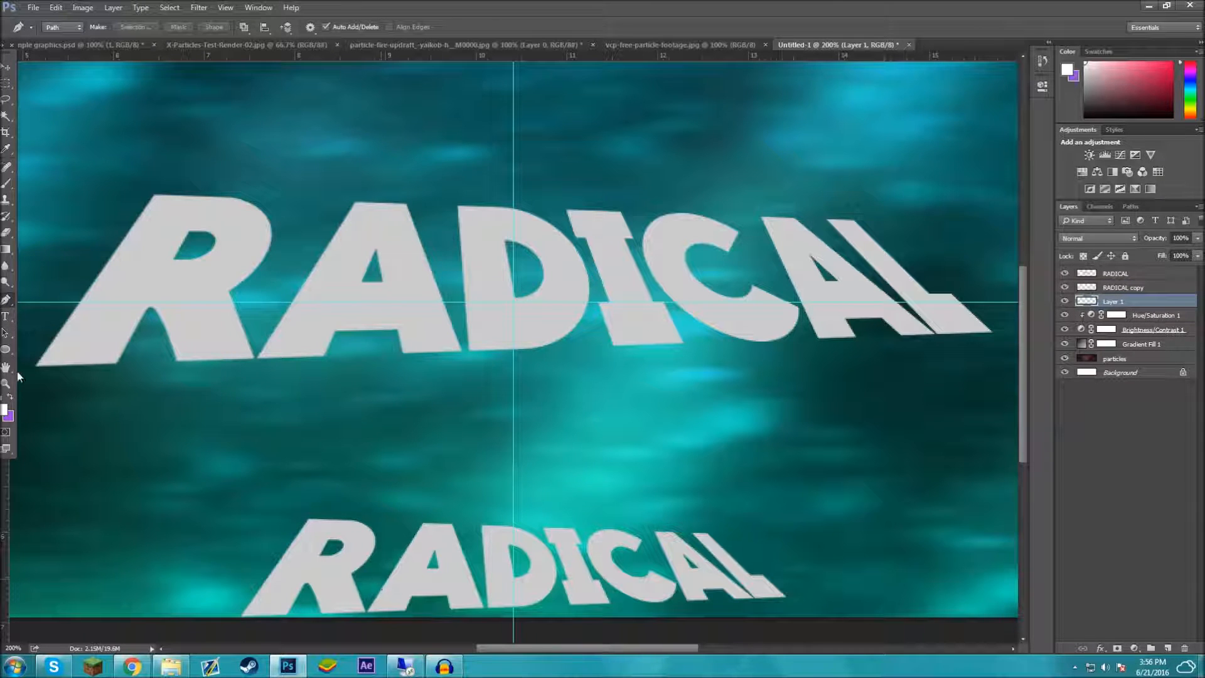
{"action": "left_click", "coordinate": [37, 367]}
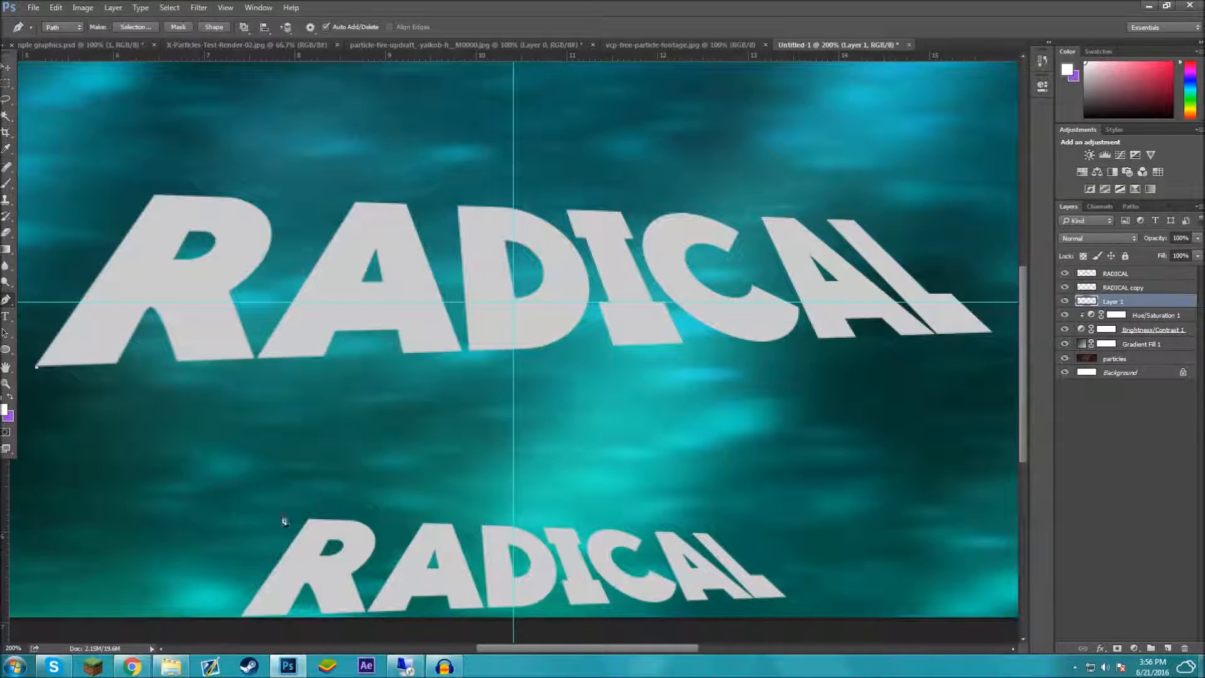
{"action": "scroll", "coordinate": [283, 525], "scroll_direction": "down", "scroll_amount": 1}
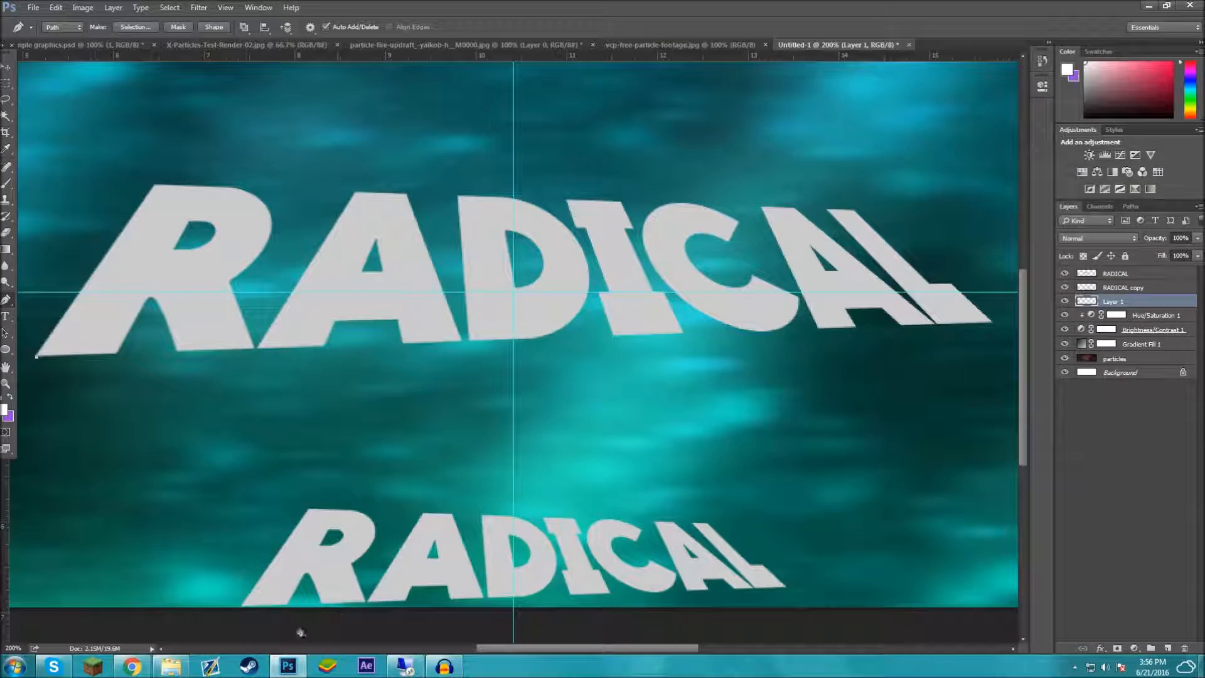
{"action": "left_click", "coordinate": [243, 607]}
{"action": "left_click", "coordinate": [328, 565]}
{"action": "left_click", "coordinate": [356, 538]}
{"action": "left_click", "coordinate": [248, 193]}
{"action": "left_click", "coordinate": [156, 185]}
{"action": "left_click", "coordinate": [37, 358]}
- Fill the path between the two Rs with white (ffffff) on the new layer
{"action": "right_click", "coordinate": [162, 278]}
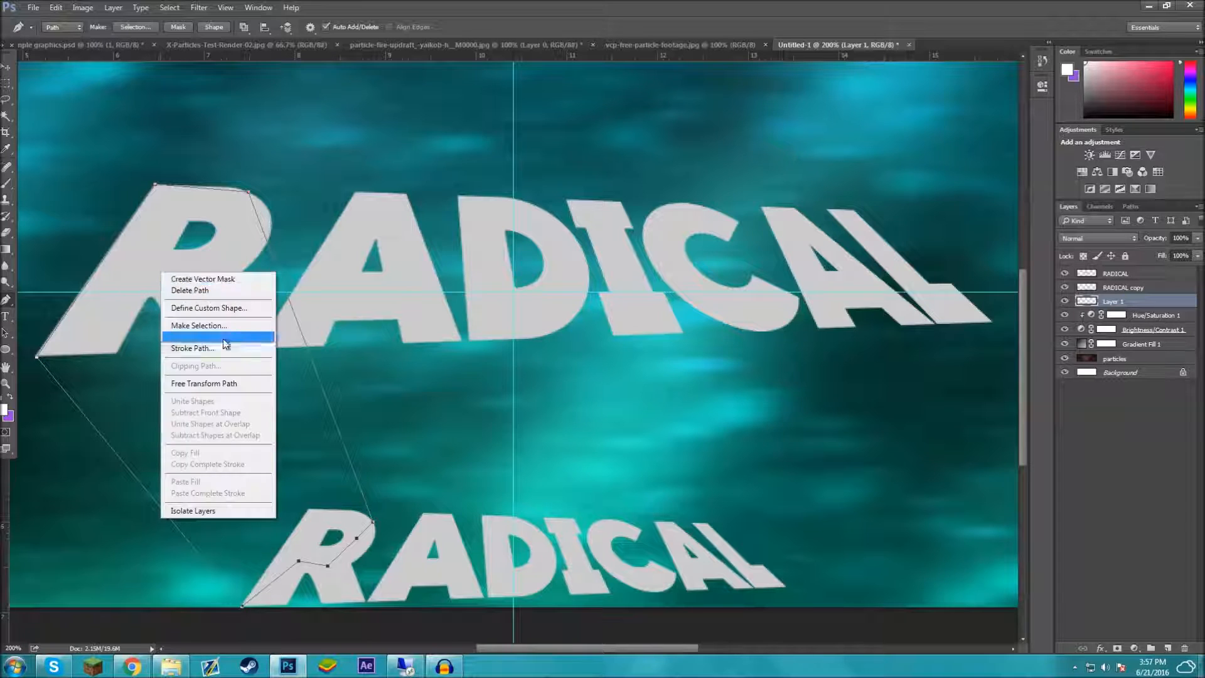
{"action": "left_click", "coordinate": [227, 342]}
{"action": "left_click", "coordinate": [627, 179]}
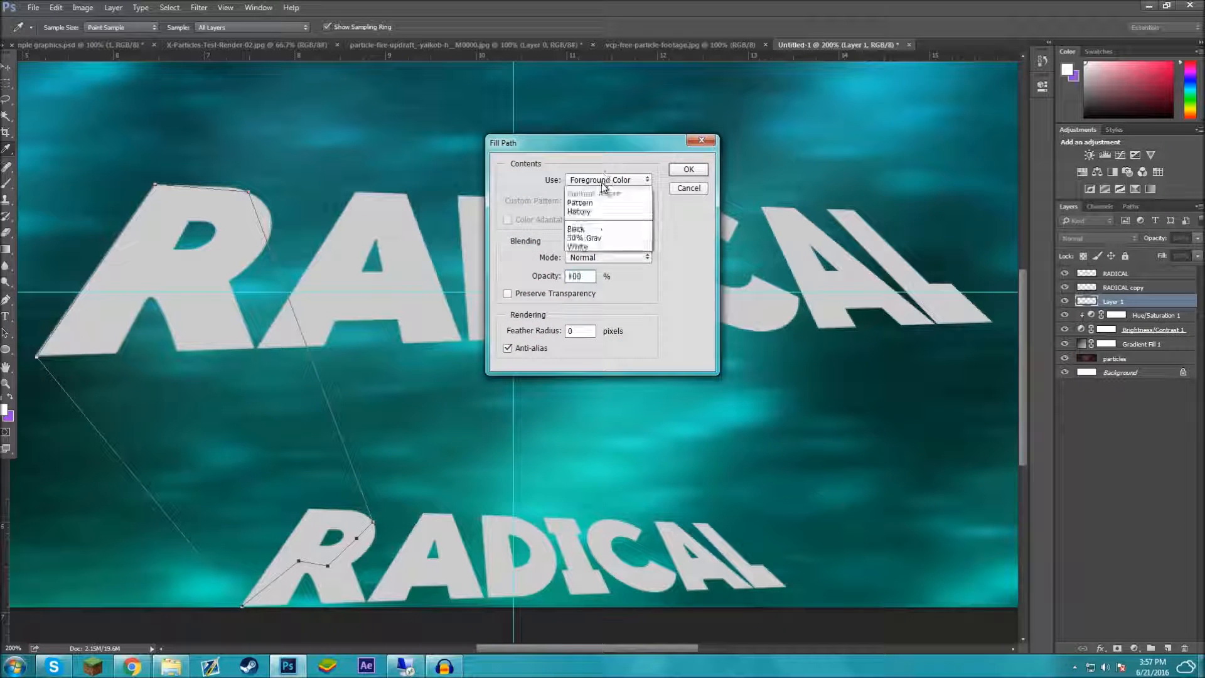
{"action": "left_click", "coordinate": [596, 206]}
{"action": "left_click", "coordinate": [439, 172]}
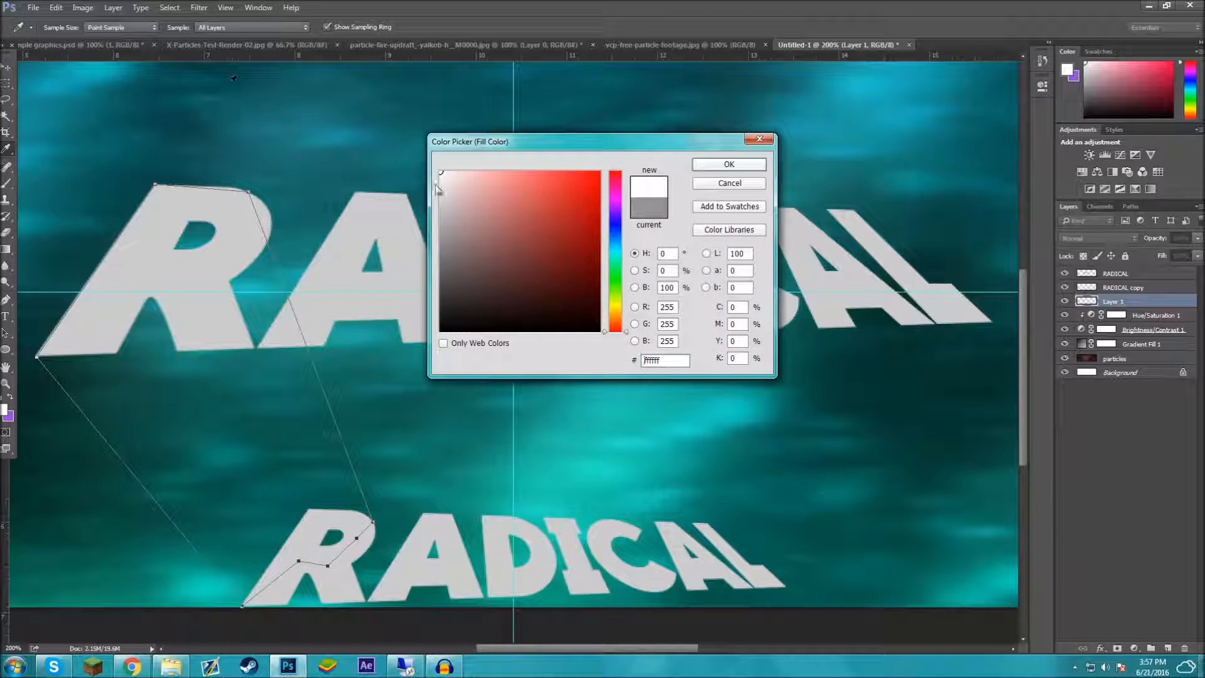
{"action": "left_click", "coordinate": [729, 164]}
{"action": "key", "text": "Return"}
{"action": "key", "text": "Return"}
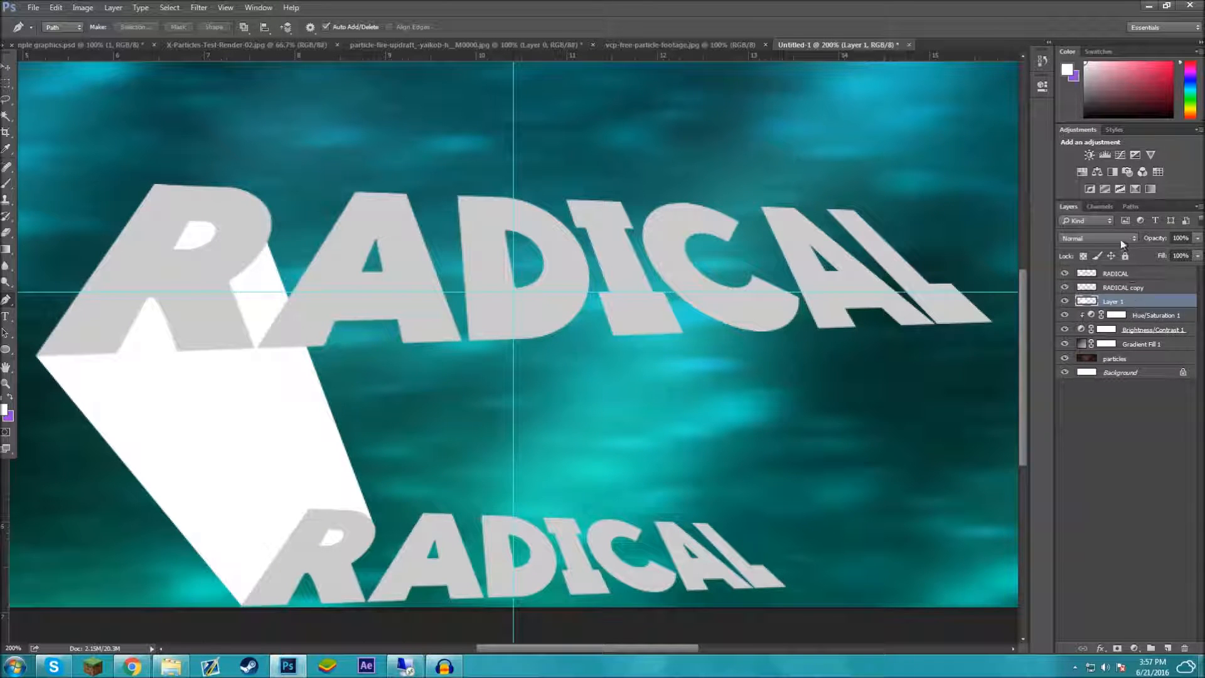
- Set the blend mode of the R's side layer to Overlay
{"action": "left_click", "coordinate": [1120, 239]}
{"action": "left_click", "coordinate": [1092, 331]}
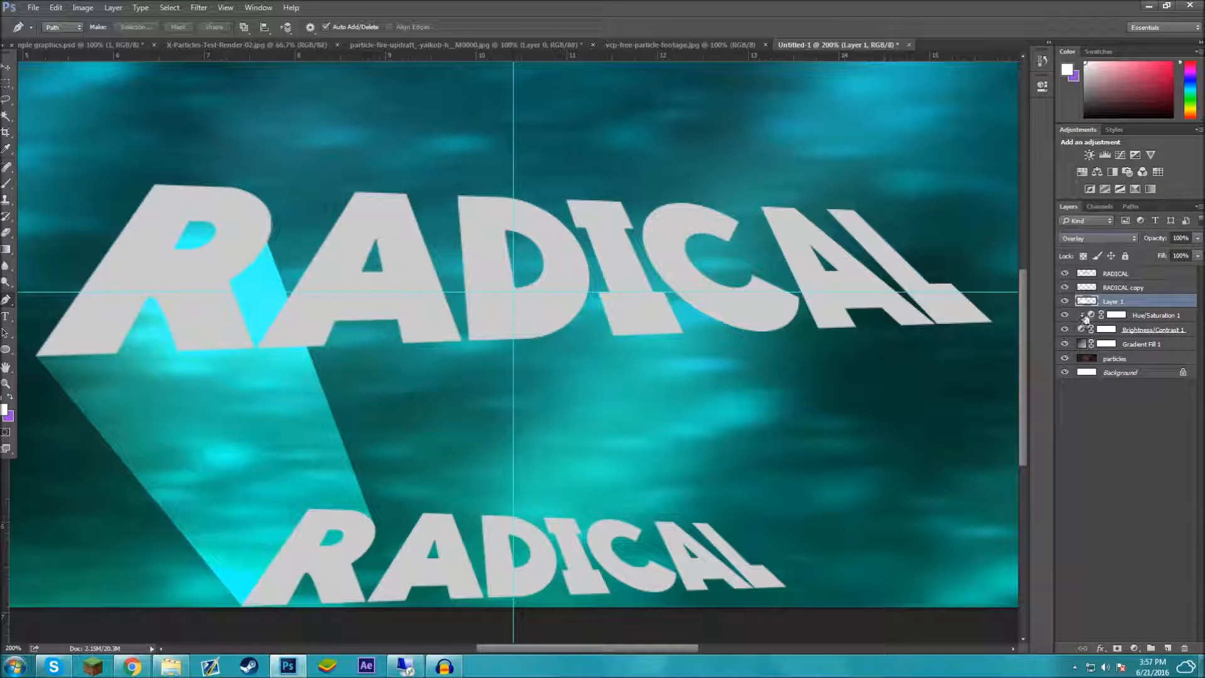
{"action": "key", "text": "Down"}
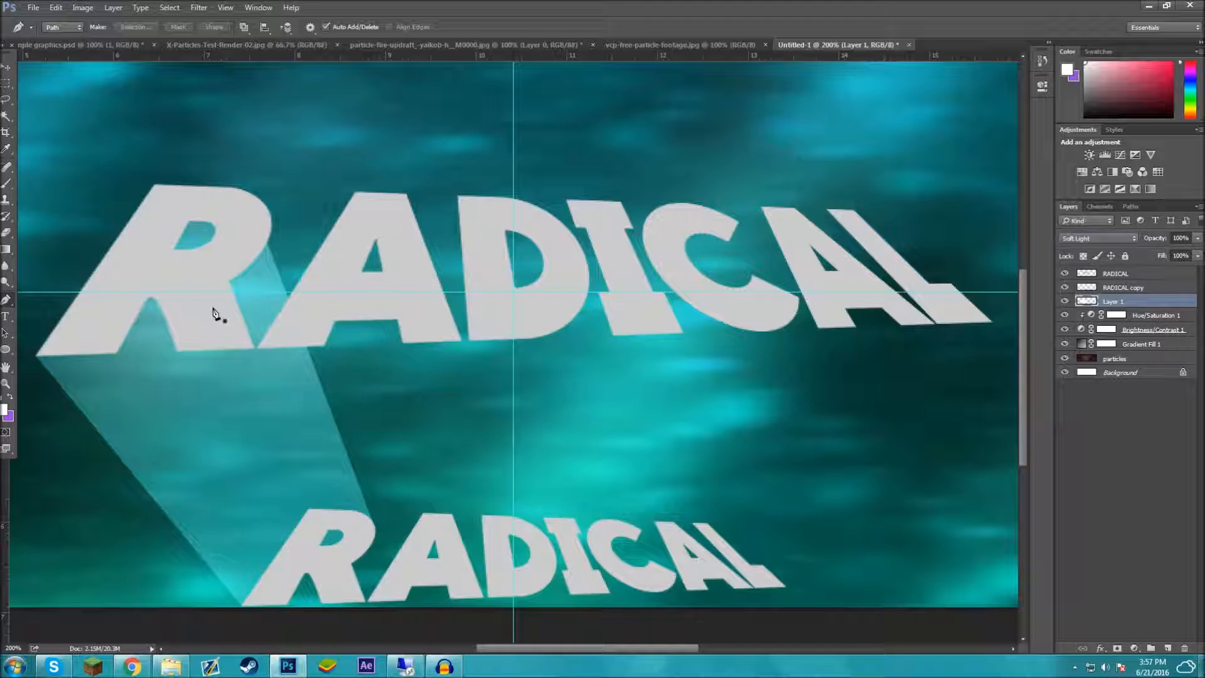
{"action": "key", "text": "Up"}
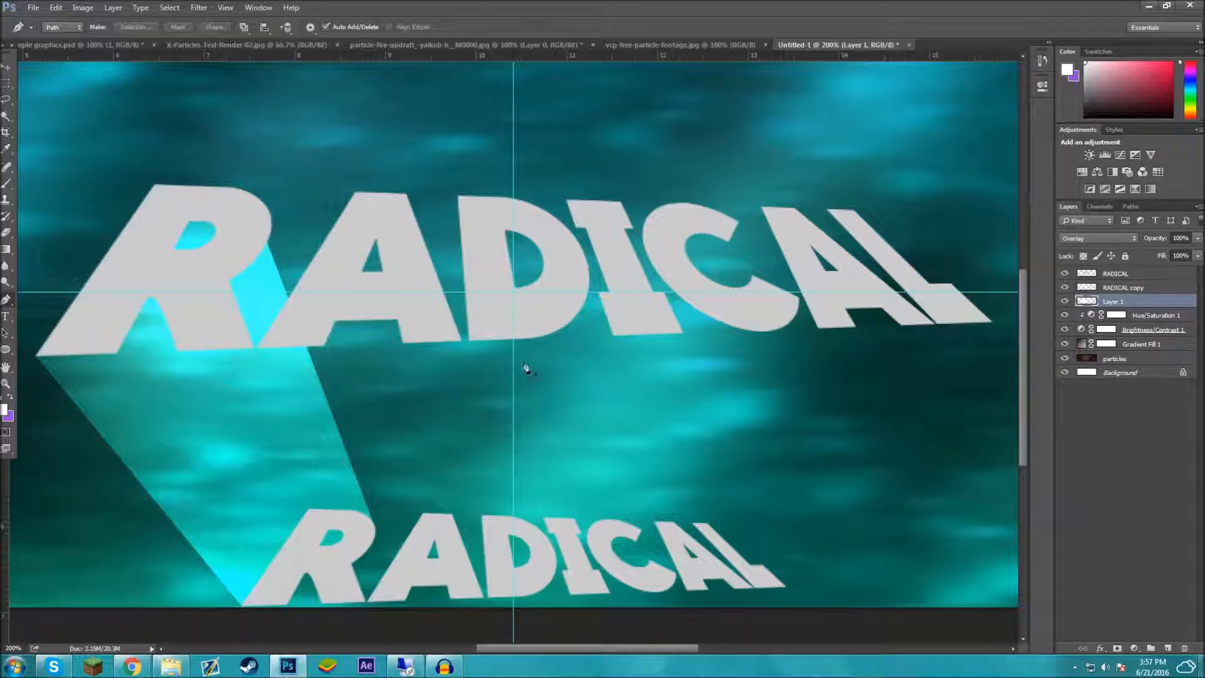
- Add a new layer and draw a closed Pen path joining the outer corners of the large first A to those of the small A below
{"action": "left_click", "coordinate": [1168, 649]}
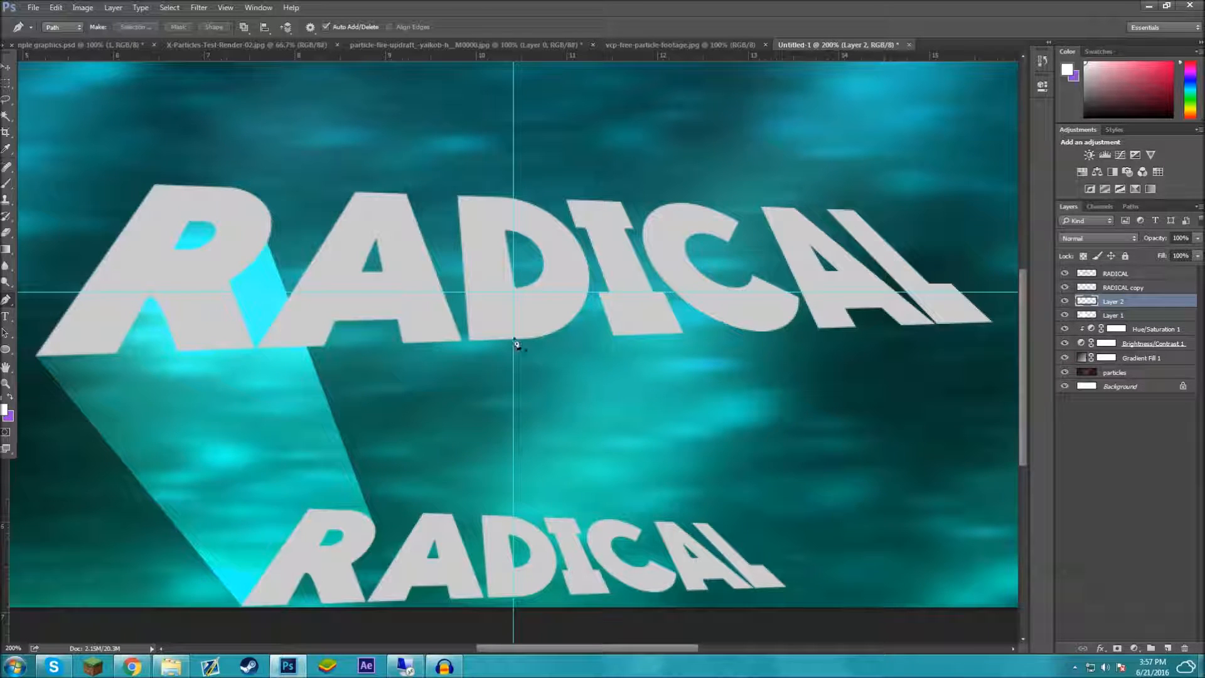
{"action": "left_click", "coordinate": [370, 605]}
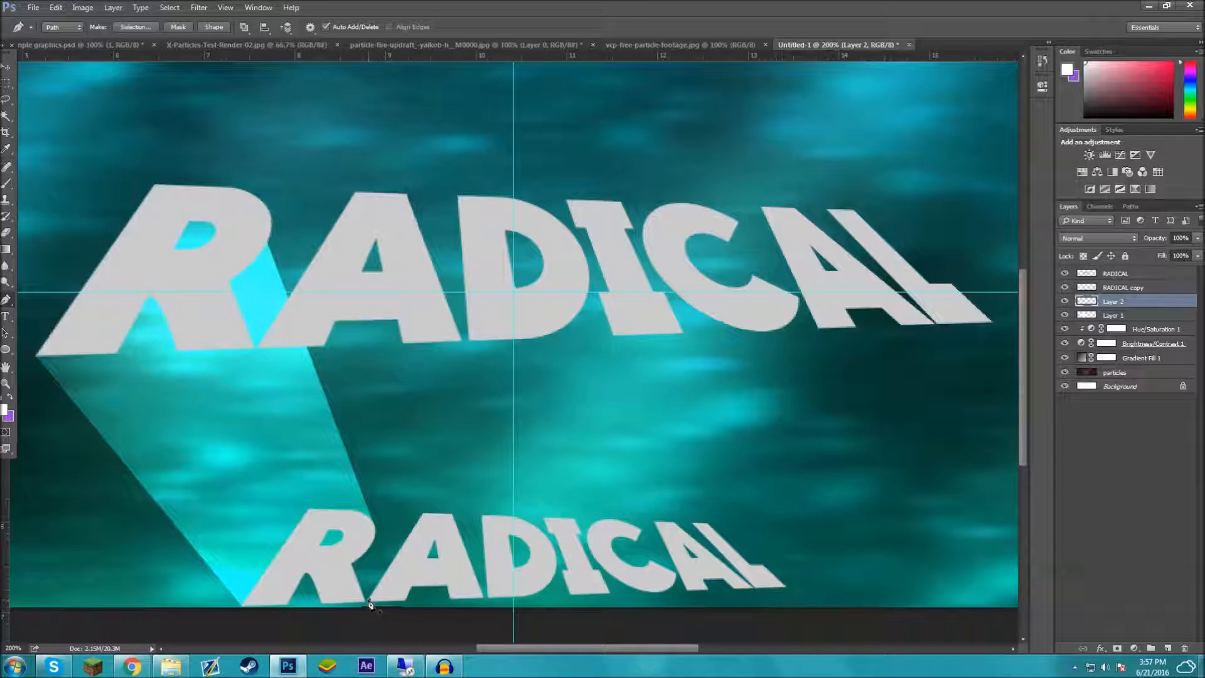
{"action": "left_click", "coordinate": [260, 348]}
{"action": "left_click", "coordinate": [373, 212]}
{"action": "left_click", "coordinate": [396, 200]}
{"action": "left_click", "coordinate": [483, 596]}
{"action": "left_click", "coordinate": [449, 576]}
{"action": "left_click", "coordinate": [408, 570]}
{"action": "left_click", "coordinate": [369, 601]}
{"action": "right_click", "coordinate": [385, 293]}
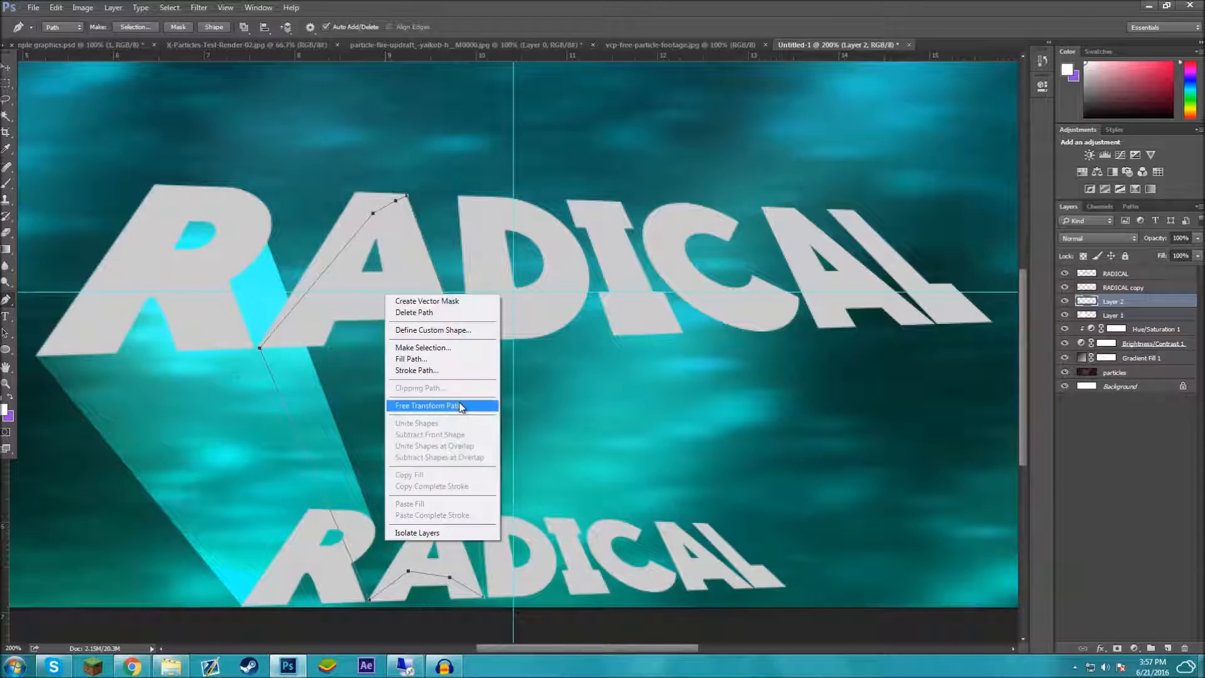
{"action": "left_click", "coordinate": [456, 345]}
{"action": "left_click", "coordinate": [662, 213]}
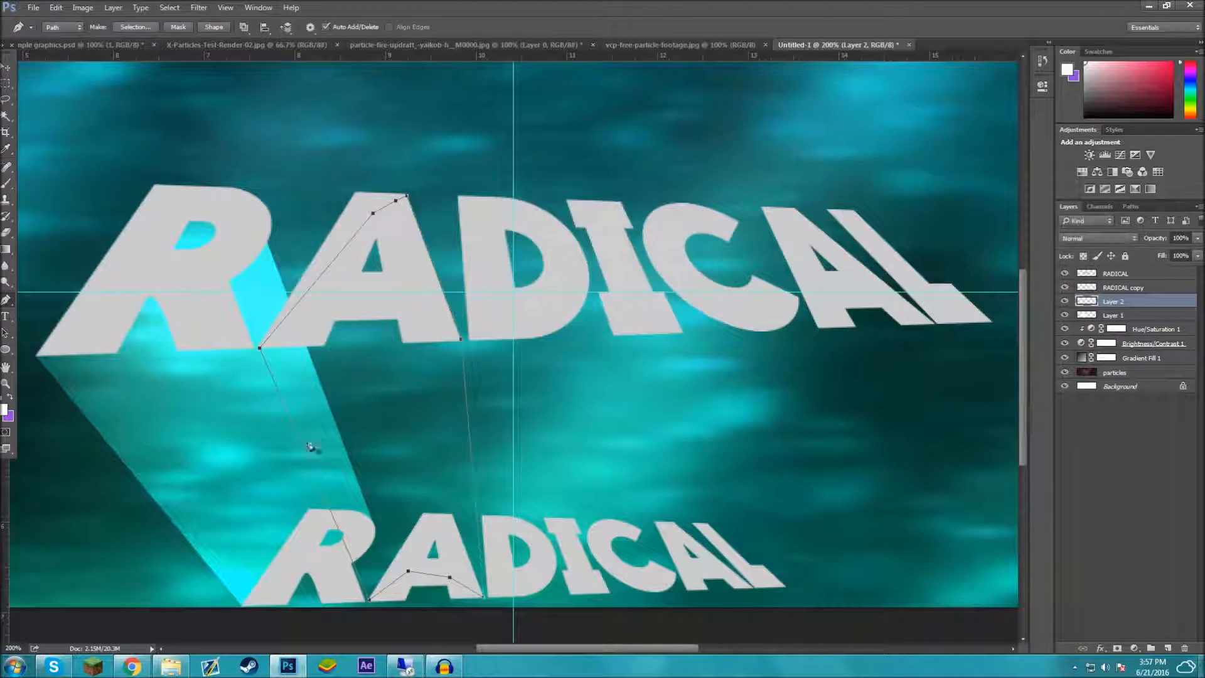
- Fill the path between the two As with white on the new layer
{"action": "right_click", "coordinate": [308, 437]}
{"action": "left_click", "coordinate": [333, 255]}
{"action": "key", "text": "Return"}
{"action": "key", "text": "Return"}
- Set the blend mode of the A's side layer, Layer 2, to Overlay and deselect the layer
{"action": "left_click", "coordinate": [1099, 238]}
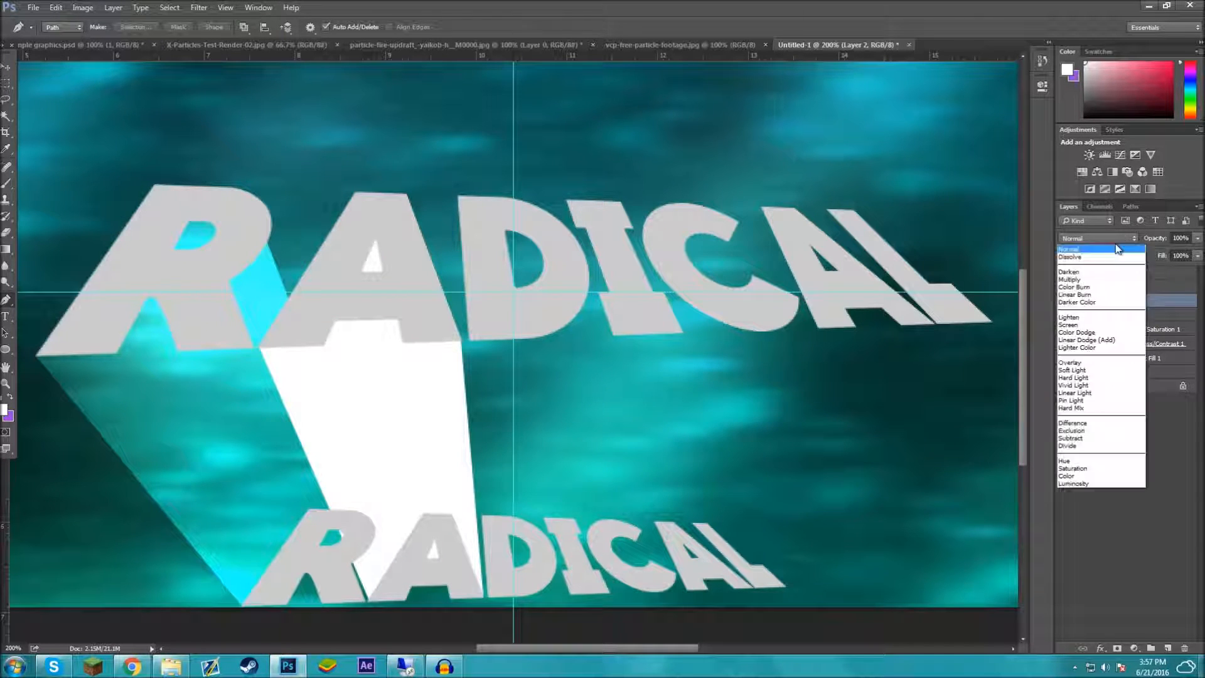
{"action": "left_click", "coordinate": [1092, 380]}
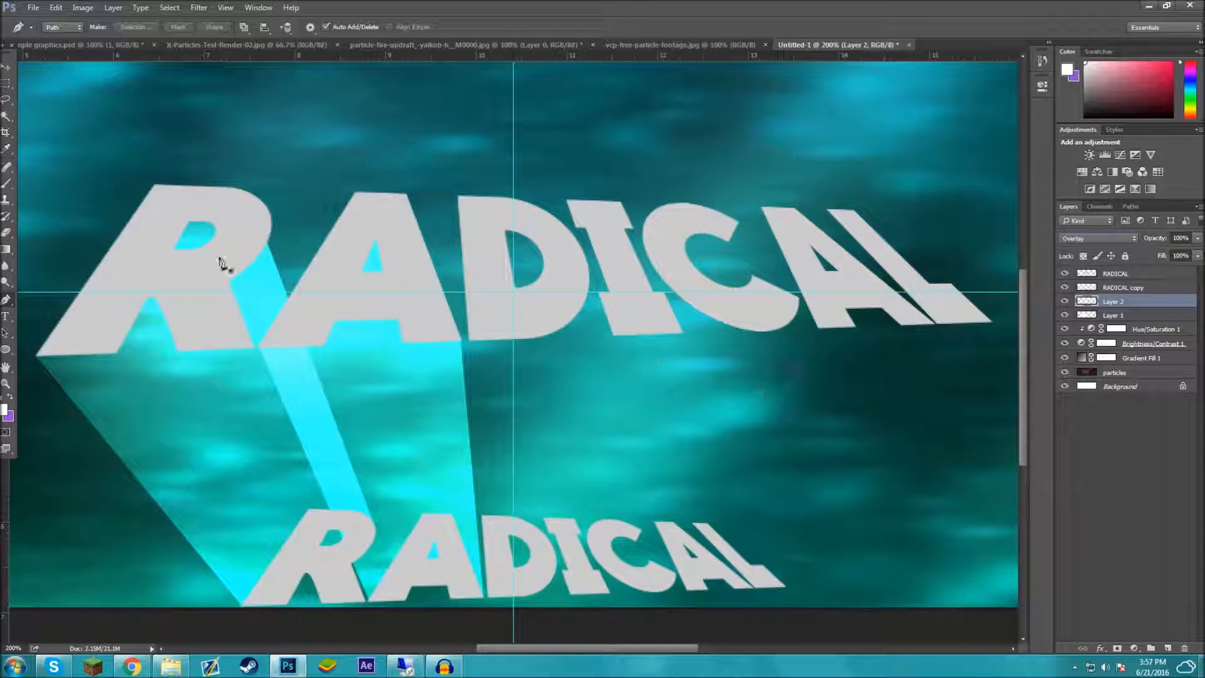
{"action": "key", "text": "Down"}
{"action": "key", "text": "Down"}
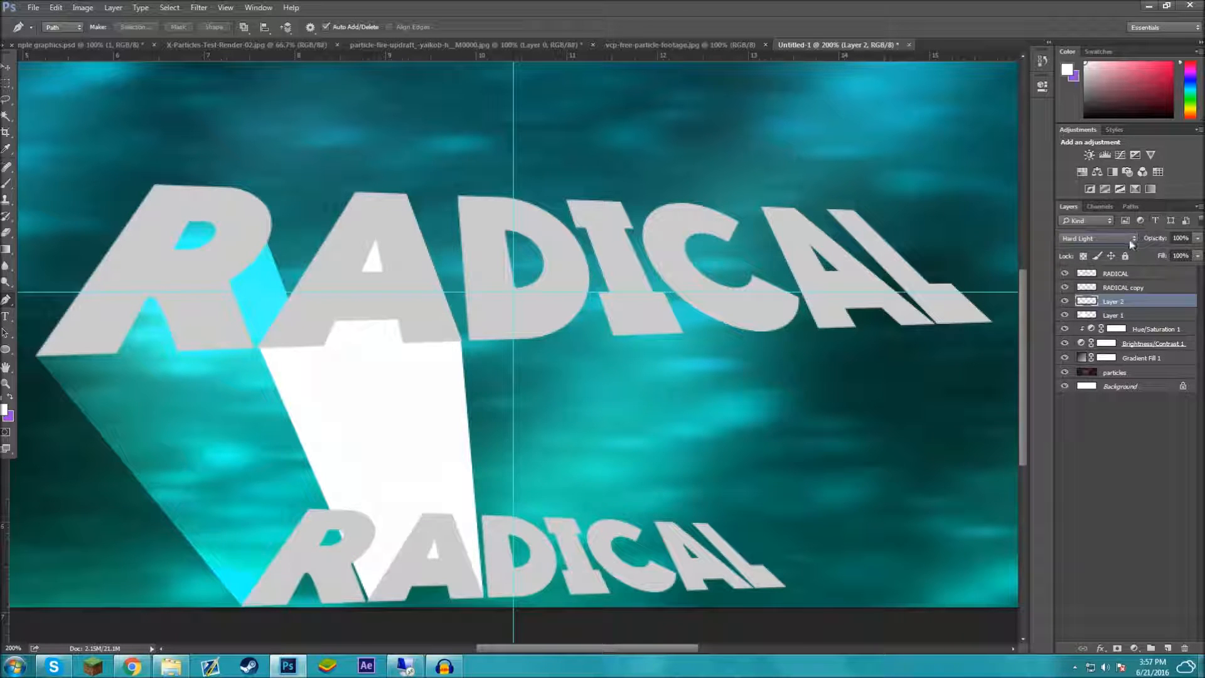
{"action": "left_click", "coordinate": [1132, 242]}
{"action": "left_click", "coordinate": [1092, 366]}
{"action": "left_click", "coordinate": [1111, 438]}
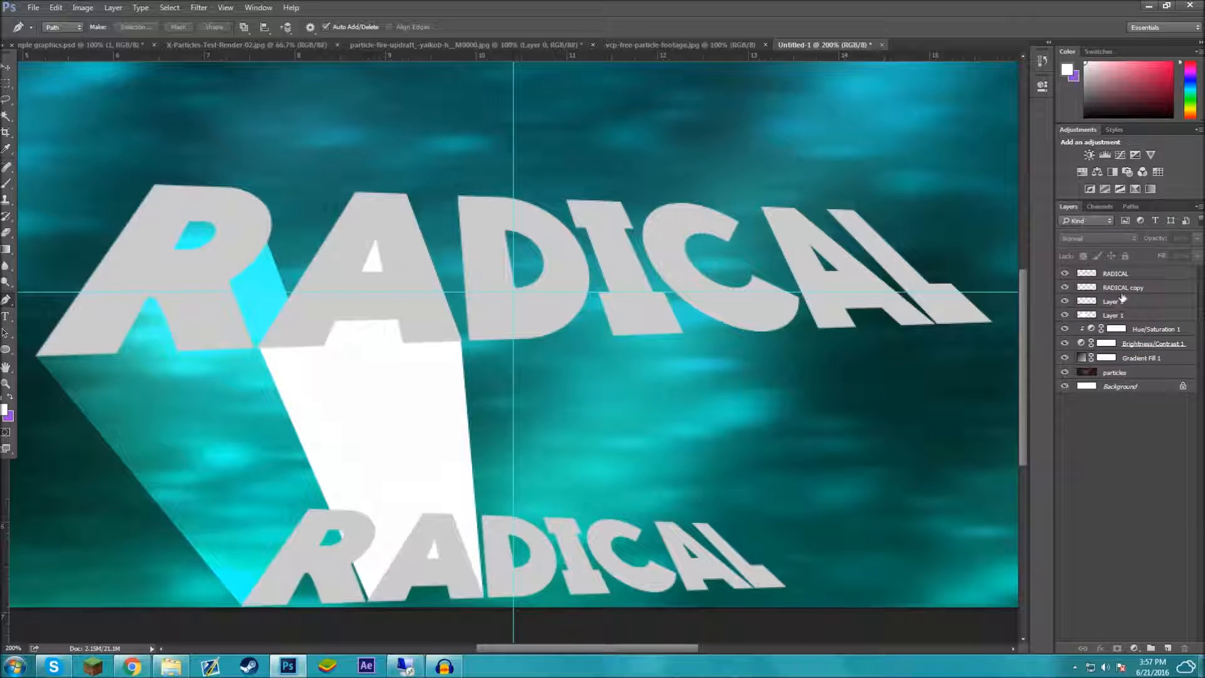
{"action": "left_click", "coordinate": [1118, 288]}
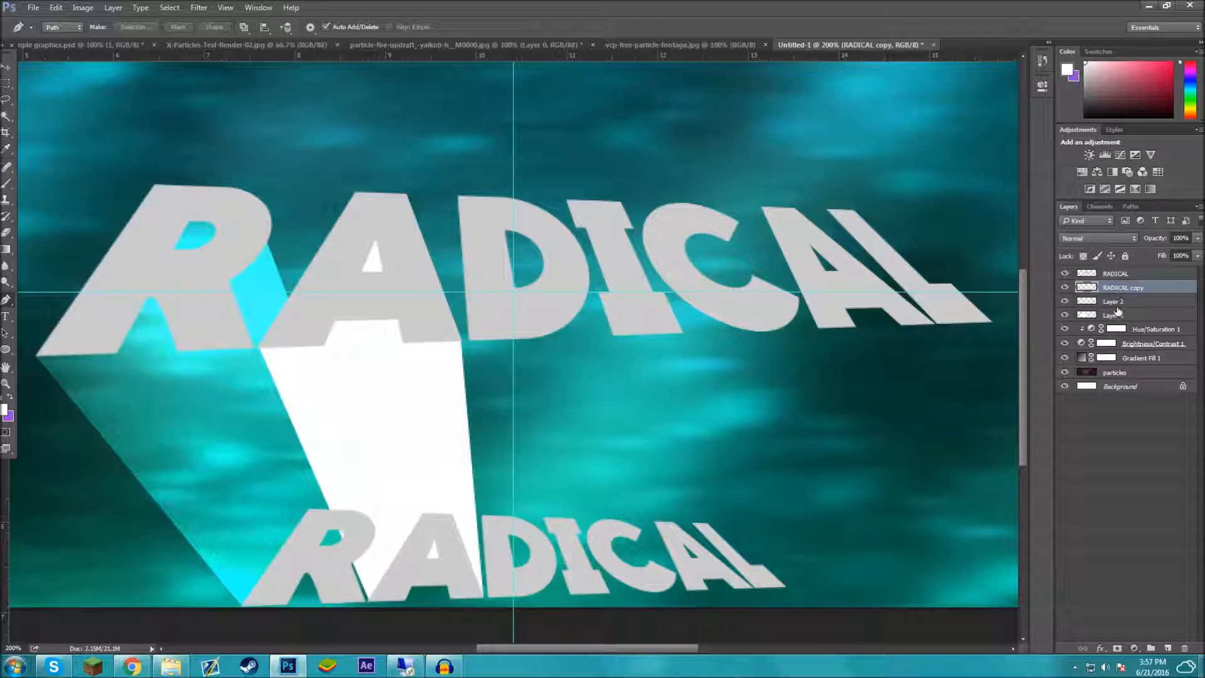
{"action": "left_click", "coordinate": [1119, 302]}
{"action": "left_click", "coordinate": [1119, 240]}
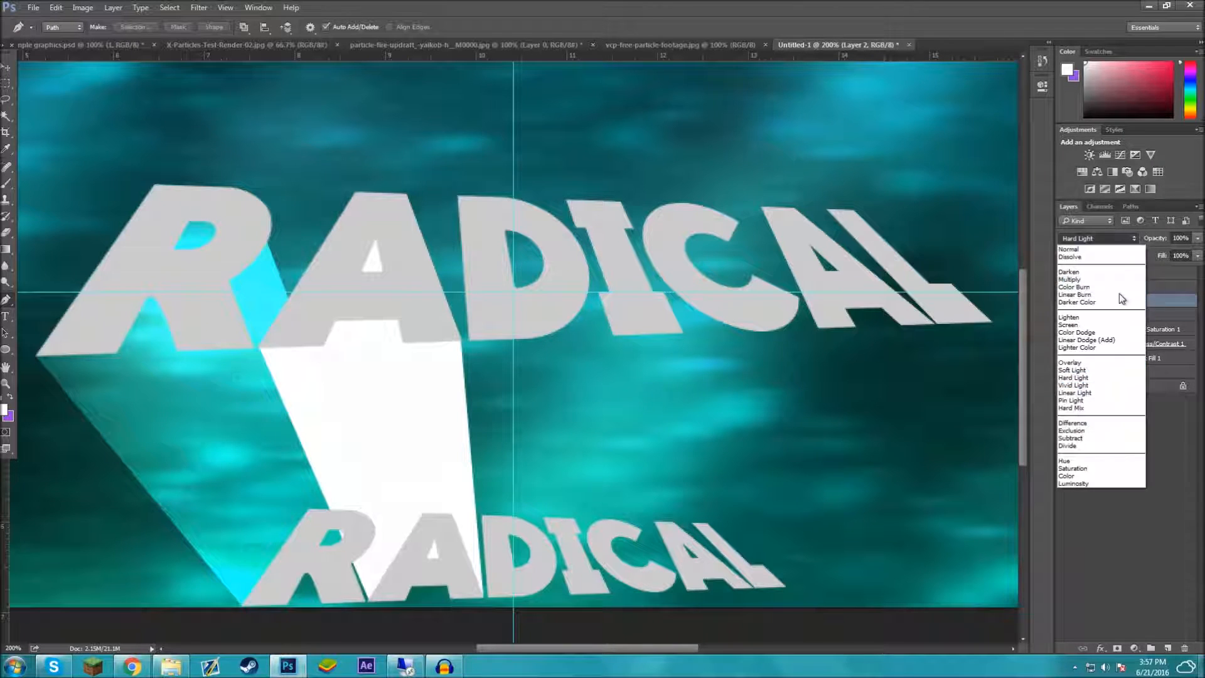
{"action": "left_click", "coordinate": [1111, 370]}
{"action": "left_click", "coordinate": [1136, 424]}
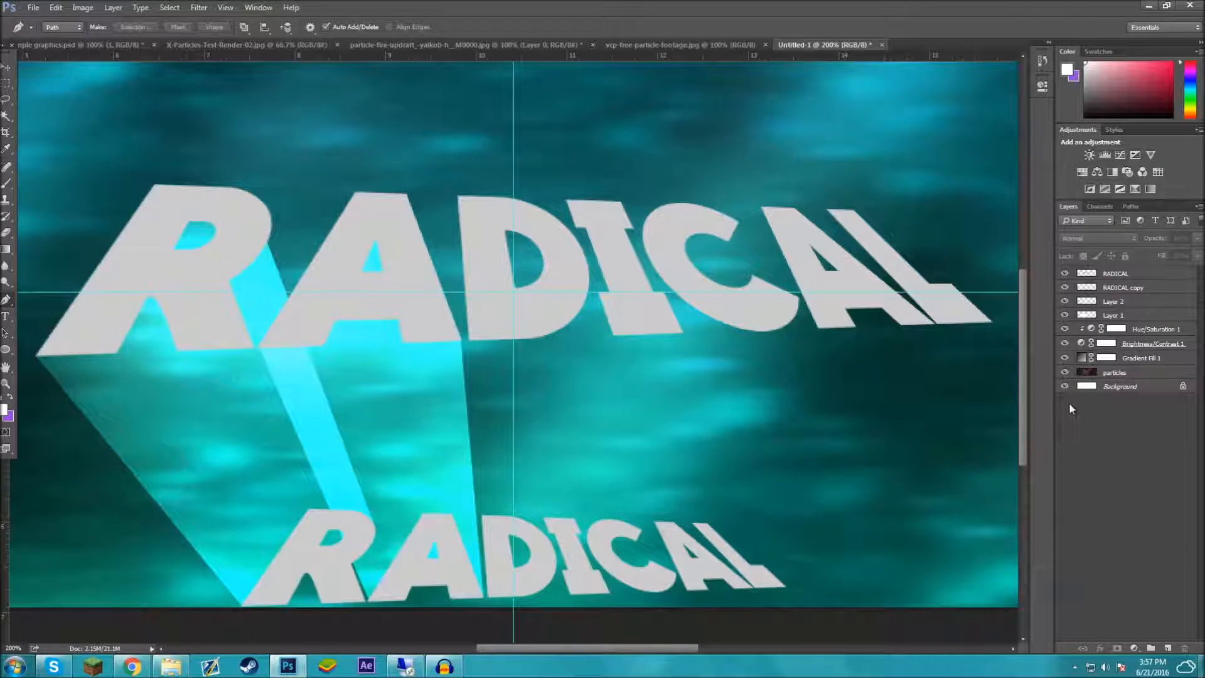
- Compare the letter sides made so far with those in the example graphic
{"action": "key", "text": "ctrl+minus"}
{"action": "key", "text": "ctrl+plus"}
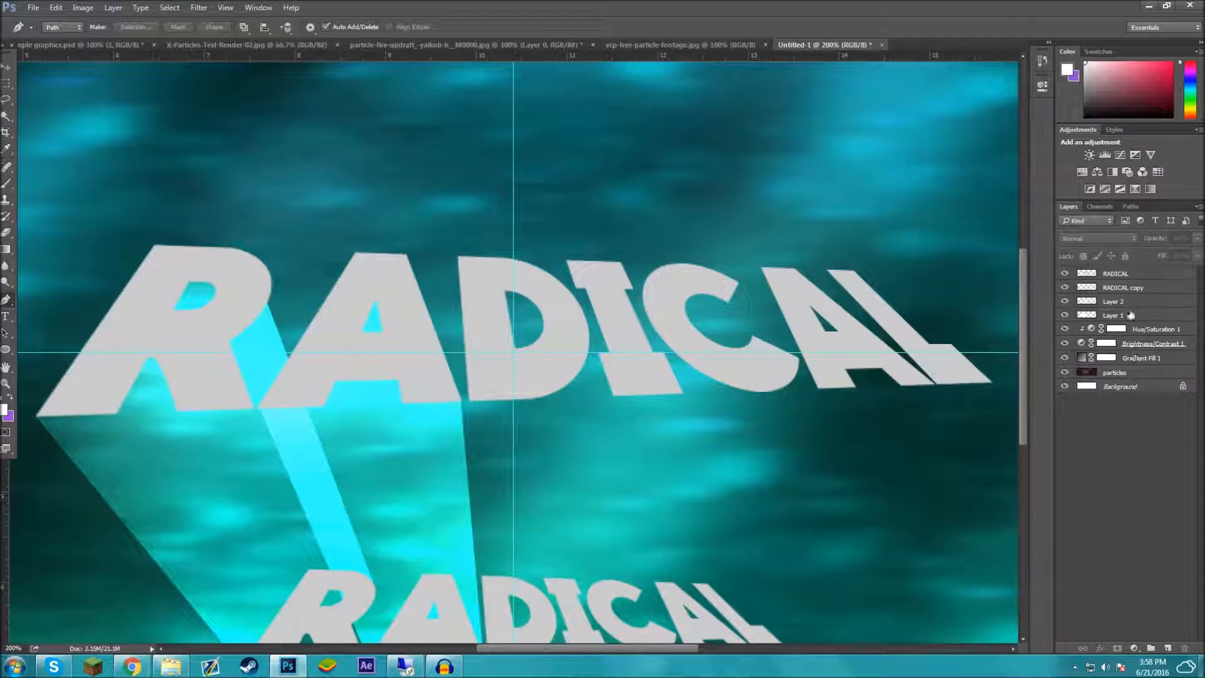
{"action": "left_click", "coordinate": [99, 45]}
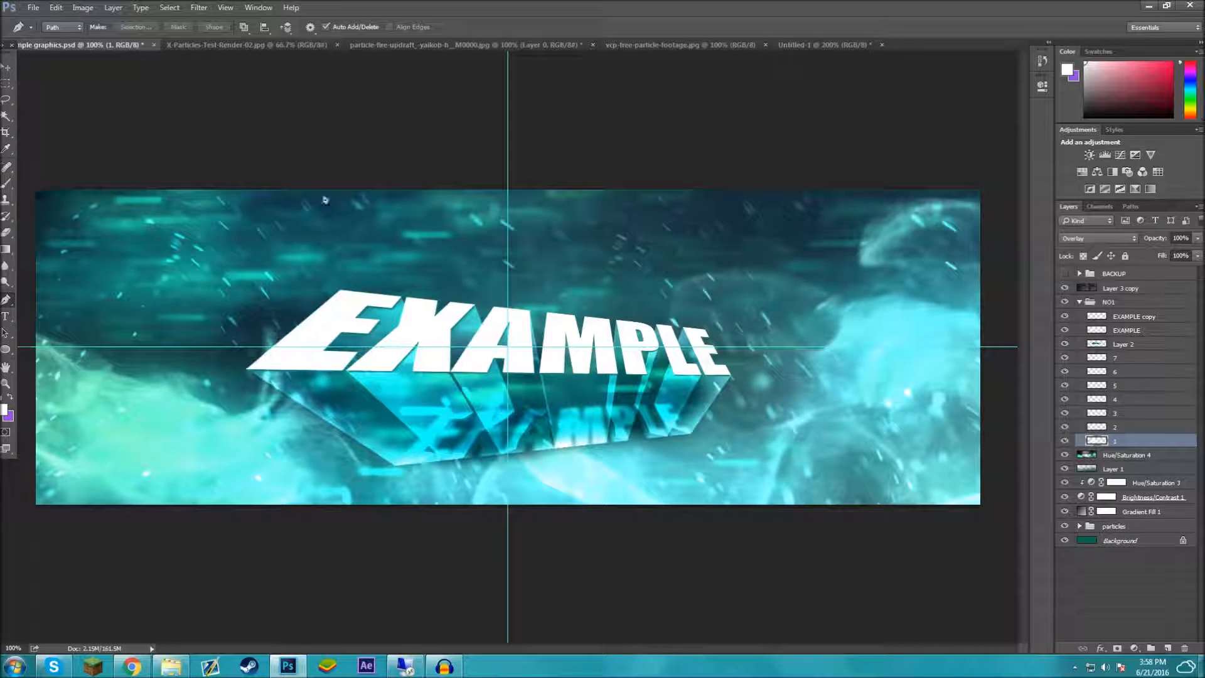
{"action": "left_click", "coordinate": [292, 47]}
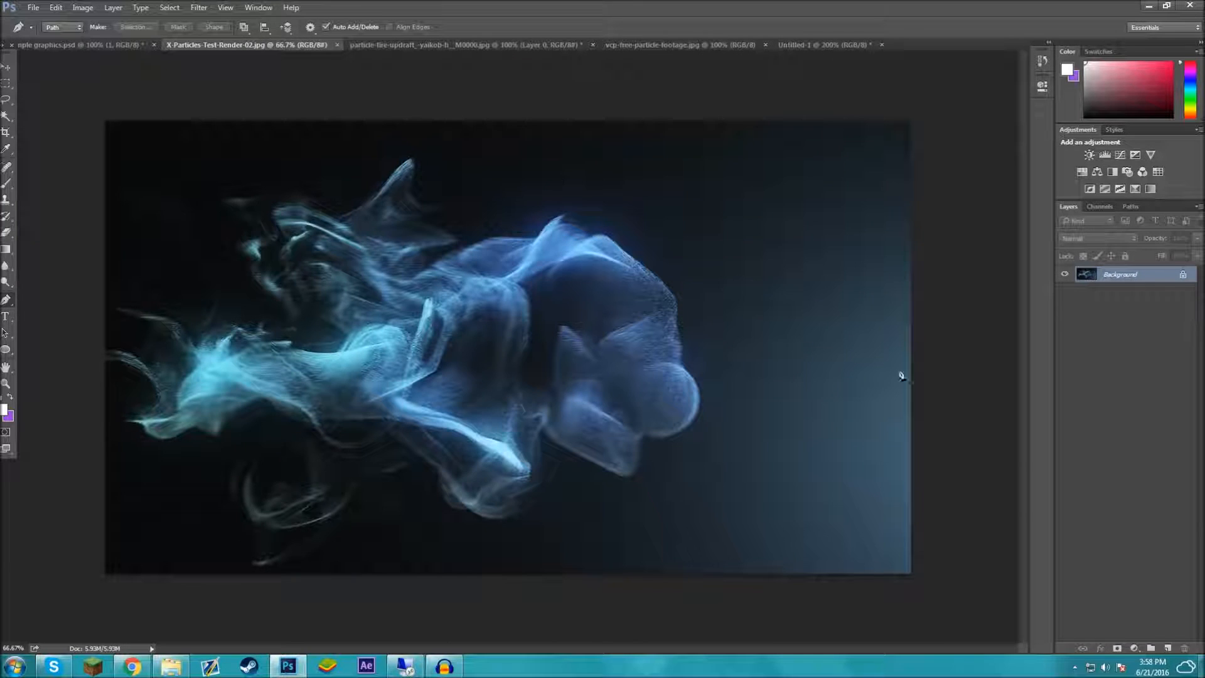
{"action": "left_click", "coordinate": [810, 46]}
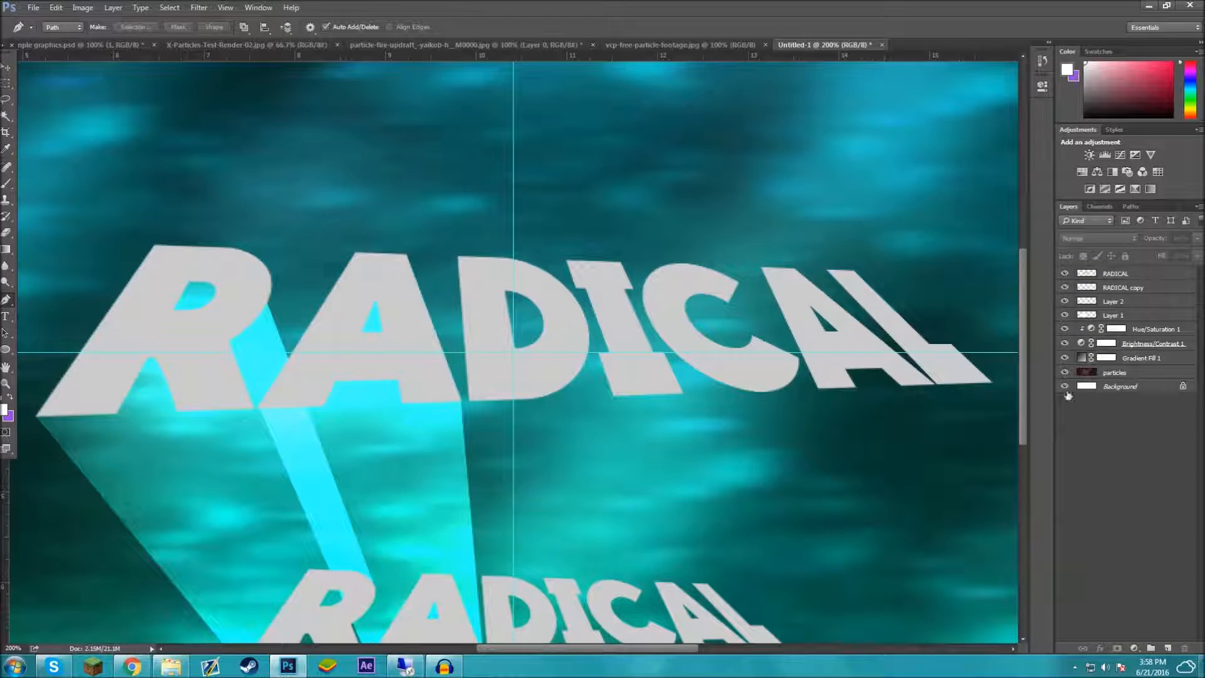
- Add a new layer above Layer 2 and set its blend mode to Overlay
{"action": "scroll", "coordinate": [775, 457], "scroll_direction": "down", "scroll_amount": 3}
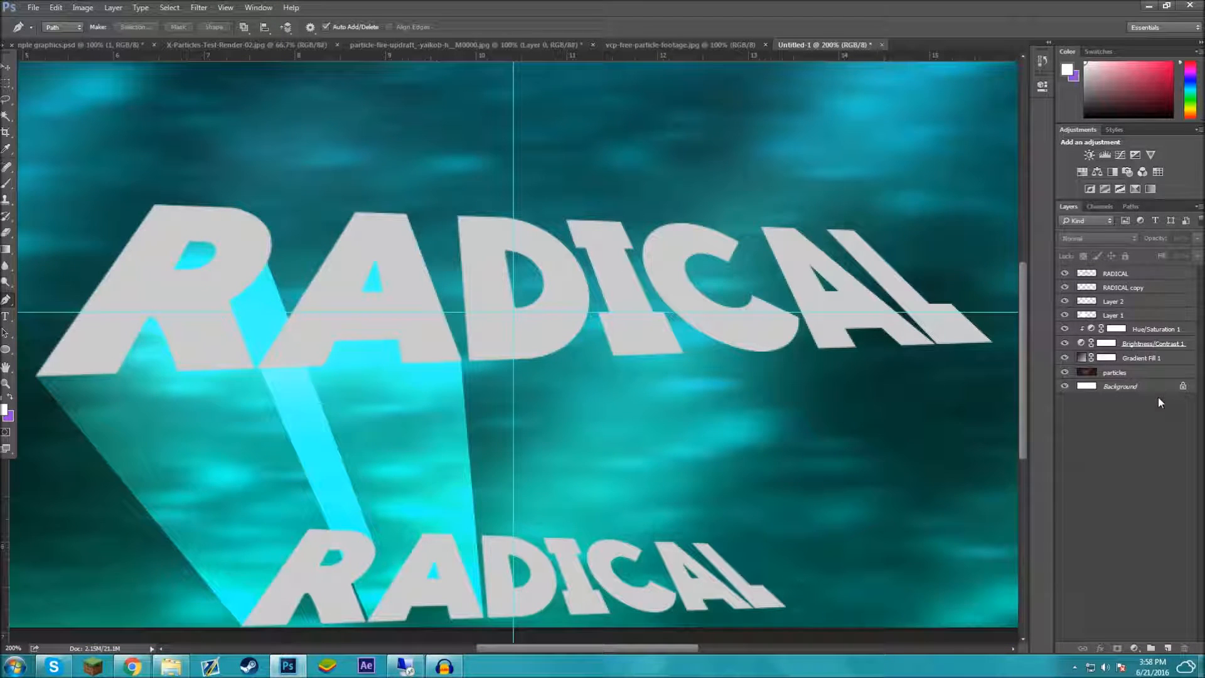
{"action": "left_click", "coordinate": [1128, 301]}
{"action": "left_click", "coordinate": [1168, 648]}
{"action": "left_click", "coordinate": [1097, 238]}
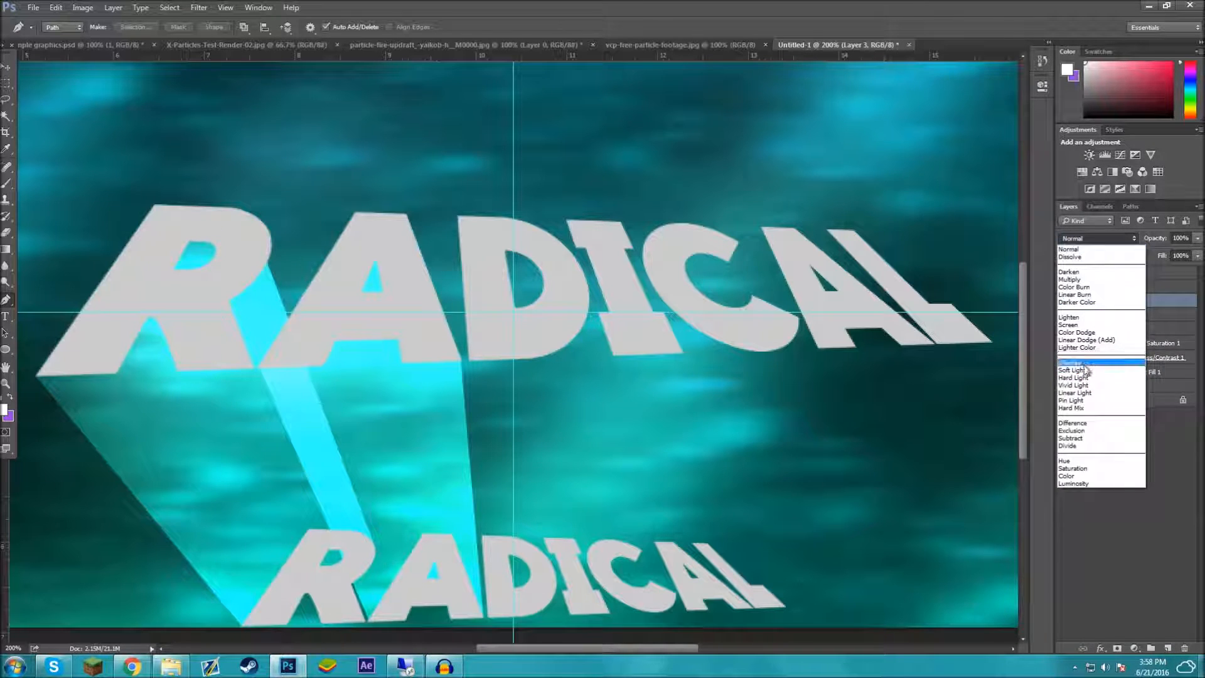
{"action": "left_click", "coordinate": [1084, 362]}
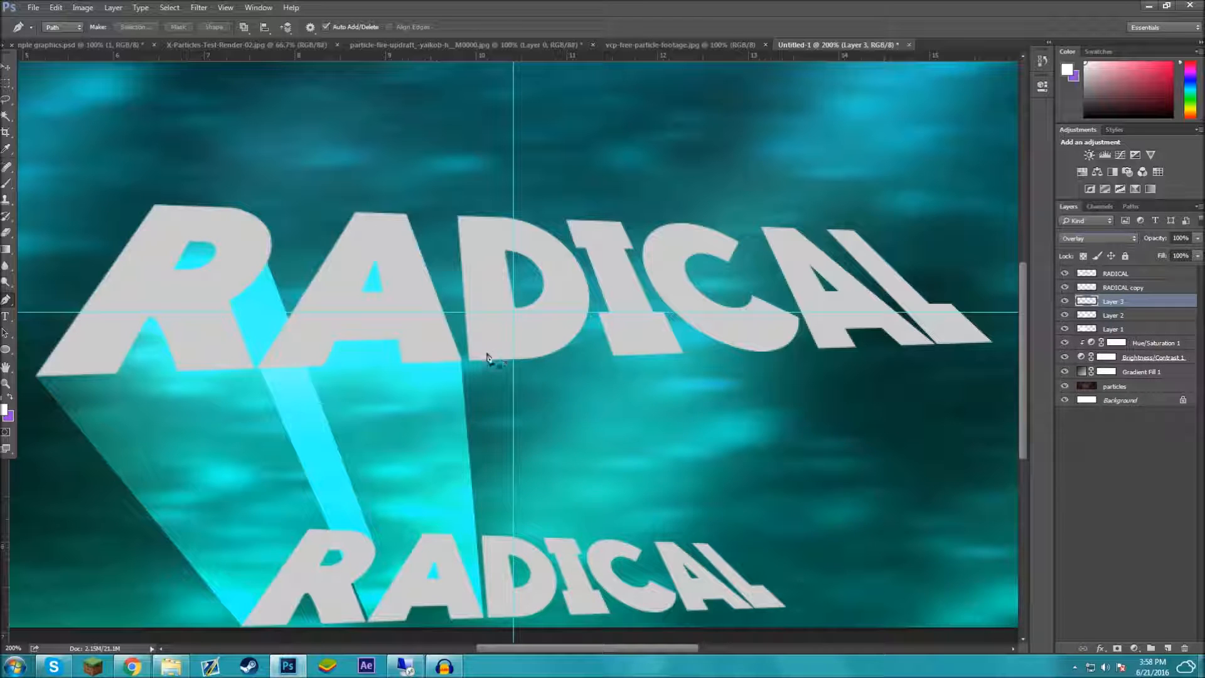
- Draw a closed Pen path joining the outer edges of the large D to those of the small D below
{"action": "left_click", "coordinate": [460, 219]}
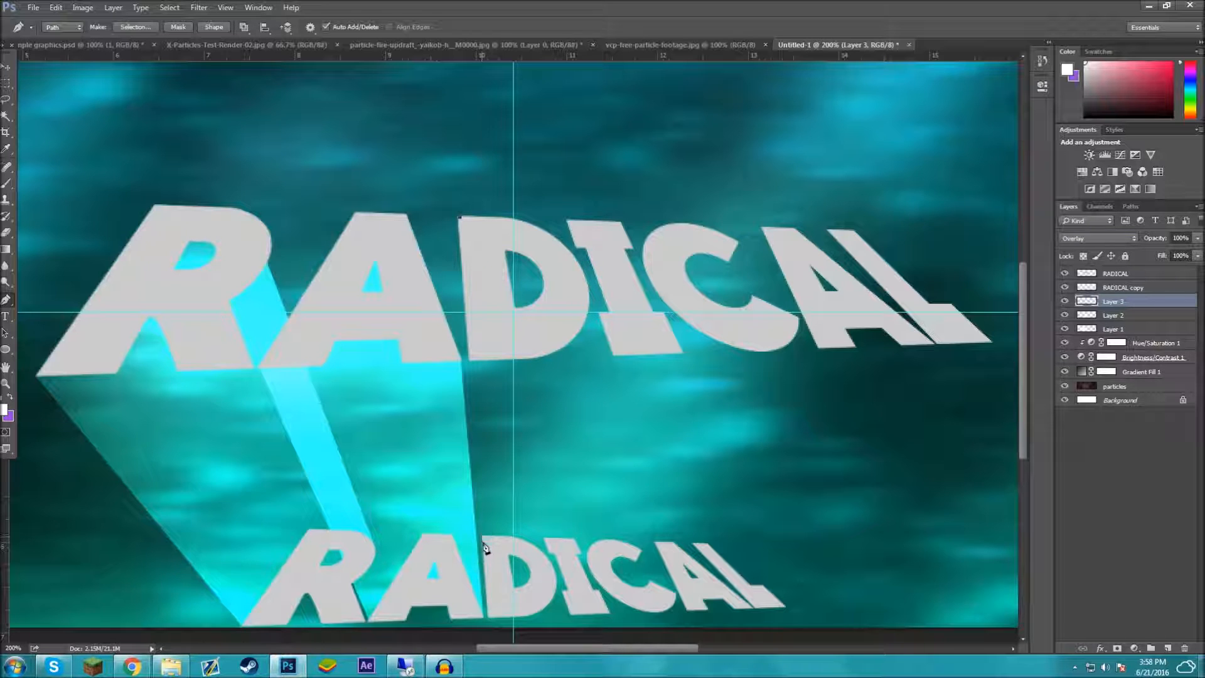
{"action": "left_click", "coordinate": [489, 616]}
{"action": "left_click", "coordinate": [552, 585]}
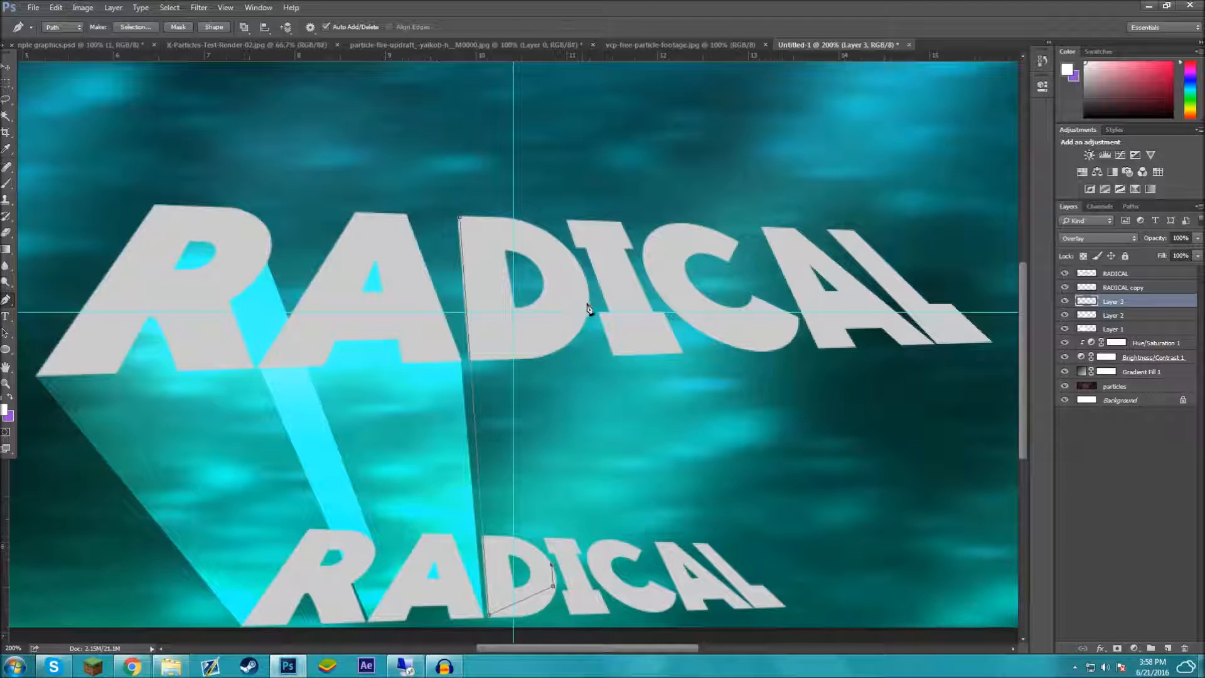
{"action": "left_click", "coordinate": [588, 284]}
{"action": "left_click_drag", "start_coordinate": [460, 220], "coordinate": [477, 247]}
{"action": "right_click", "coordinate": [539, 276]}
{"action": "left_click", "coordinate": [504, 269]}
- Fill the path between the two Ds with white on Layer 3, keeping its blend mode at Overlay
{"action": "right_click", "coordinate": [490, 257]}
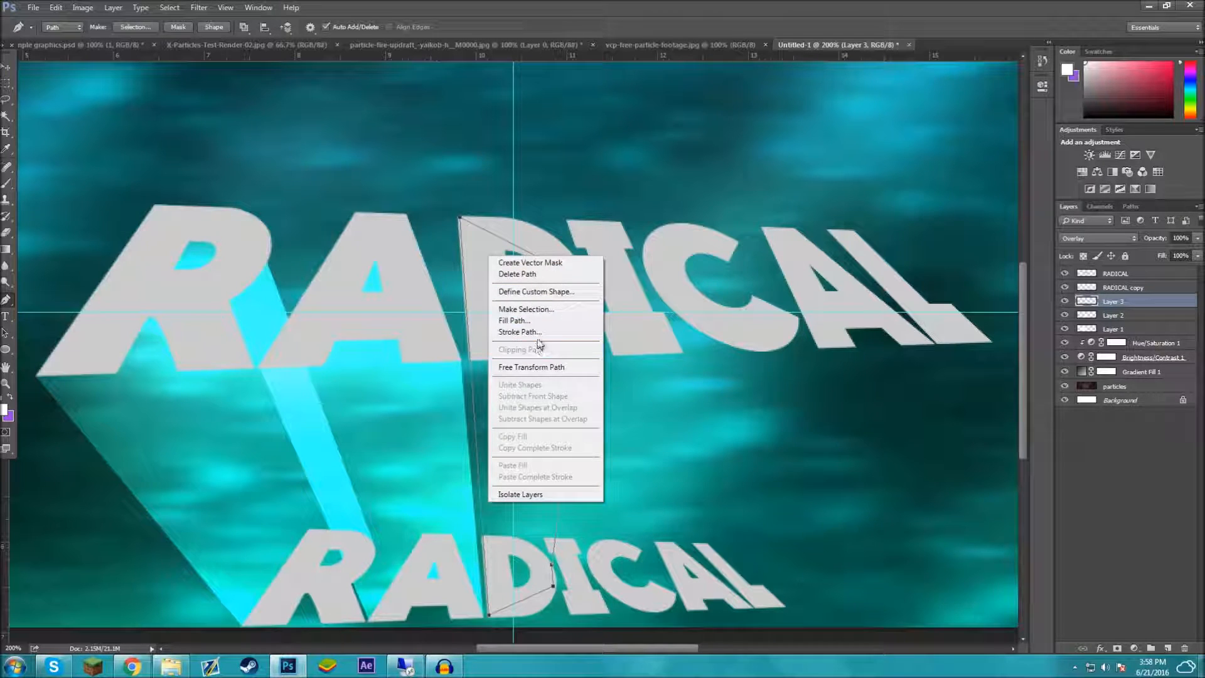
{"action": "left_click", "coordinate": [540, 321]}
{"action": "key", "text": "Return"}
{"action": "left_click", "coordinate": [1095, 239]}
{"action": "left_click", "coordinate": [1116, 364]}
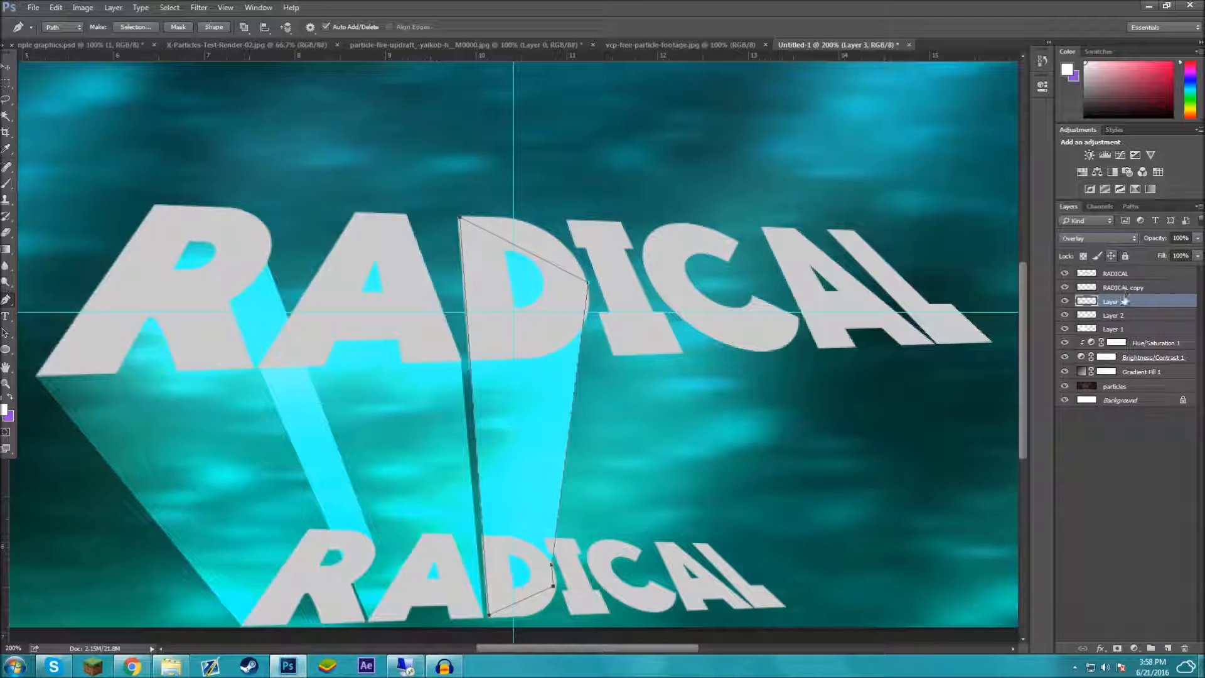
- Remove the D's work path and add a new empty layer above Layer 3
{"action": "left_click", "coordinate": [1131, 206]}
{"action": "left_click", "coordinate": [1123, 270]}
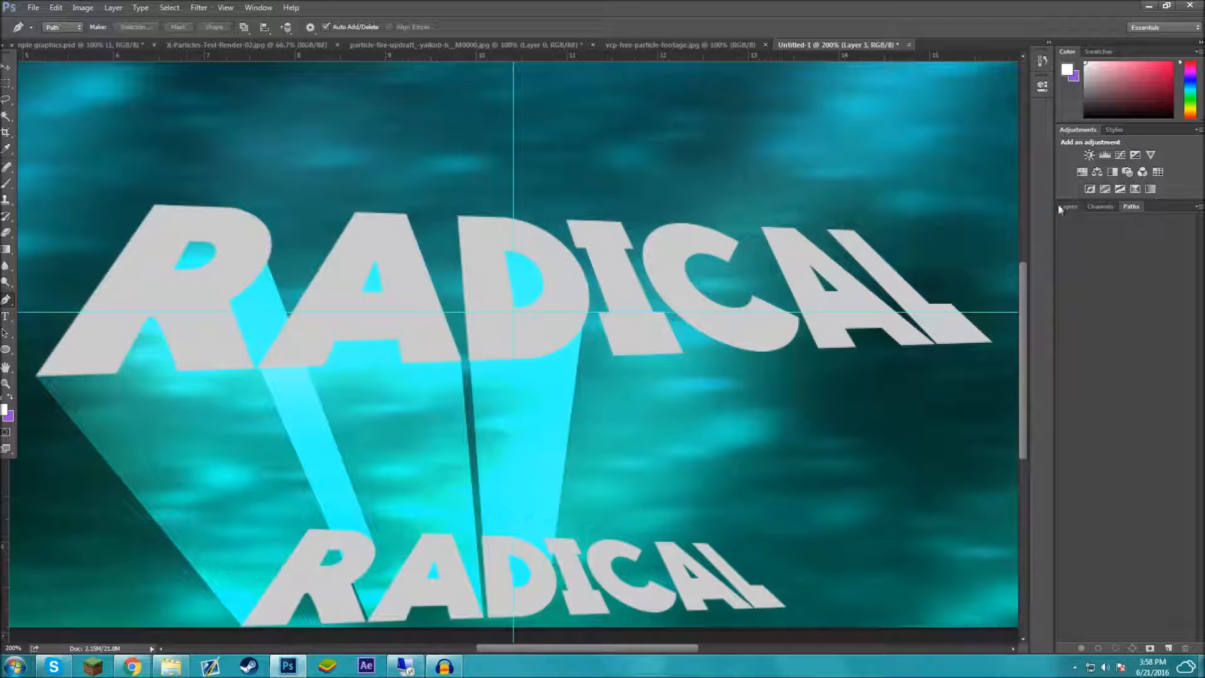
{"action": "left_click", "coordinate": [1068, 207]}
{"action": "left_click", "coordinate": [7, 66]}
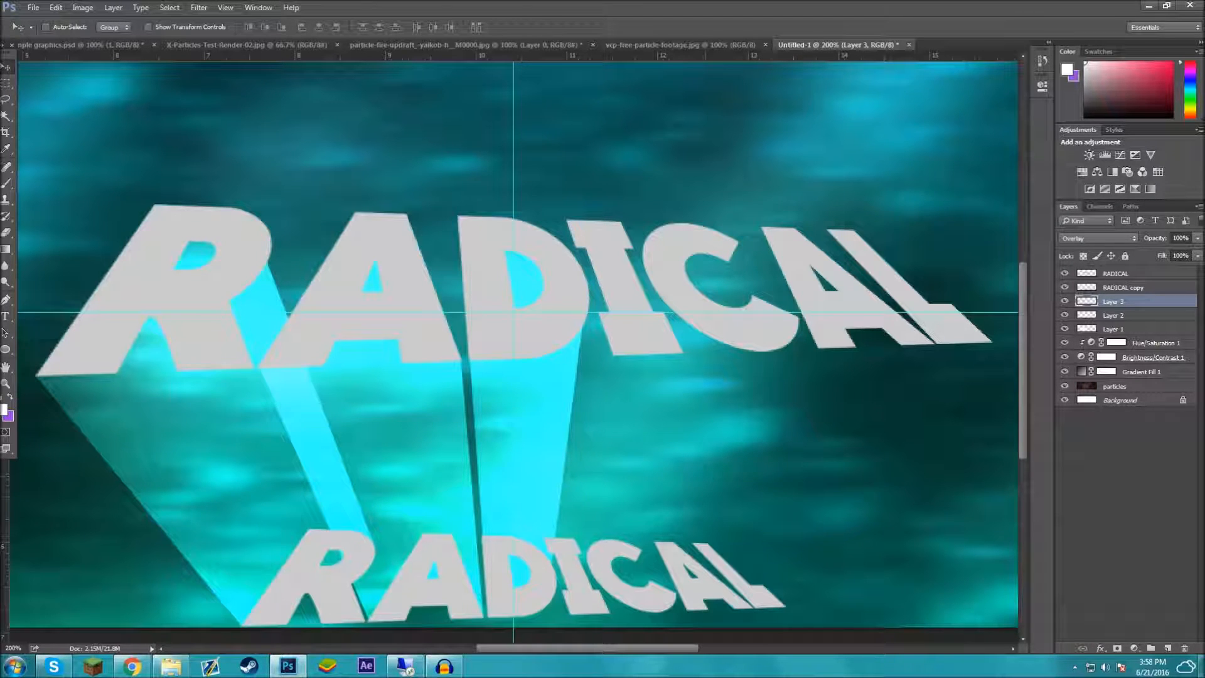
{"action": "left_click", "coordinate": [1170, 647]}
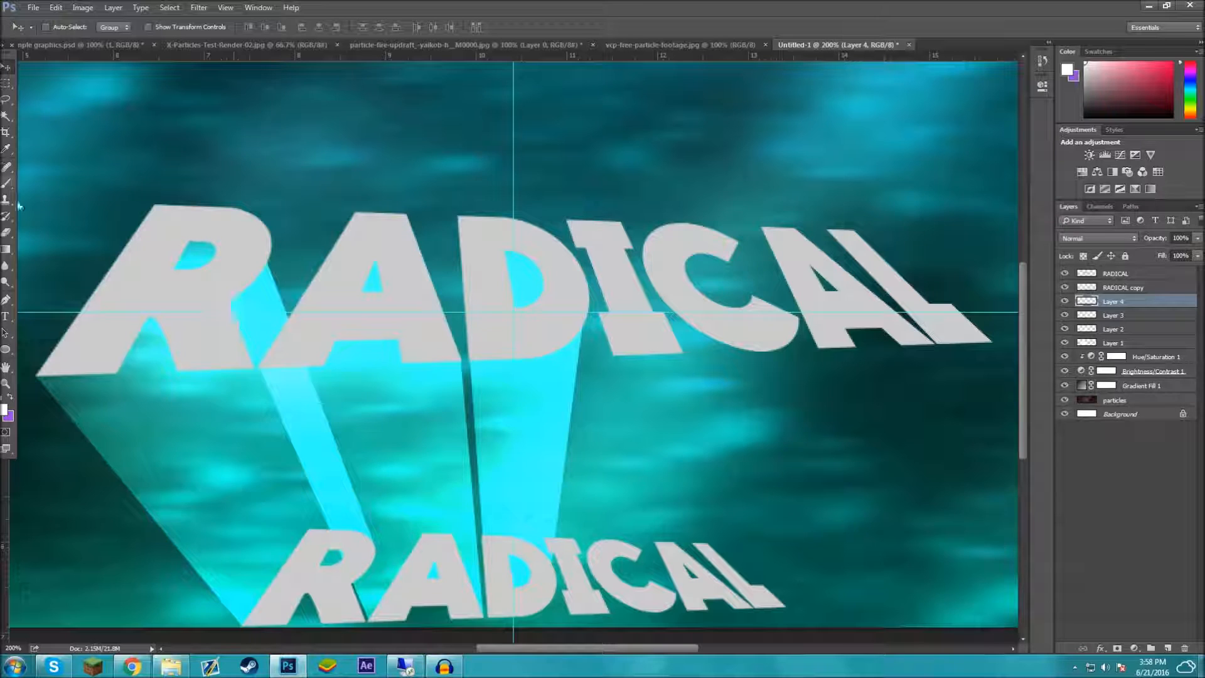
- Draw a closed Pen path on Layer 4 connecting the large letter I to the small I below it
{"action": "left_click", "coordinate": [5, 300]}
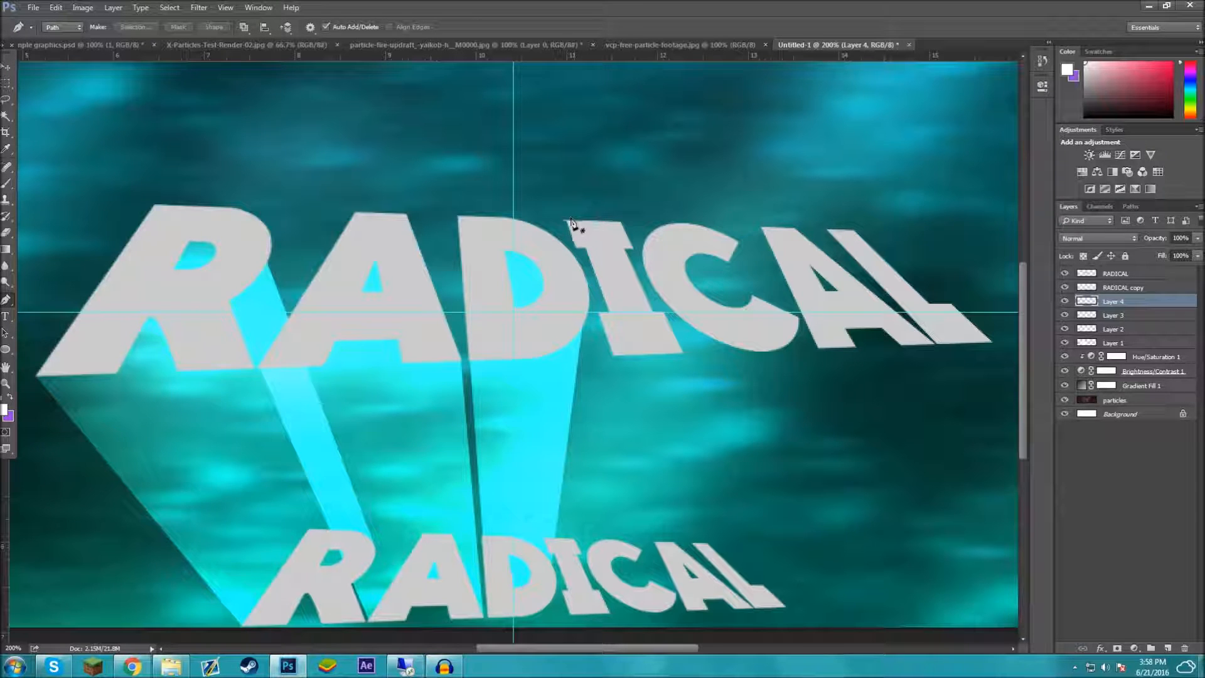
{"action": "left_click", "coordinate": [545, 538]}
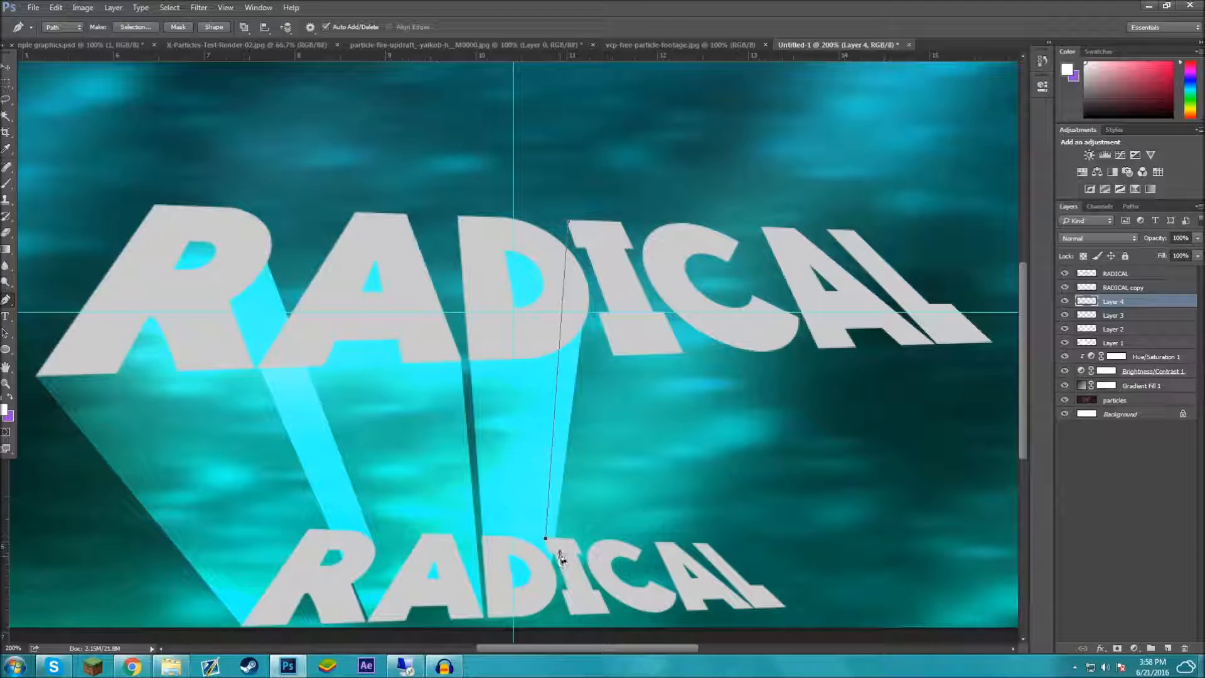
{"action": "left_click", "coordinate": [559, 551]}
{"action": "left_click", "coordinate": [573, 601]}
{"action": "left_click", "coordinate": [609, 613]}
{"action": "left_click", "coordinate": [682, 352]}
{"action": "left_click", "coordinate": [642, 311]}
{"action": "left_click", "coordinate": [608, 224]}
{"action": "left_click", "coordinate": [569, 221]}
- Fill the I path with white and set Layer 4's blend mode to Overlay
{"action": "right_click", "coordinate": [597, 243]}
{"action": "left_click", "coordinate": [646, 315]}
{"action": "key", "text": "Return"}
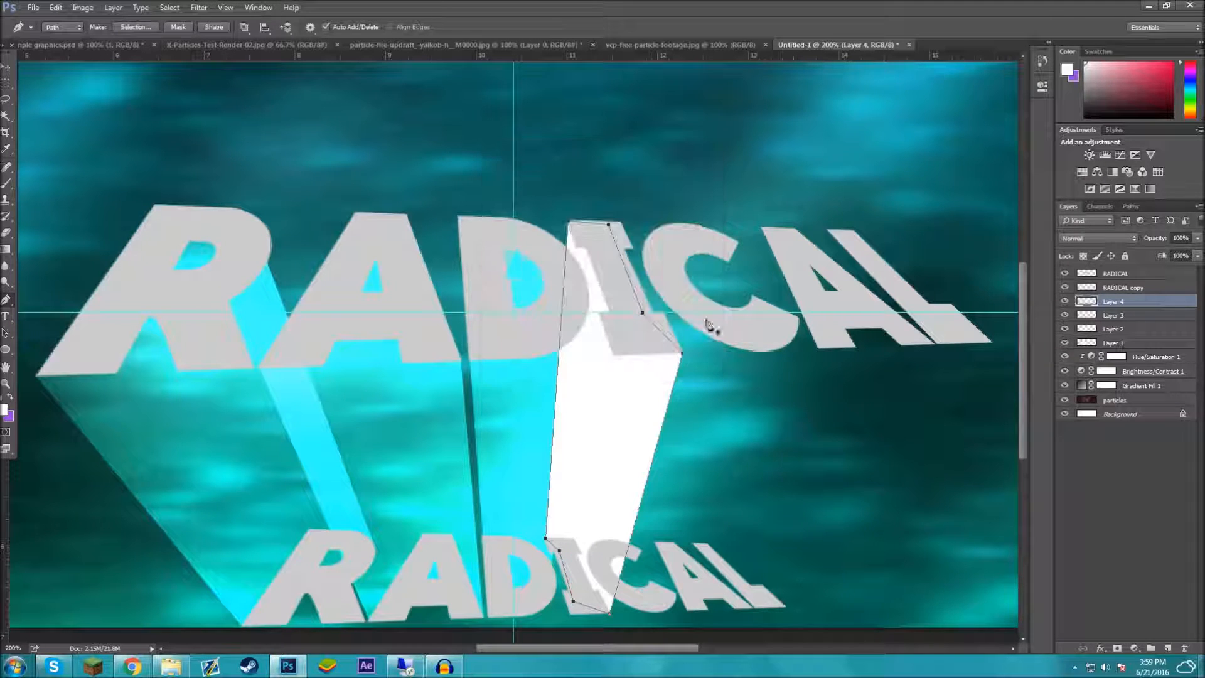
{"action": "left_click", "coordinate": [1121, 239]}
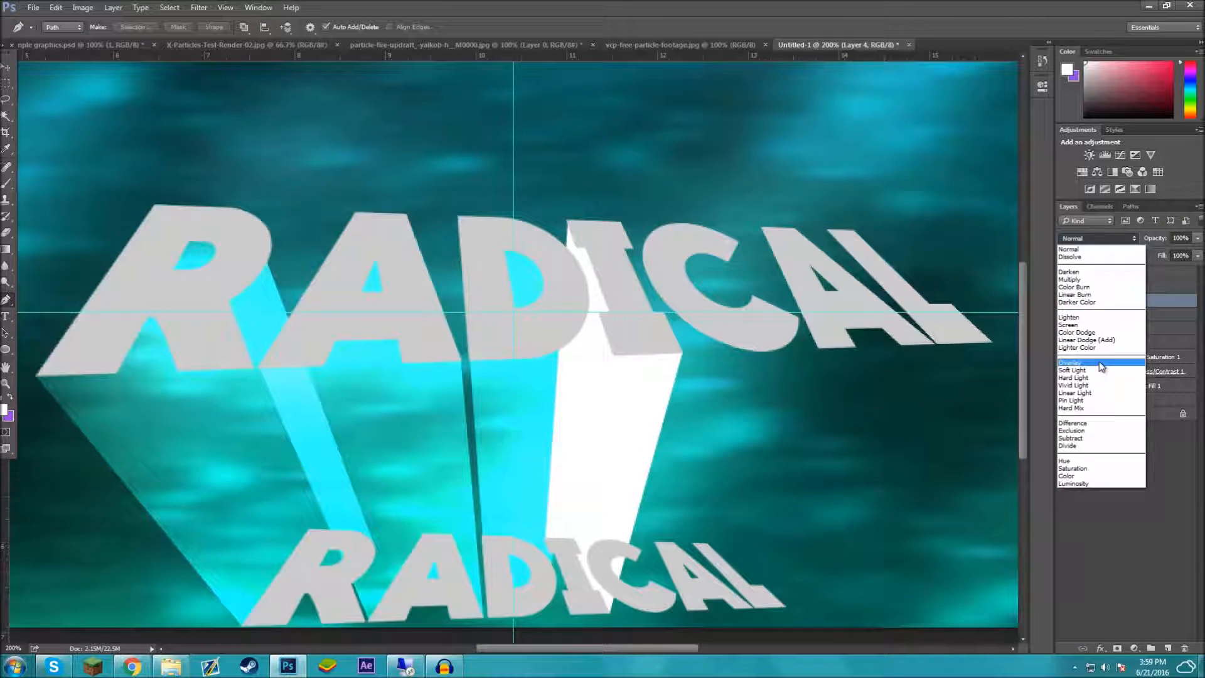
{"action": "left_click", "coordinate": [1128, 368]}
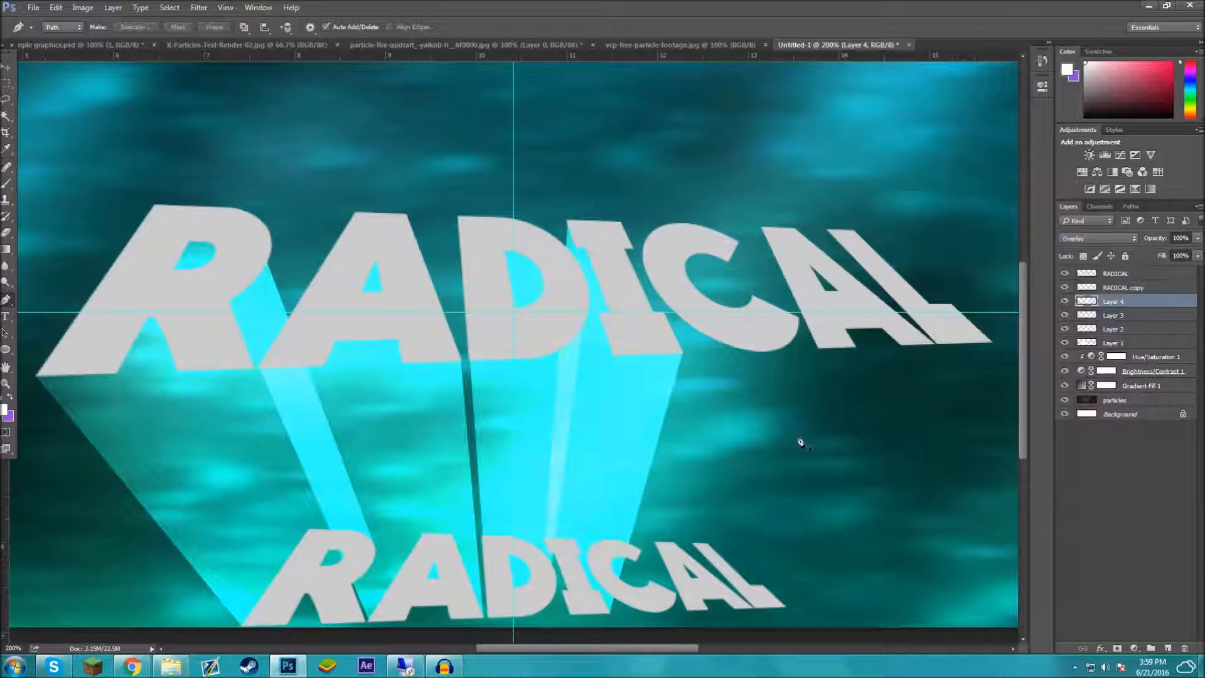
- Add a new layer and draw a closed Pen path connecting the large letter C to the small C
{"action": "left_click", "coordinate": [800, 322]}
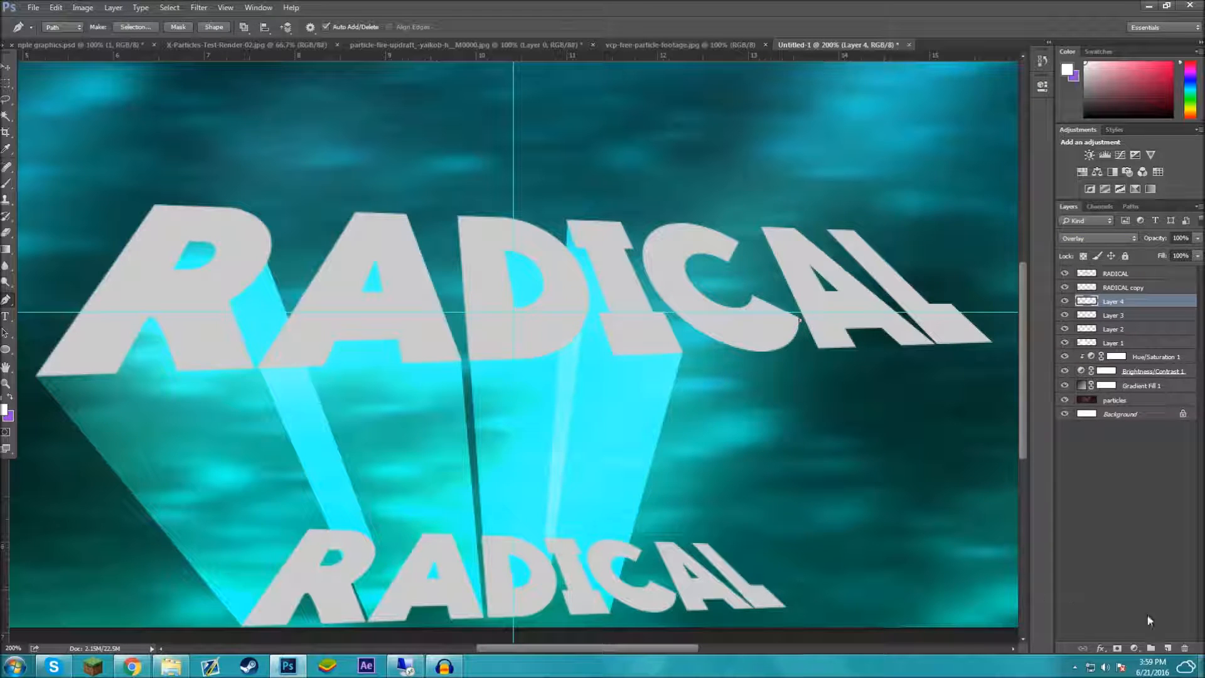
{"action": "left_click", "coordinate": [1167, 648]}
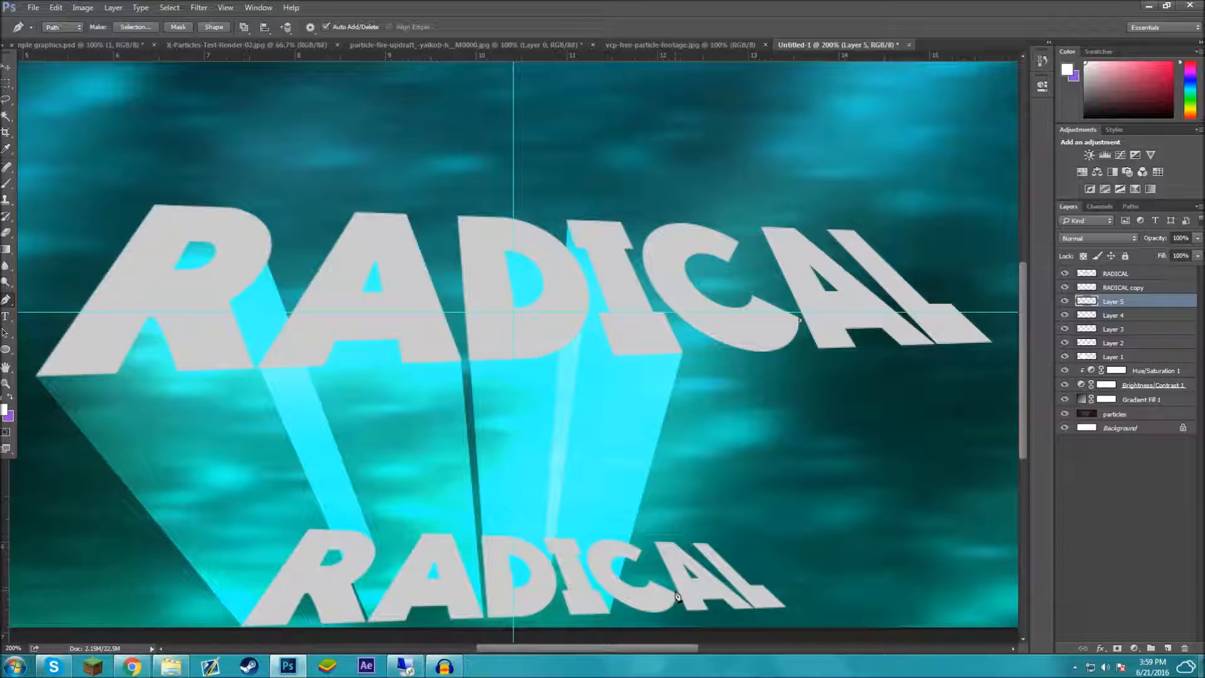
{"action": "left_click", "coordinate": [628, 595]}
{"action": "left_click", "coordinate": [601, 570]}
{"action": "left_click", "coordinate": [587, 556]}
{"action": "left_click", "coordinate": [648, 236]}
{"action": "left_click", "coordinate": [674, 297]}
{"action": "left_click", "coordinate": [726, 336]}
{"action": "left_click", "coordinate": [770, 320]}
- Fill the C path with white and set Layer 5's blend mode to Overlay
{"action": "right_click", "coordinate": [743, 359]}
{"action": "left_click", "coordinate": [766, 425]}
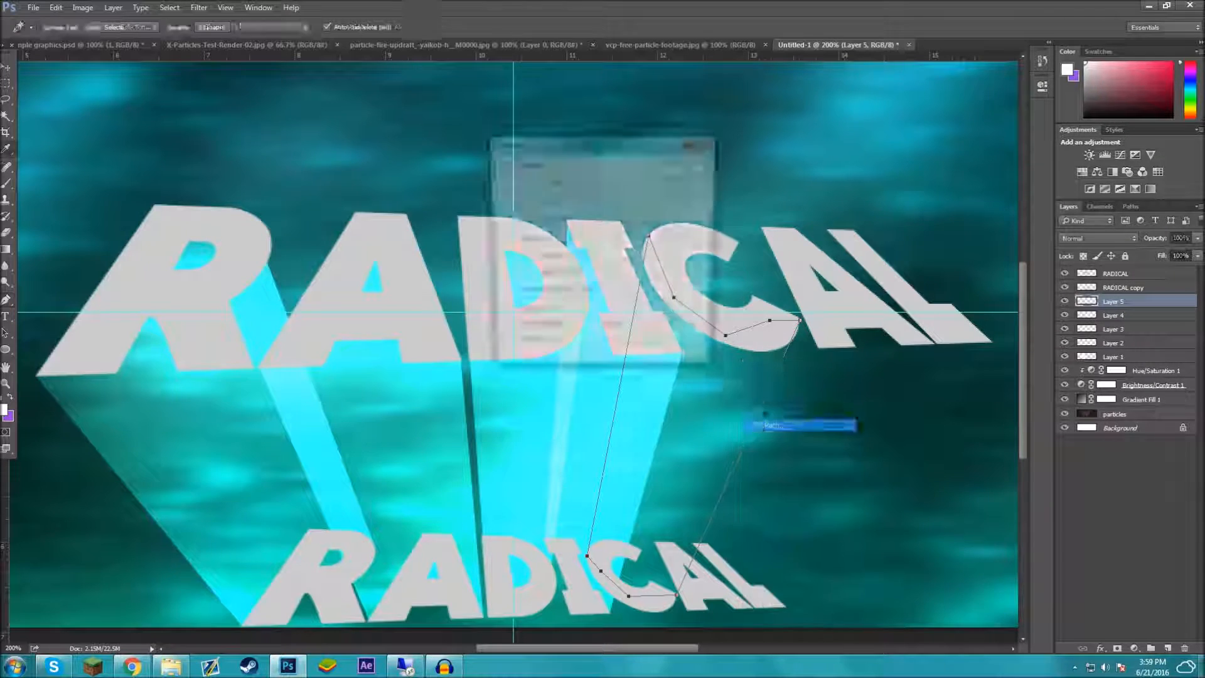
{"action": "key", "text": "Return"}
{"action": "key", "text": "Return"}
{"action": "left_click", "coordinate": [1103, 238]}
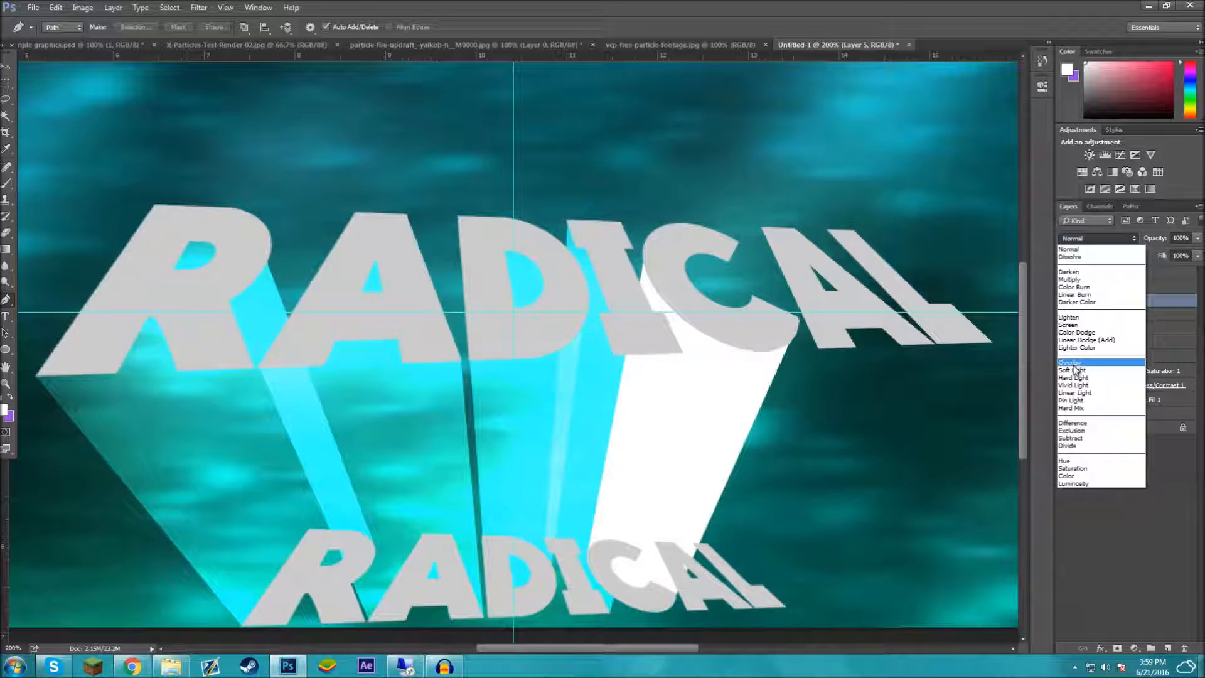
{"action": "left_click", "coordinate": [1070, 363]}
- Add a new layer and draw a closed Pen path connecting the second large A to its small copy
{"action": "left_click", "coordinate": [1168, 648]}
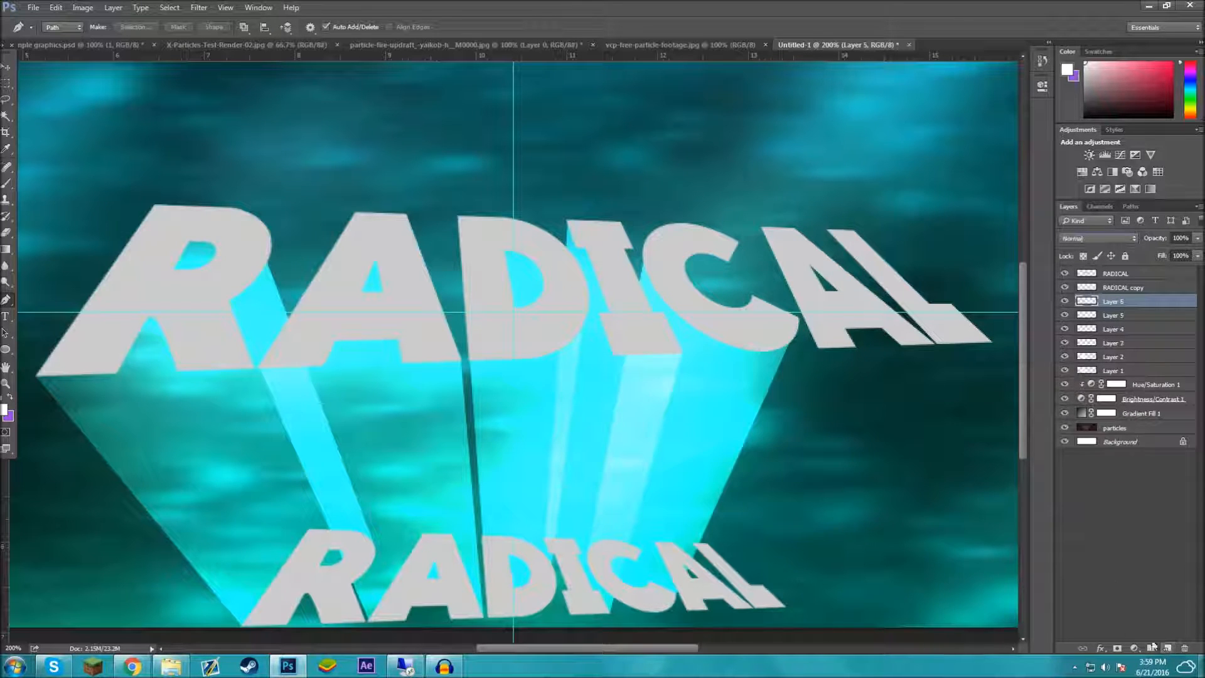
{"action": "left_click", "coordinate": [763, 230]}
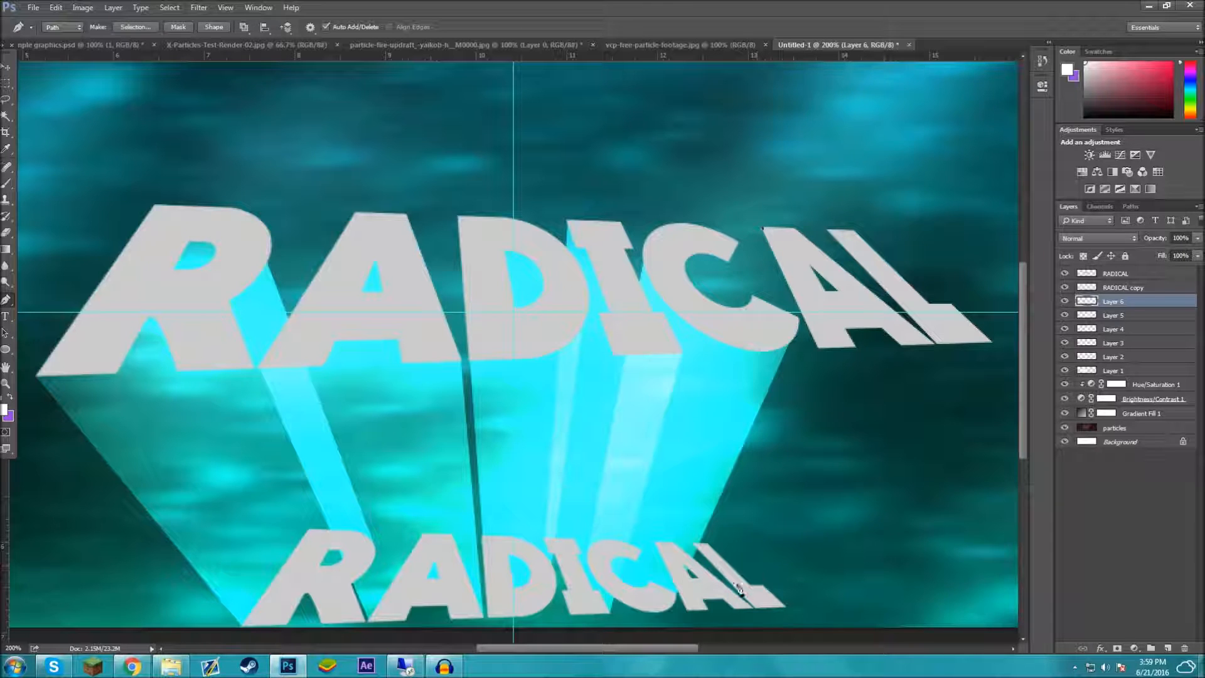
{"action": "left_click", "coordinate": [657, 544]}
{"action": "left_click", "coordinate": [693, 600]}
{"action": "left_click", "coordinate": [705, 586]}
{"action": "left_click", "coordinate": [723, 590]}
{"action": "left_click", "coordinate": [935, 344]}
{"action": "left_click", "coordinate": [813, 269]}
{"action": "left_click", "coordinate": [821, 255]}
{"action": "left_click", "coordinate": [763, 229]}
- Fill the path of the second A with white and set Layer 6's blend mode to Overlay
{"action": "right_click", "coordinate": [778, 226]}
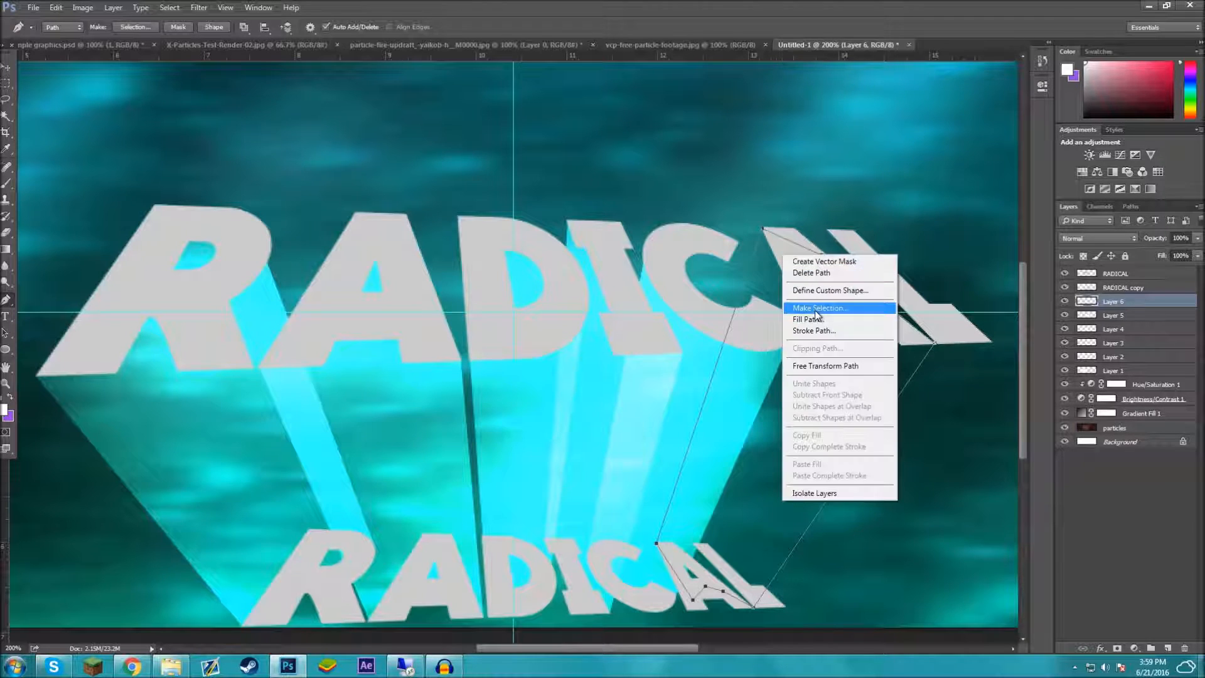
{"action": "left_click", "coordinate": [816, 319]}
{"action": "key", "text": "Return"}
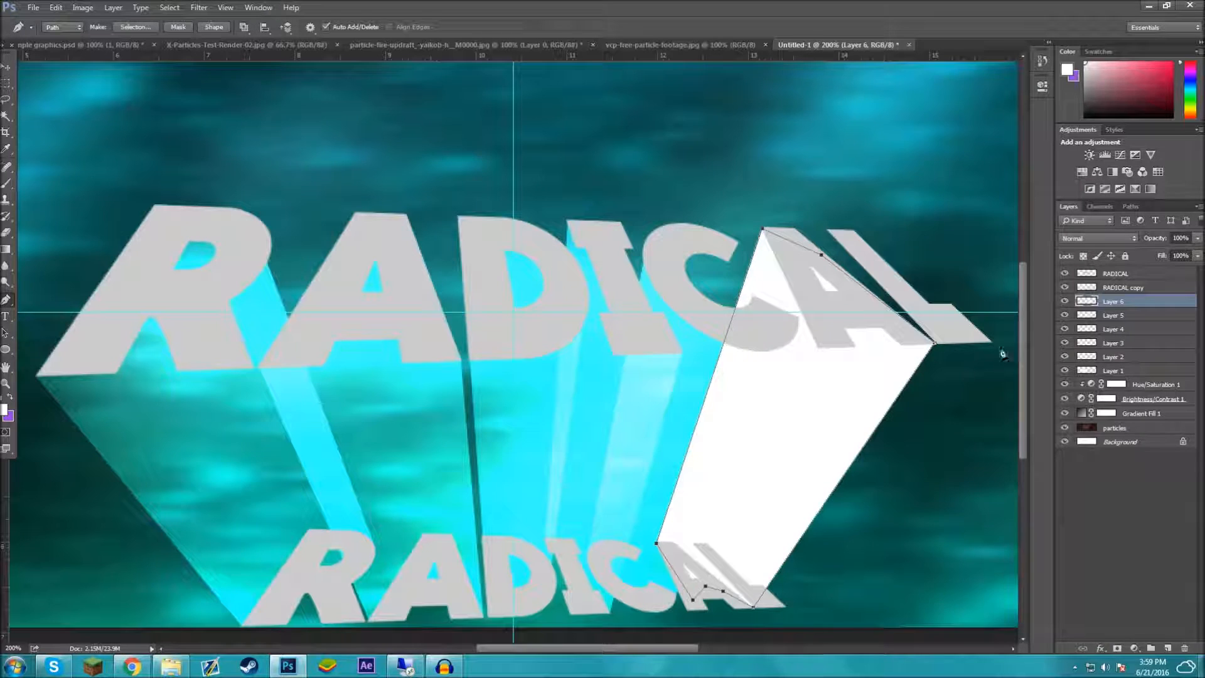
{"action": "left_click", "coordinate": [1098, 238]}
{"action": "left_click", "coordinate": [1095, 363]}
- Add a new layer and draw a closed Pen path connecting the large letter L to the small L
{"action": "left_click", "coordinate": [1167, 650]}
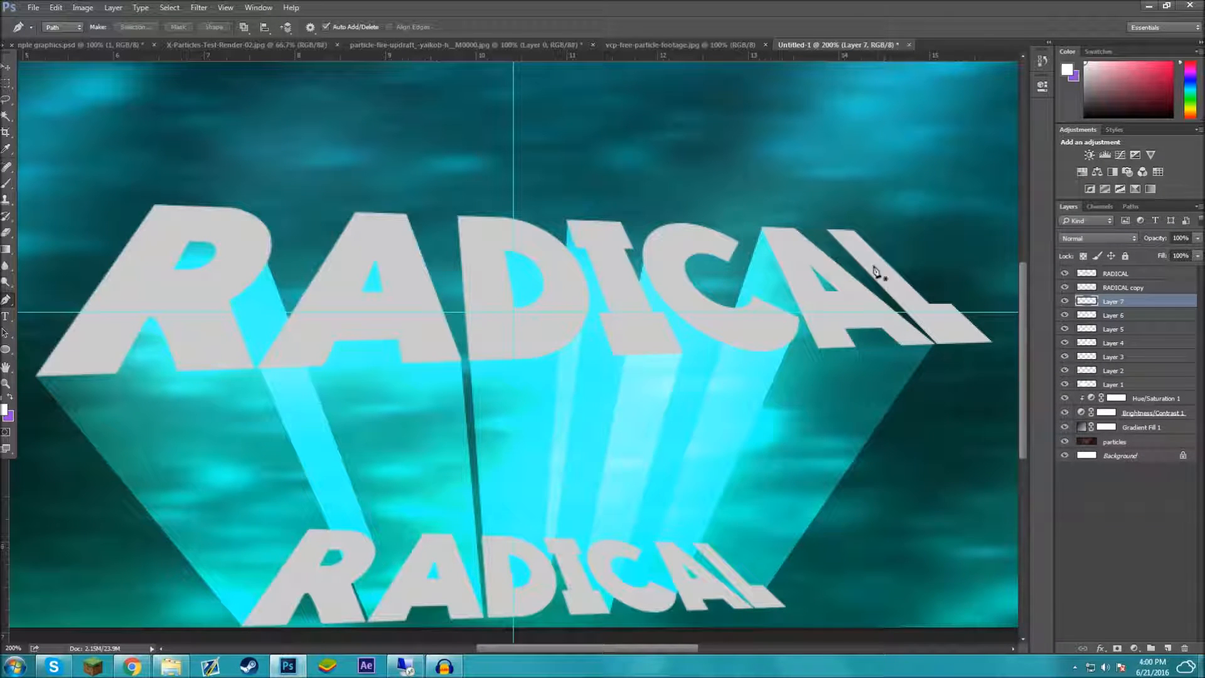
{"action": "left_click", "coordinate": [829, 232]}
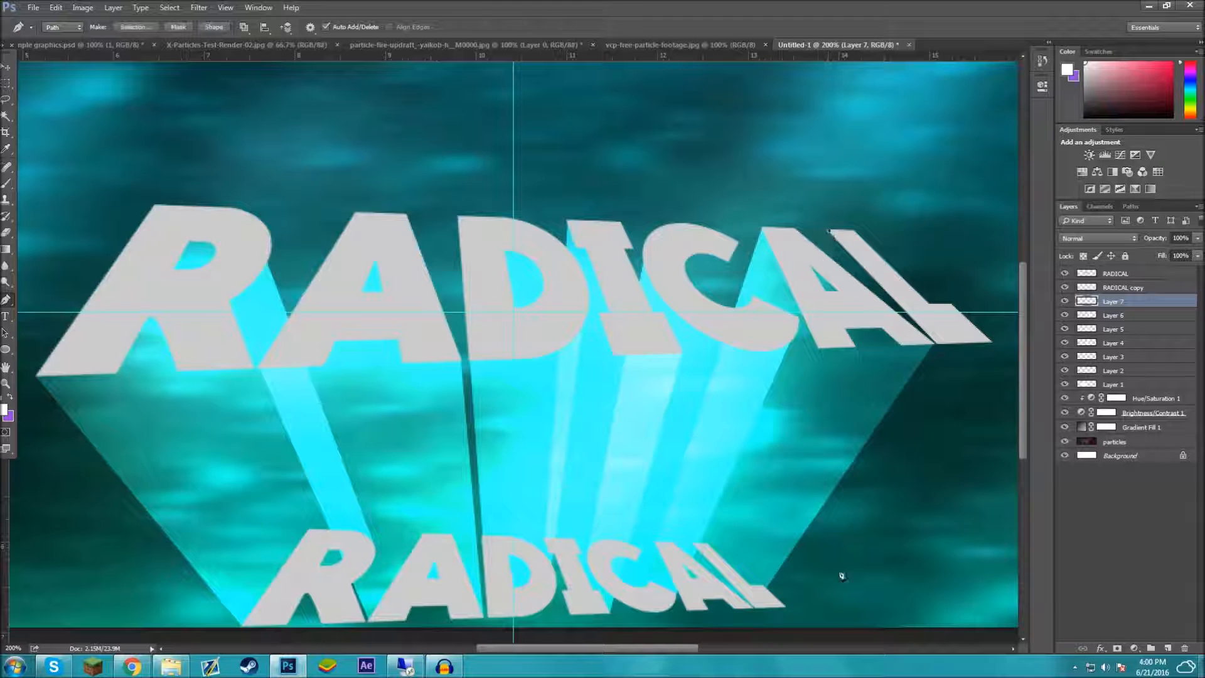
{"action": "left_click", "coordinate": [694, 546]}
{"action": "left_click", "coordinate": [752, 600]}
{"action": "left_click", "coordinate": [992, 342]}
{"action": "left_click", "coordinate": [910, 306]}
{"action": "left_click", "coordinate": [845, 238]}
- Fill the L path with white and set Layer 7's blend mode to Overlay
{"action": "right_click", "coordinate": [841, 264]}
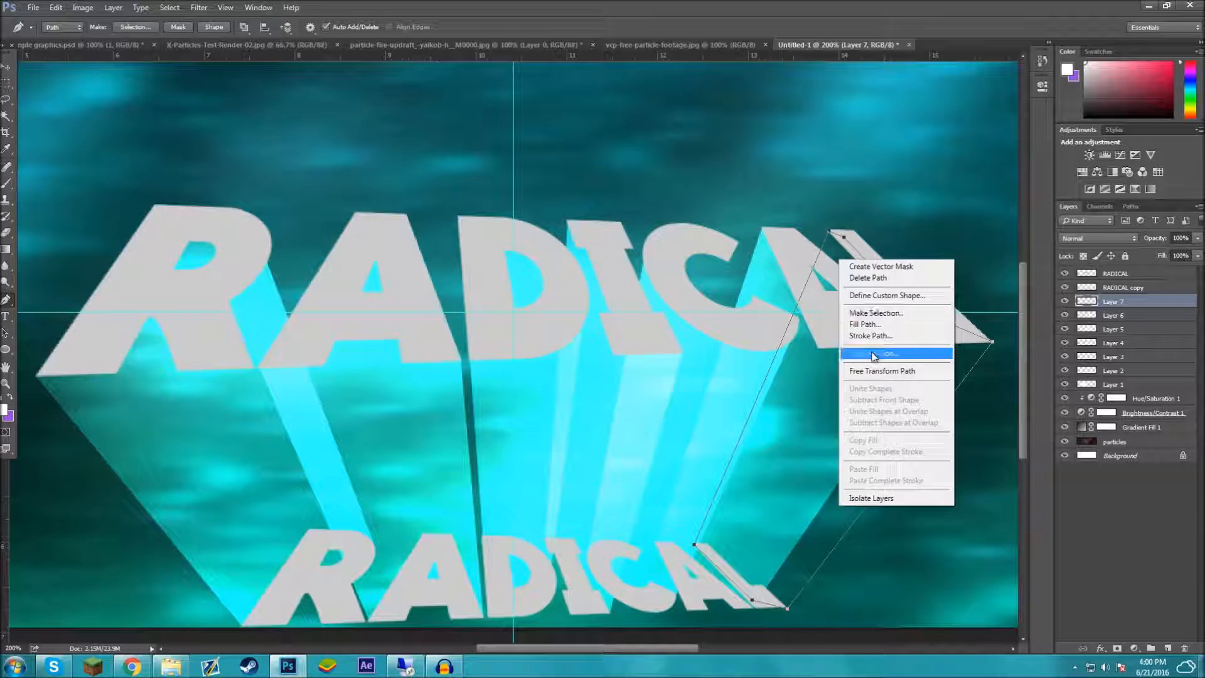
{"action": "left_click", "coordinate": [866, 337]}
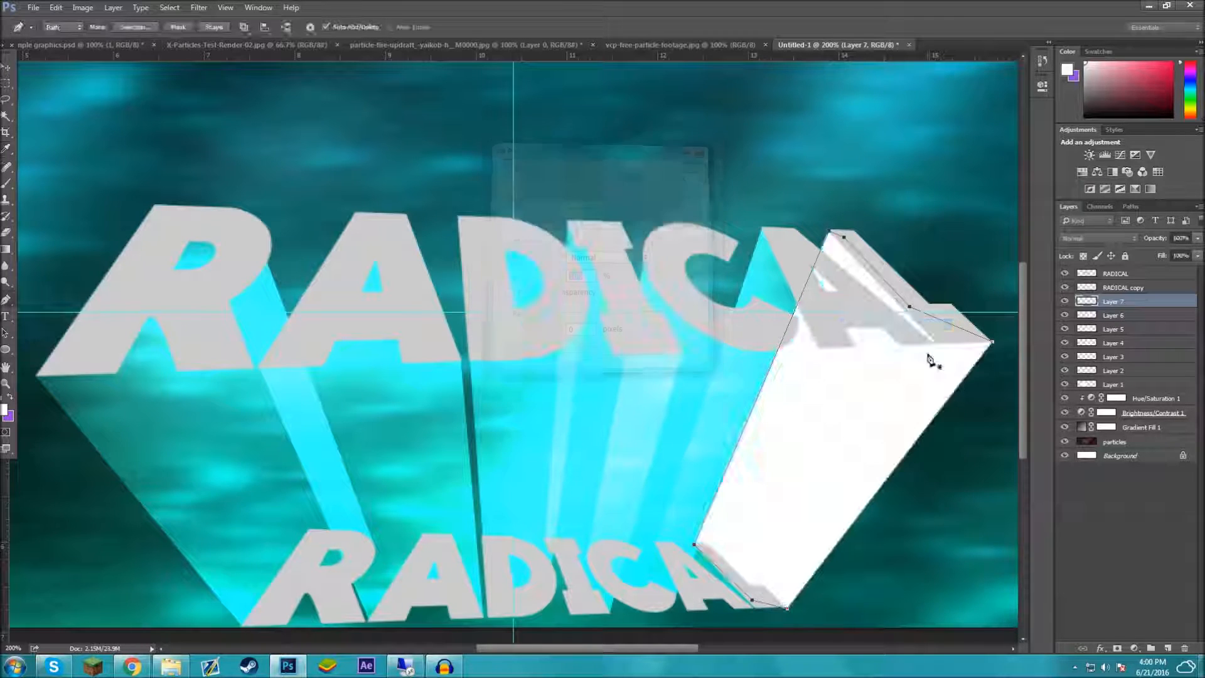
{"action": "left_click", "coordinate": [1106, 239]}
{"action": "left_click", "coordinate": [1089, 363]}
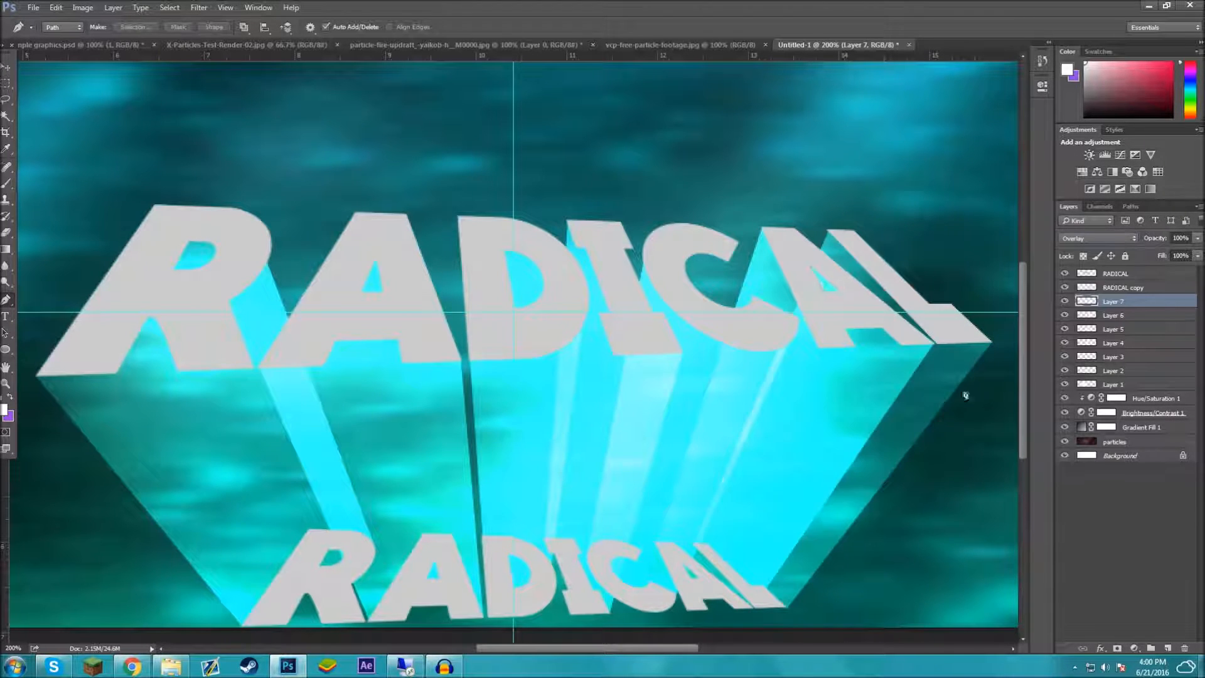
- Examine the numbered extrusion layers and the EXAMPLE text layer in the example graphics document for reference
{"action": "left_click", "coordinate": [6, 66]}
{"action": "key", "text": "ctrl+minus"}
{"action": "key", "text": "ctrl+minus"}
{"action": "key", "text": "ctrl+minus"}
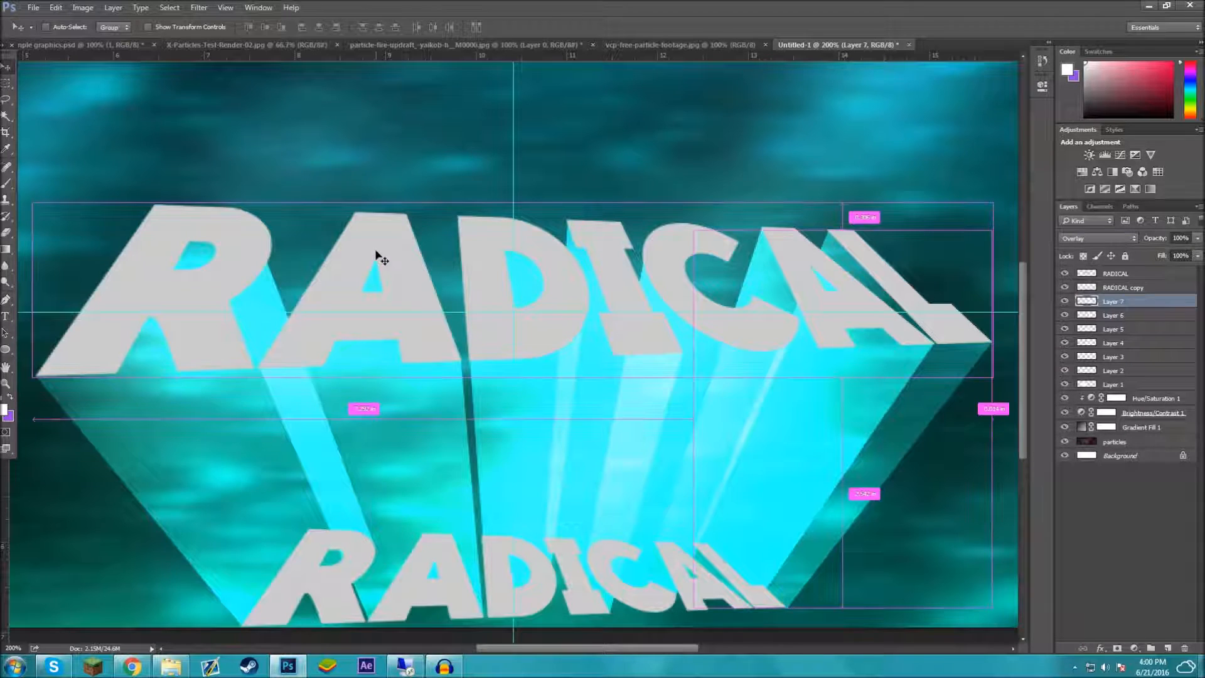
{"action": "left_click", "coordinate": [85, 43]}
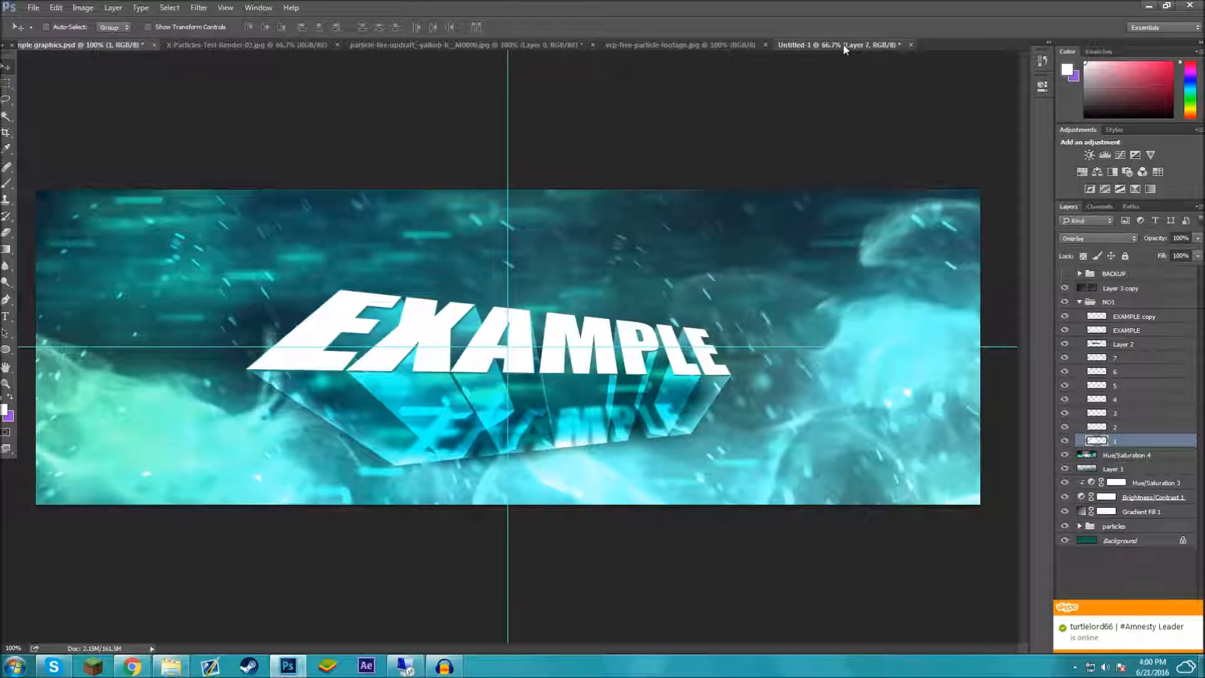
{"action": "left_click", "coordinate": [842, 43]}
{"action": "left_click", "coordinate": [84, 46]}
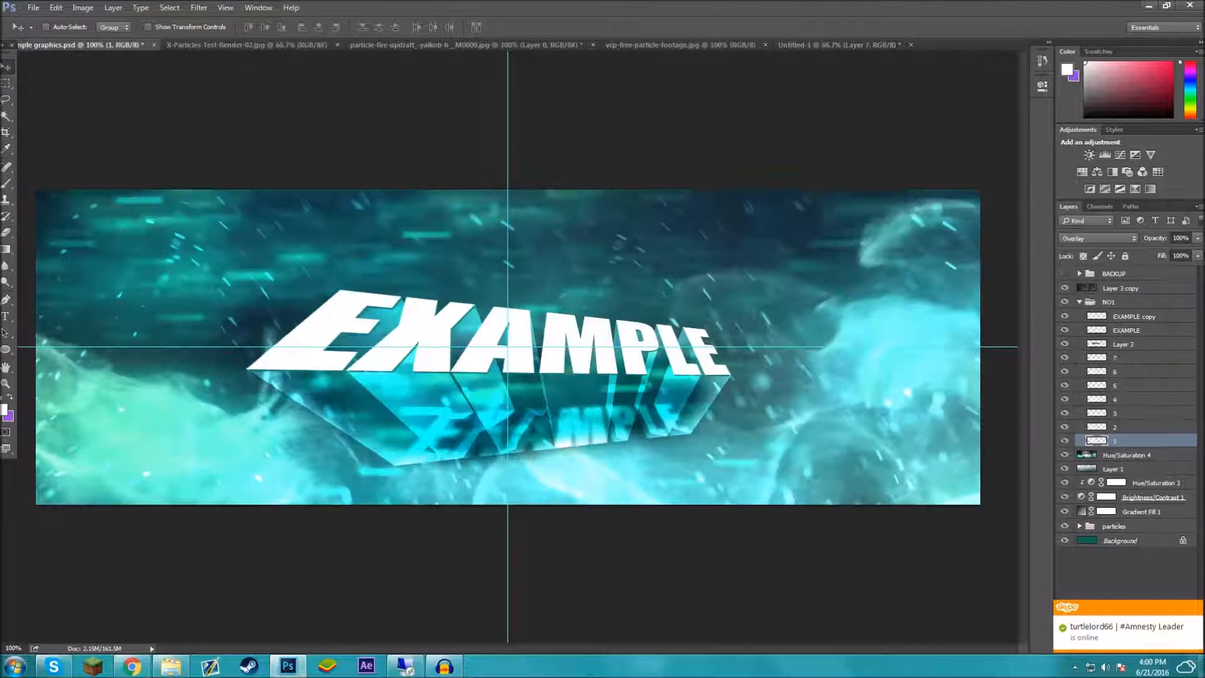
{"action": "left_click", "coordinate": [1128, 399]}
{"action": "left_click", "coordinate": [1128, 426]}
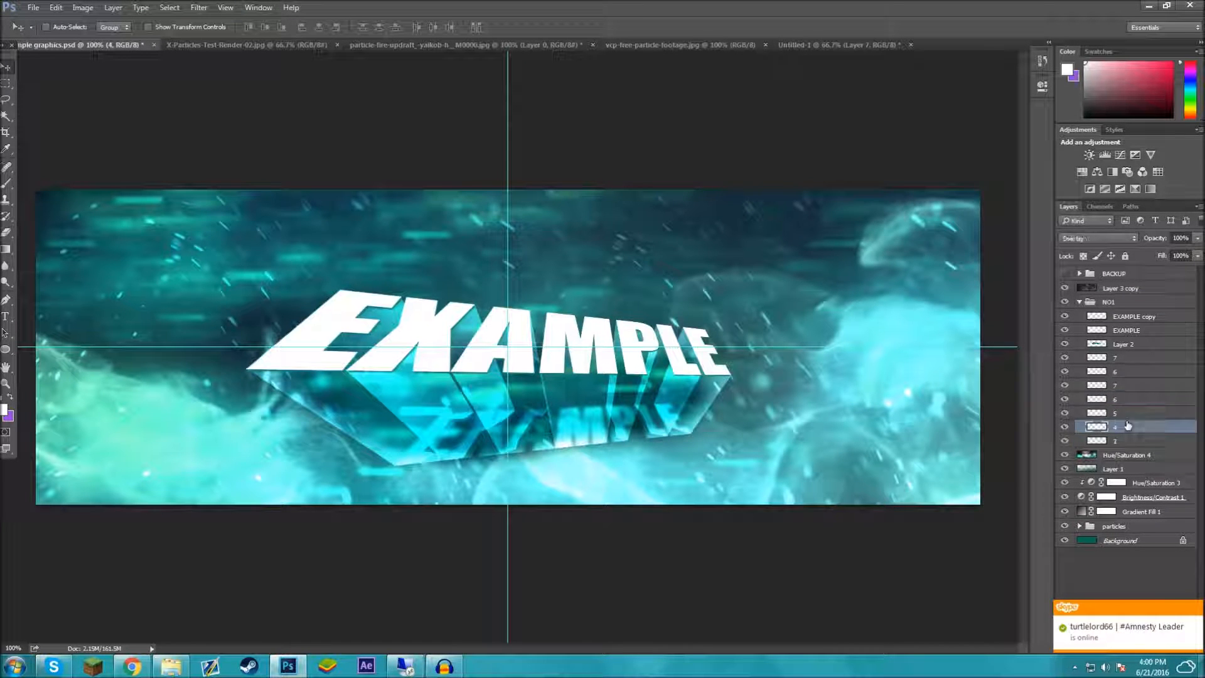
{"action": "left_click", "coordinate": [1128, 398]}
{"action": "left_click", "coordinate": [1127, 418]}
{"action": "left_click", "coordinate": [1131, 388]}
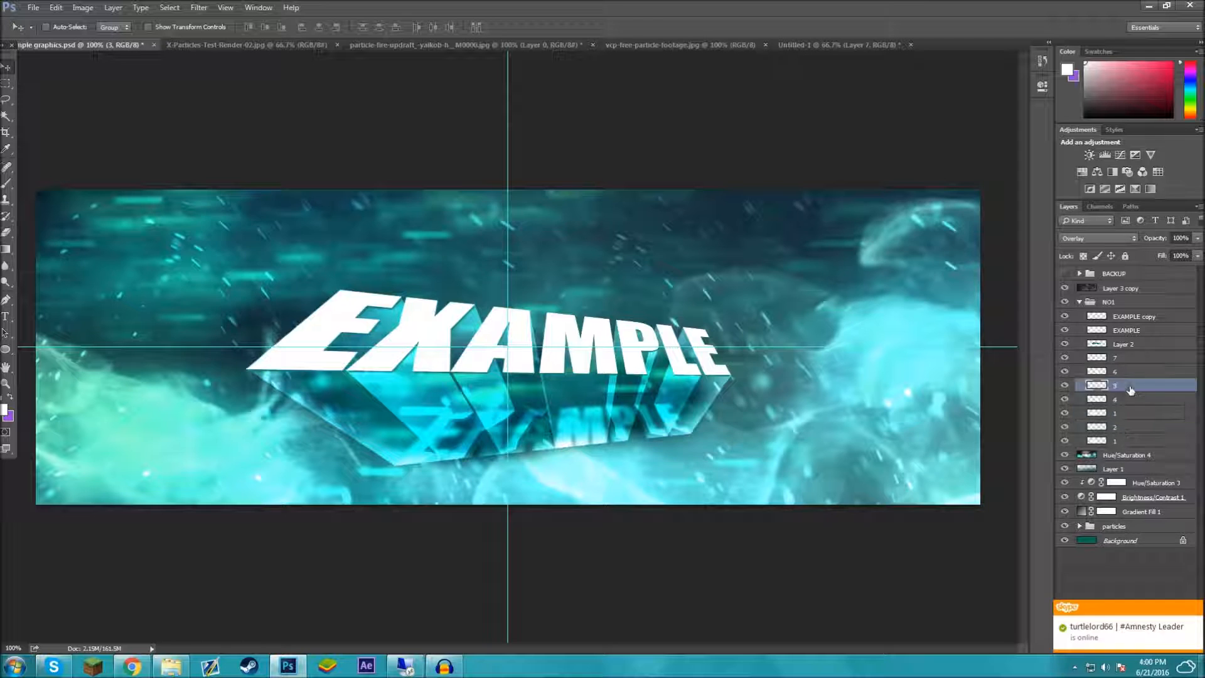
{"action": "left_click", "coordinate": [1132, 373]}
{"action": "left_click", "coordinate": [1129, 332]}
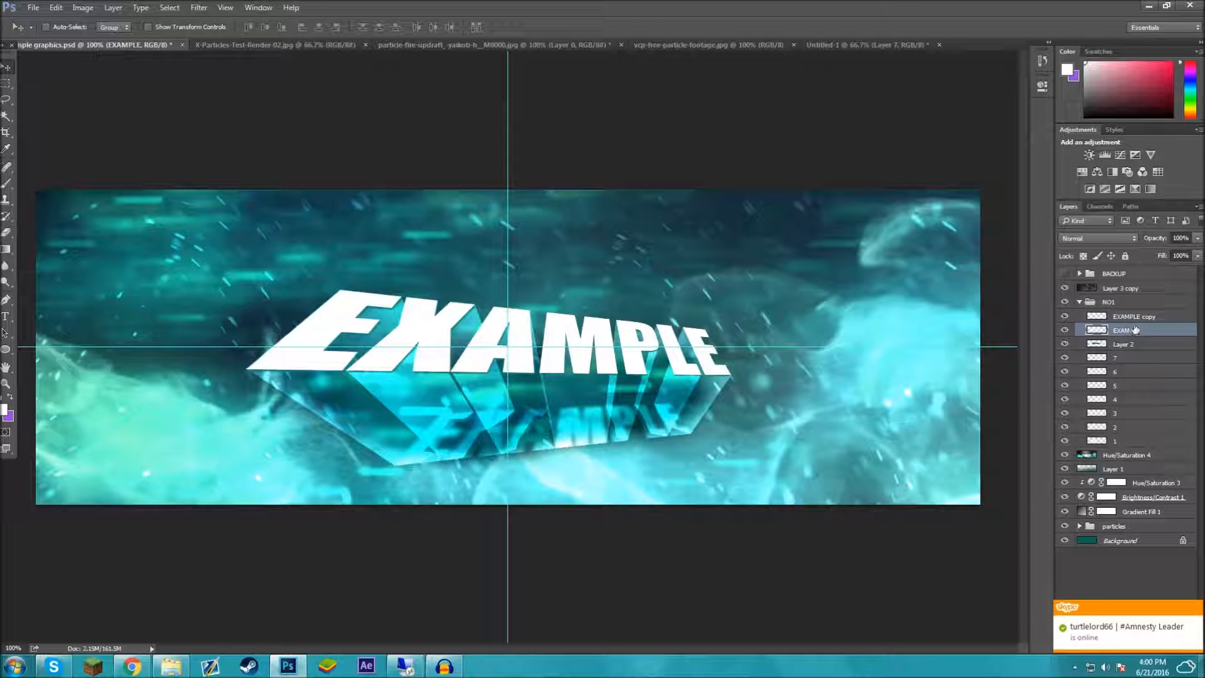
- In the Untitled-1 document, set the RADICAL copy layer's blend mode to Overlay
{"action": "left_click", "coordinate": [842, 45]}
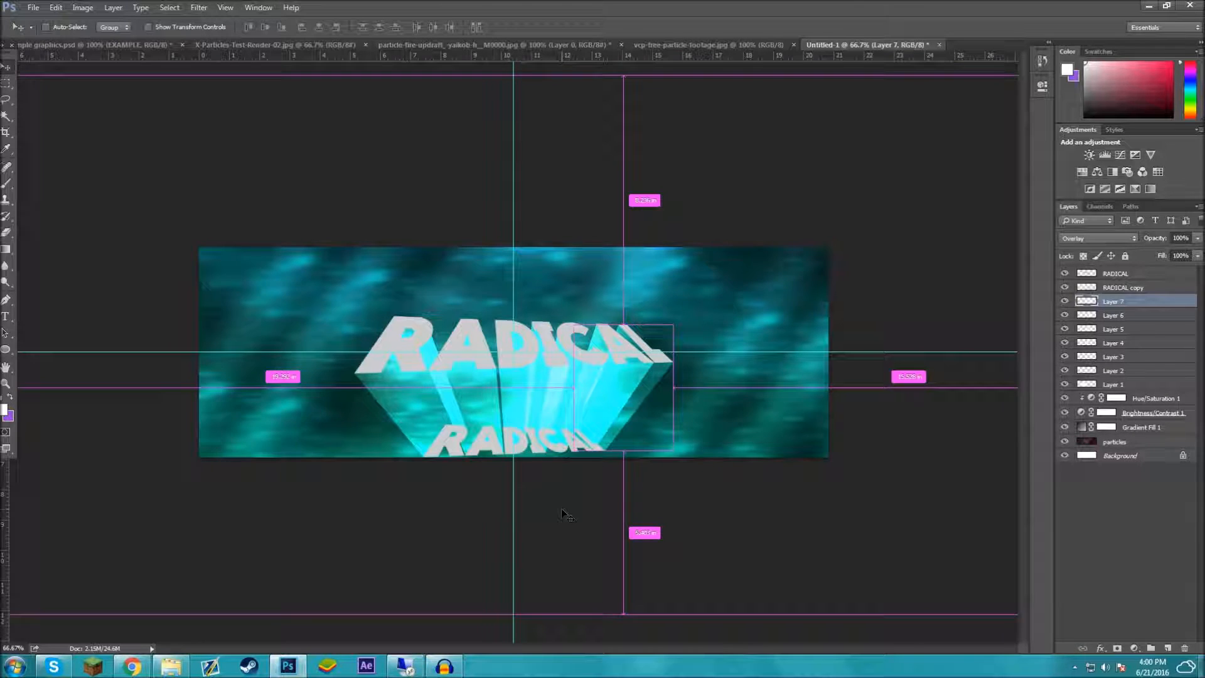
{"action": "key", "text": "ctrl+plus"}
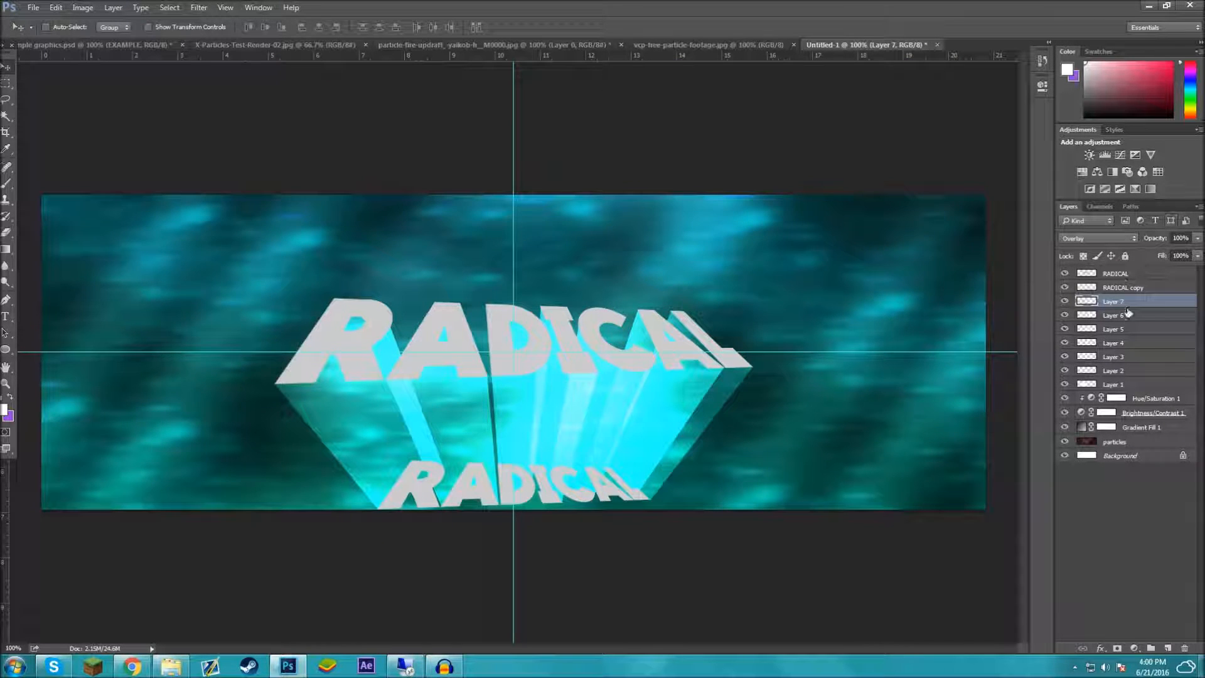
{"action": "left_click", "coordinate": [1135, 289]}
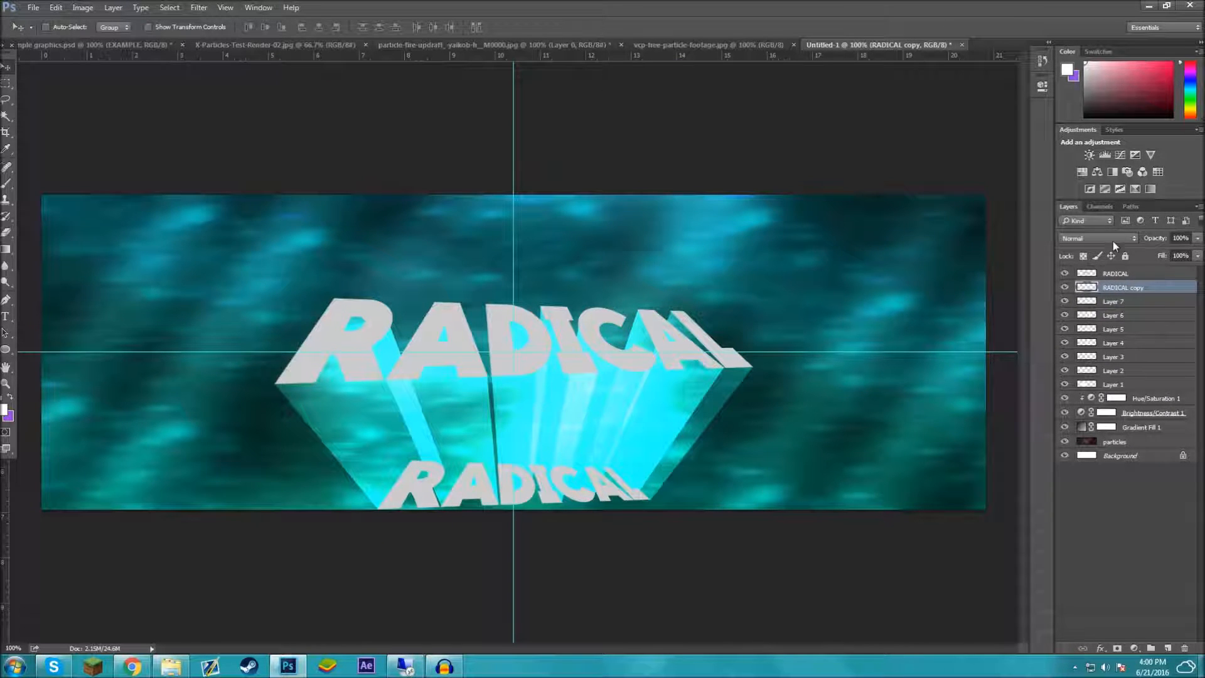
{"action": "left_click", "coordinate": [1113, 239]}
{"action": "left_click", "coordinate": [1095, 353]}
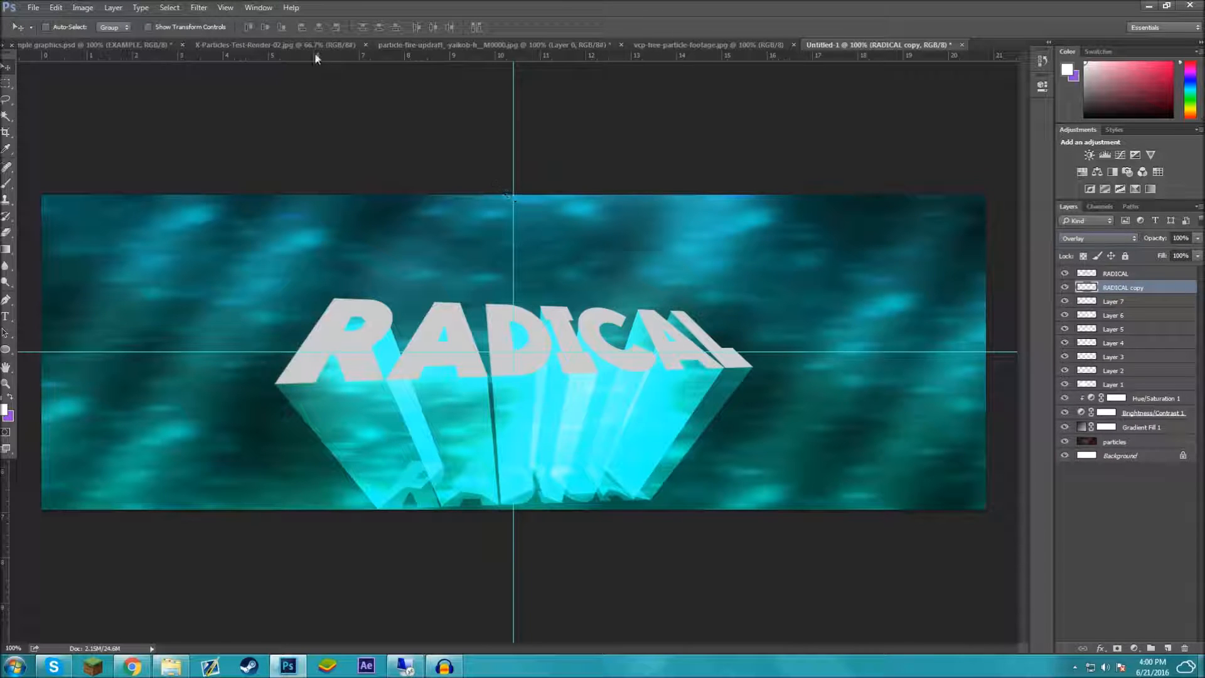
- Apply a Gaussian Blur to the RADICAL copy layer, raising the radius slightly
{"action": "left_click", "coordinate": [199, 7]}
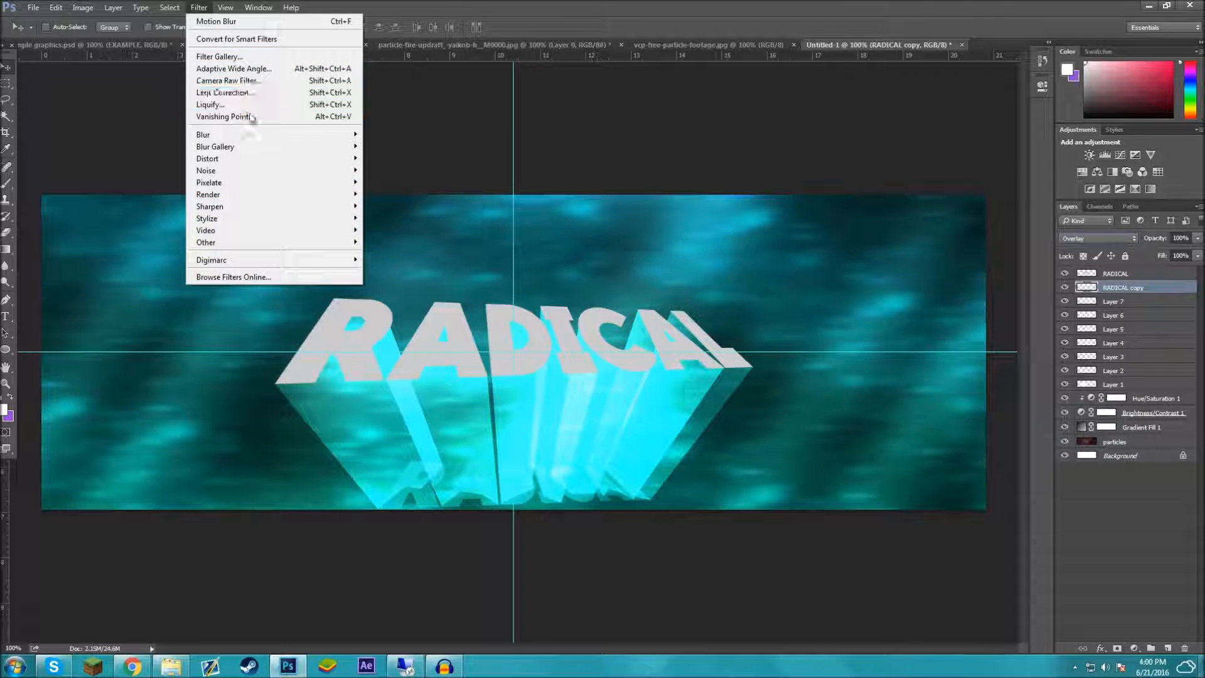
{"action": "mouse_move", "coordinate": [264, 138]}
{"action": "left_click", "coordinate": [386, 182]}
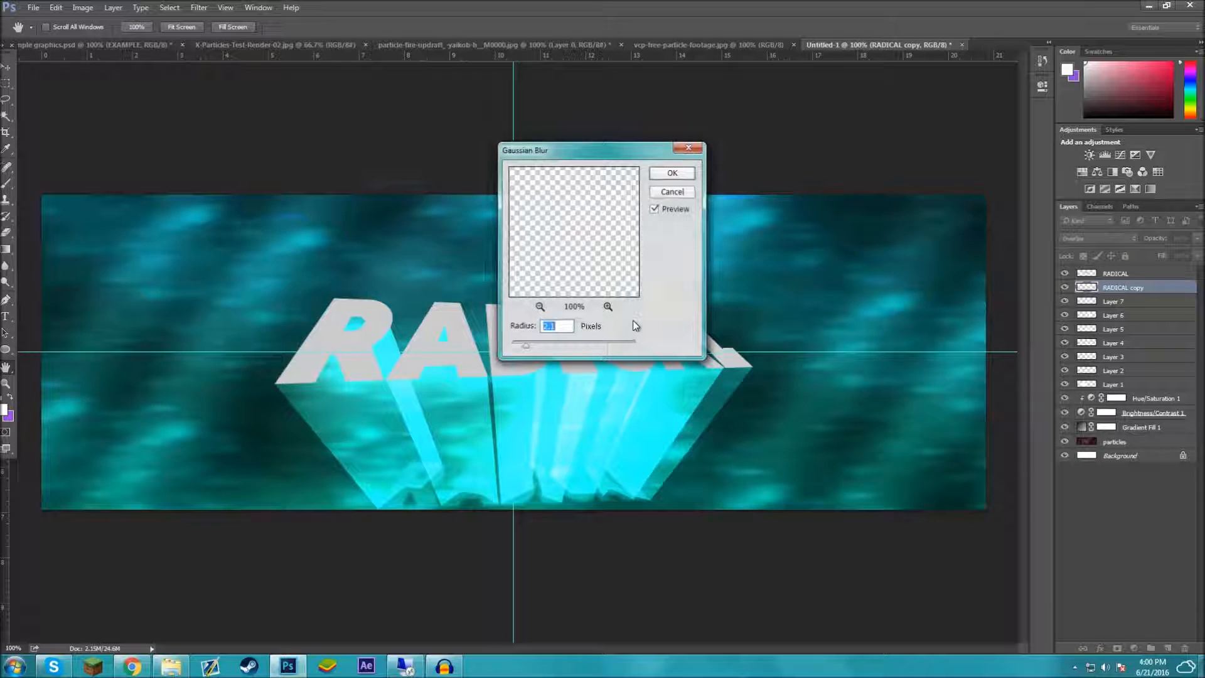
{"action": "left_click_drag", "start_coordinate": [526, 345], "coordinate": [544, 348]}
{"action": "left_click", "coordinate": [670, 173]}
{"action": "left_click_drag", "start_coordinate": [1169, 293], "coordinate": [1138, 288]}
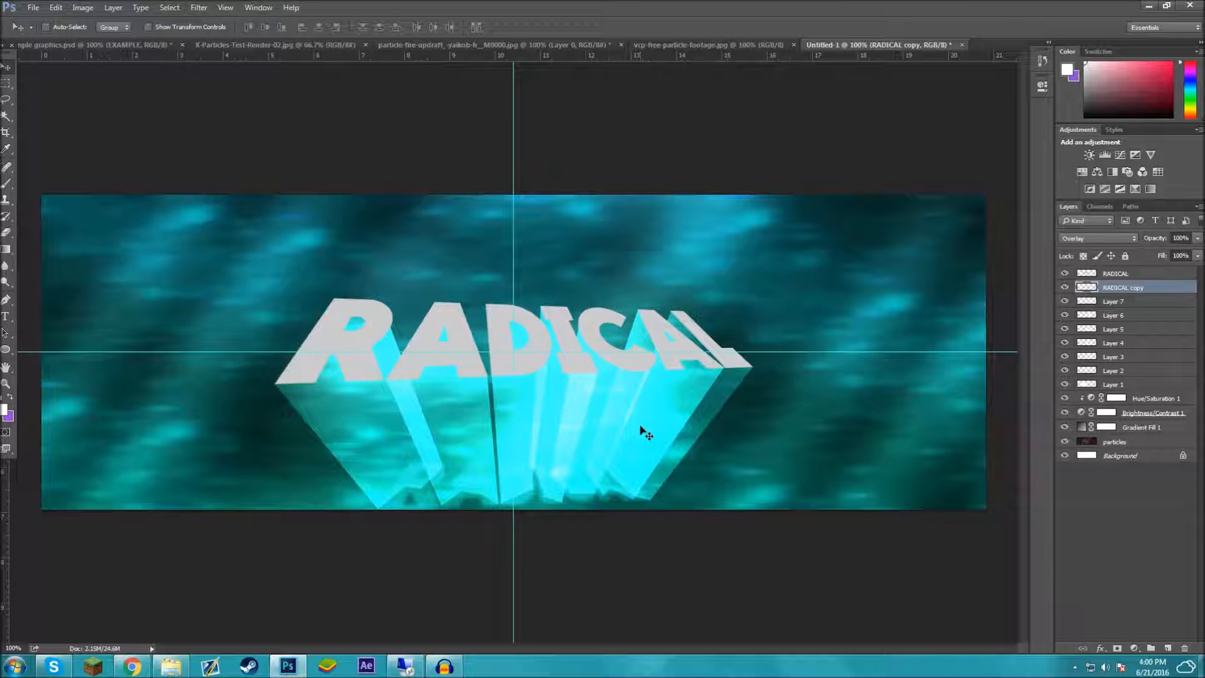
- Compare the blurred lower RADICAL text with the lower lettering in the example graphics document
{"action": "key", "text": "ctrl+plus"}
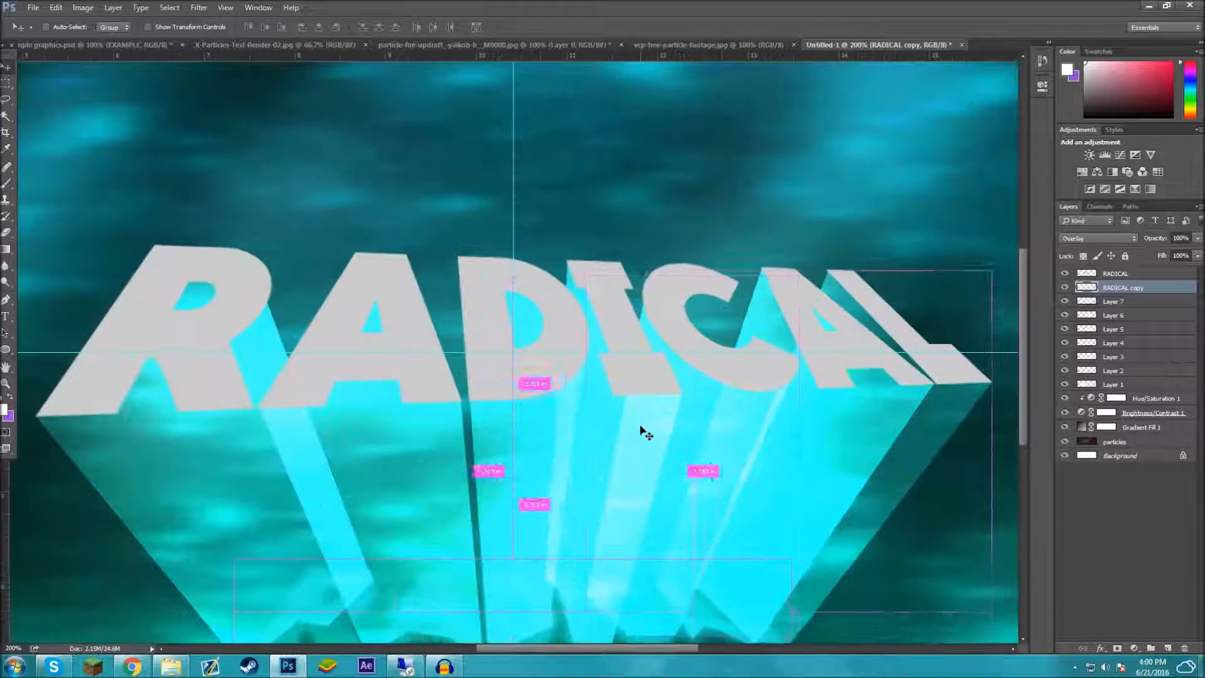
{"action": "left_click", "coordinate": [155, 44]}
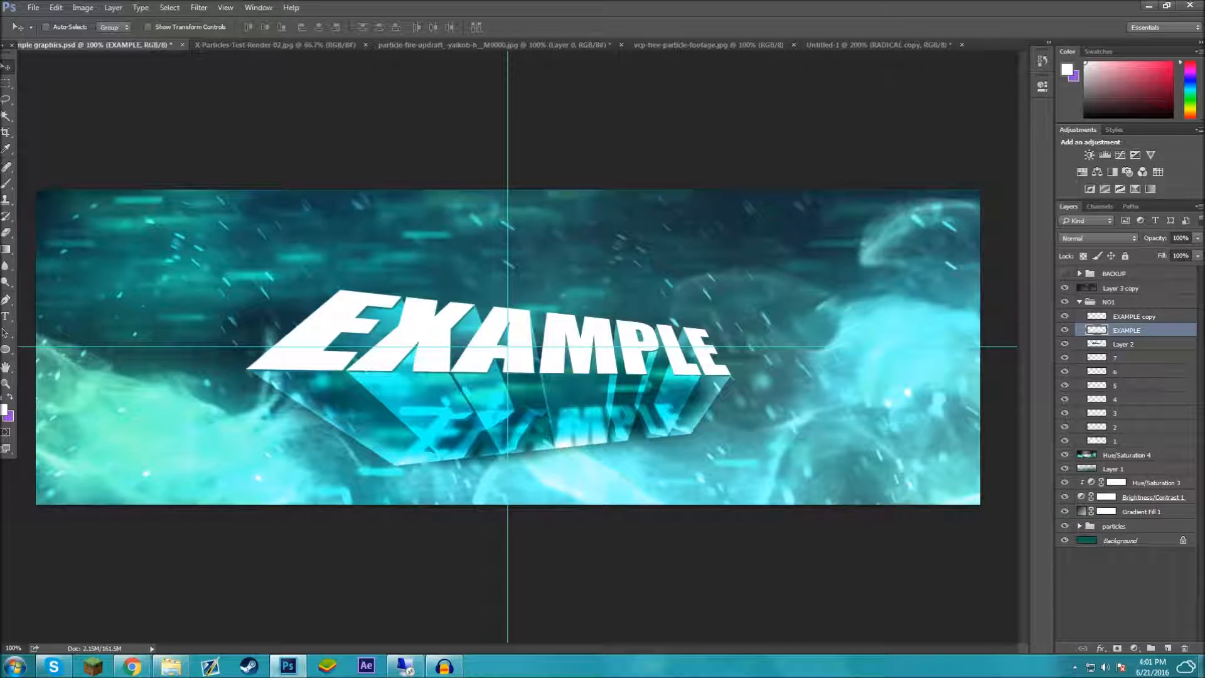
{"action": "left_click", "coordinate": [866, 44]}
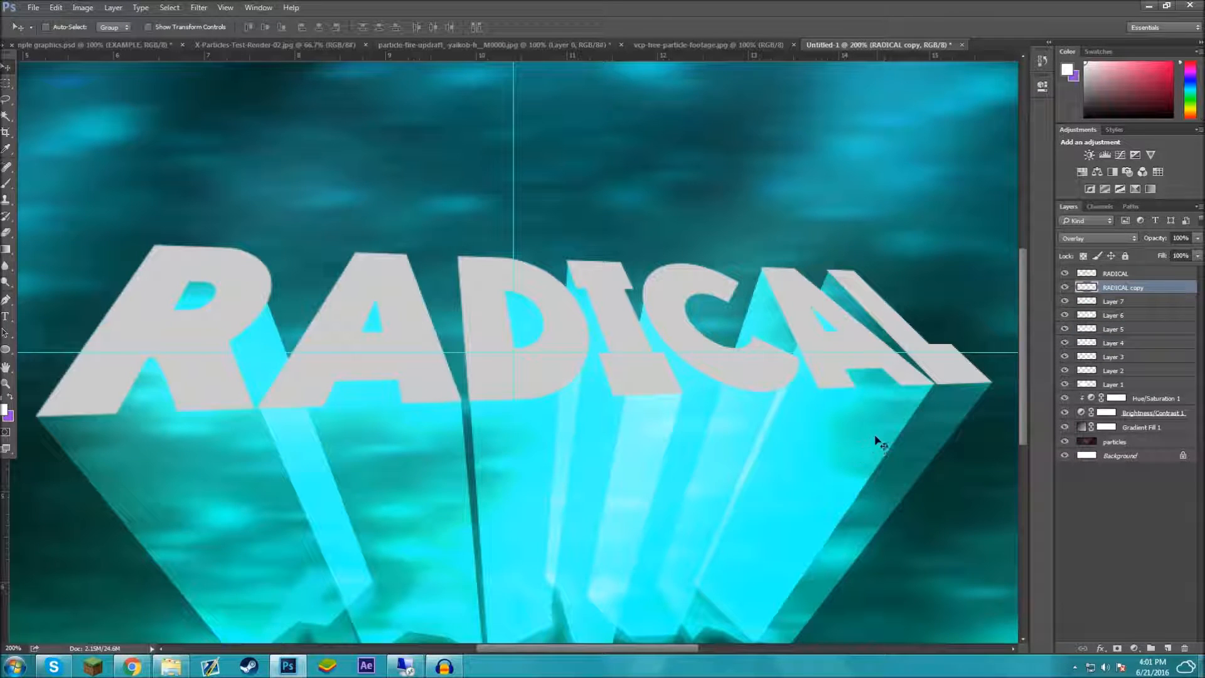
{"action": "scroll", "coordinate": [799, 519], "scroll_direction": "down", "scroll_amount": 2}
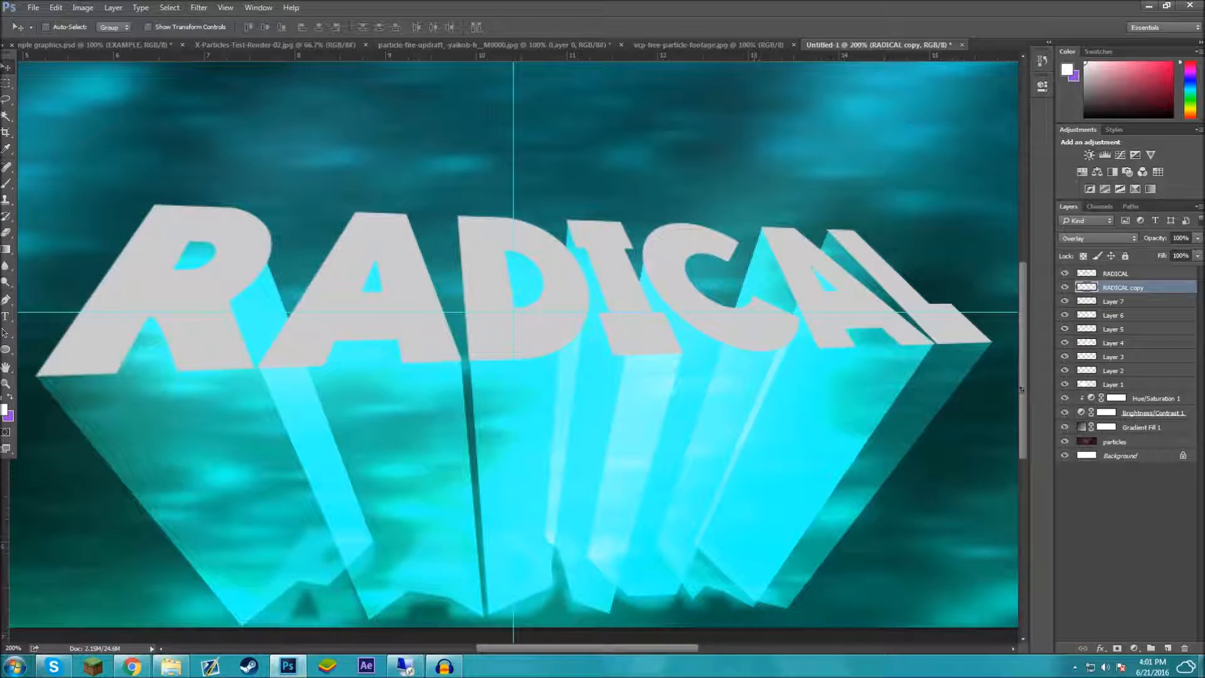
- Group Layer 1 through Layer 7 and name the group "projection"
{"action": "left_click", "coordinate": [1133, 304]}
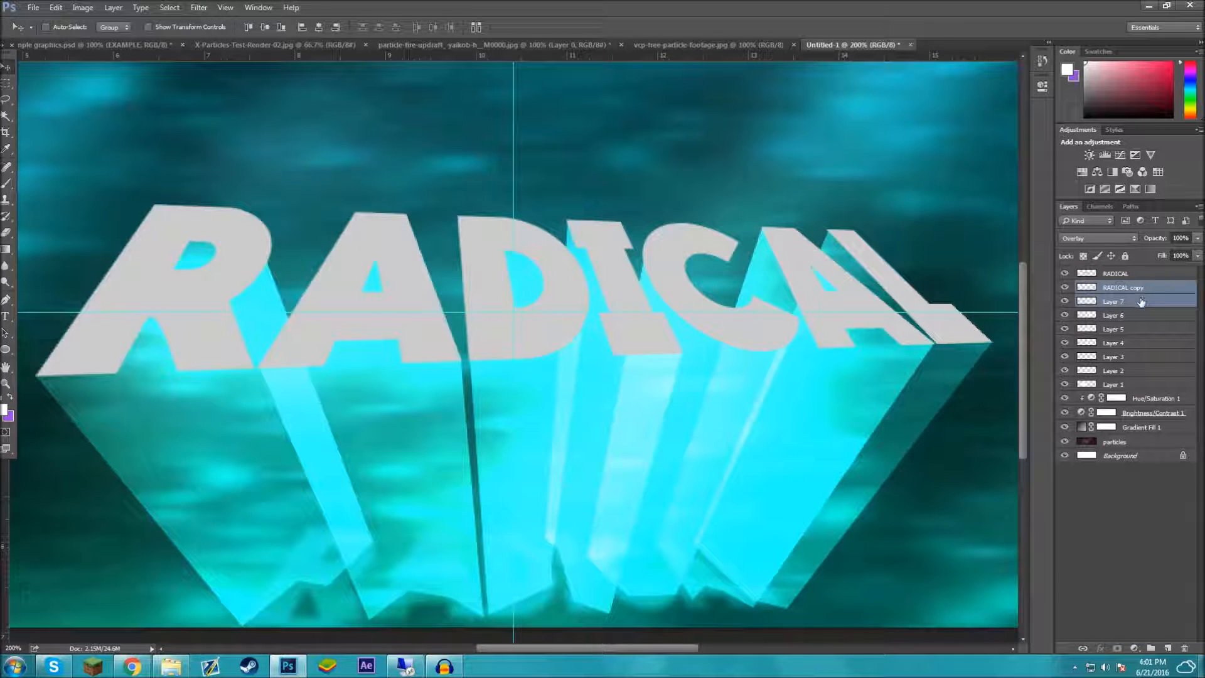
{"action": "left_click", "coordinate": [1104, 386], "text": "shift"}
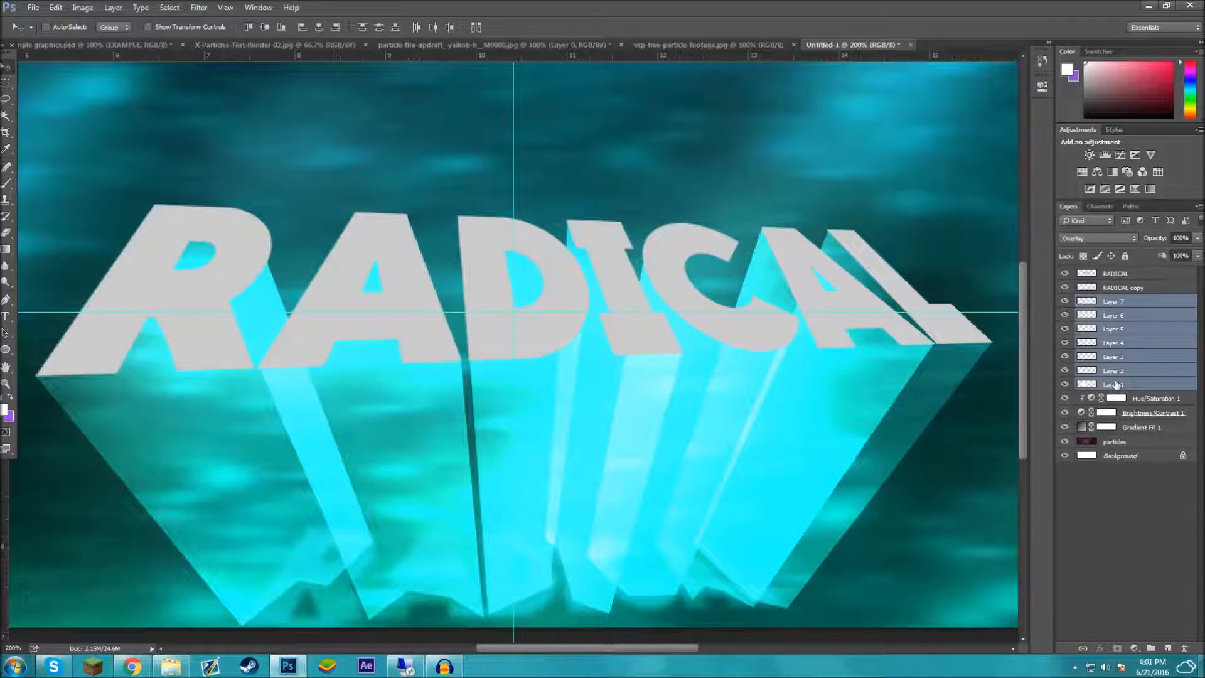
{"action": "key", "text": "ctrl+g"}
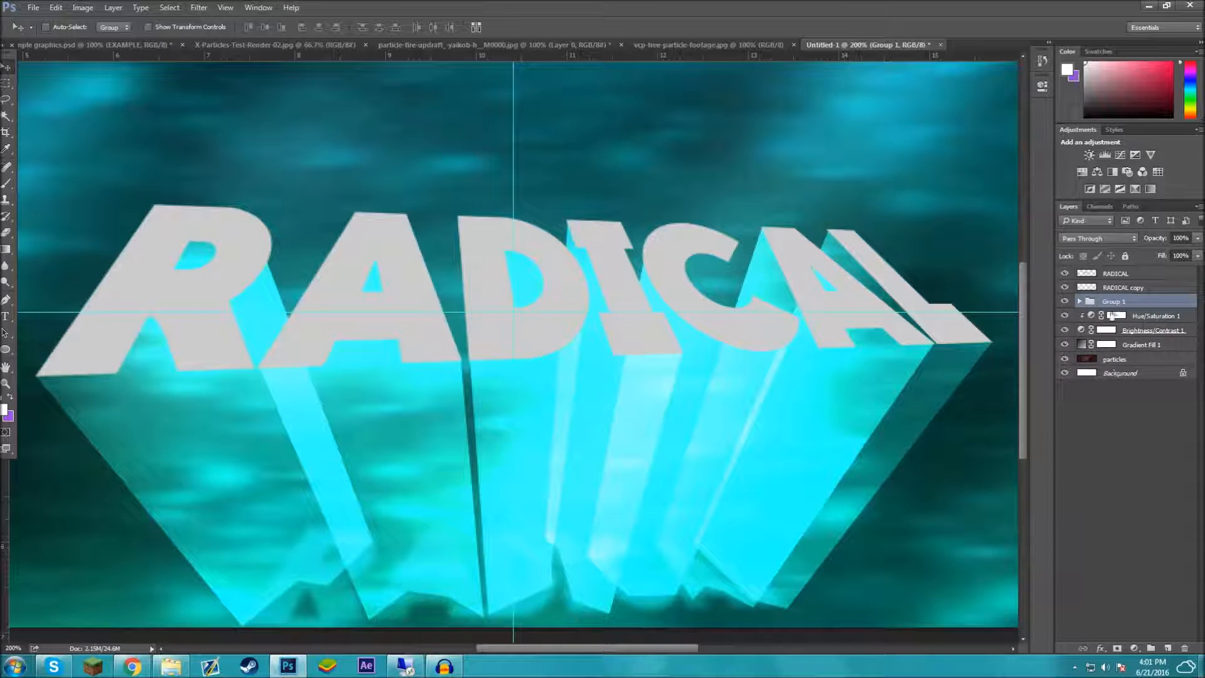
{"action": "double_click", "coordinate": [1117, 303]}
{"action": "type", "text": "projection"}
{"action": "key", "text": "Return"}
- Add a Brightness/Contrast adjustment clipped to Layer 7 in the projection group, raising its contrast and brightness
{"action": "left_click", "coordinate": [1079, 301]}
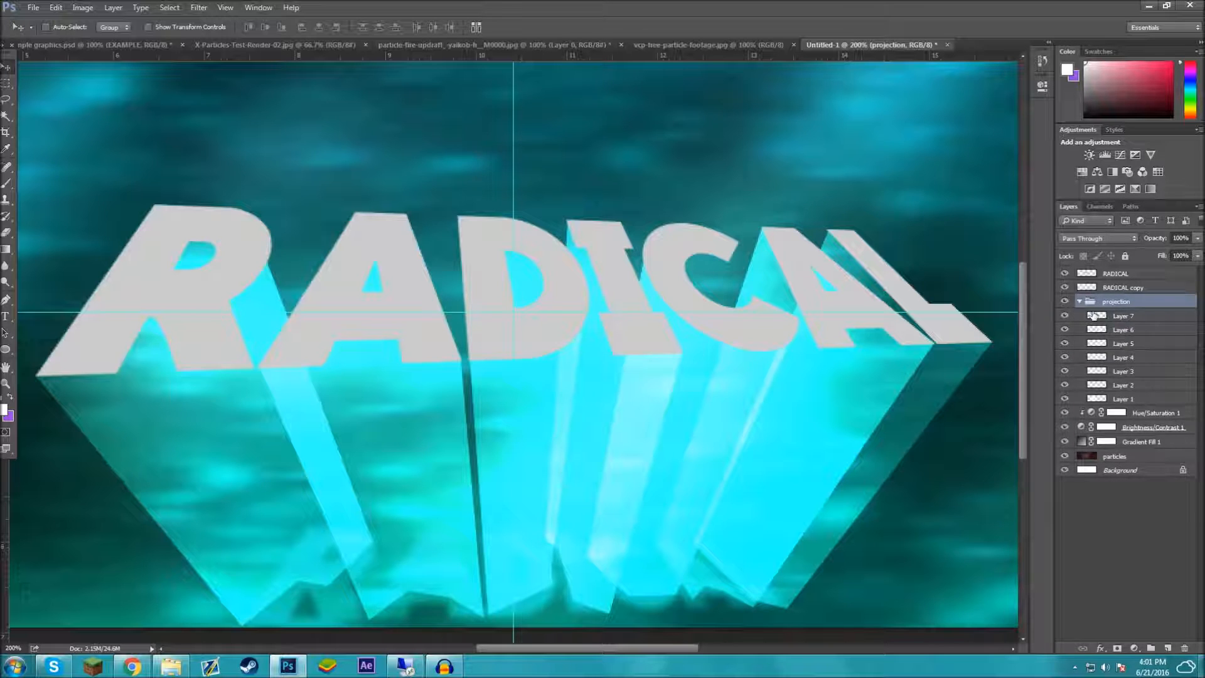
{"action": "left_click", "coordinate": [1095, 316]}
{"action": "left_click", "coordinate": [1133, 647]}
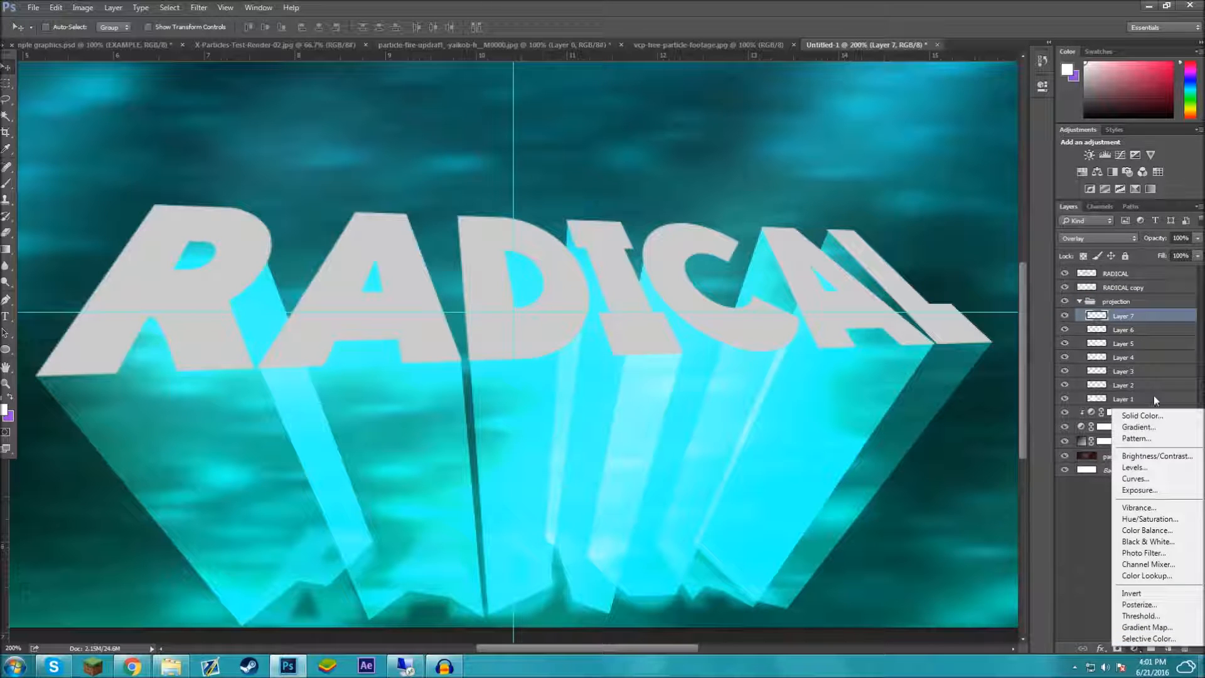
{"action": "left_click", "coordinate": [1138, 458]}
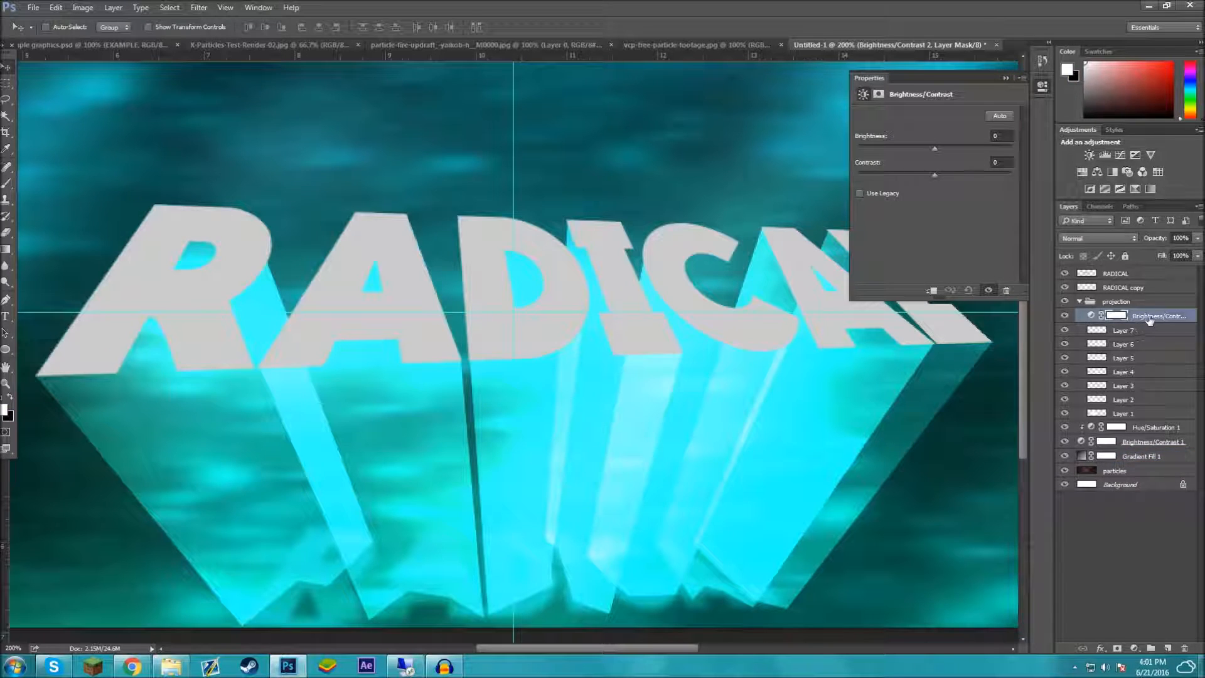
{"action": "right_click", "coordinate": [1150, 320]}
{"action": "left_click", "coordinate": [1092, 393]}
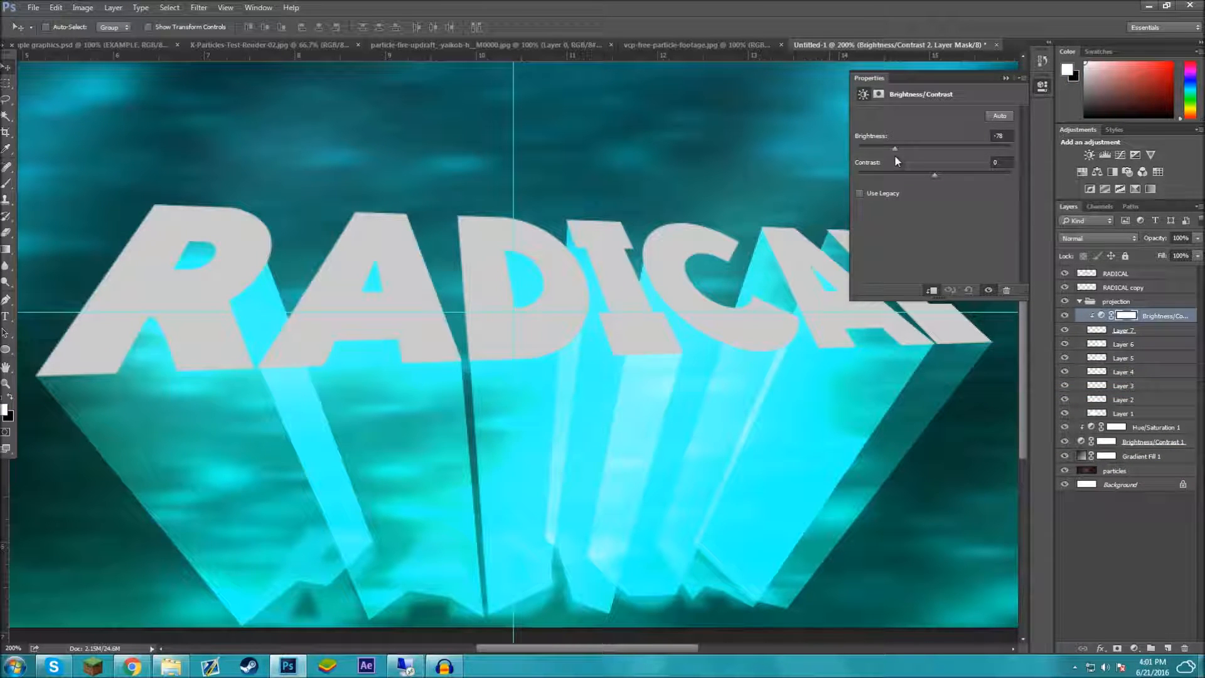
{"action": "left_click_drag", "start_coordinate": [936, 177], "coordinate": [984, 184]}
{"action": "left_click_drag", "start_coordinate": [903, 149], "coordinate": [960, 149]}
{"action": "left_click", "coordinate": [1006, 78]}
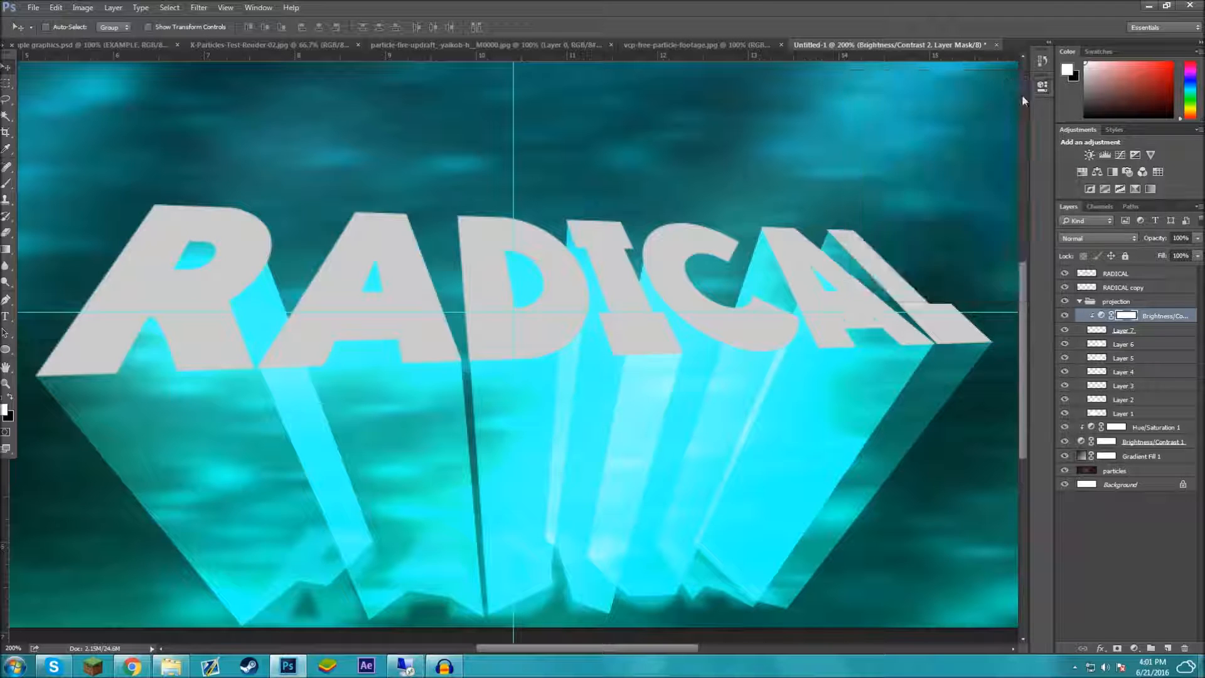
- Disable and re-enable the new Brightness/Contrast adjustment's layer mask, and release the adjustment from its clipping mask
{"action": "left_click", "coordinate": [1155, 331]}
{"action": "left_click", "coordinate": [1140, 416], "text": "shift"}
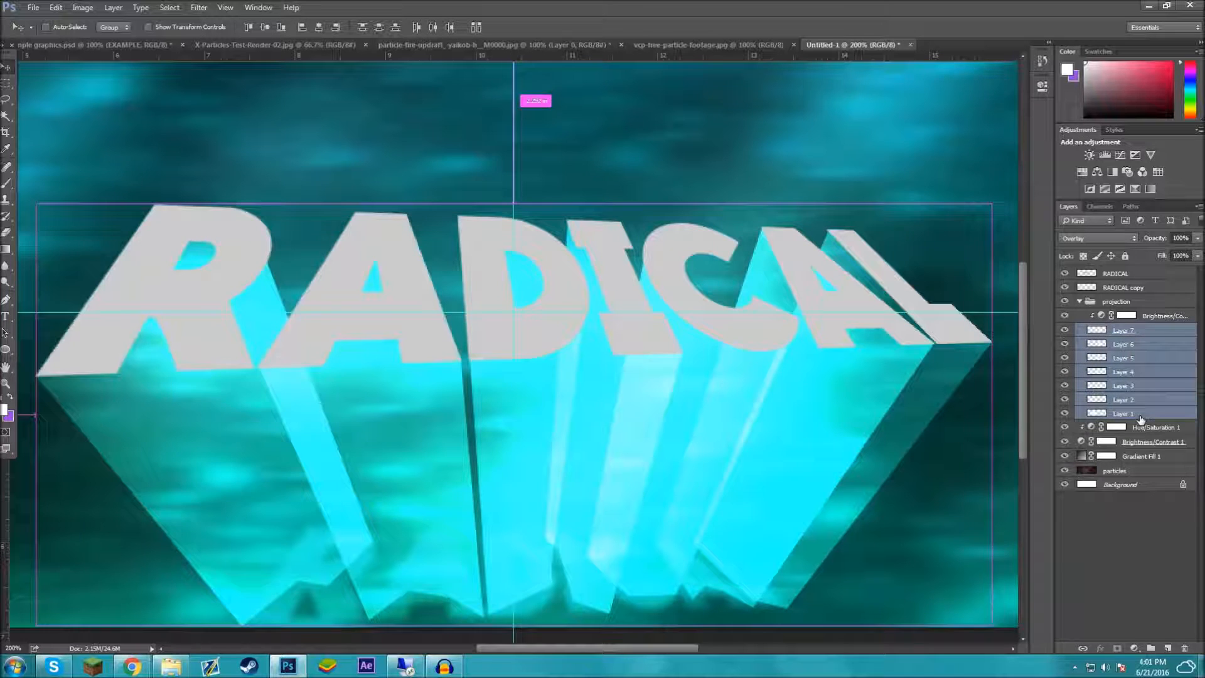
{"action": "left_click", "coordinate": [1145, 387]}
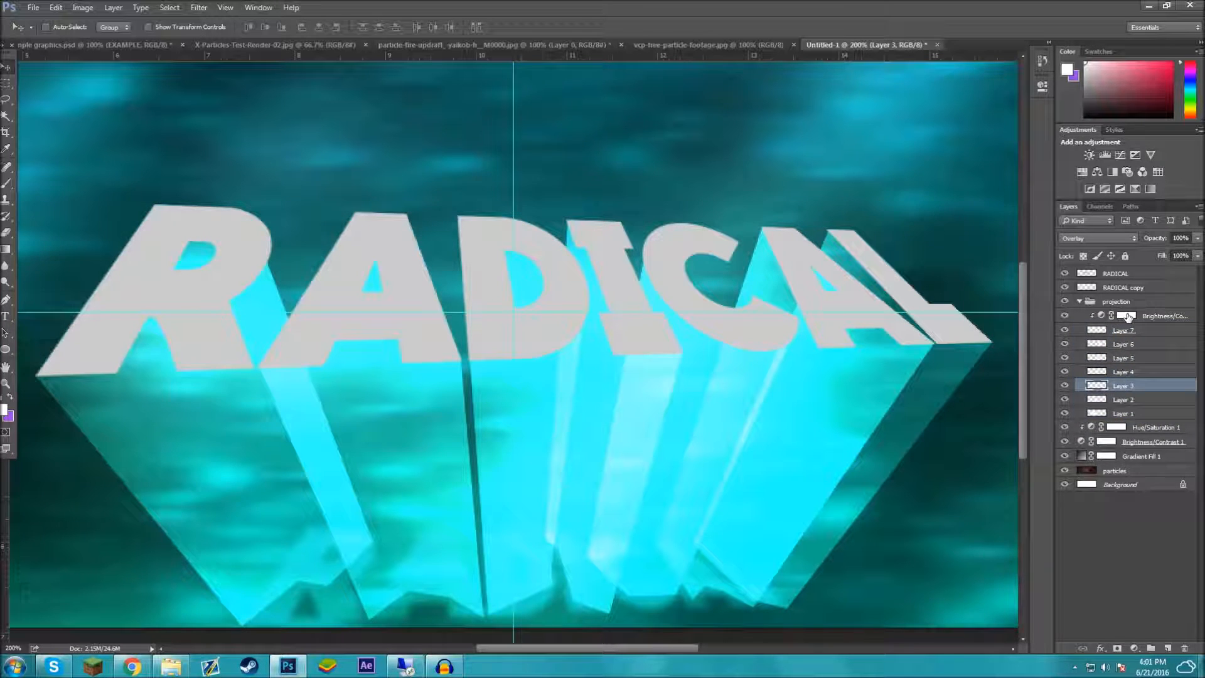
{"action": "right_click", "coordinate": [1149, 321]}
{"action": "left_click", "coordinate": [1111, 372]}
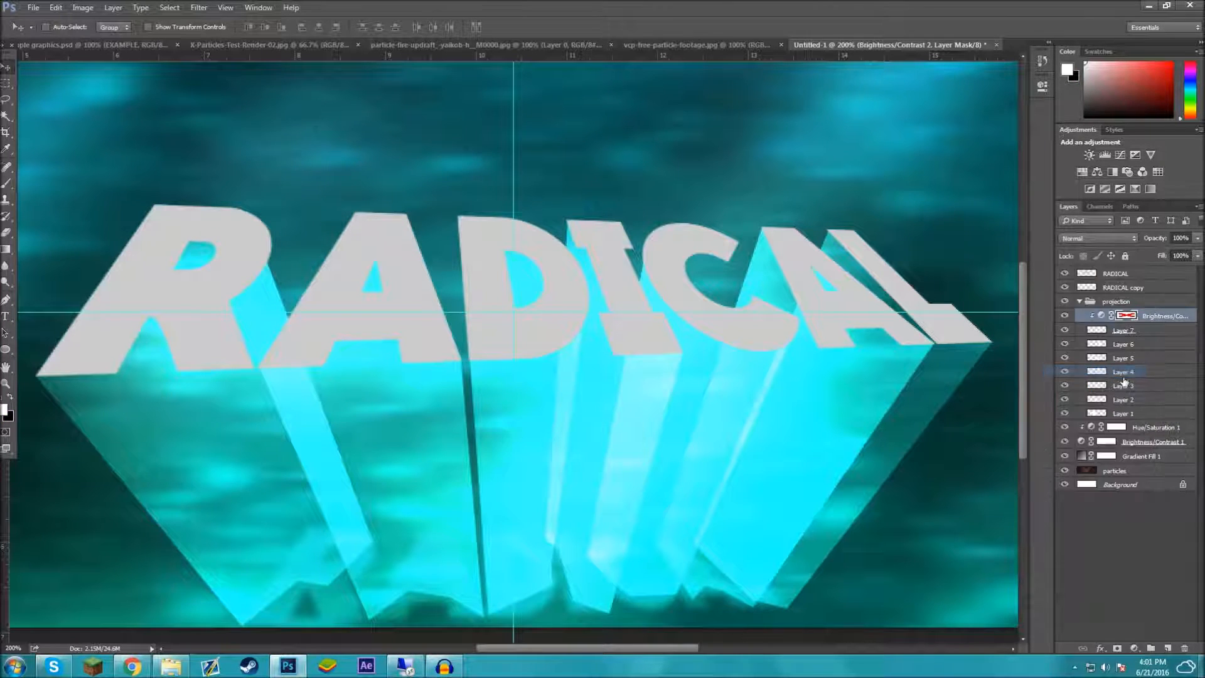
{"action": "right_click", "coordinate": [1150, 317]}
{"action": "left_click", "coordinate": [1111, 371]}
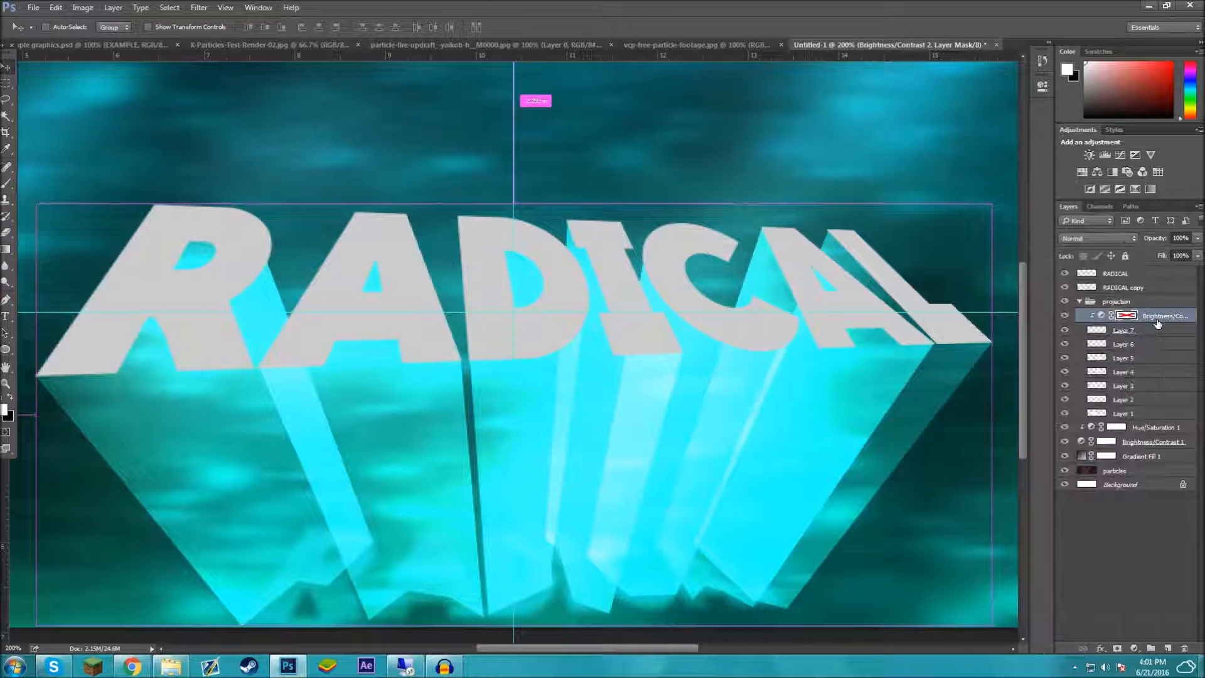
{"action": "right_click", "coordinate": [1148, 317]}
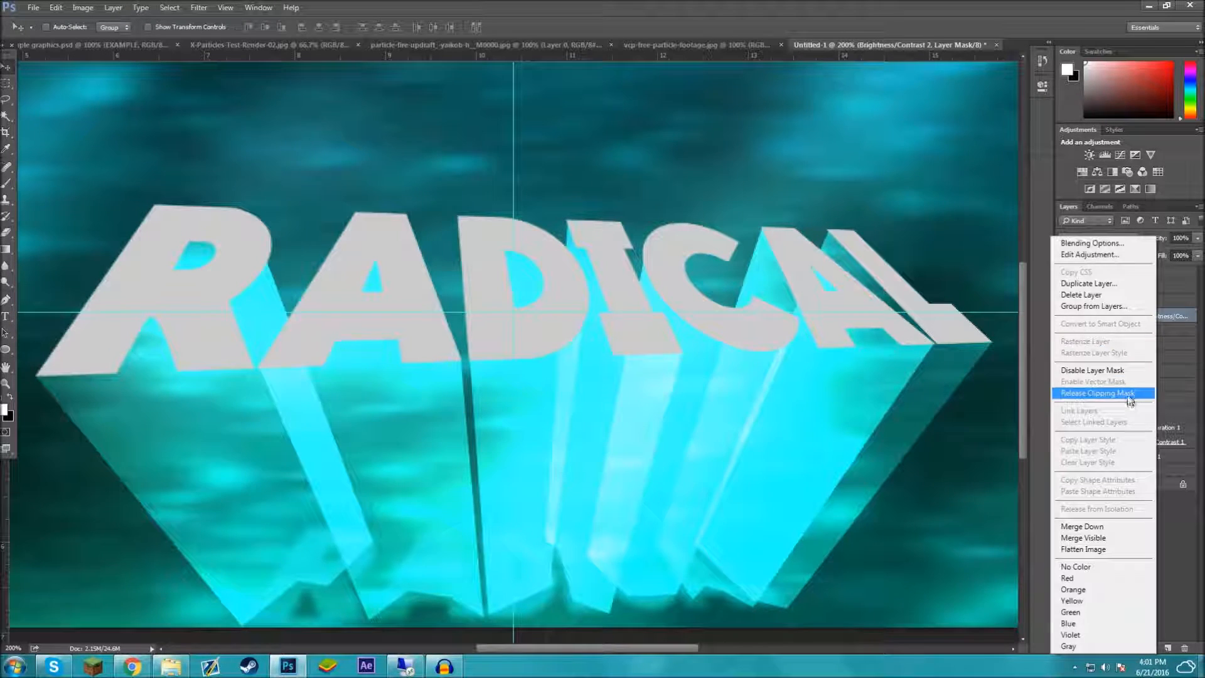
{"action": "left_click", "coordinate": [1130, 390]}
- Merge Layer 1 through Layer 7 into a single layer and set its blend mode to Overlay
{"action": "left_click", "coordinate": [1148, 332]}
{"action": "left_click", "coordinate": [1143, 416], "text": "shift"}
{"action": "right_click", "coordinate": [1142, 413]}
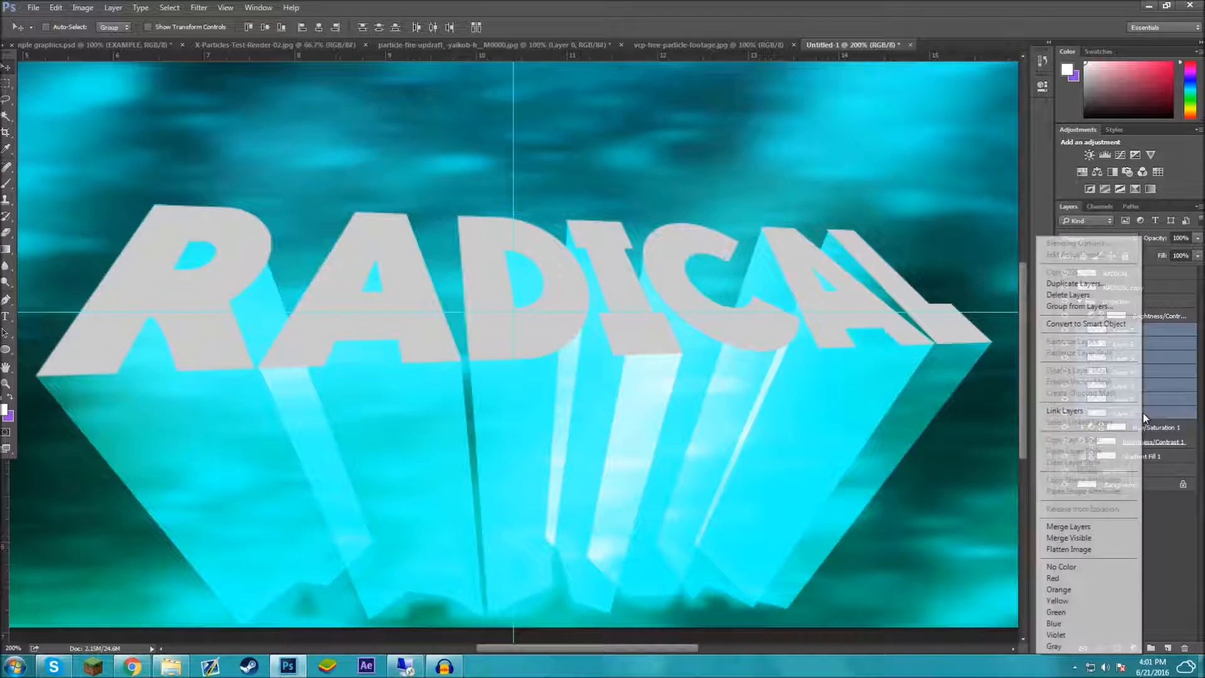
{"action": "left_click", "coordinate": [1070, 529]}
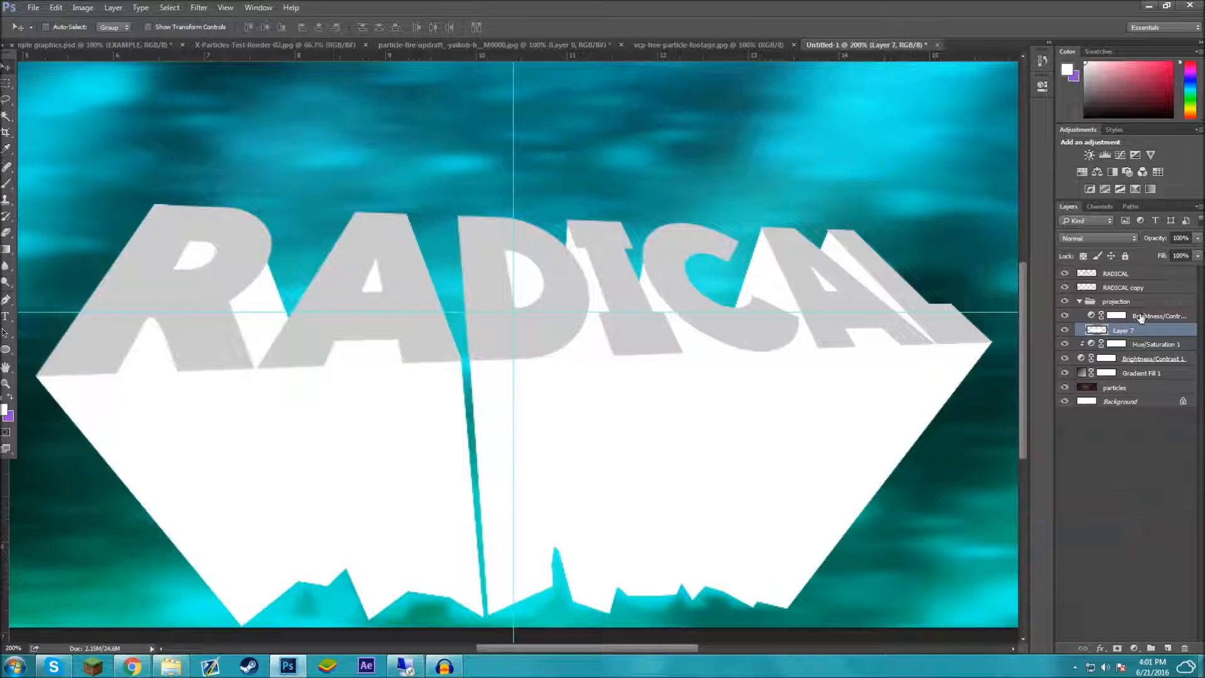
{"action": "left_click", "coordinate": [1140, 317]}
{"action": "right_click", "coordinate": [1139, 317]}
{"action": "left_click", "coordinate": [1157, 344]}
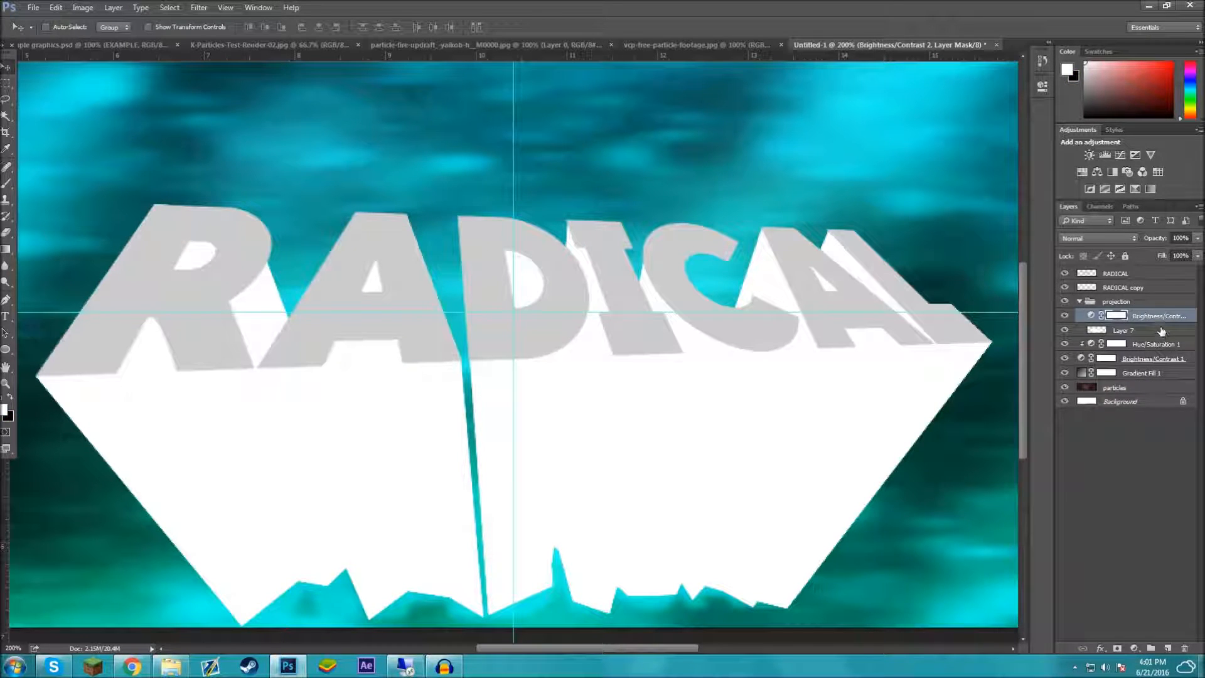
{"action": "left_click", "coordinate": [1161, 330]}
{"action": "left_click", "coordinate": [1098, 237]}
{"action": "left_click", "coordinate": [1105, 363]}
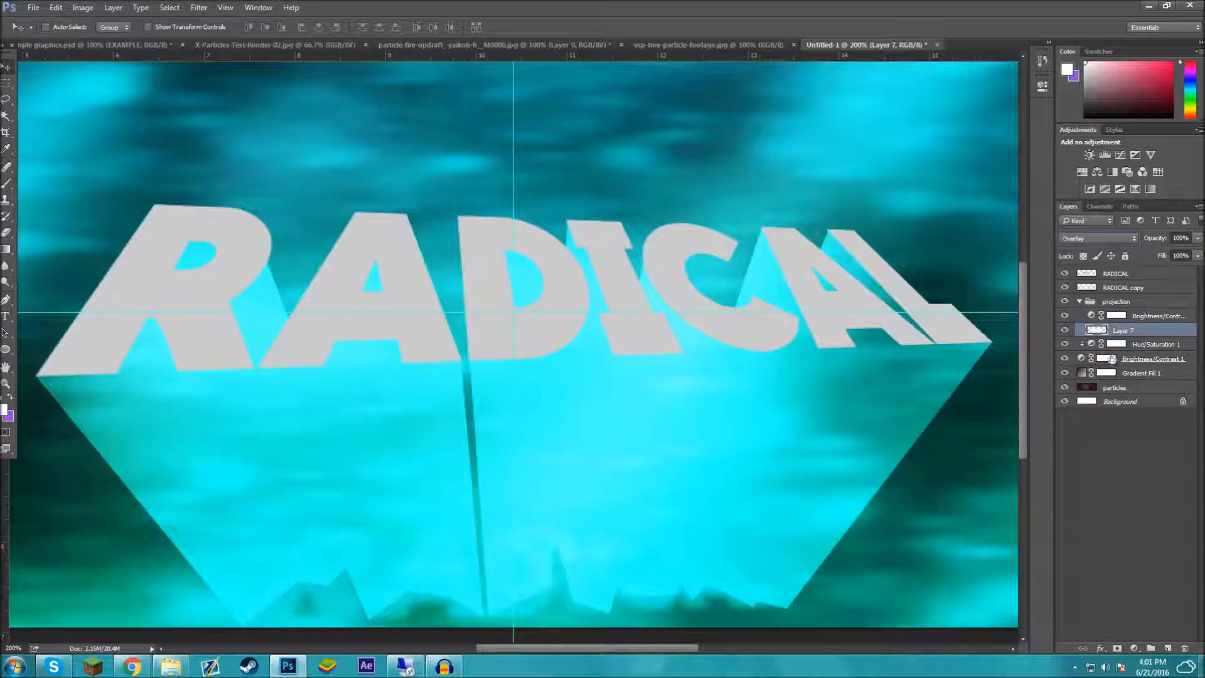
- Undo the merge of the seven layers and delete the Brightness/Contrast adjustment from the projection group
{"action": "key", "text": "ctrl+alt+z"}
{"action": "key", "text": "ctrl+alt+z"}
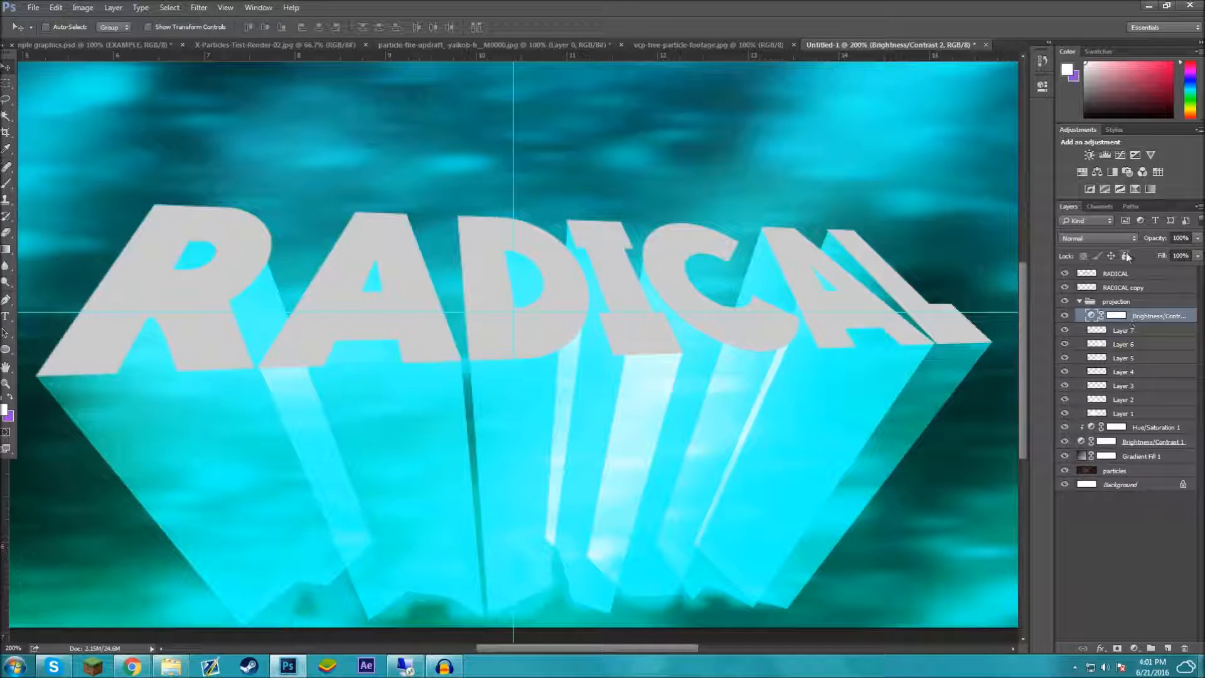
{"action": "key", "text": "Delete"}
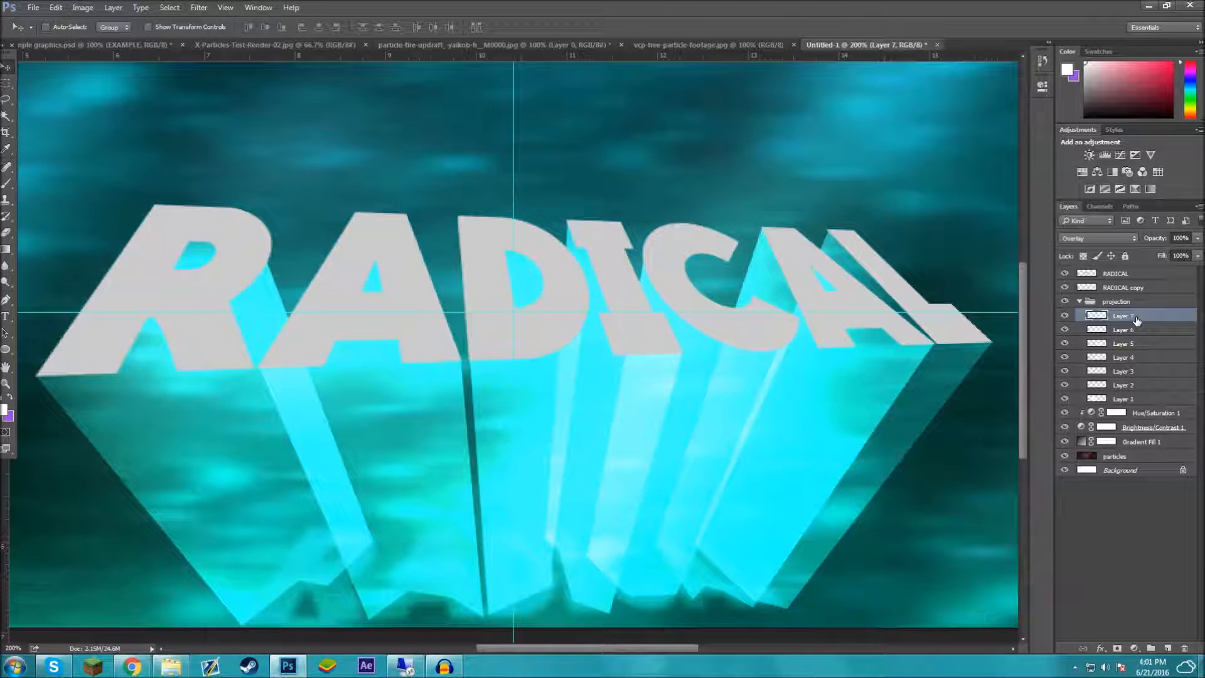
- Collapse the projection group and check the example graphics document for reference
{"action": "key", "text": "ctrl+minus"}
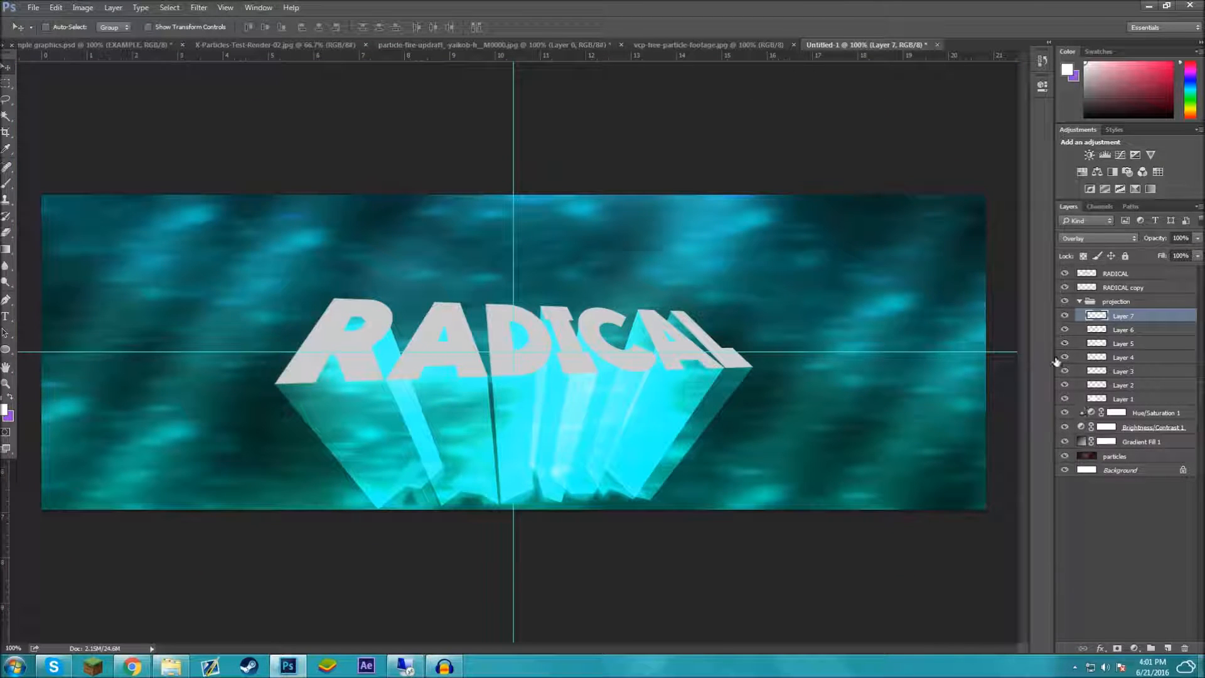
{"action": "left_click", "coordinate": [1129, 279]}
{"action": "left_click", "coordinate": [1080, 301]}
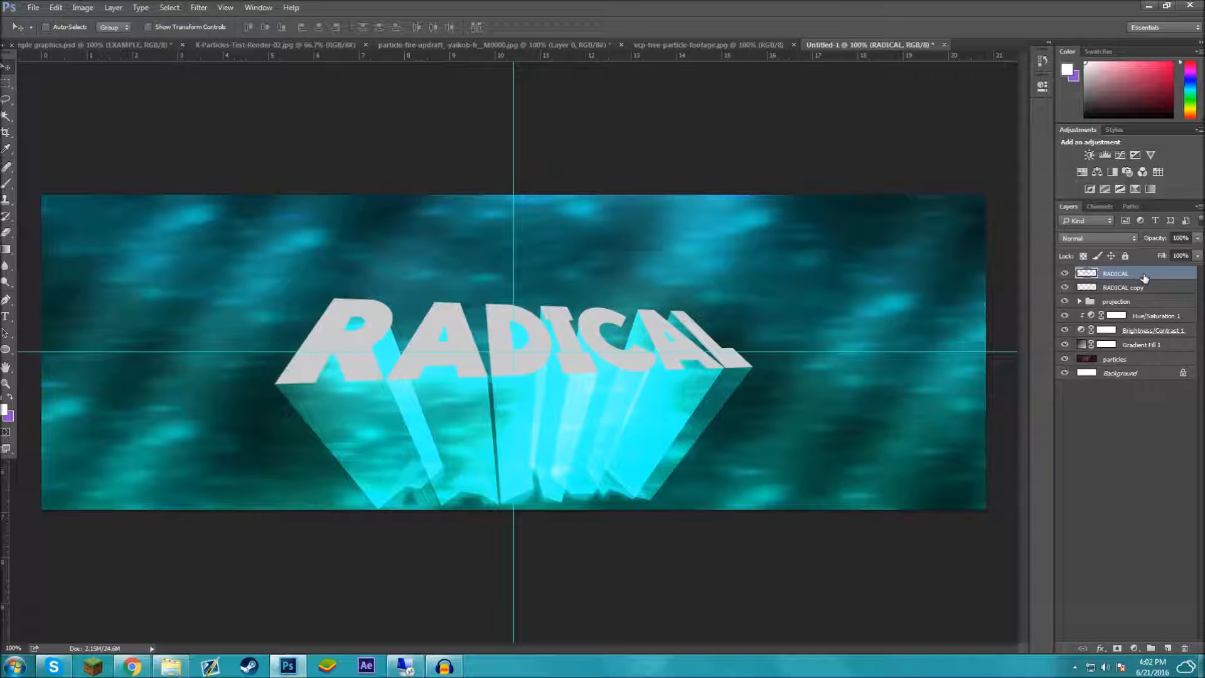
{"action": "left_click", "coordinate": [86, 44]}
{"action": "left_click", "coordinate": [874, 45]}
- Give the RADICAL layer a near-white Color Overlay using fefefe
{"action": "right_click", "coordinate": [1139, 276]}
{"action": "left_click", "coordinate": [1106, 248]}
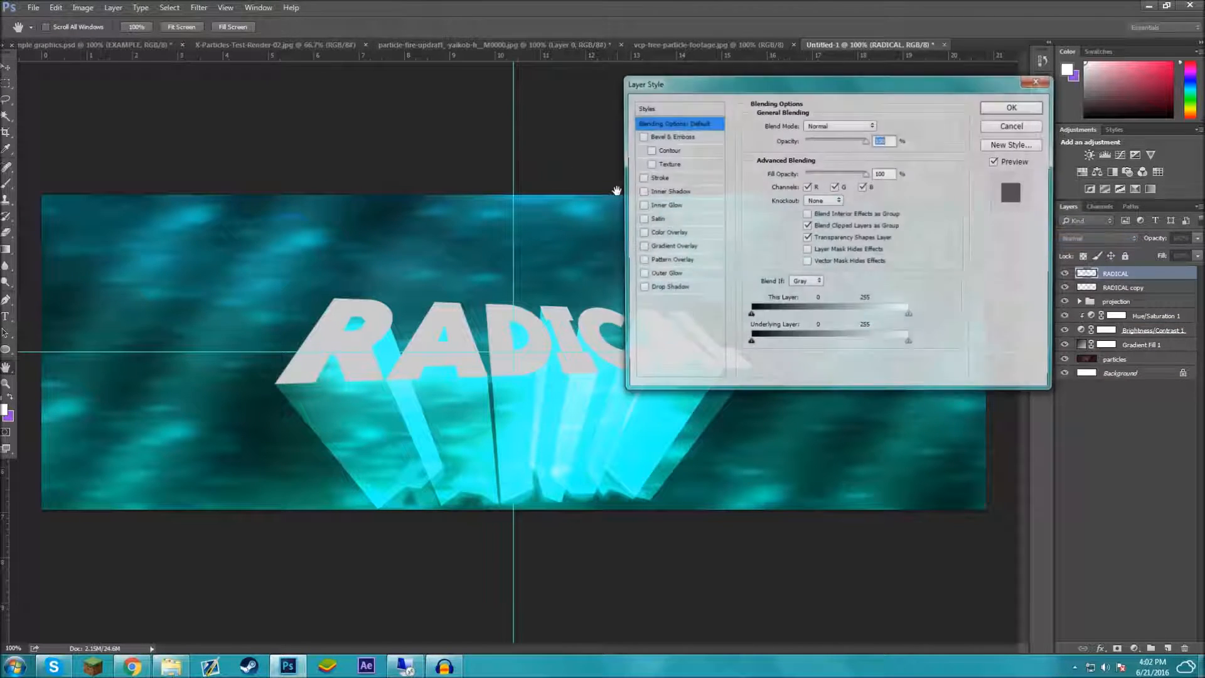
{"action": "left_click", "coordinate": [640, 233]}
{"action": "left_click", "coordinate": [665, 233]}
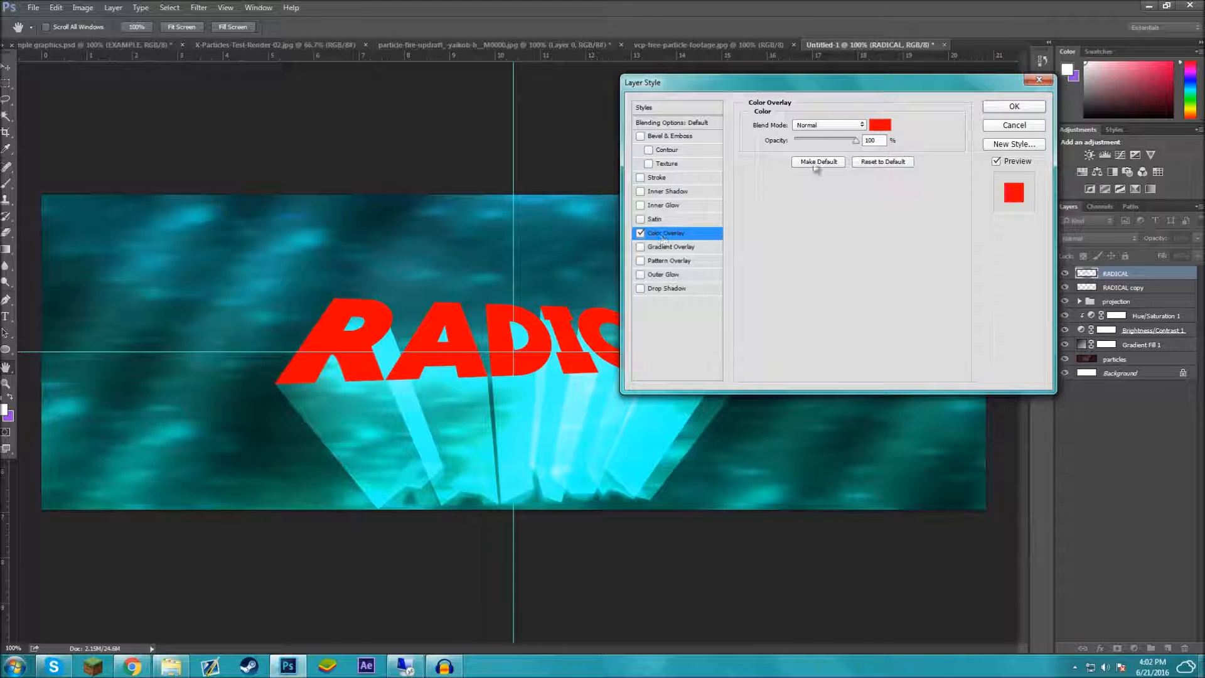
{"action": "left_click", "coordinate": [875, 130]}
{"action": "left_click_drag", "start_coordinate": [448, 194], "coordinate": [401, 171]}
{"action": "left_click_drag", "start_coordinate": [693, 141], "coordinate": [1032, 184]}
{"action": "left_click", "coordinate": [1067, 206]}
{"action": "left_click", "coordinate": [1014, 107]}
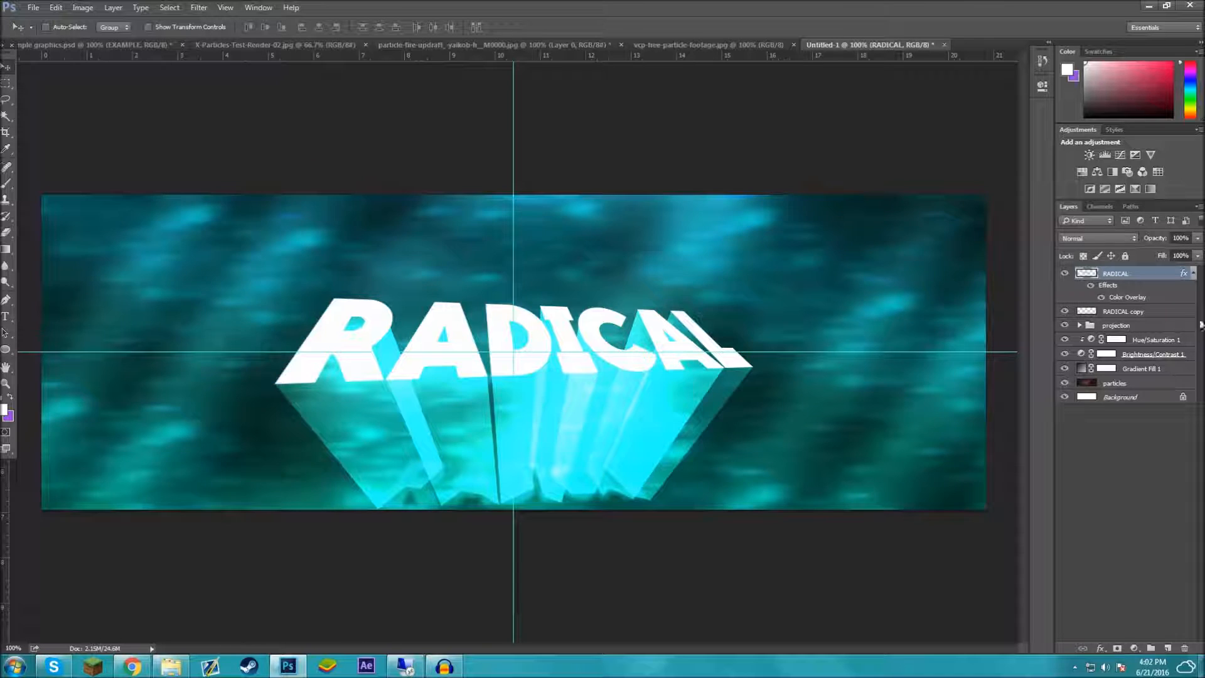
- Duplicate the RADICAL layer, placing the copy directly beneath the original and nudging it down two pixels
{"action": "left_click", "coordinate": [1194, 275]}
{"action": "key", "text": "ctrl+j"}
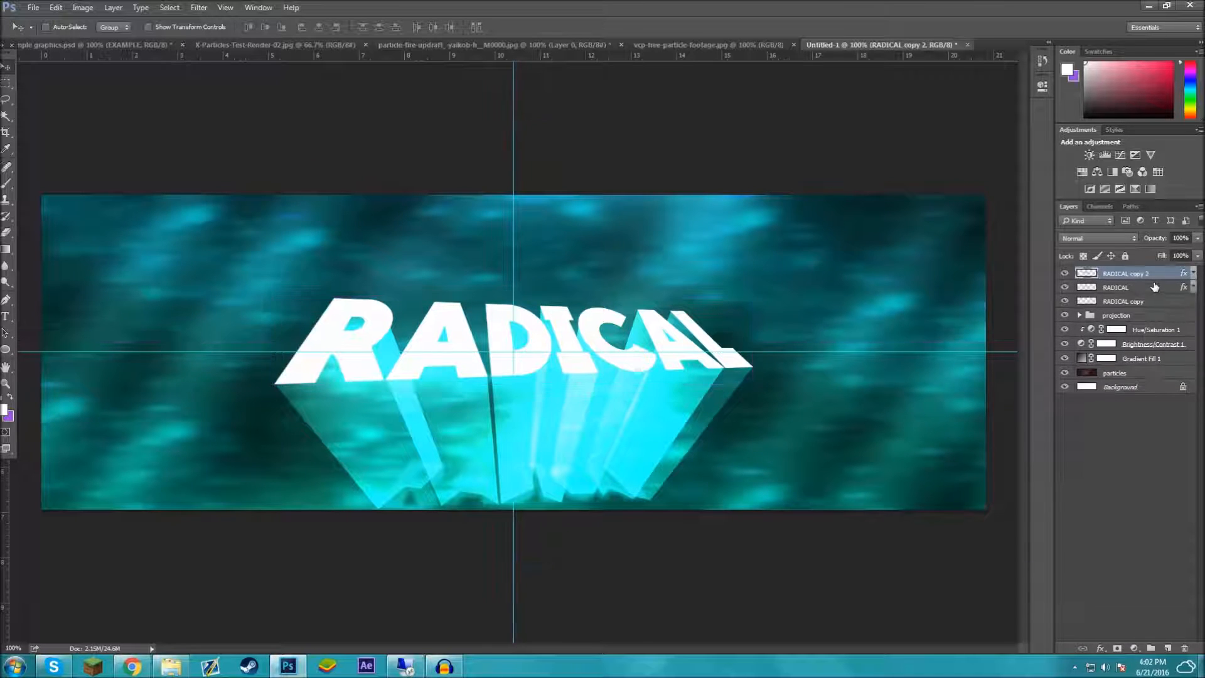
{"action": "left_click_drag", "start_coordinate": [1150, 275], "coordinate": [1133, 295]}
{"action": "key", "text": "Down"}
{"action": "key", "text": "Down"}
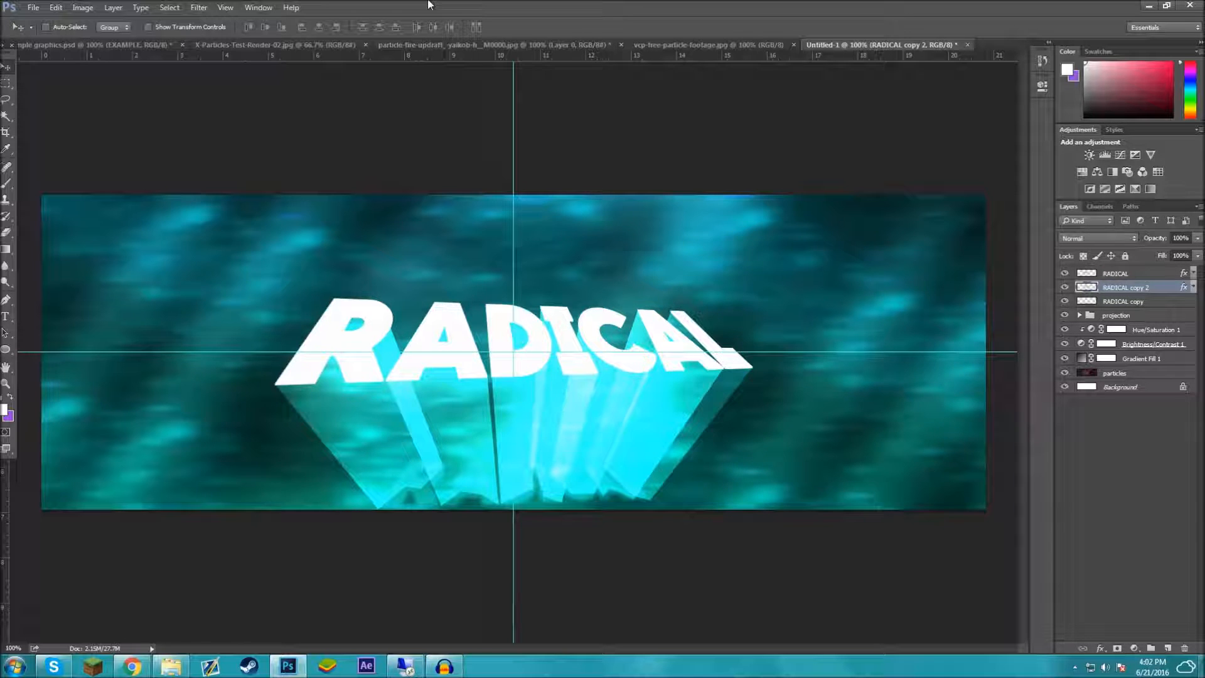
- Change the Color Overlay of the RADICAL copy 2 layer to dark blue, 2430a0
{"action": "key", "text": "ctrl+plus"}
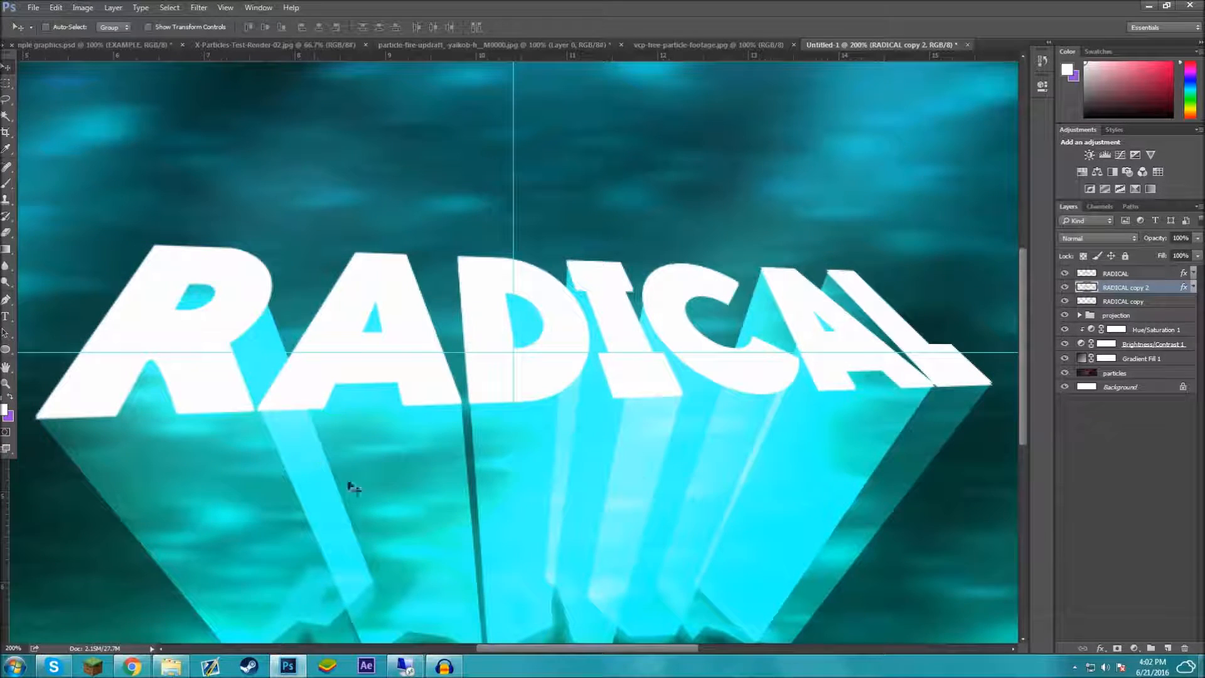
{"action": "right_click", "coordinate": [1118, 290]}
{"action": "left_click", "coordinate": [1036, 248]}
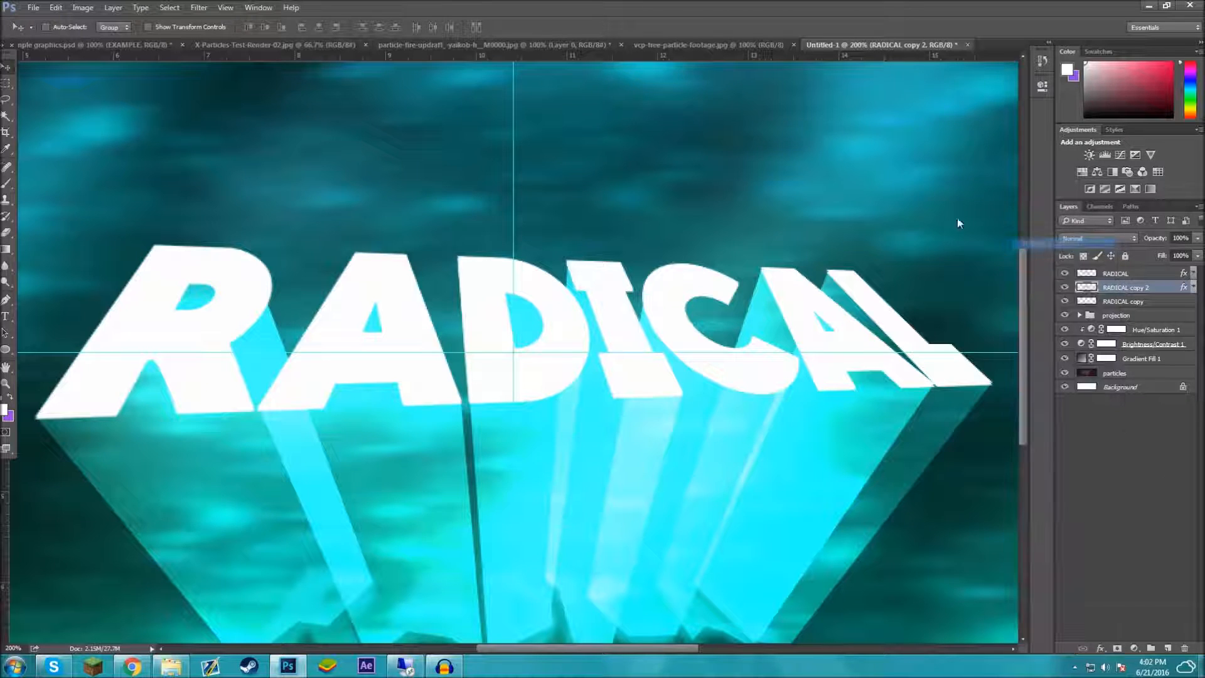
{"action": "left_click", "coordinate": [666, 233]}
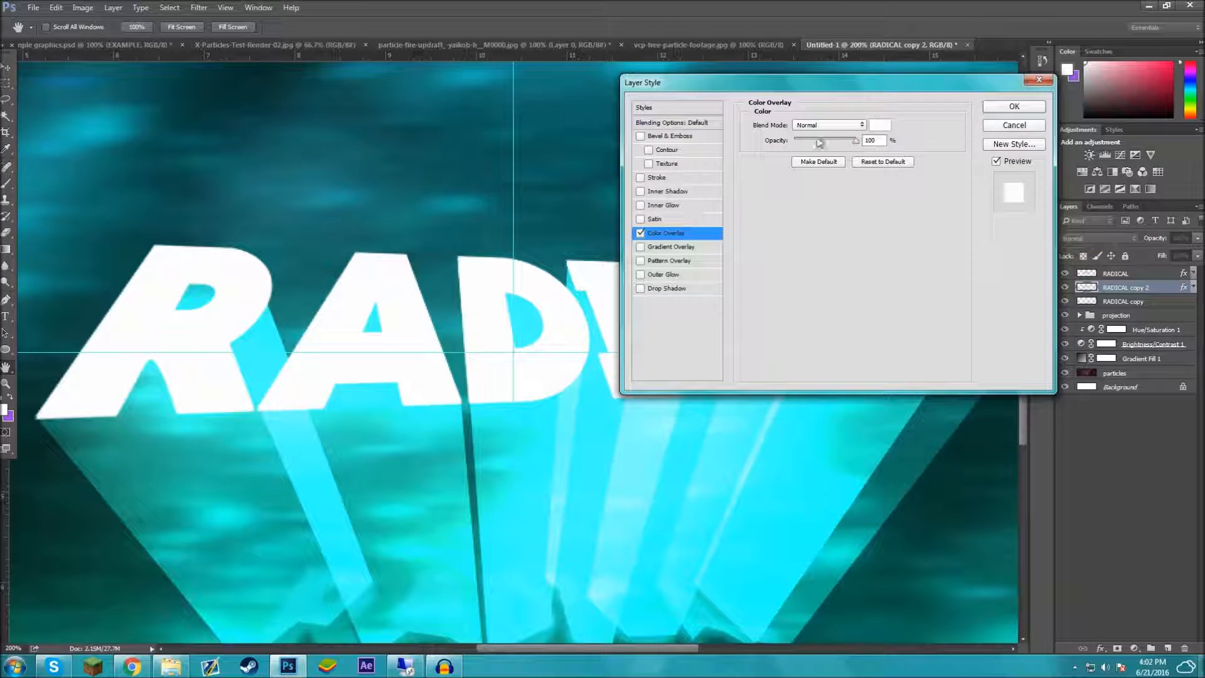
{"action": "left_click", "coordinate": [880, 125]}
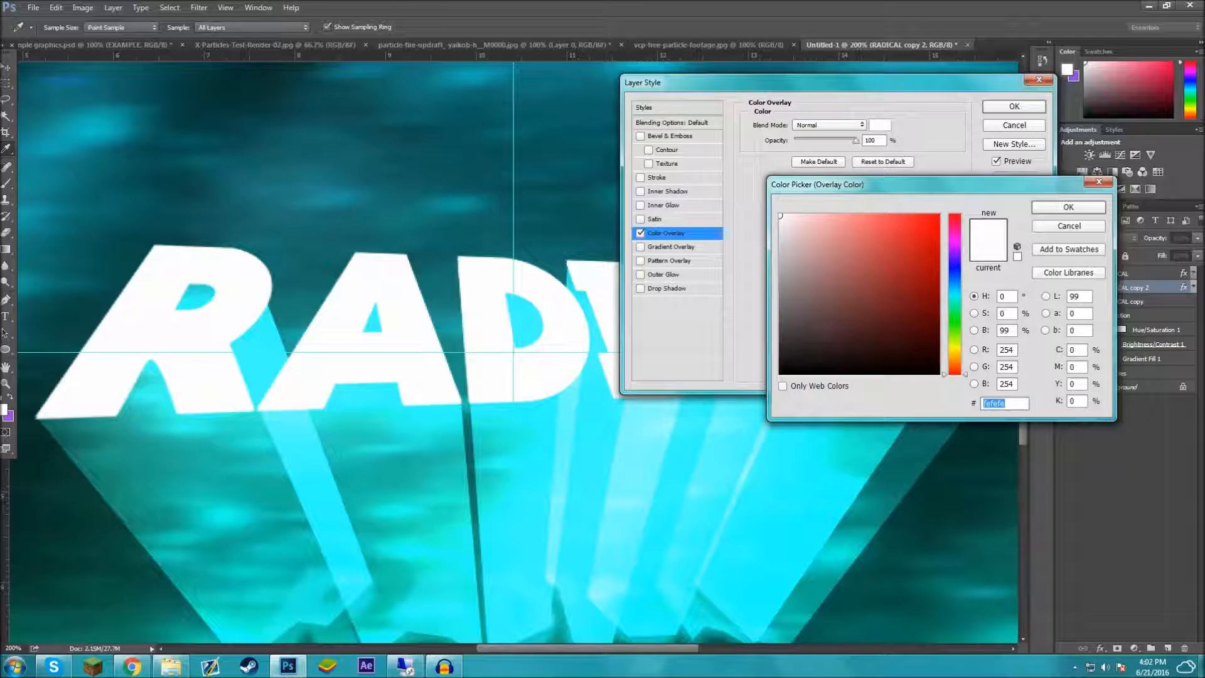
{"action": "left_click", "coordinate": [956, 270]}
{"action": "left_click", "coordinate": [903, 274]}
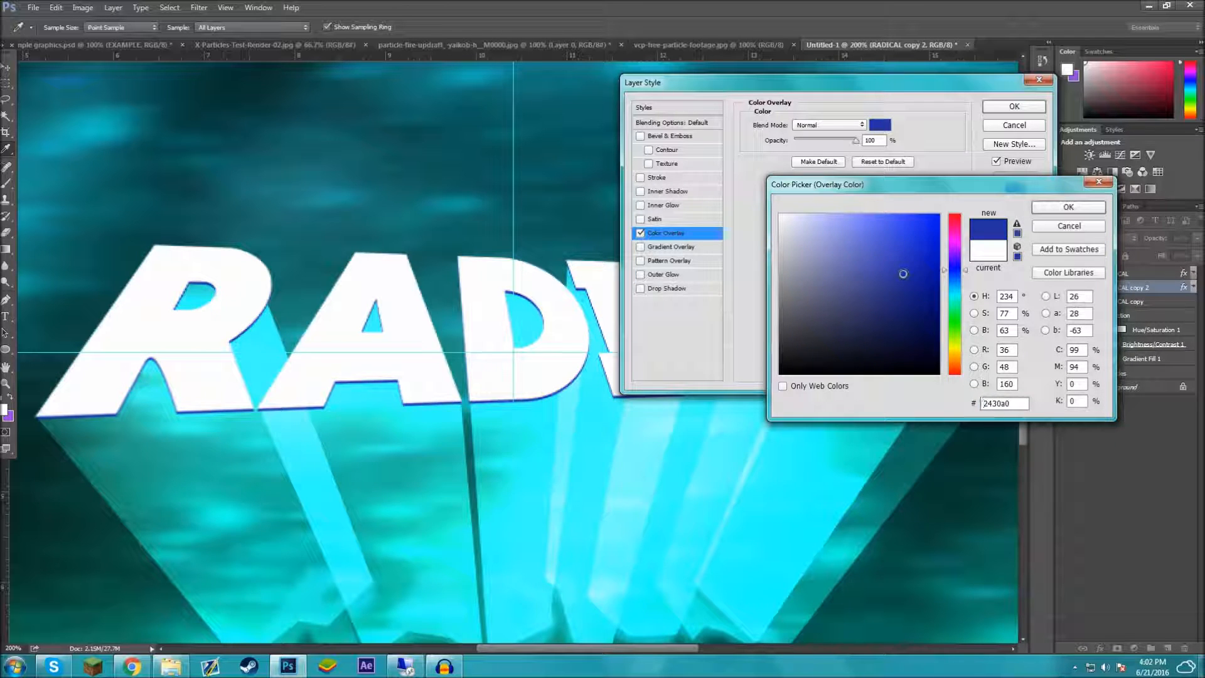
{"action": "left_click", "coordinate": [1068, 207]}
{"action": "left_click", "coordinate": [1011, 107]}
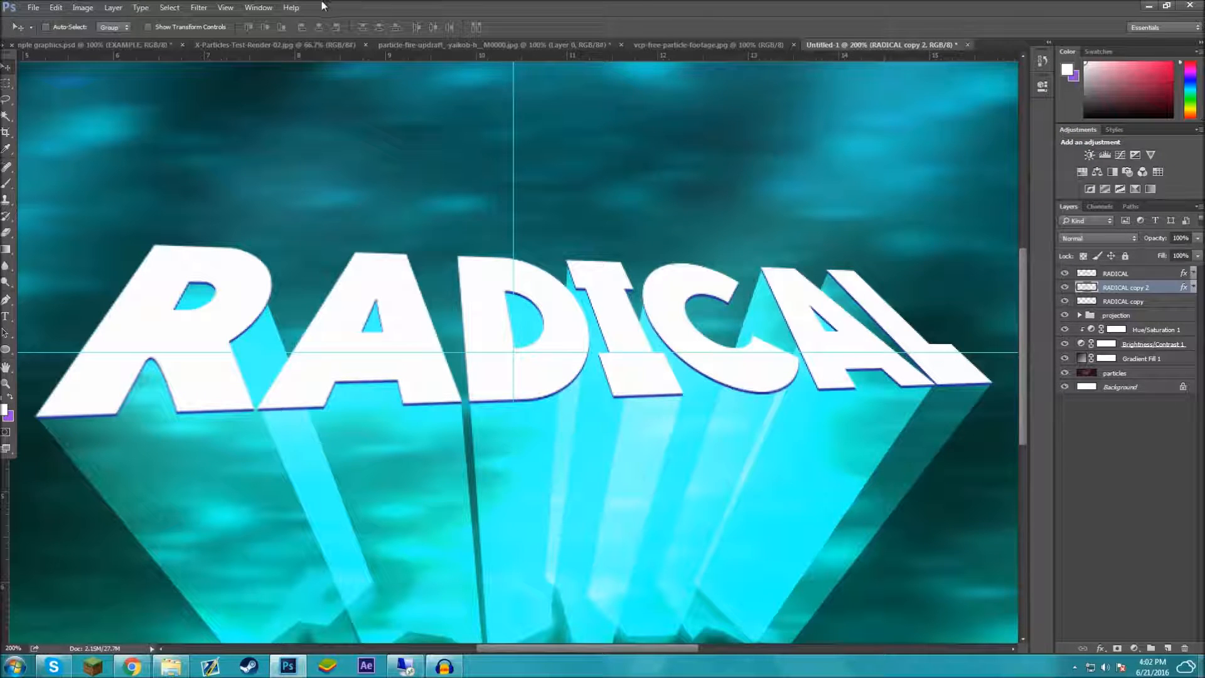
- Reapply the last Gaussian Blur to the RADICAL copy 2 layer and lower its fill to 0%
{"action": "left_click", "coordinate": [199, 7]}
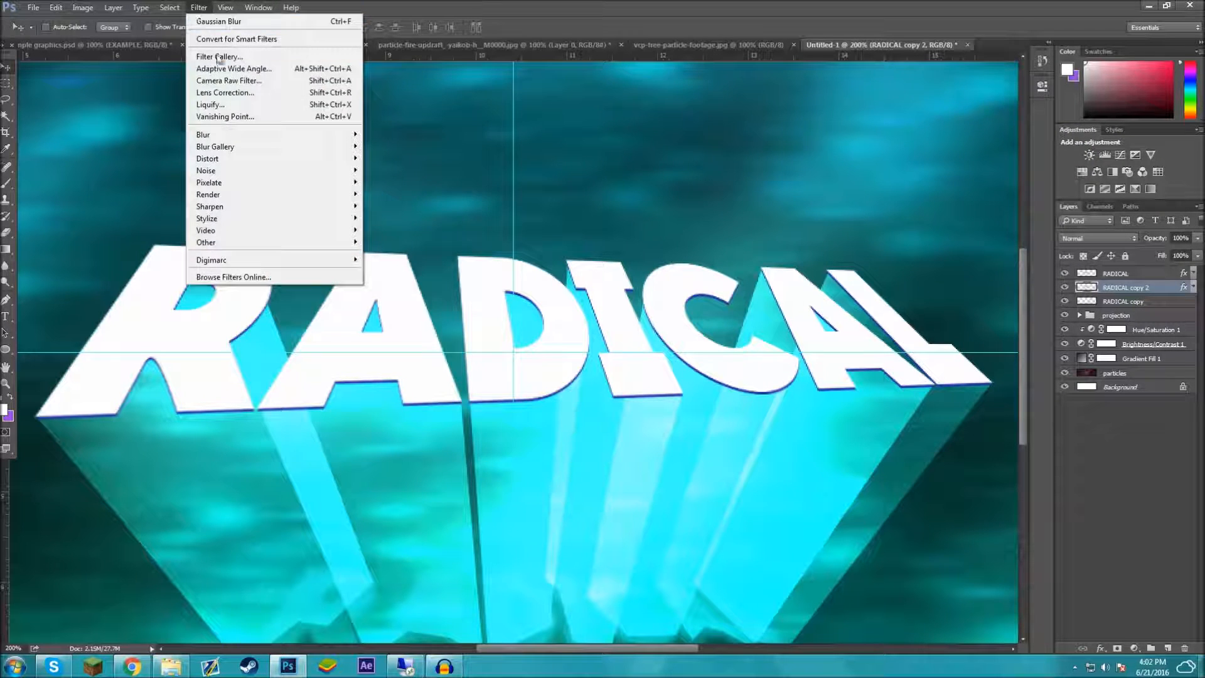
{"action": "left_click", "coordinate": [263, 21]}
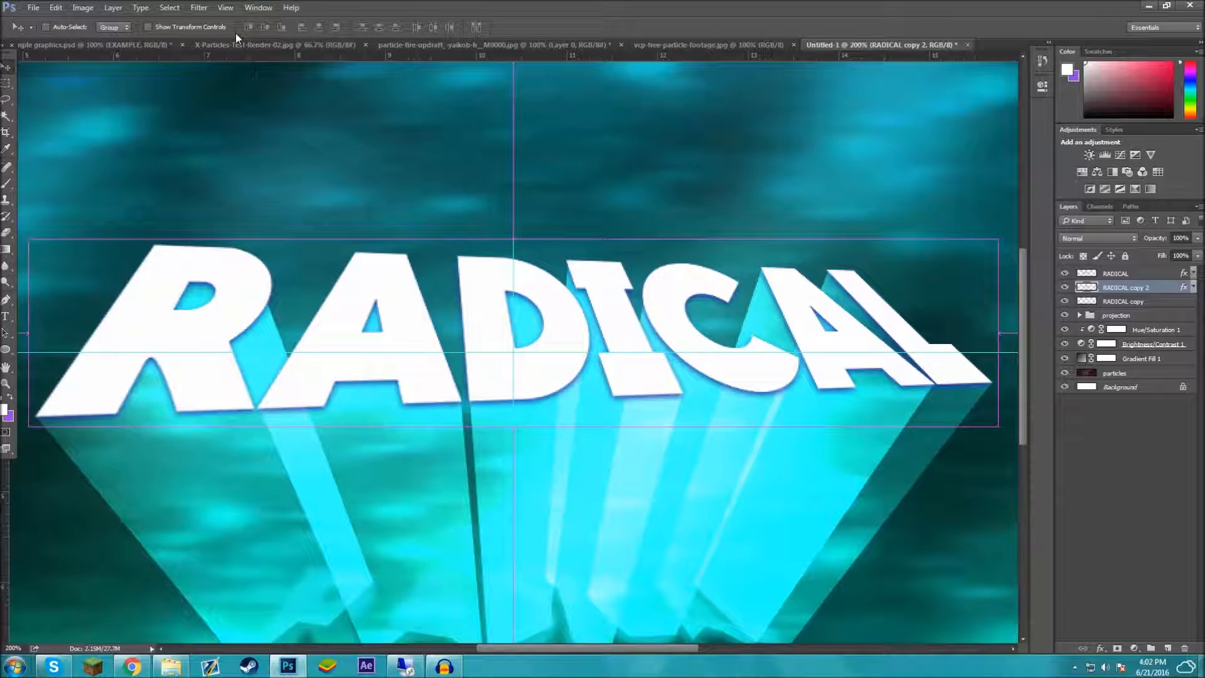
{"action": "key", "text": "ctrl+minus"}
{"action": "left_click", "coordinate": [1198, 255]}
{"action": "left_click_drag", "start_coordinate": [1152, 266], "coordinate": [1118, 265]}
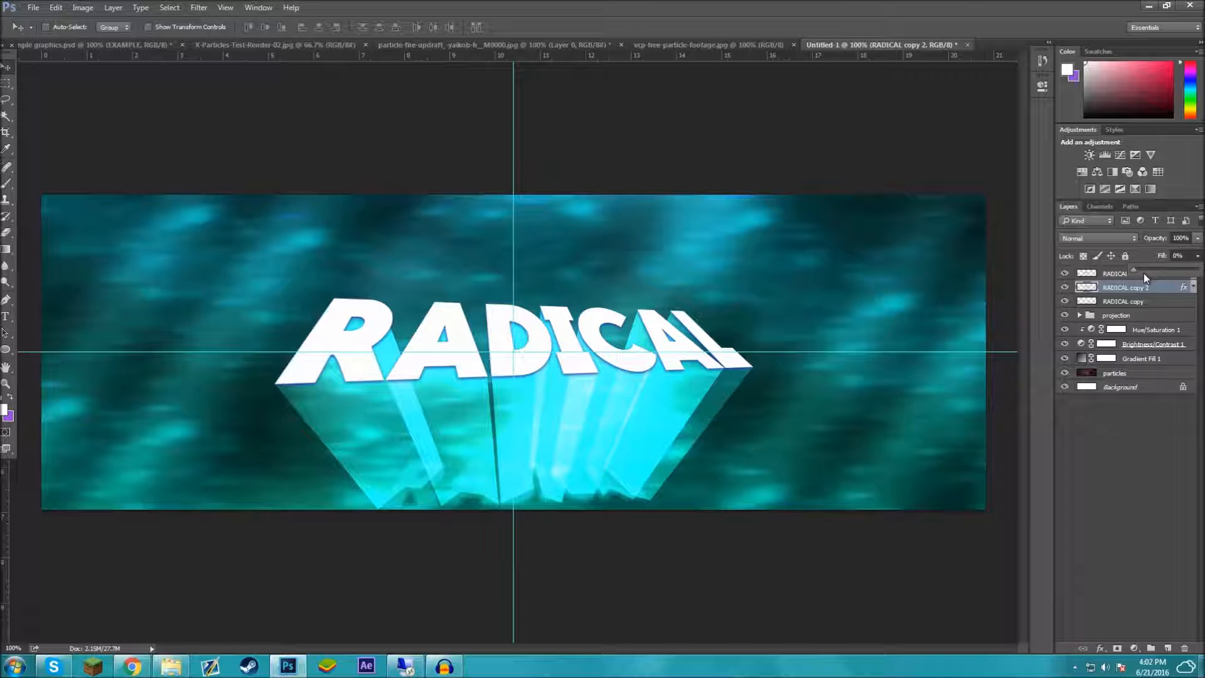
- Convert the RADICAL copy 2 layer to a smart object and rasterize it to flatten its effects into the pixels
{"action": "right_click", "coordinate": [1158, 288]}
{"action": "left_click", "coordinate": [1157, 287]}
{"action": "right_click", "coordinate": [1157, 287]}
{"action": "left_click", "coordinate": [1100, 323]}
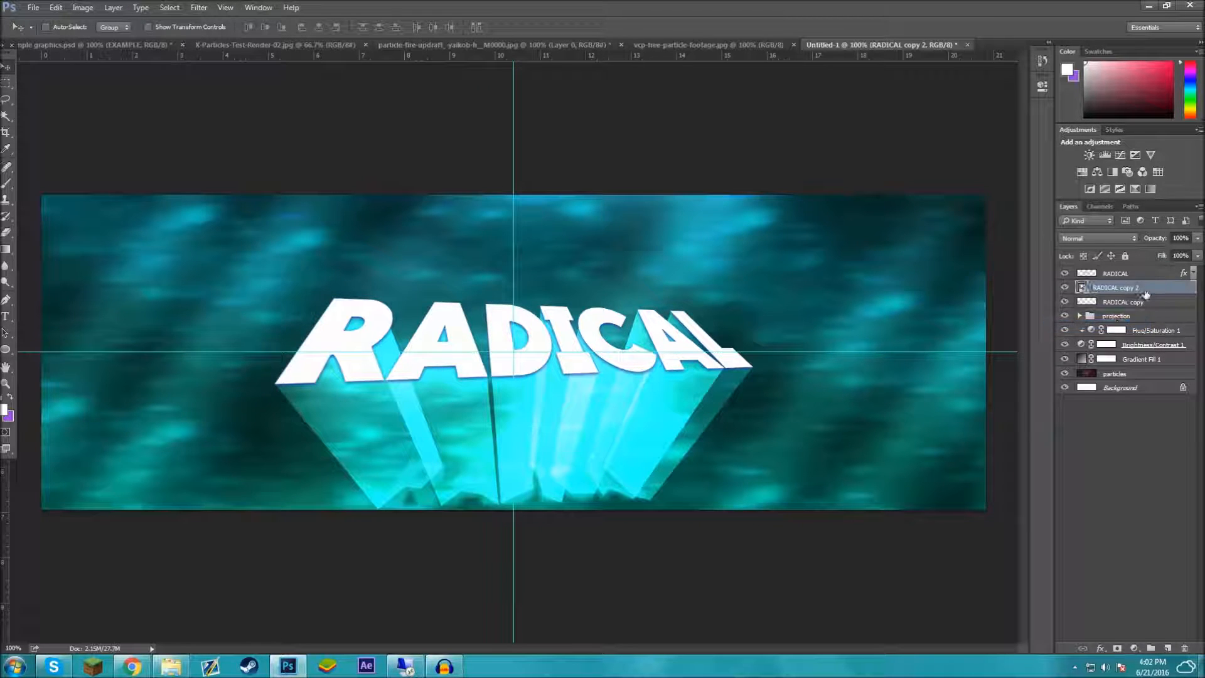
{"action": "right_click", "coordinate": [1148, 294]}
{"action": "left_click", "coordinate": [1102, 371]}
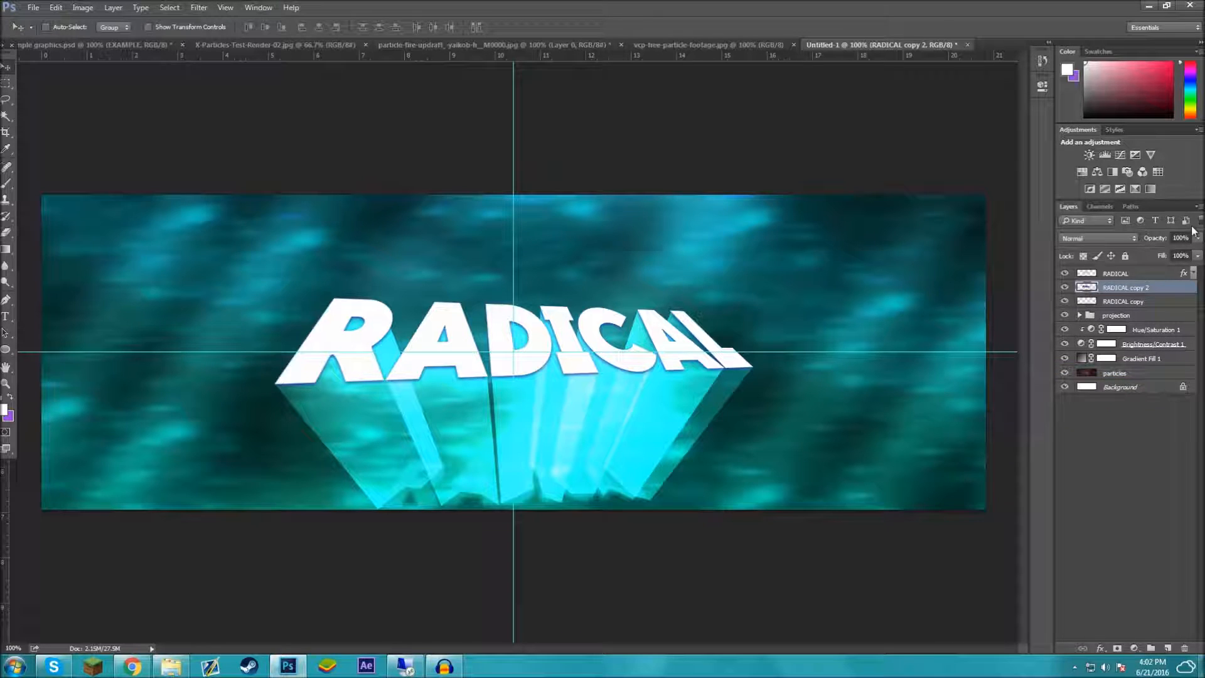
- Lower the fill of the rasterized RADICAL copy 2 layer to soften the shadow, and deselect all layers
{"action": "left_click", "coordinate": [1197, 256]}
{"action": "left_click", "coordinate": [1158, 270]}
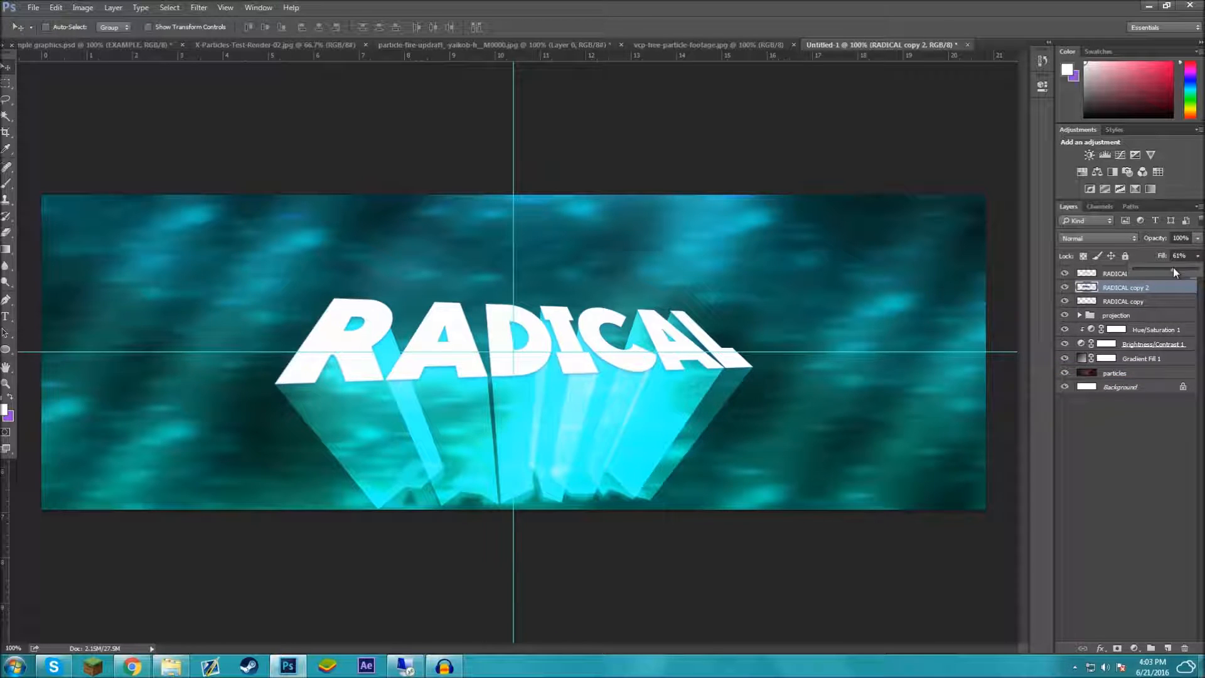
{"action": "left_click_drag", "start_coordinate": [1173, 267], "coordinate": [1166, 268]}
{"action": "left_click", "coordinate": [1137, 442]}
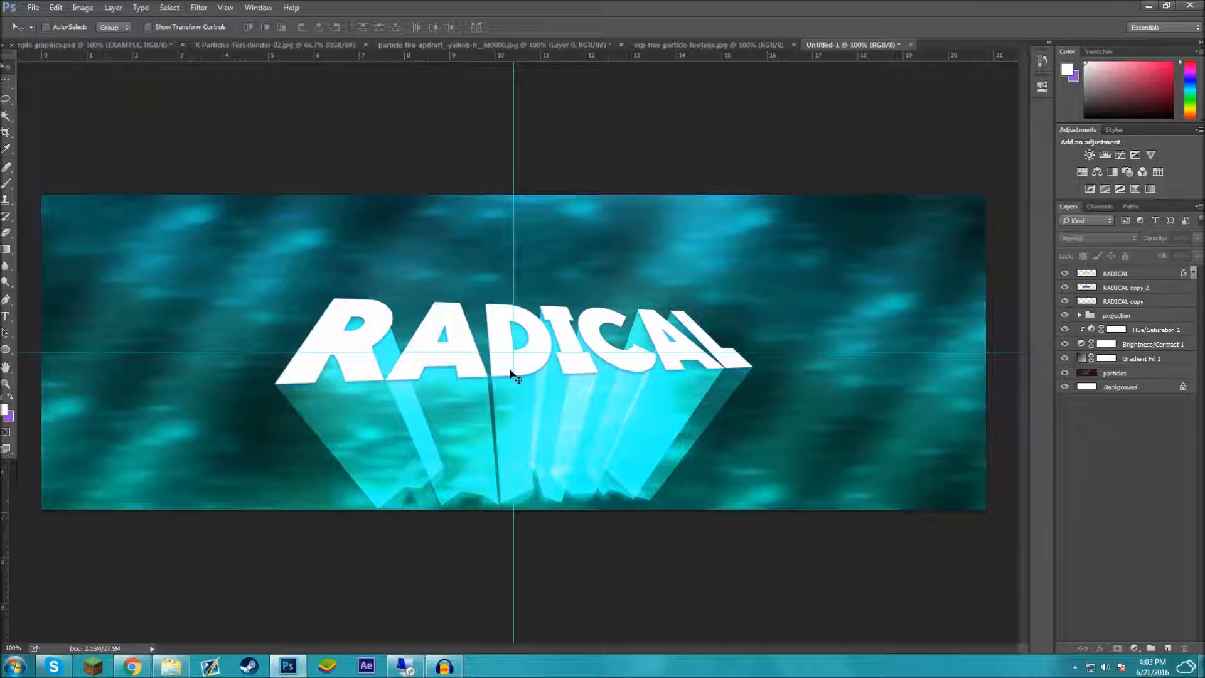
- Examine the RADICAL shadow up close and compare the whole banner with the EXAMPLE document
{"action": "key", "text": "ctrl+plus"}
{"action": "key", "text": "ctrl+plus"}
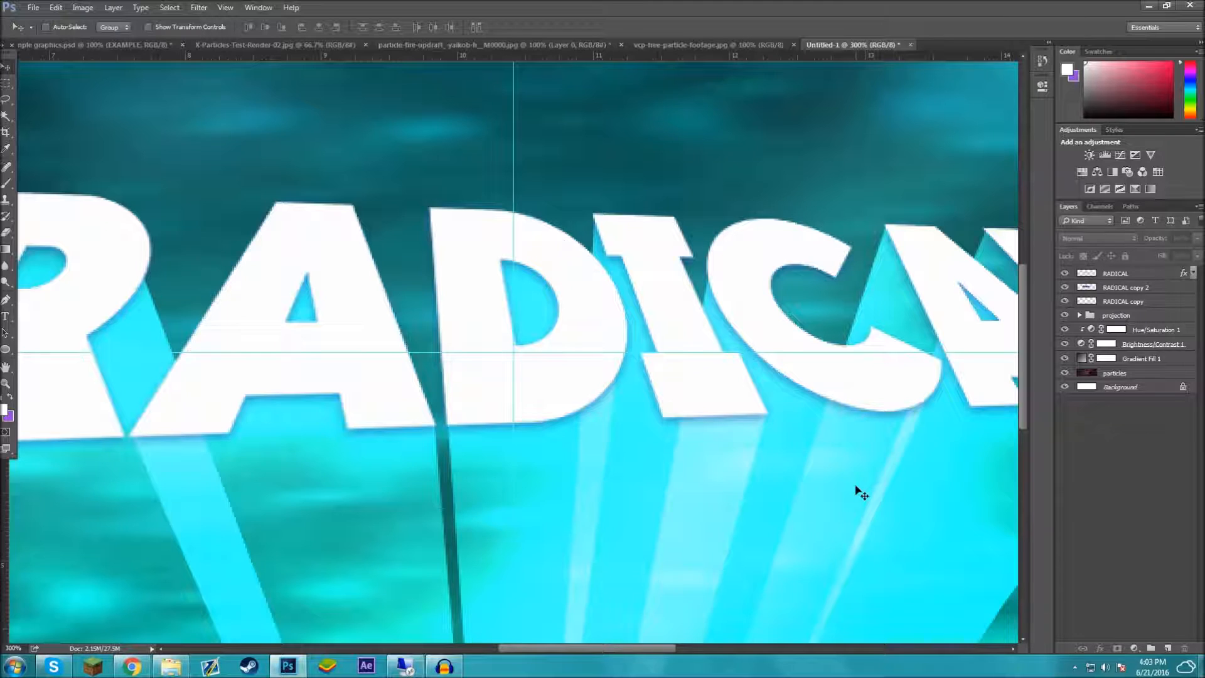
{"action": "key", "text": "ctrl+minus"}
{"action": "key", "text": "ctrl+minus"}
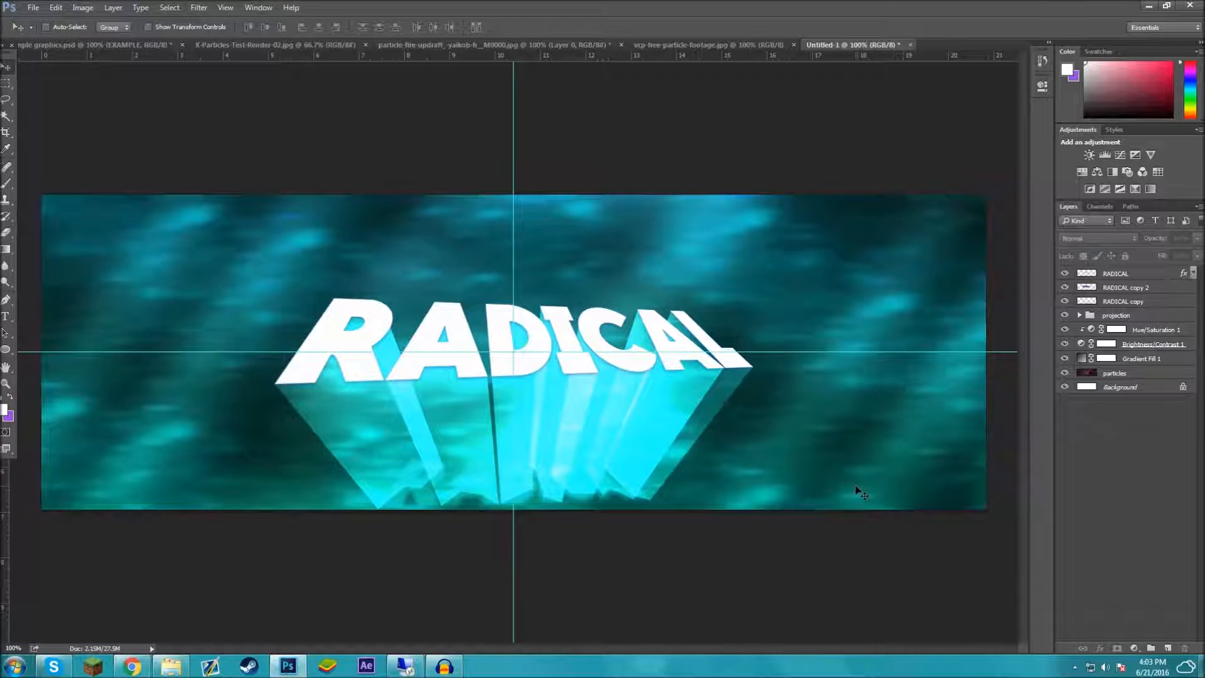
{"action": "left_click", "coordinate": [147, 45]}
{"action": "left_click", "coordinate": [869, 45]}
{"action": "left_click", "coordinate": [1146, 275]}
{"action": "left_click", "coordinate": [111, 45]}
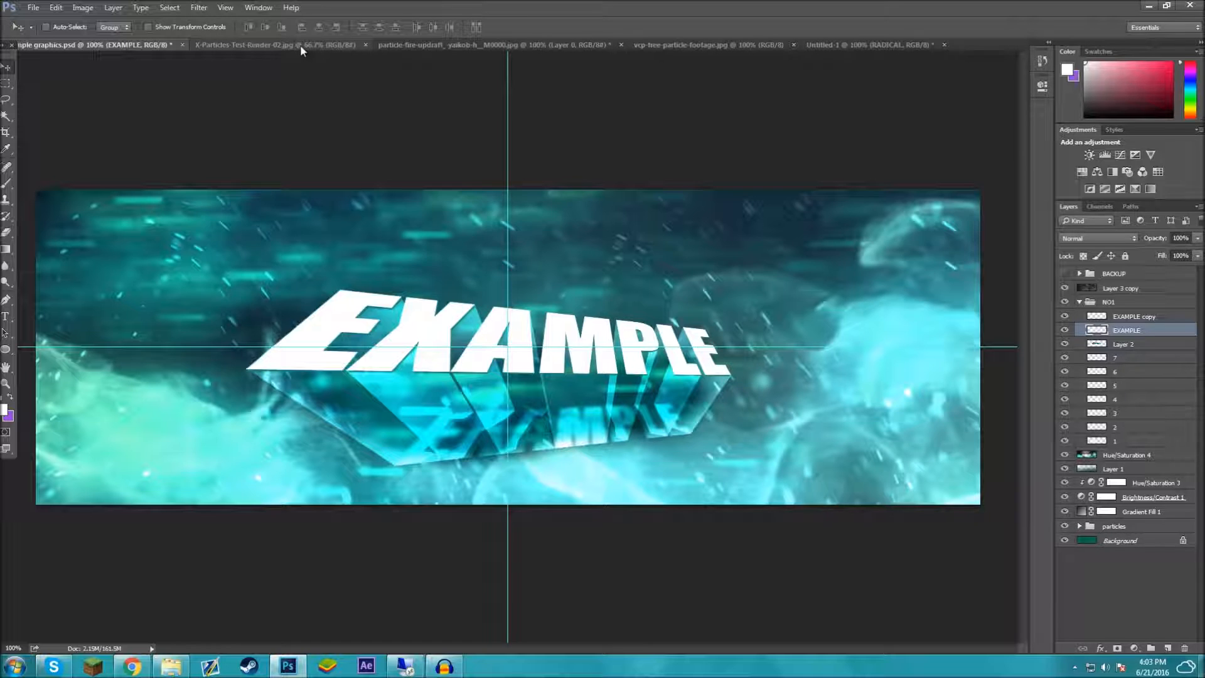
{"action": "left_click", "coordinate": [861, 45]}
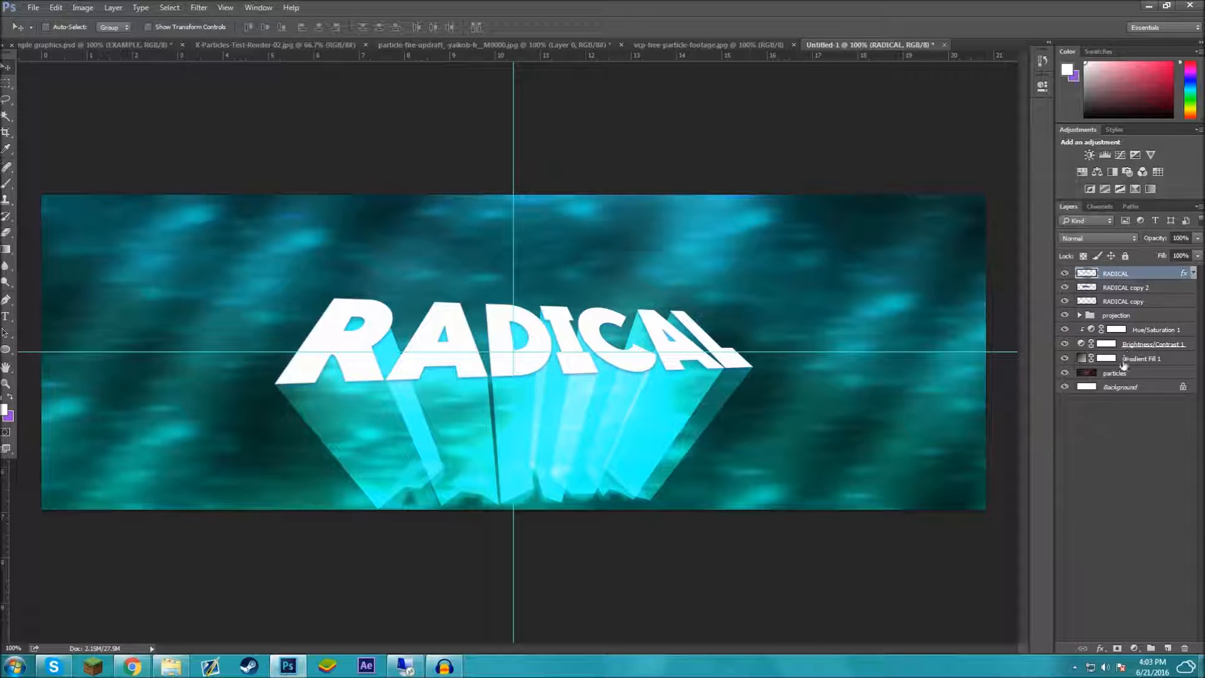
- Apply a Perspective transform to the three RADICAL layers and projection group together, narrowing the text toward its last letter, and shift them slightly up and left
{"action": "left_click", "coordinate": [1142, 319], "text": "shift"}
{"action": "key", "text": "ctrl+e"}
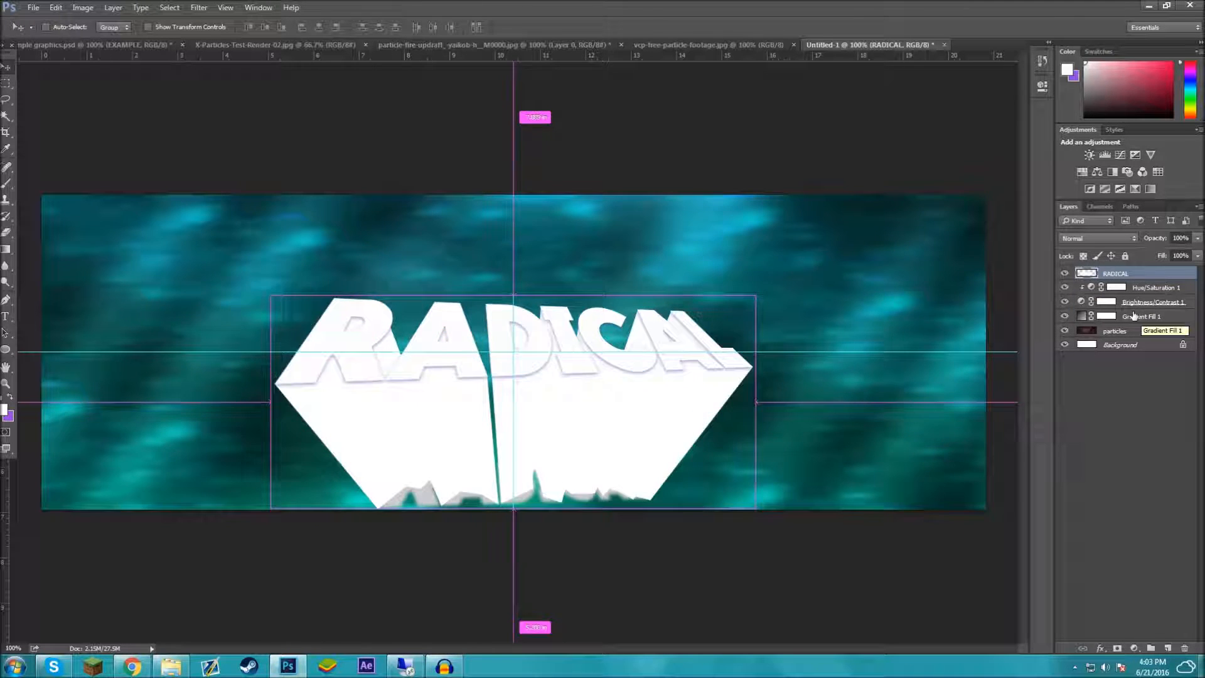
{"action": "key", "text": "ctrl+z"}
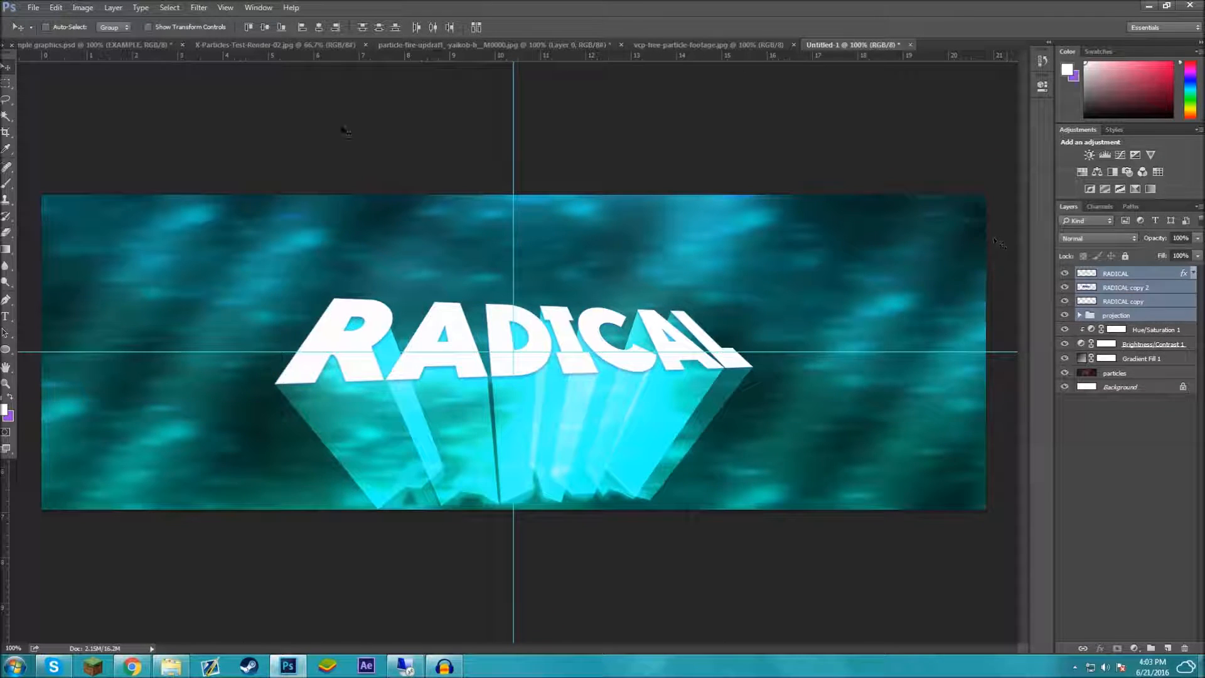
{"action": "left_click", "coordinate": [56, 8]}
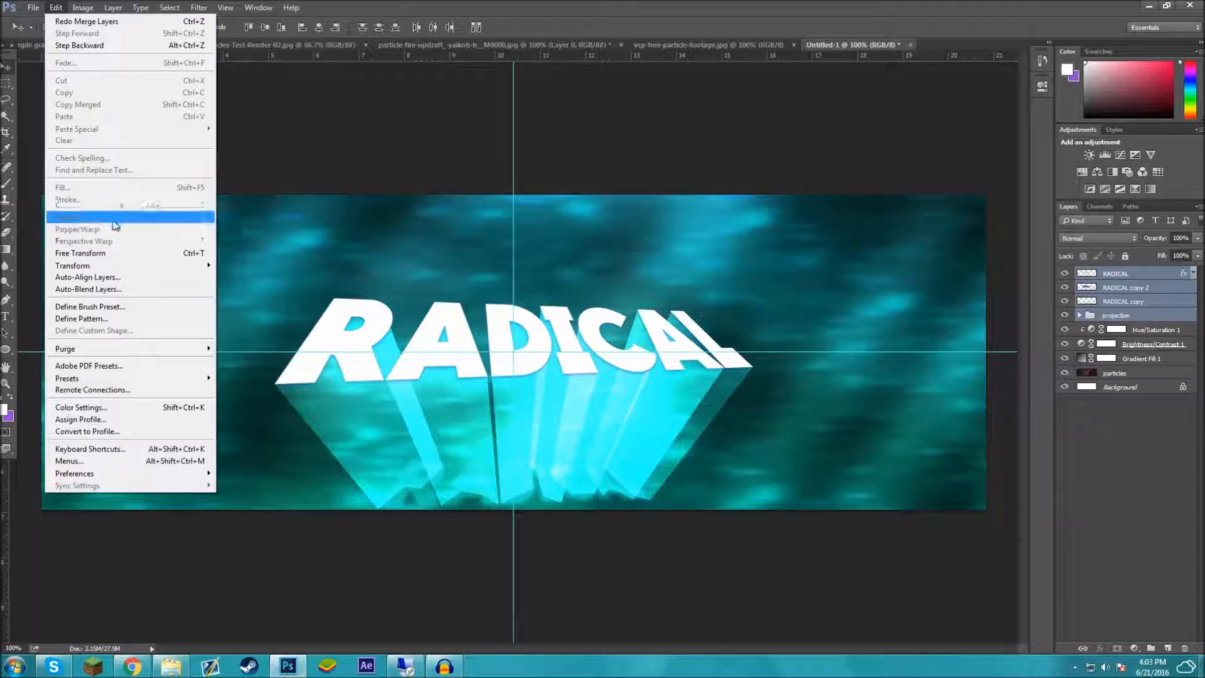
{"action": "mouse_move", "coordinate": [125, 266]}
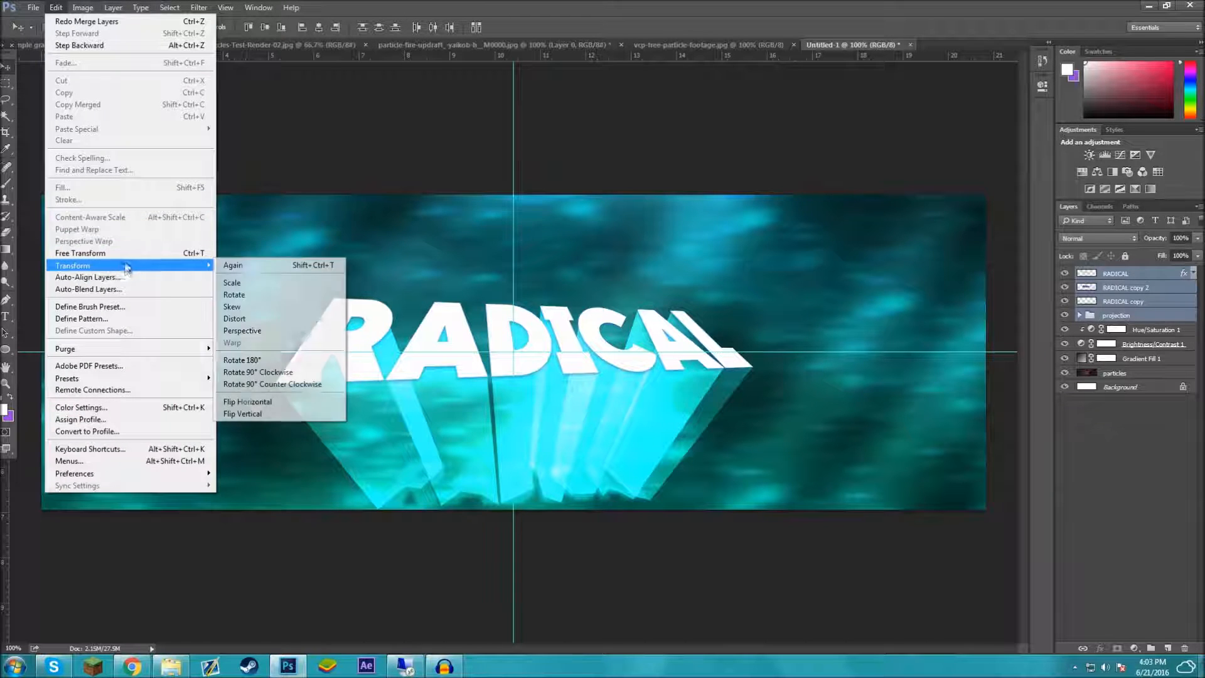
{"action": "left_click", "coordinate": [248, 331]}
{"action": "left_click_drag", "start_coordinate": [759, 301], "coordinate": [798, 346]}
{"action": "key", "text": "Return"}
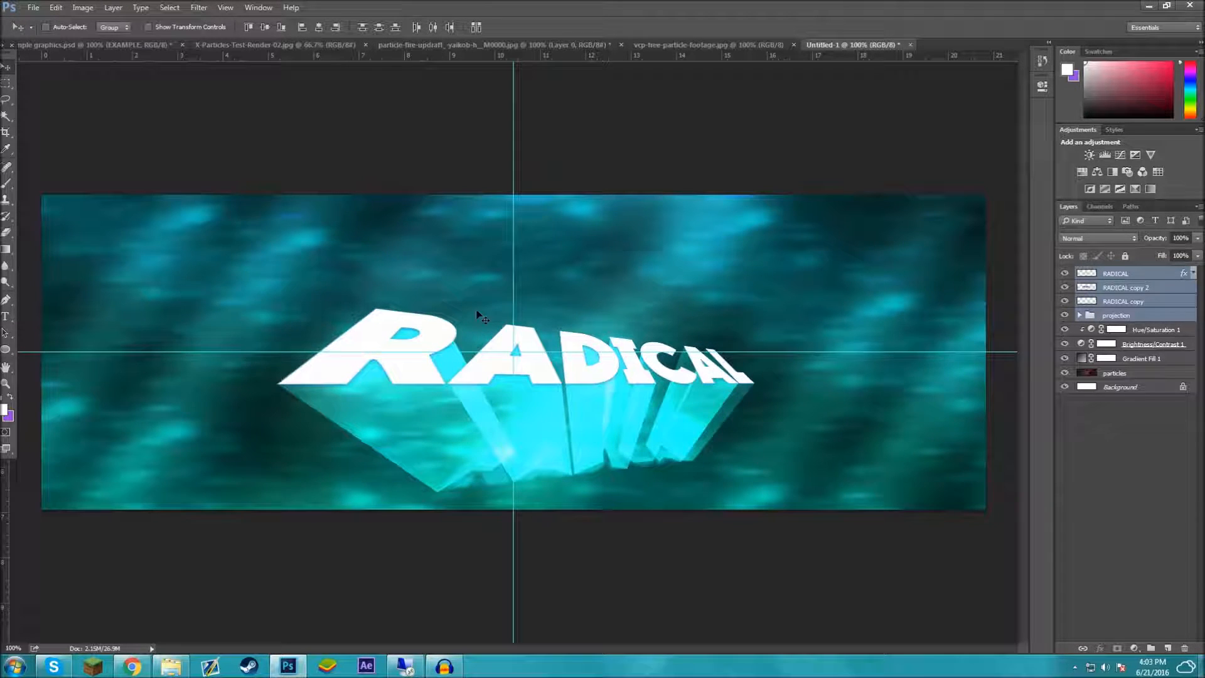
{"action": "left_click_drag", "start_coordinate": [492, 384], "coordinate": [483, 379]}
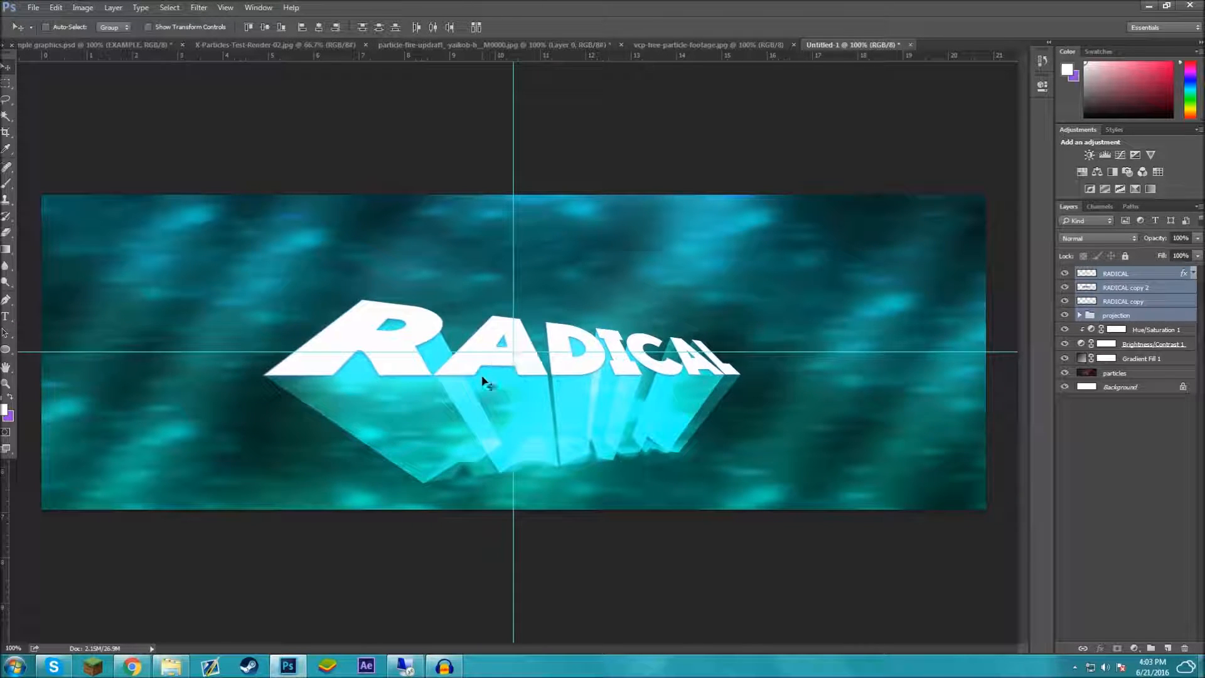
- Compare the text perspective with the EXAMPLE banner and toggle its Hue/Saturation 4 and Layer 1 visibility to examine the smoke effects
{"action": "left_click", "coordinate": [136, 43]}
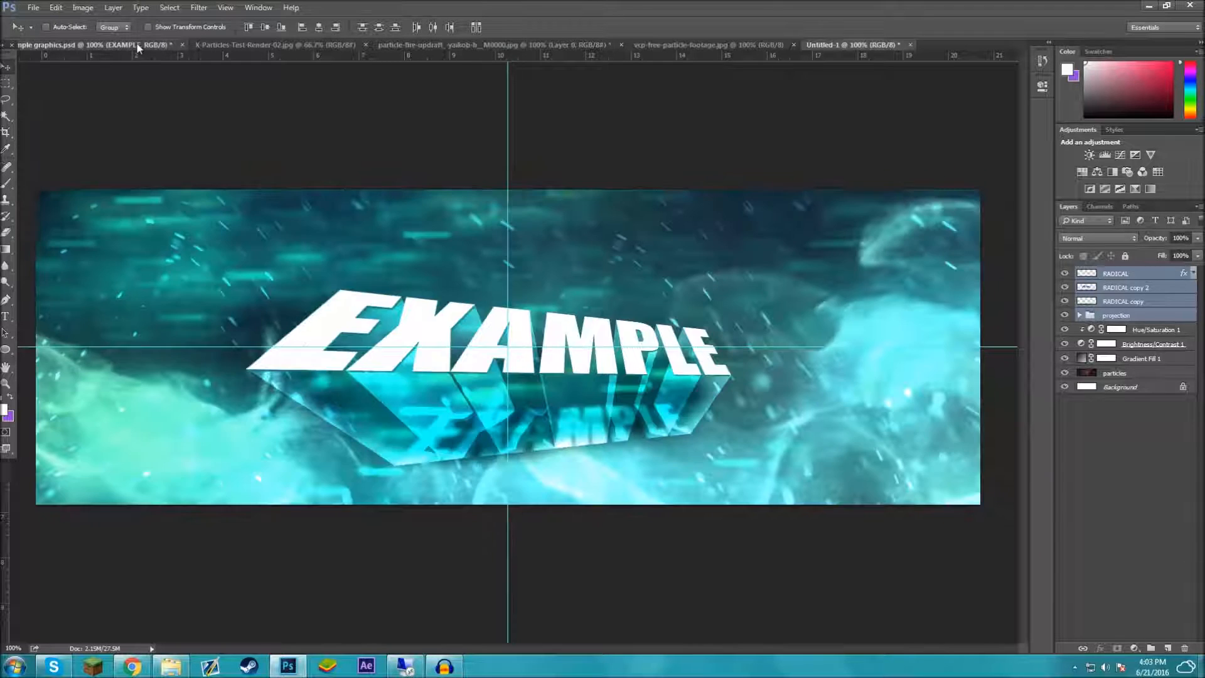
{"action": "left_click", "coordinate": [846, 42]}
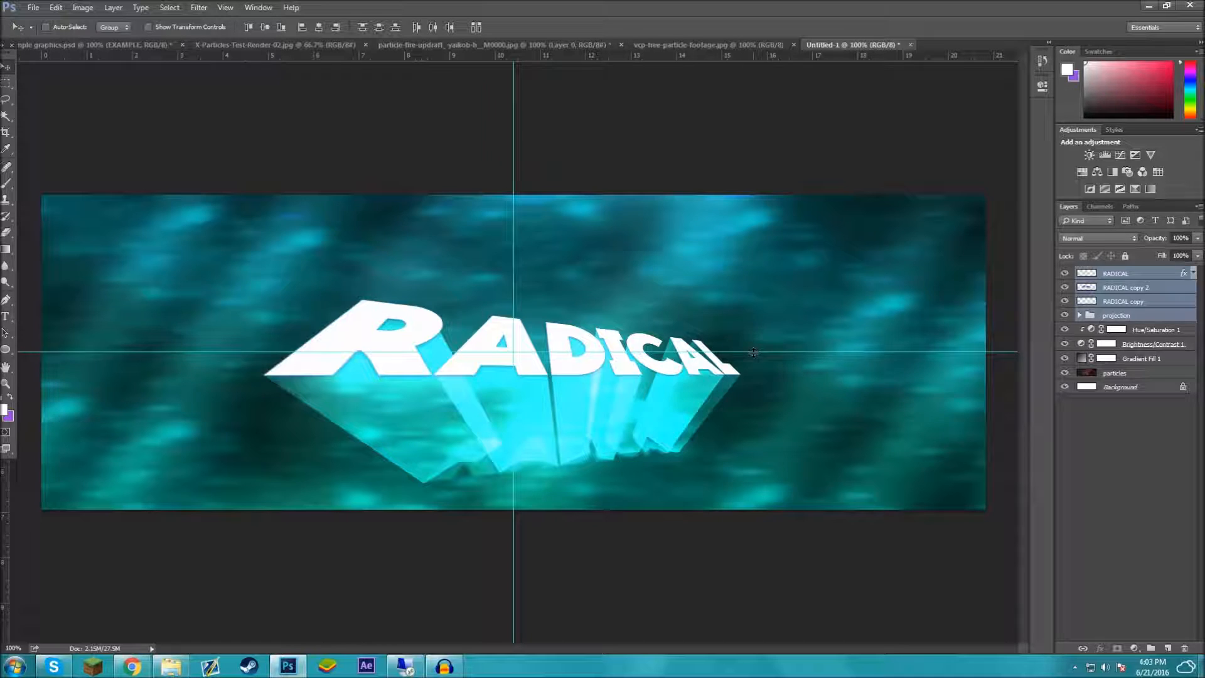
{"action": "left_click", "coordinate": [137, 44]}
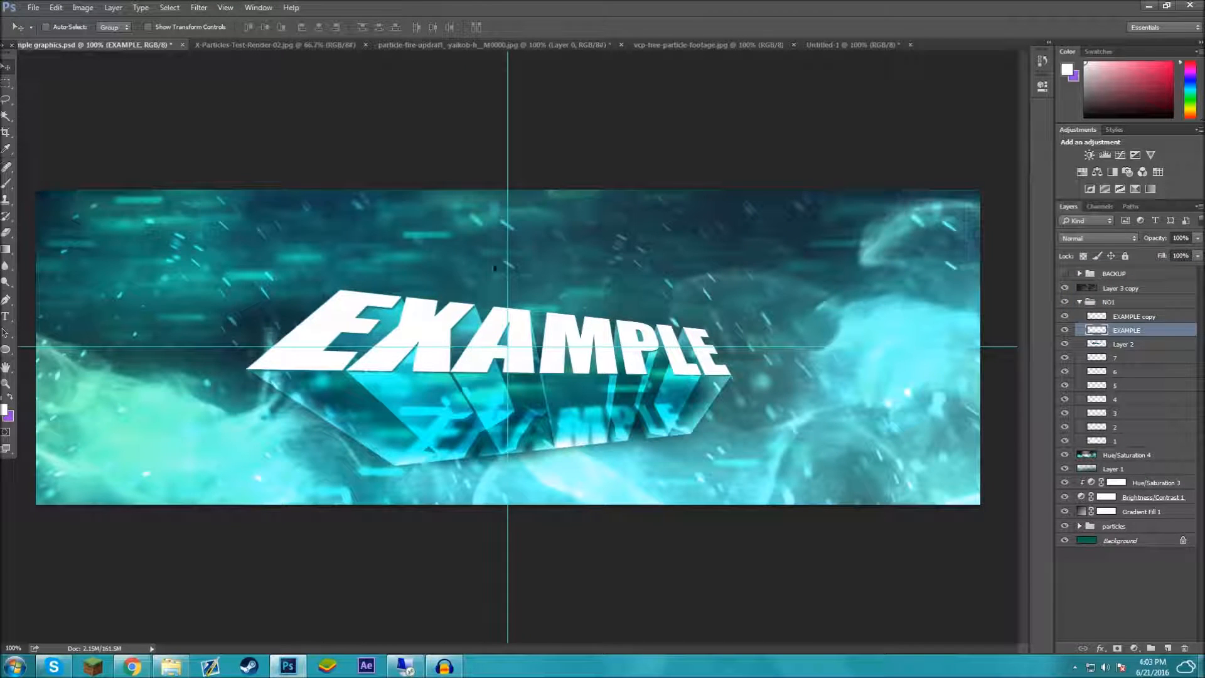
{"action": "left_click", "coordinate": [845, 43]}
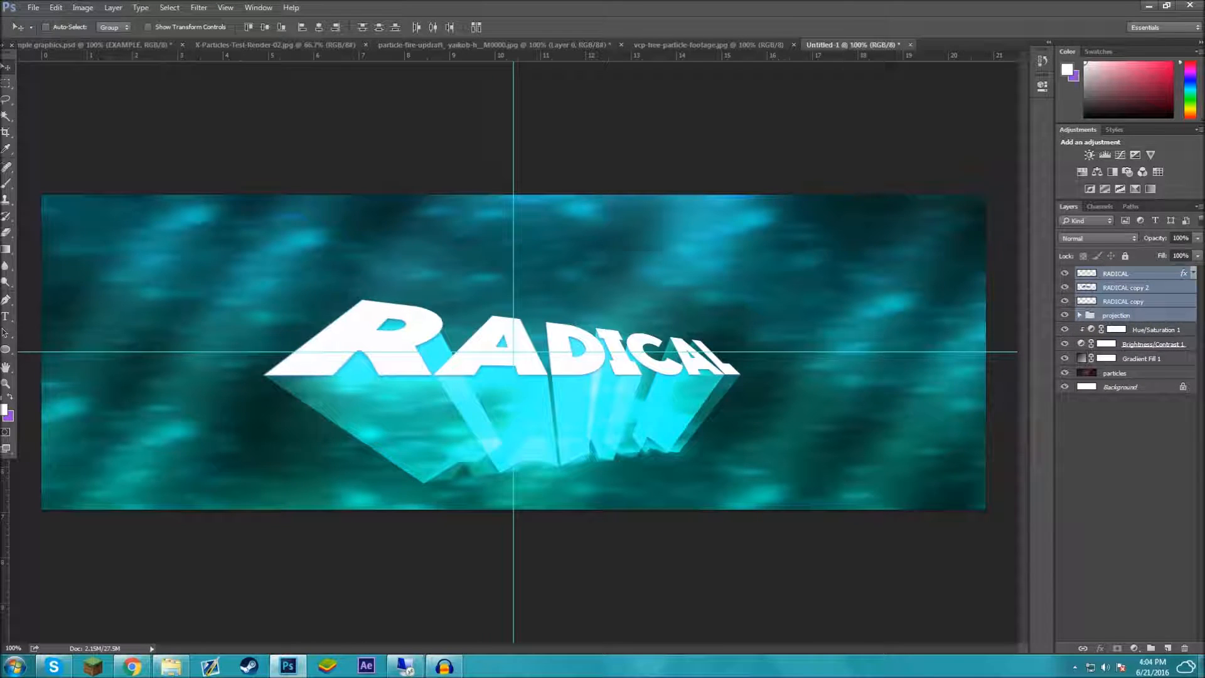
{"action": "left_click", "coordinate": [113, 44]}
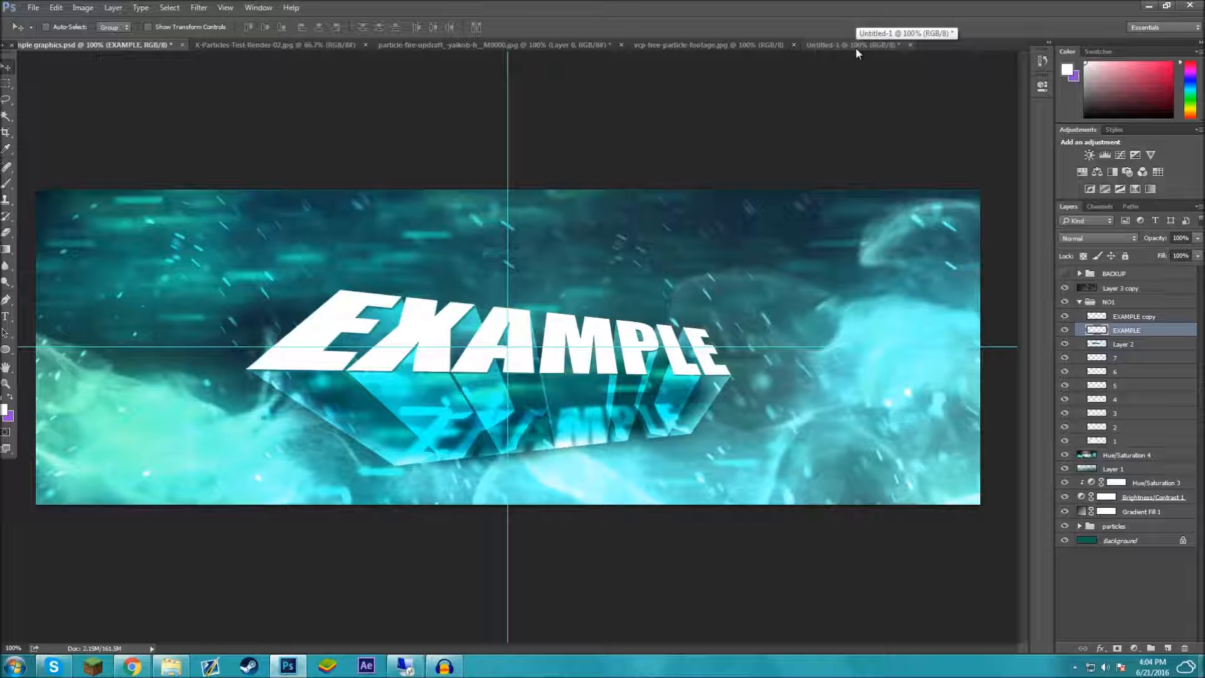
{"action": "left_click", "coordinate": [1079, 302]}
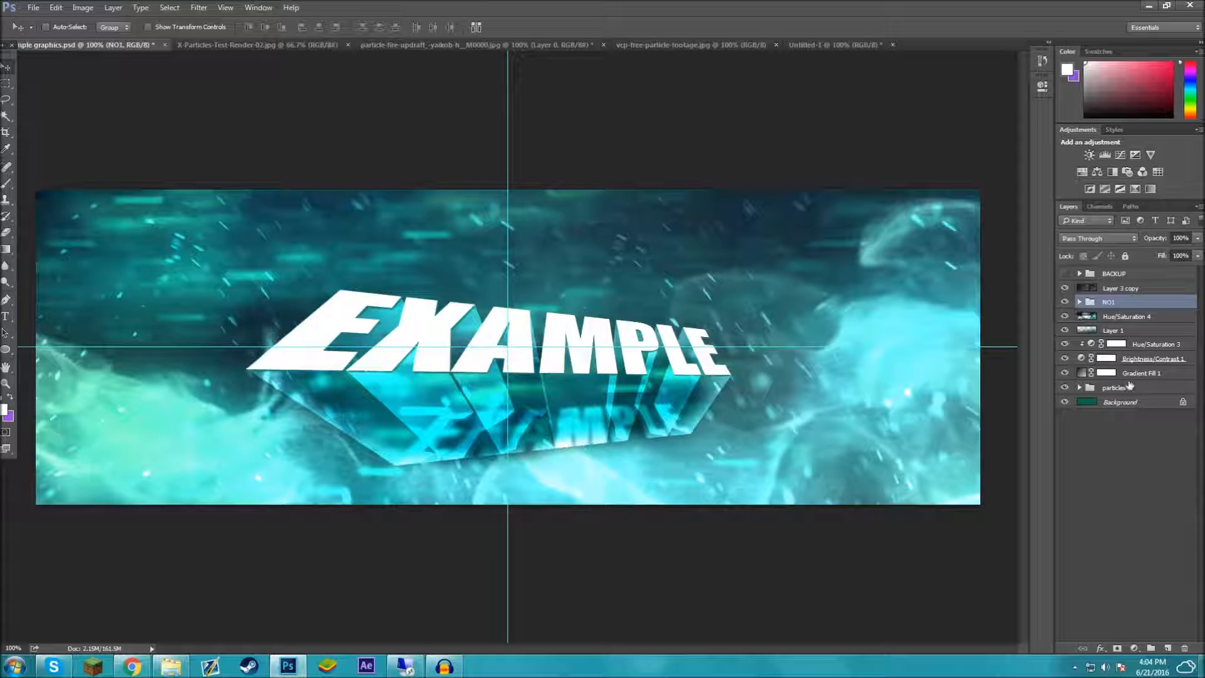
{"action": "left_click", "coordinate": [1065, 315]}
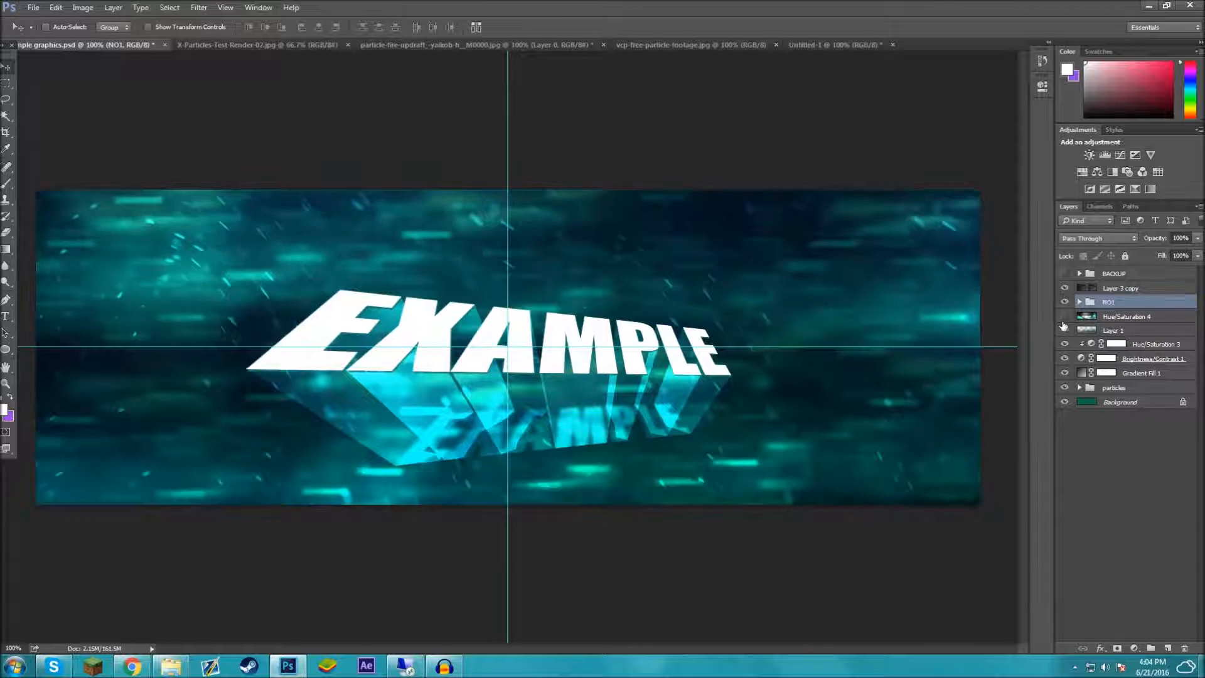
{"action": "left_click", "coordinate": [1065, 330]}
{"action": "left_click", "coordinate": [1064, 316]}
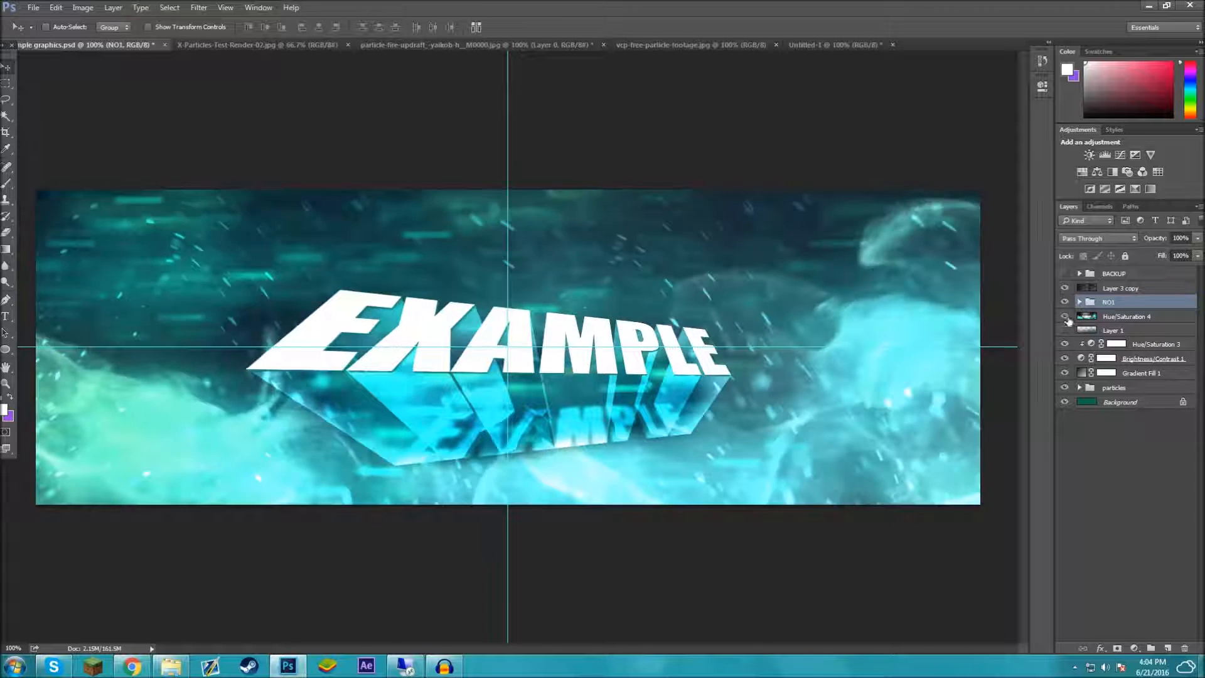
{"action": "left_click", "coordinate": [1065, 330]}
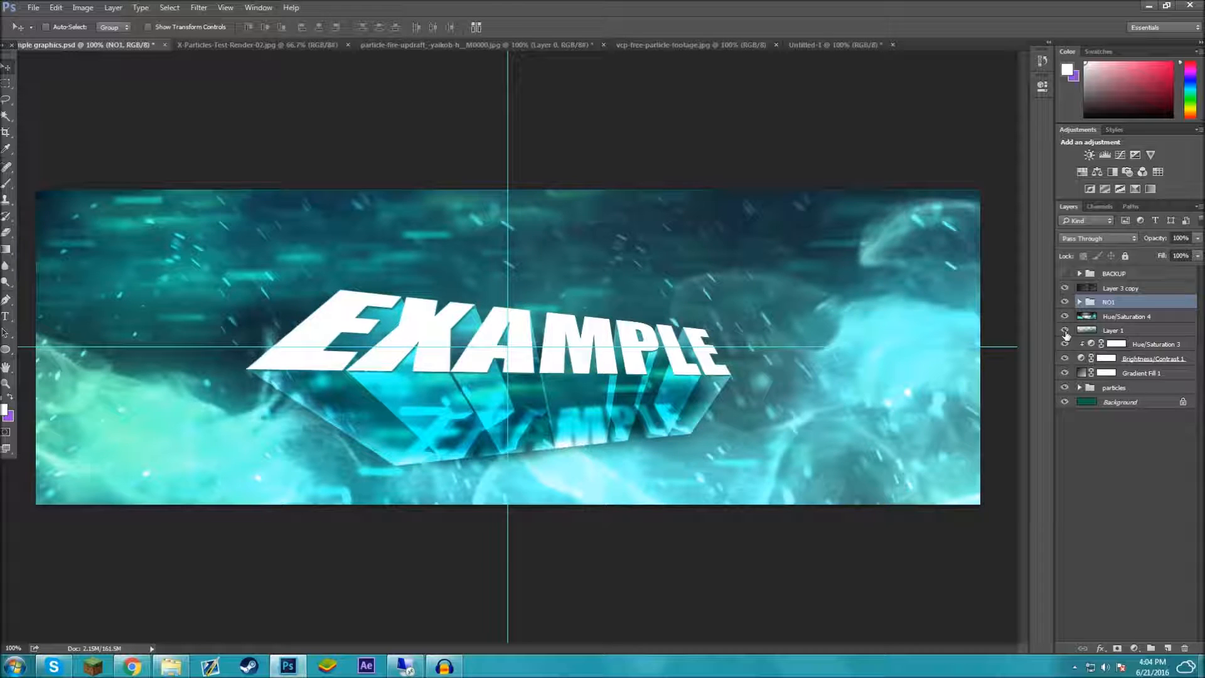
{"action": "left_click", "coordinate": [1065, 317]}
{"action": "left_click", "coordinate": [1065, 330]}
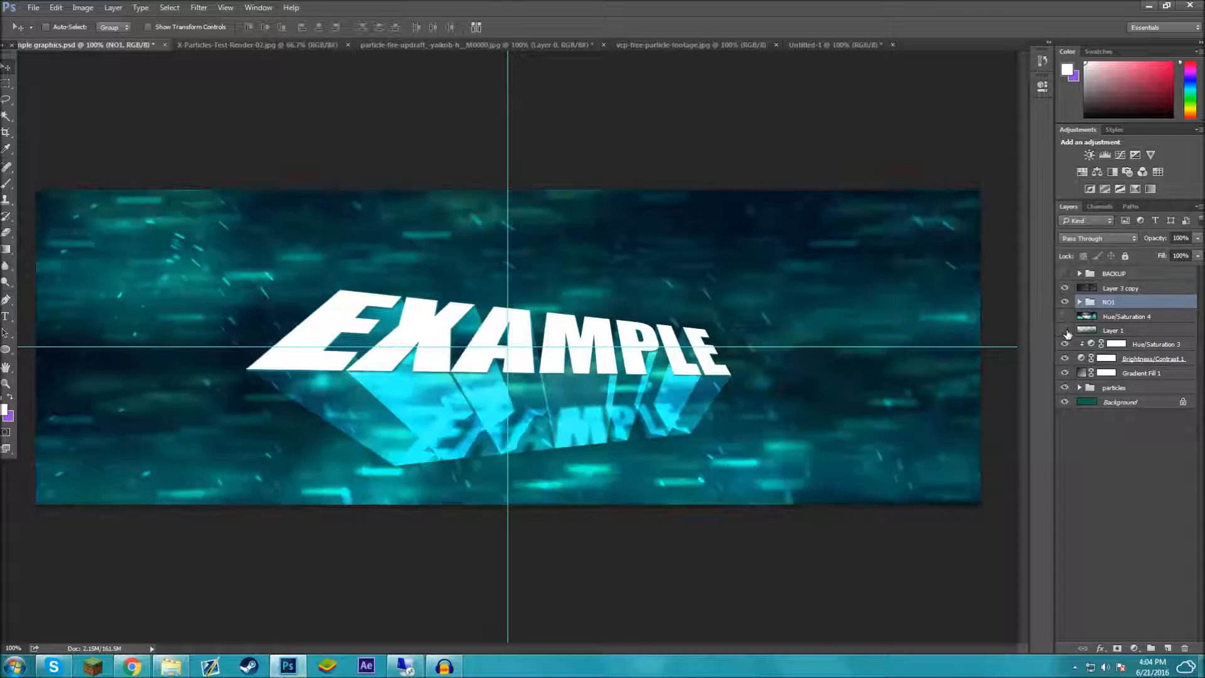
{"action": "left_click", "coordinate": [1065, 330]}
{"action": "left_click", "coordinate": [1065, 316]}
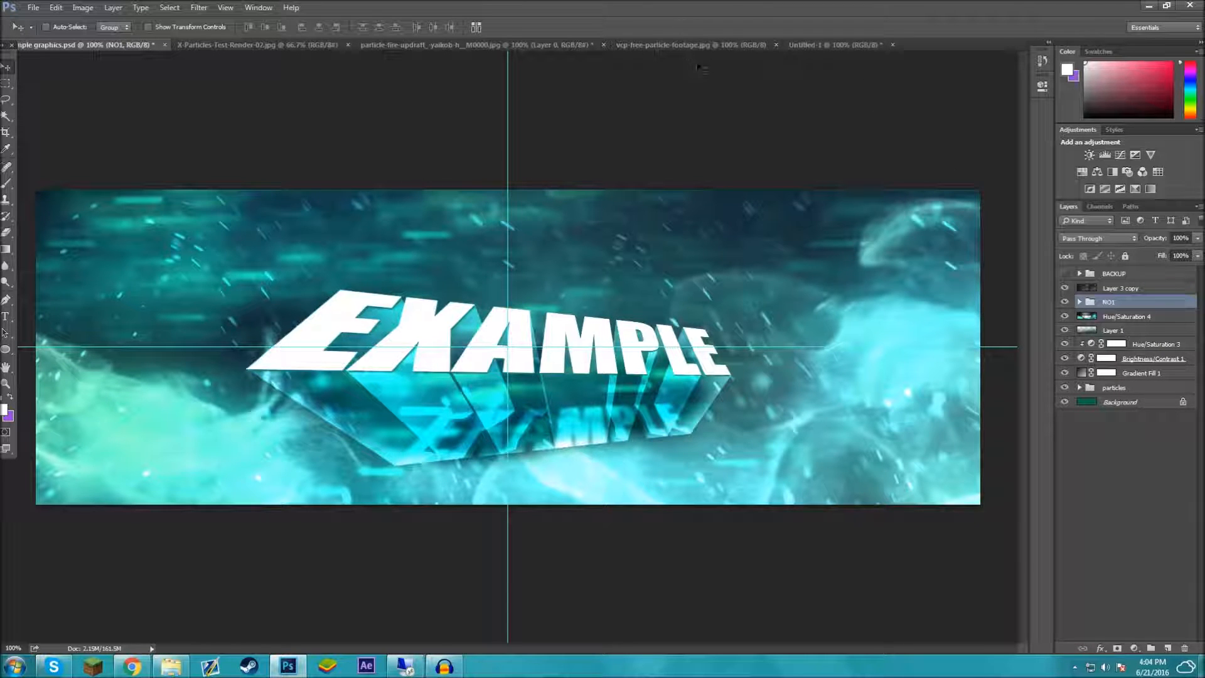
{"action": "left_click", "coordinate": [826, 42]}
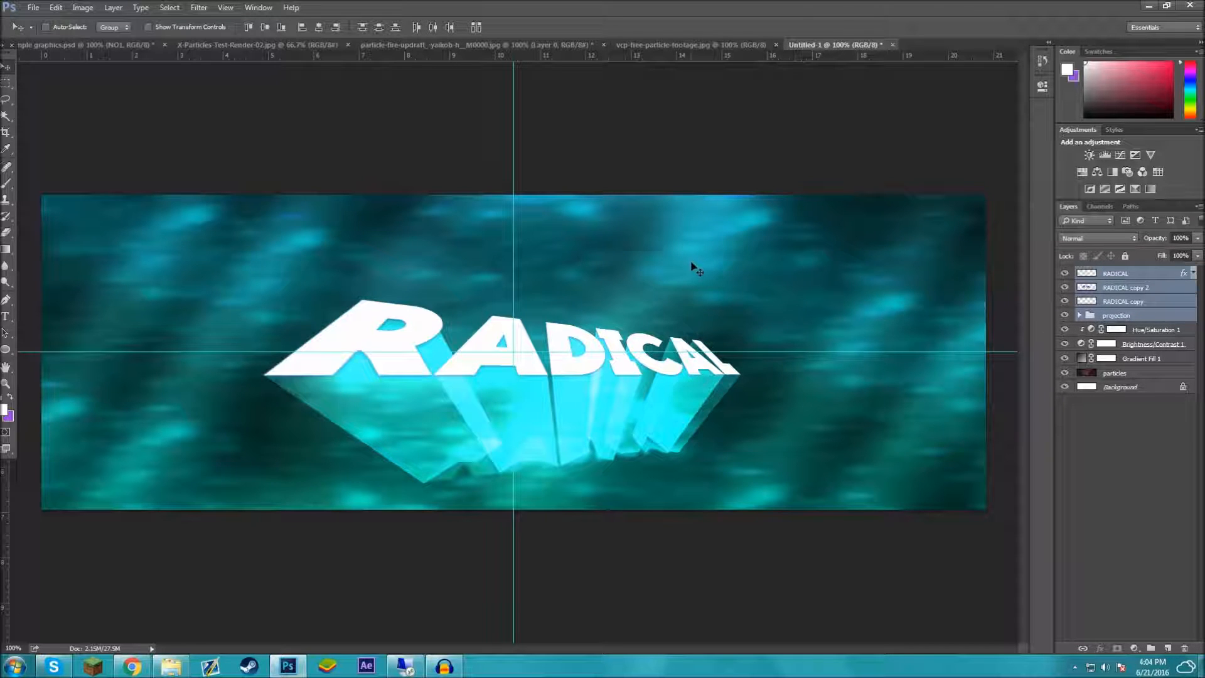
- Bring the X-Particles-Test-Render-02.jpg smoke image into the RADICAL banner as the top layer, blend it with Color Dodge and reposition it
{"action": "left_click", "coordinate": [307, 43]}
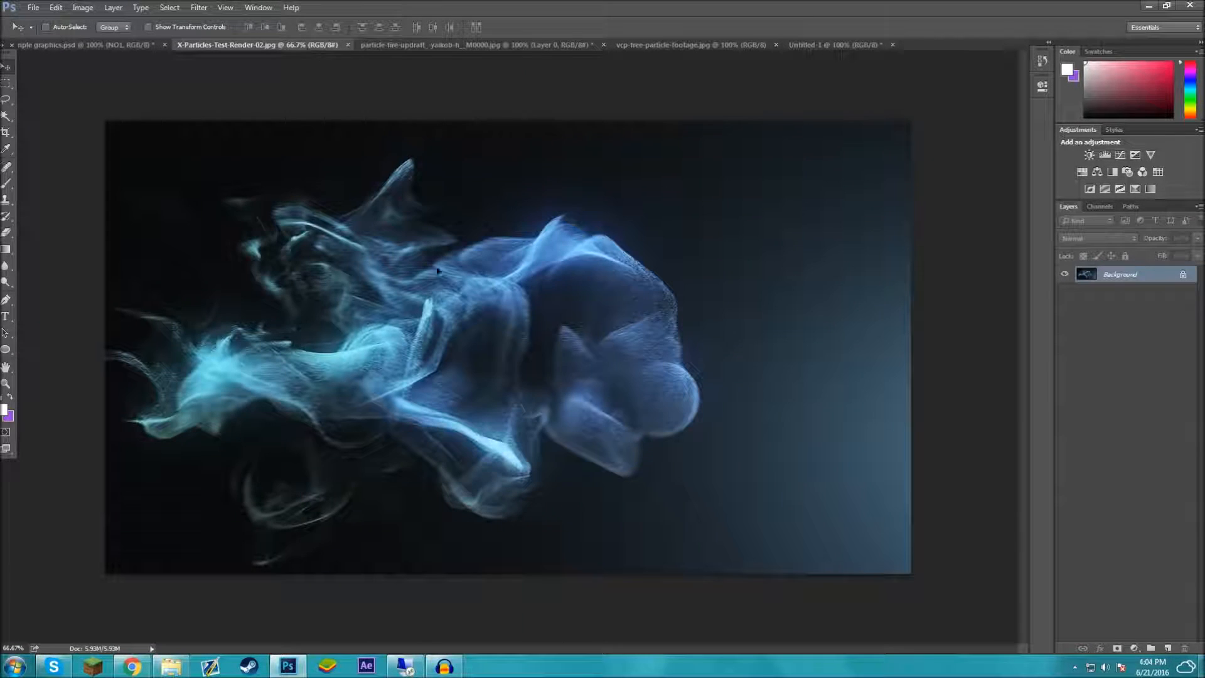
{"action": "left_click_drag", "start_coordinate": [581, 352], "coordinate": [653, 361]}
{"action": "left_click", "coordinate": [1095, 238]}
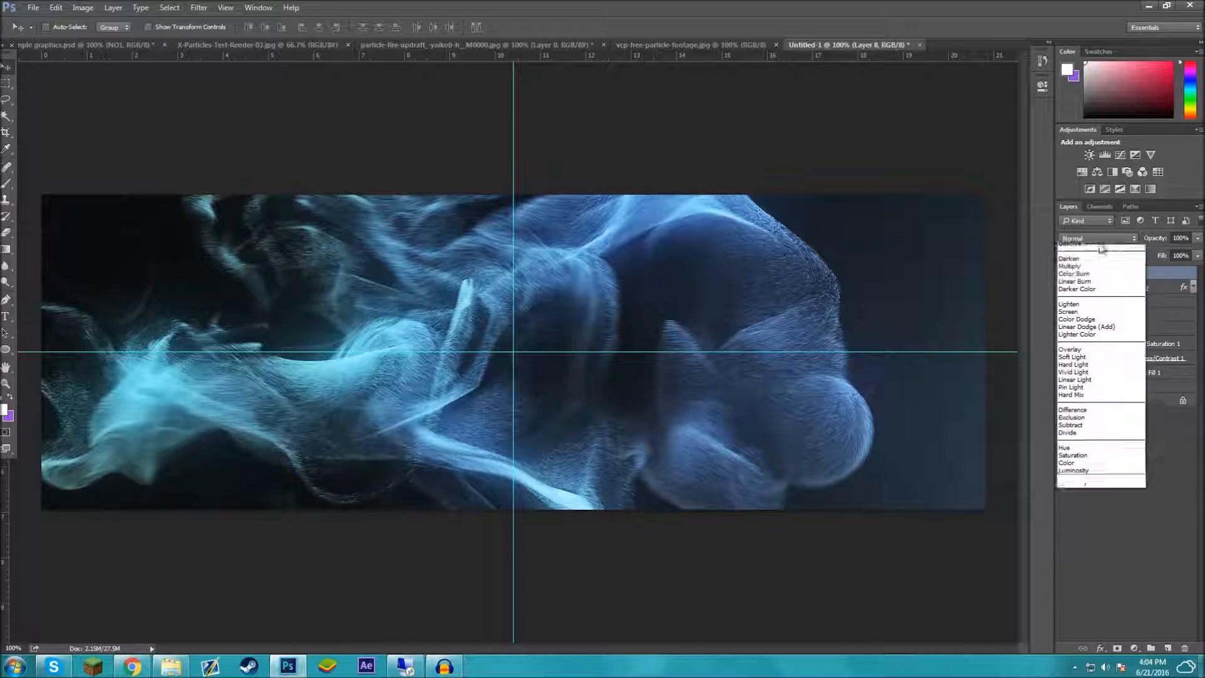
{"action": "left_click", "coordinate": [1093, 333]}
{"action": "mouse_move", "coordinate": [904, 289]}
{"action": "left_mouse_down"}
{"action": "mouse_move", "coordinate": [876, 308]}
{"action": "mouse_move", "coordinate": [647, 198]}
{"action": "left_mouse_up"}
- Check the example's Hue/Saturation 4 layer, and change the smoke layer's blend mode to Screen and move it upward
{"action": "left_click", "coordinate": [135, 45]}
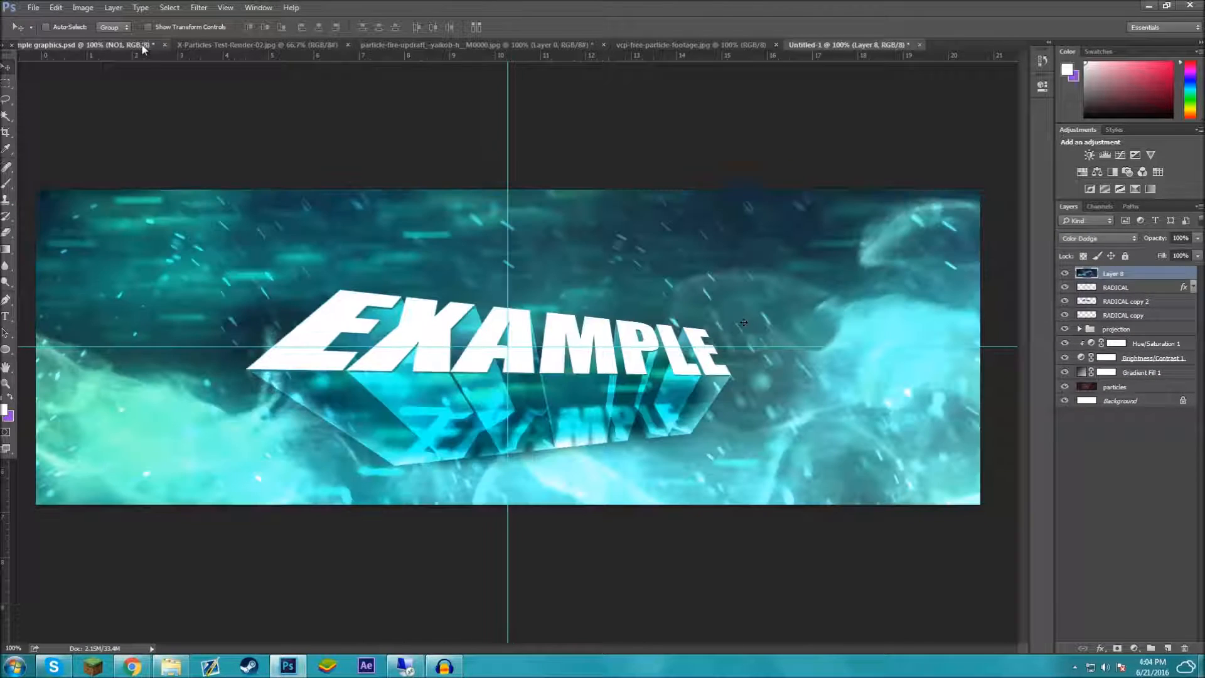
{"action": "left_click", "coordinate": [1120, 317]}
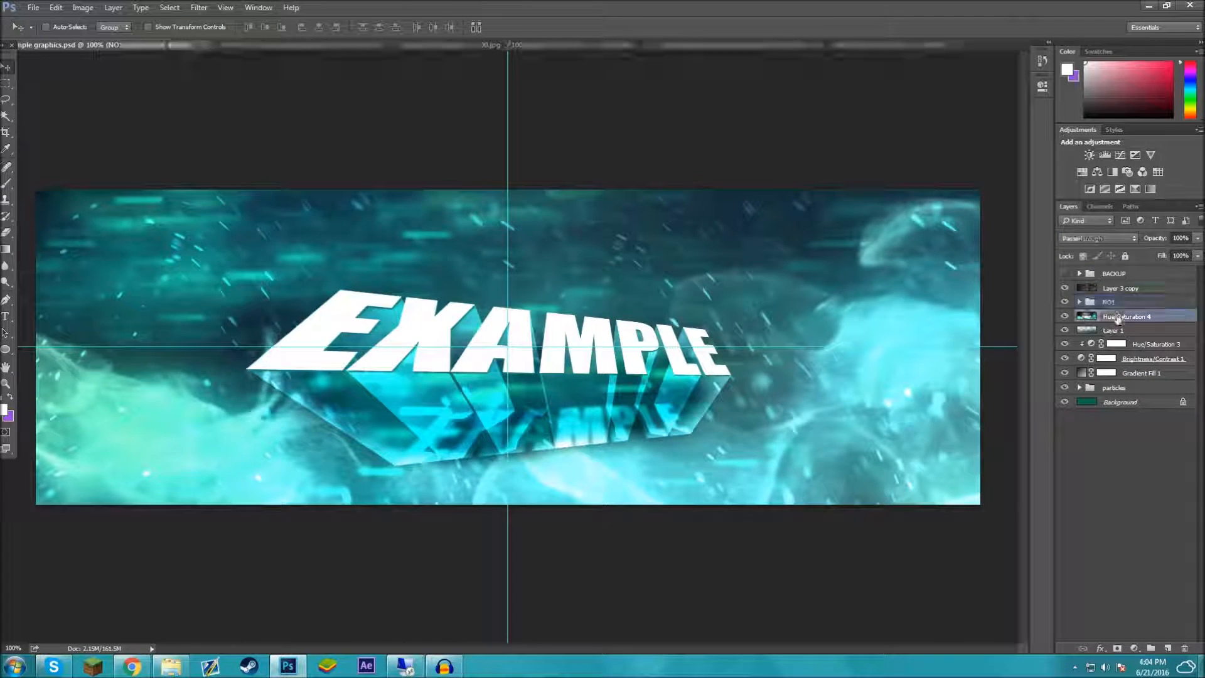
{"action": "left_click", "coordinate": [887, 44]}
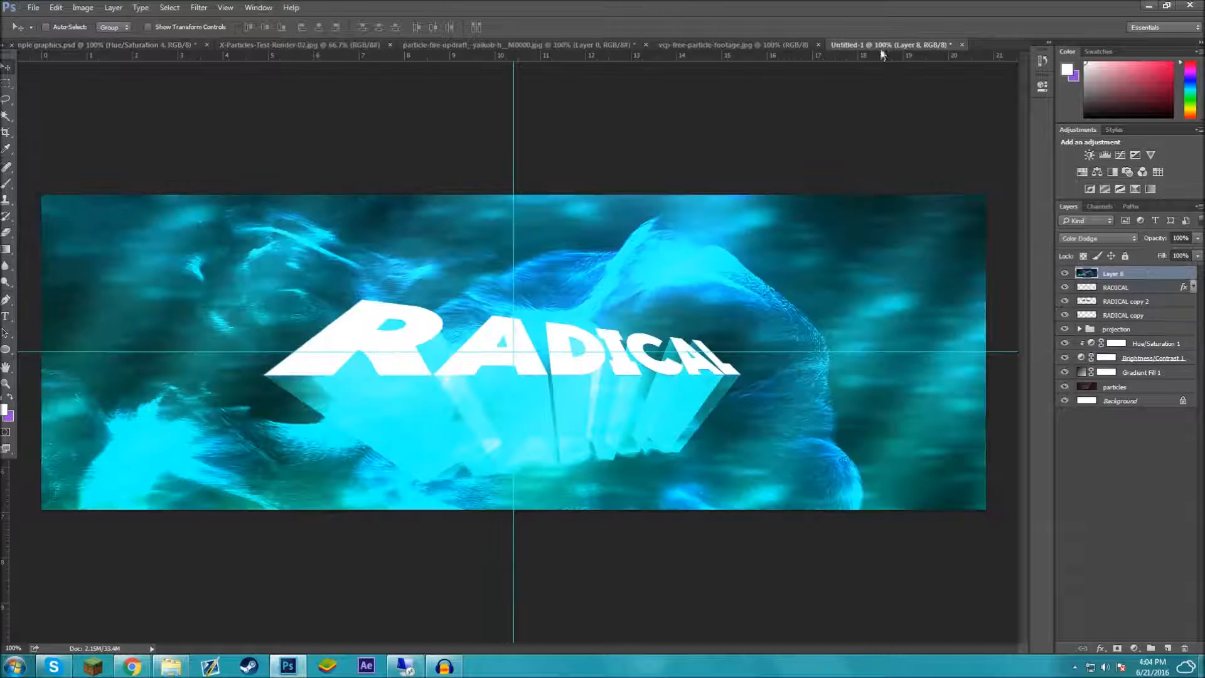
{"action": "left_click", "coordinate": [1095, 238]}
{"action": "left_click", "coordinate": [1092, 331]}
{"action": "mouse_move", "coordinate": [700, 305]}
{"action": "left_mouse_down"}
{"action": "mouse_move", "coordinate": [679, 323]}
{"action": "mouse_move", "coordinate": [408, 305]}
{"action": "mouse_move", "coordinate": [293, 264]}
{"action": "mouse_move", "coordinate": [712, 264]}
{"action": "mouse_move", "coordinate": [686, 259]}
{"action": "left_mouse_up"}
- Scale the smoke layer down in two passes with Free Transform and place it over the left part of the banner beside the R
{"action": "key", "text": "ctrl+t"}
{"action": "key", "text": "ctrl+minus"}
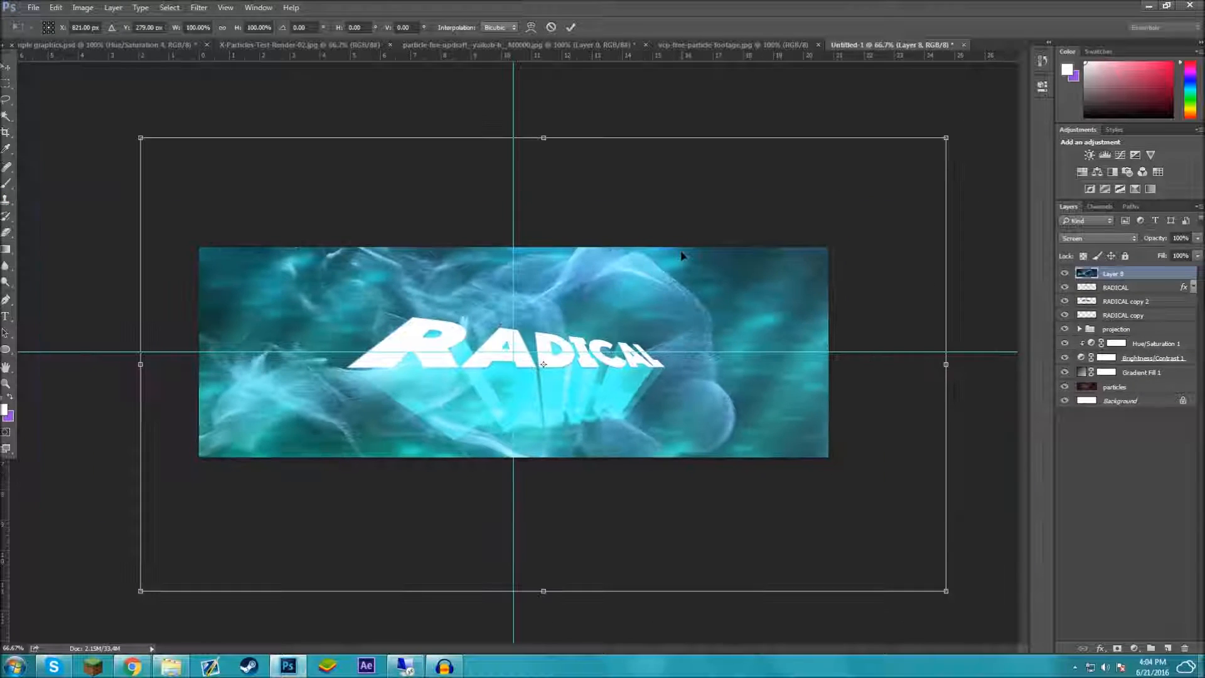
{"action": "left_click_drag", "start_coordinate": [947, 590], "coordinate": [506, 349]}
{"action": "key", "text": "Return"}
{"action": "left_click_drag", "start_coordinate": [434, 318], "coordinate": [596, 375]}
{"action": "key", "text": "ctrl+t"}
{"action": "left_click_drag", "start_coordinate": [665, 444], "coordinate": [316, 347]}
{"action": "key", "text": "Return"}
{"action": "key", "text": "ctrl+plus"}
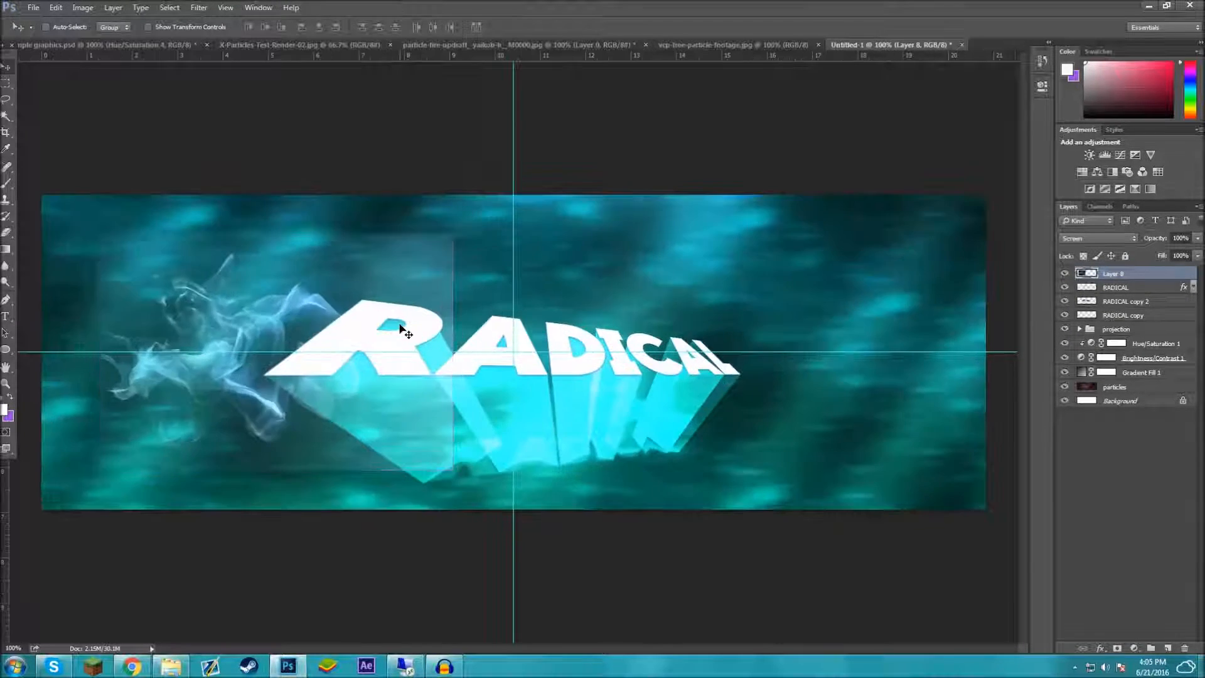
- Erase the smoke layer's visible outer edges using the Eraser with a size 500 brush
{"action": "left_click", "coordinate": [8, 233]}
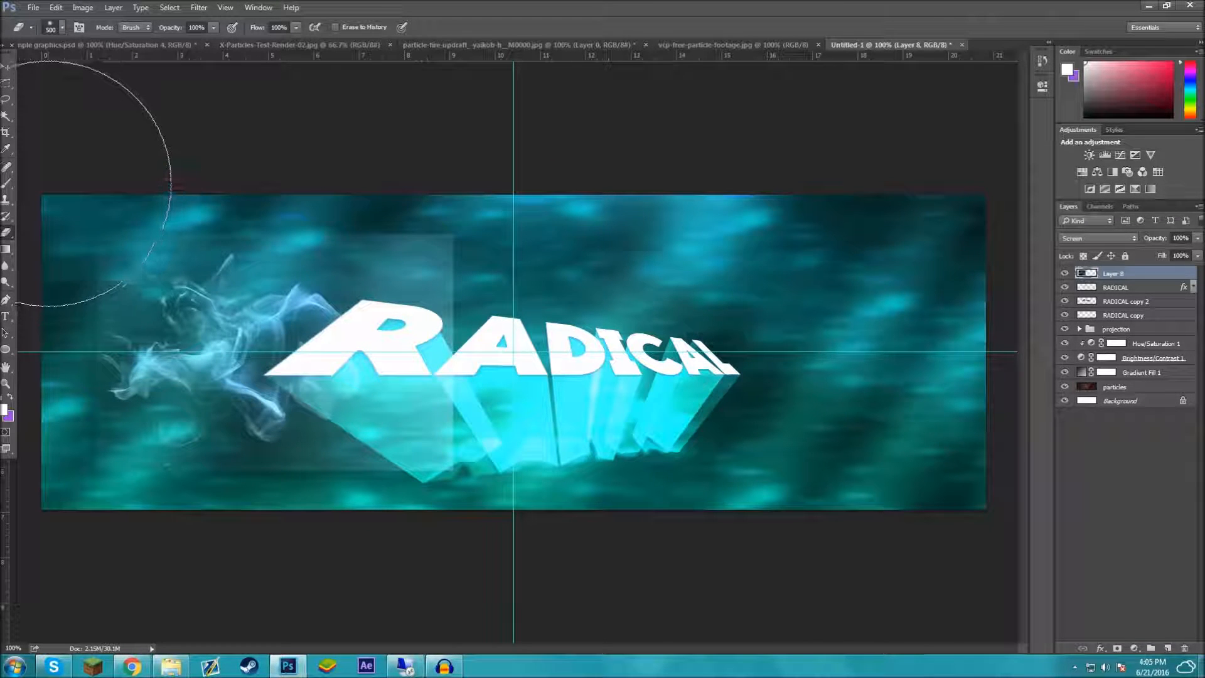
{"action": "mouse_move", "coordinate": [58, 297]}
{"action": "left_mouse_down"}
{"action": "mouse_move", "coordinate": [8, 375]}
{"action": "mouse_move", "coordinate": [72, 246]}
{"action": "left_mouse_up"}
{"action": "mouse_move", "coordinate": [262, 118]}
{"action": "left_mouse_down"}
{"action": "mouse_move", "coordinate": [318, 147]}
{"action": "mouse_move", "coordinate": [462, 46]}
{"action": "mouse_move", "coordinate": [491, 549]}
{"action": "mouse_move", "coordinate": [398, 537]}
{"action": "mouse_move", "coordinate": [243, 578]}
{"action": "left_mouse_up"}
- Move the smoke layer toward the banner's lower-left corner and enlarge it with Free Transform to about 165% width and 128% height
{"action": "left_click", "coordinate": [5, 66]}
{"action": "left_click_drag", "start_coordinate": [307, 354], "coordinate": [193, 403]}
{"action": "key", "text": "ctrl+t"}
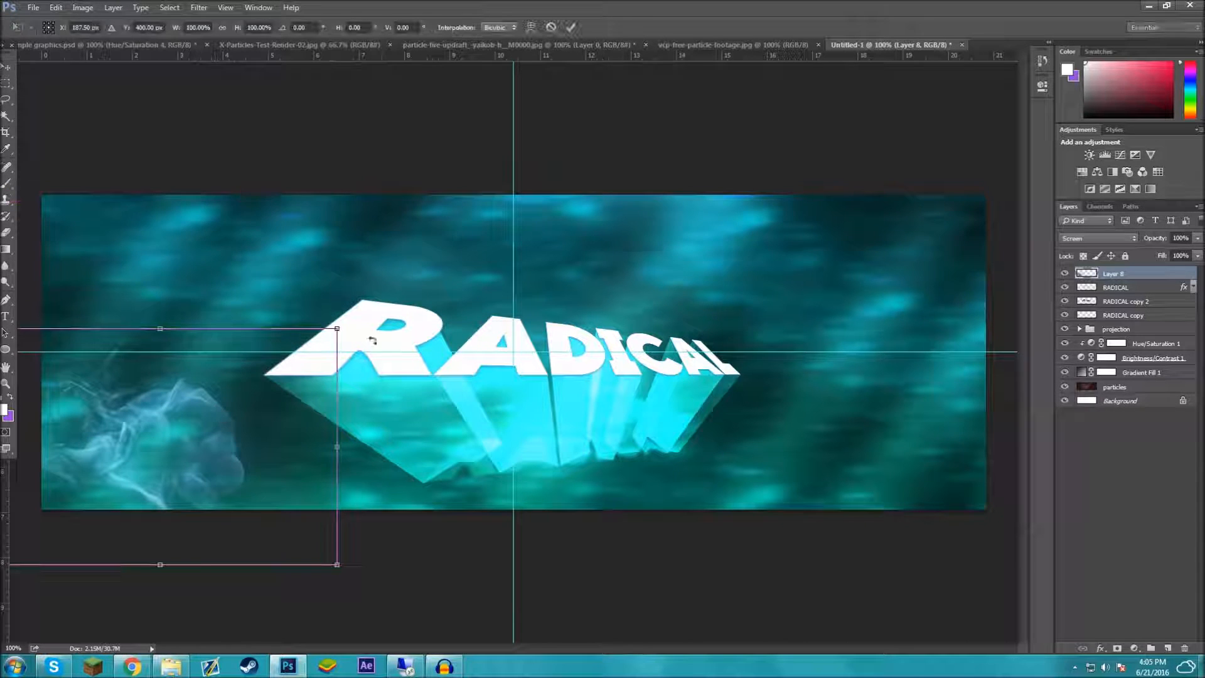
{"action": "left_click_drag", "start_coordinate": [337, 327], "coordinate": [565, 261]}
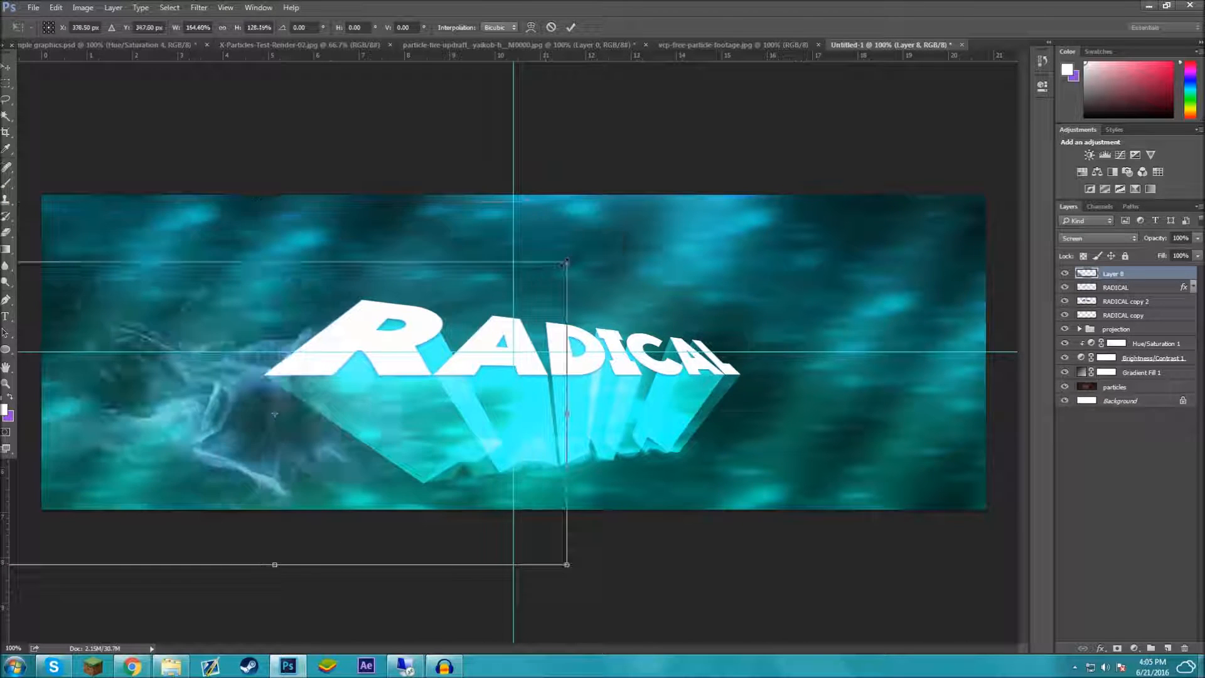
{"action": "key", "text": "Return"}
- Shift the enlarged smoke further into the banner's lower-left corner and rotate it with Free Transform
{"action": "left_click_drag", "start_coordinate": [364, 351], "coordinate": [276, 402]}
{"action": "key", "text": "ctrl+t"}
{"action": "left_click_drag", "start_coordinate": [508, 408], "coordinate": [532, 492]}
{"action": "key", "text": "Return"}
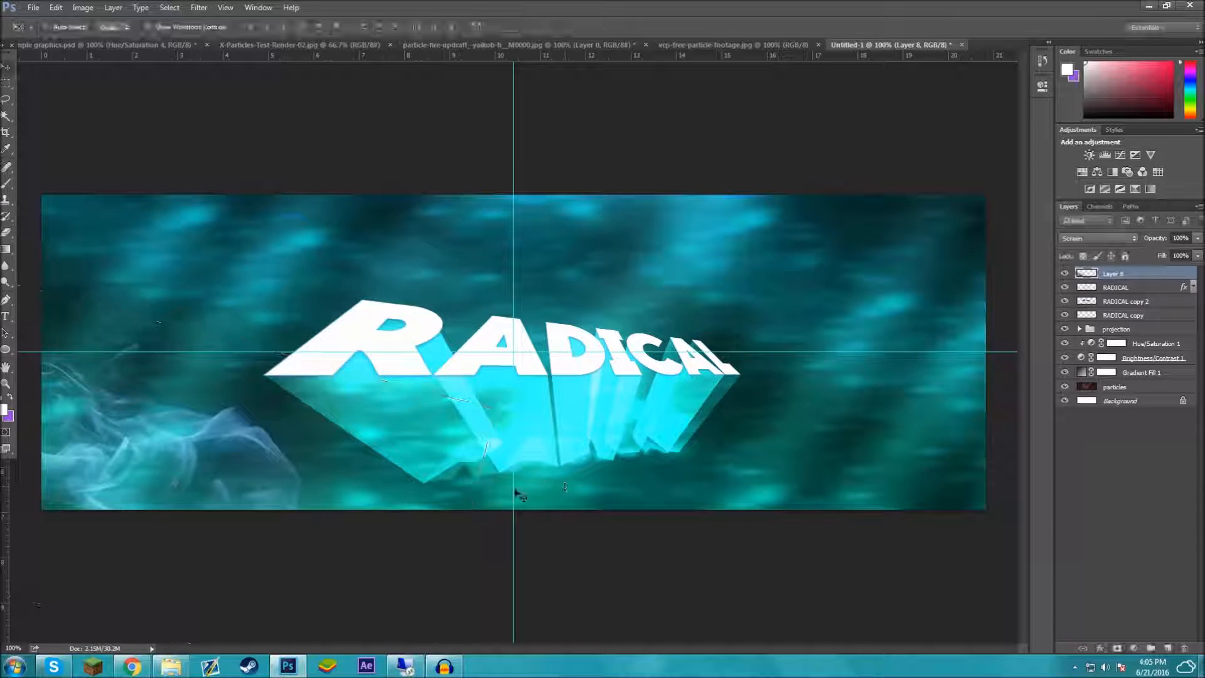
- Duplicate the smoke layer to its right, rotate the copy, and place it along the bottom edge beneath the R
{"action": "left_click_drag", "start_coordinate": [312, 489], "coordinate": [376, 492]}
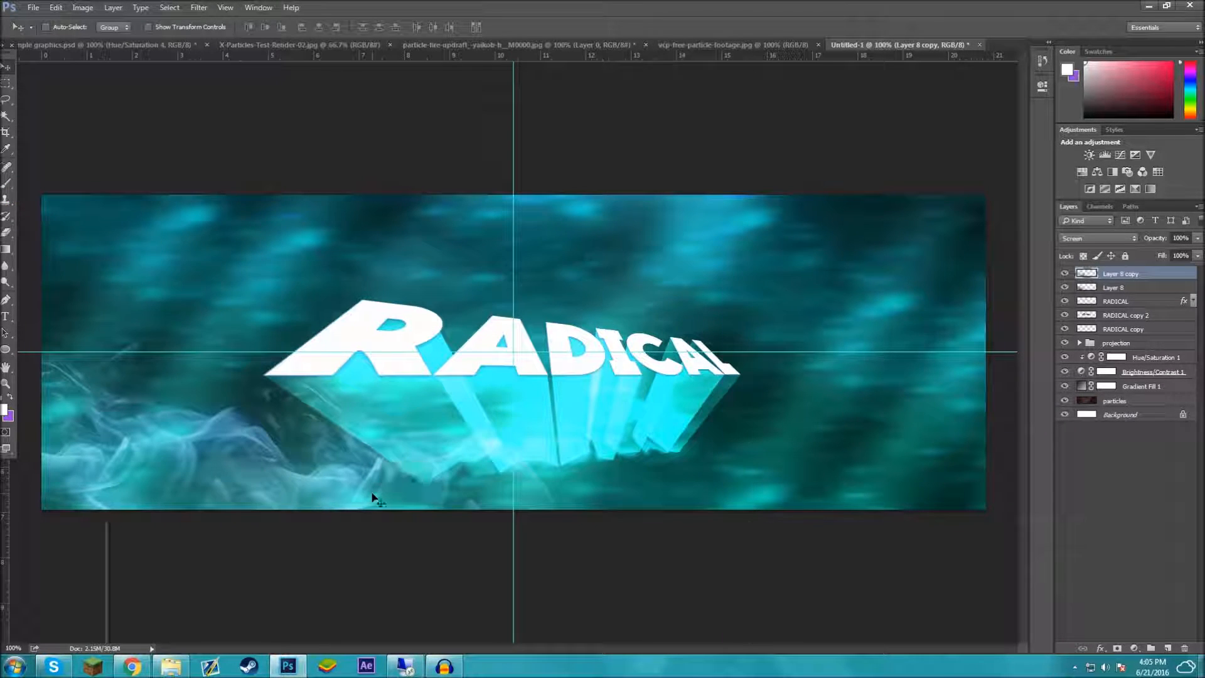
{"action": "key", "text": "ctrl+t"}
{"action": "left_click_drag", "start_coordinate": [822, 496], "coordinate": [760, 235]}
{"action": "mouse_move", "coordinate": [576, 473]}
{"action": "left_mouse_down"}
{"action": "mouse_move", "coordinate": [548, 432]}
{"action": "mouse_move", "coordinate": [582, 469]}
{"action": "left_mouse_up"}
{"action": "key", "text": "Return"}
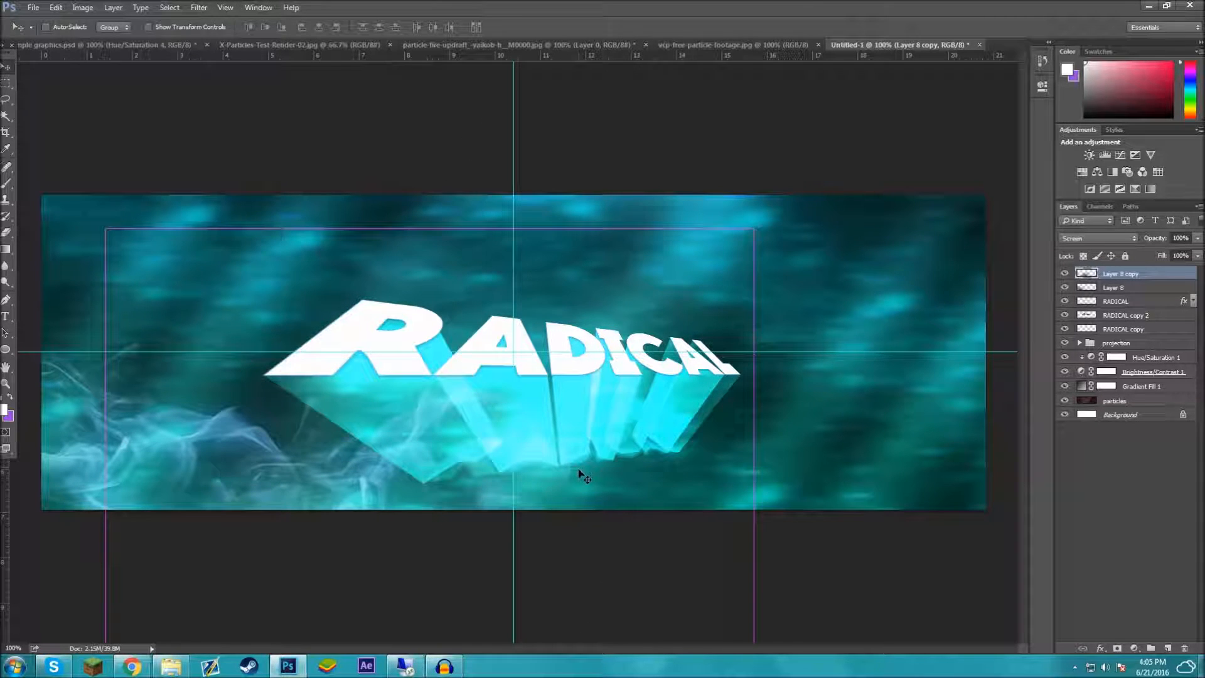
- Duplicate the smoke again, move the copy beneath the end of the lettering, and rotate it with Free Transform
{"action": "key", "text": "ctrl+j"}
{"action": "left_click_drag", "start_coordinate": [471, 483], "coordinate": [703, 456]}
{"action": "key", "text": "ctrl+t"}
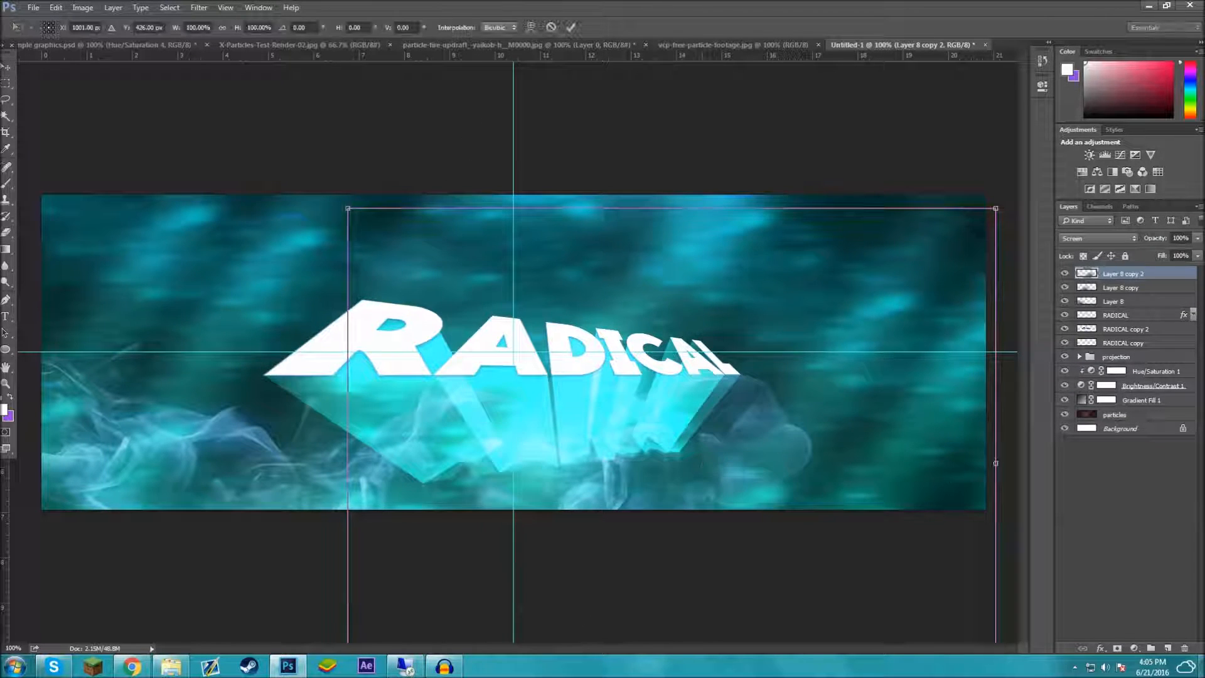
{"action": "left_click_drag", "start_coordinate": [1007, 506], "coordinate": [765, 665]}
{"action": "left_click_drag", "start_coordinate": [767, 449], "coordinate": [851, 460]}
{"action": "key", "text": "Return"}
- Add a third smoke copy, rotate it counterclockwise, and place it in the banner's lower-right area
{"action": "key", "text": "ctrl+j"}
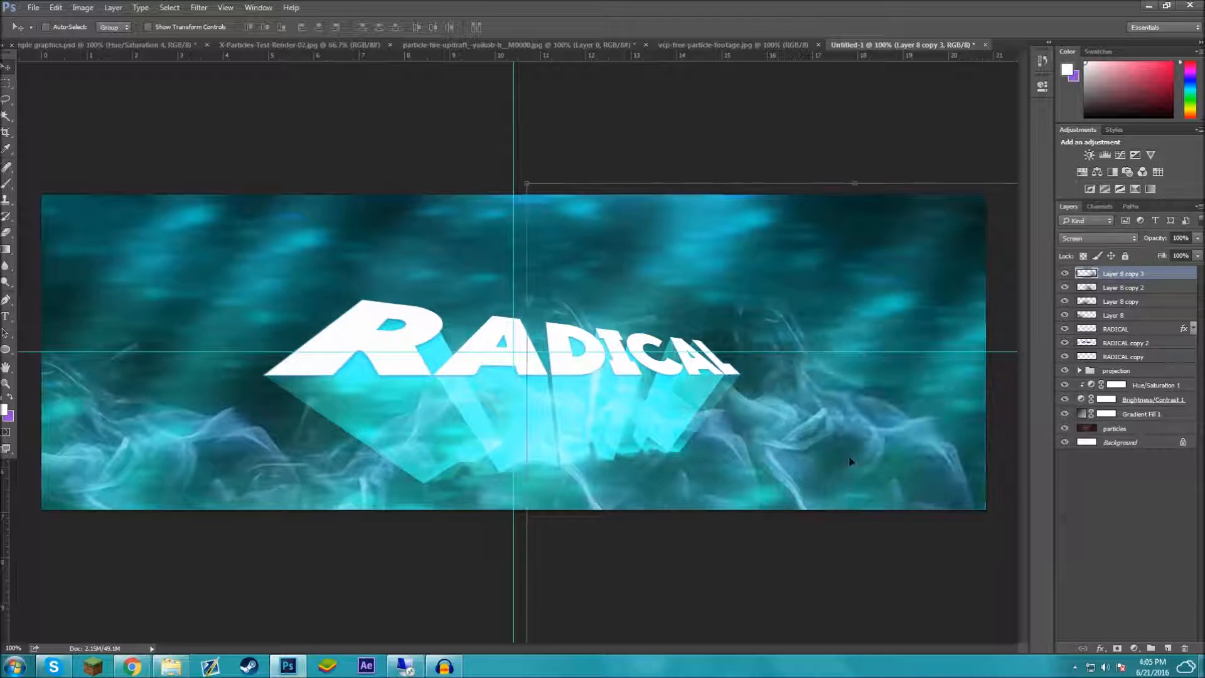
{"action": "key", "text": "ctrl+t"}
{"action": "left_click_drag", "start_coordinate": [482, 175], "coordinate": [463, 571]}
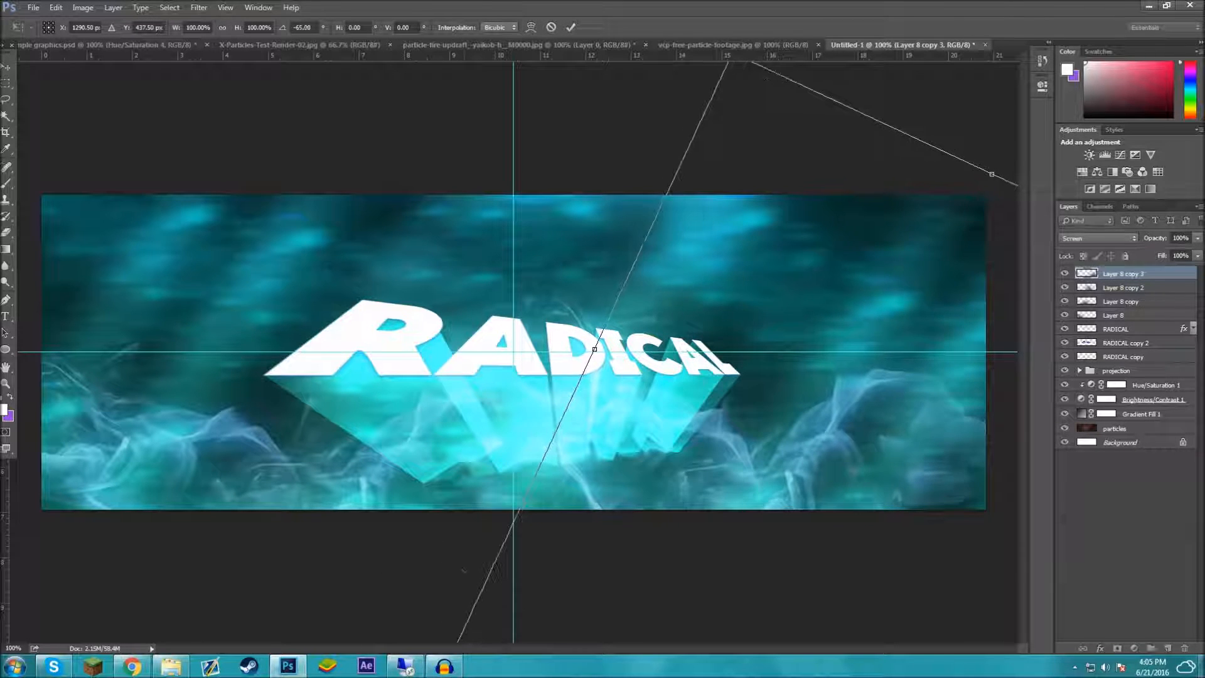
{"action": "left_click_drag", "start_coordinate": [459, 383], "coordinate": [489, 461]}
{"action": "left_click_drag", "start_coordinate": [775, 487], "coordinate": [832, 463]}
{"action": "key", "text": "Return"}
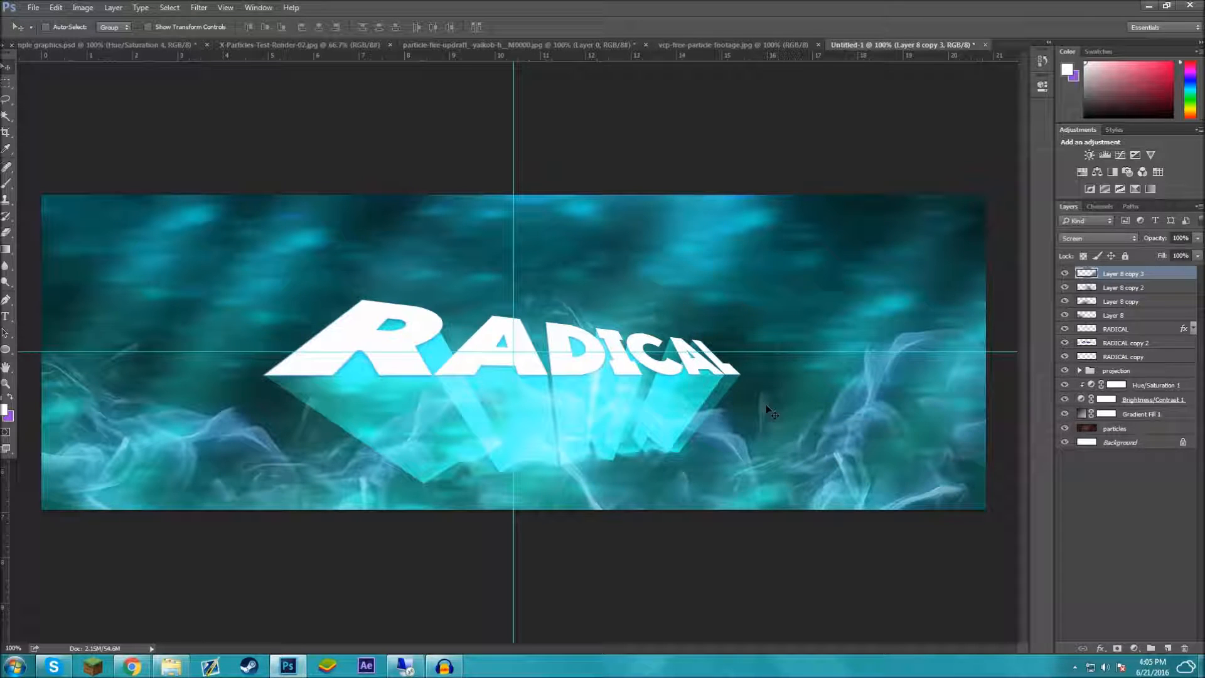
- Duplicate the smoke once more, scale the copy to about 78%, rotate it, and place it in the banner's upper-right corner
{"action": "left_click", "coordinate": [164, 44]}
{"action": "left_click", "coordinate": [933, 47]}
{"action": "key", "text": "ctrl+j"}
{"action": "left_click_drag", "start_coordinate": [911, 300], "coordinate": [915, 202]}
{"action": "key", "text": "ctrl+t"}
{"action": "left_click_drag", "start_coordinate": [709, 213], "coordinate": [650, 380]}
{"action": "left_click_drag", "start_coordinate": [643, 324], "coordinate": [611, 405]}
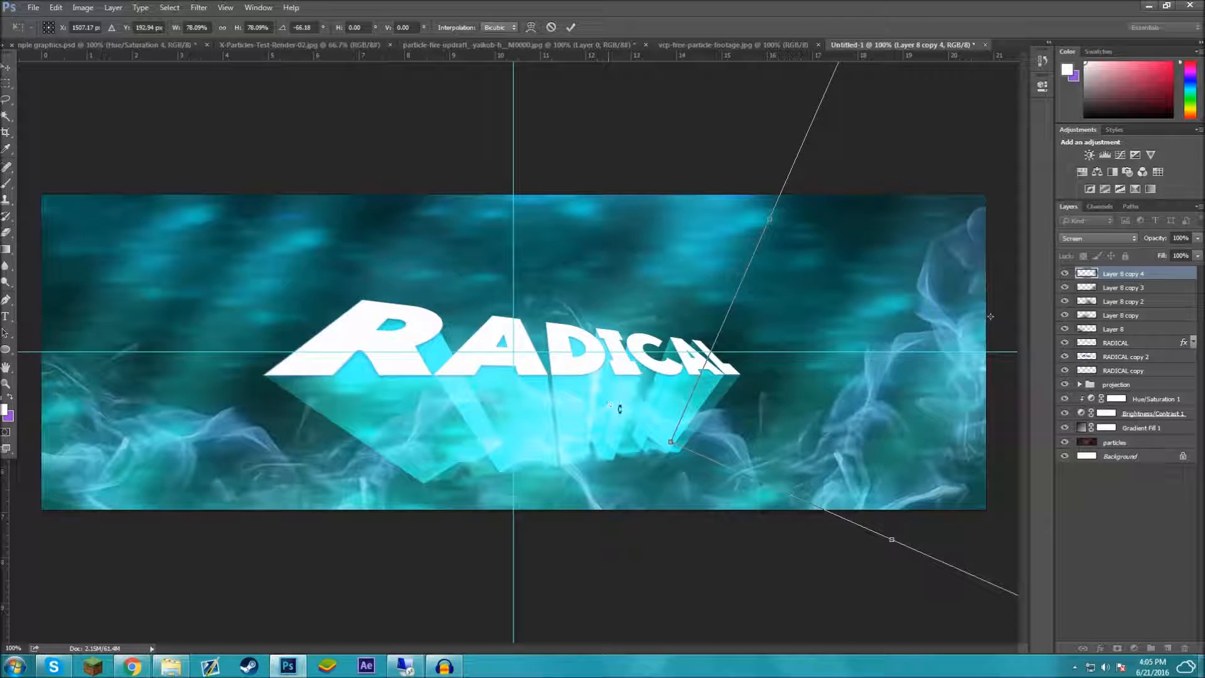
{"action": "key", "text": "Return"}
{"action": "left_click_drag", "start_coordinate": [875, 364], "coordinate": [913, 180]}
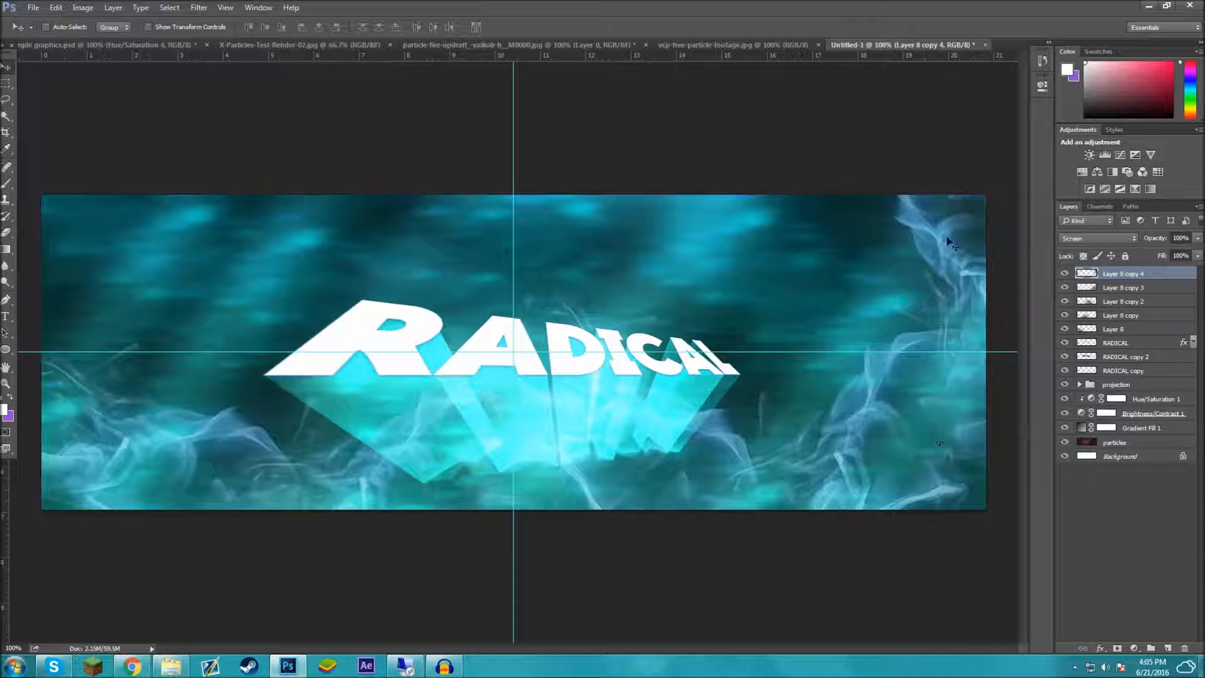
- Check the smoke in the example graphic and add an empty layer above the smoke layers in the RADICAL banner
{"action": "left_click", "coordinate": [61, 45]}
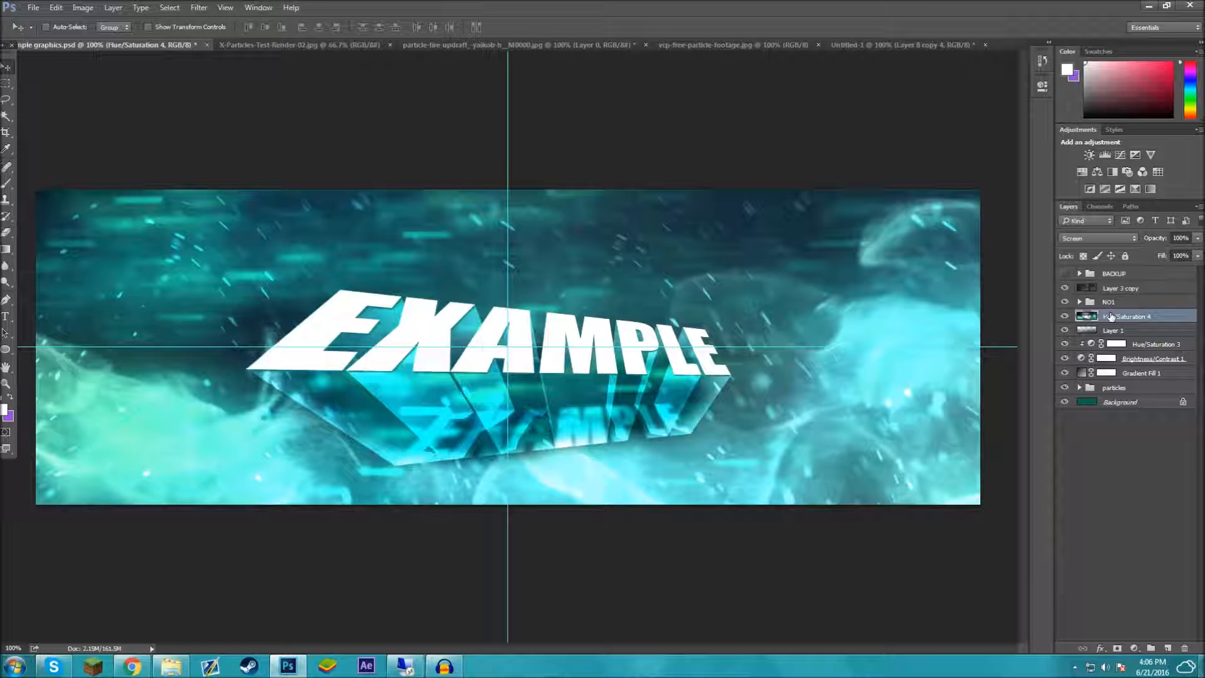
{"action": "left_click", "coordinate": [864, 47]}
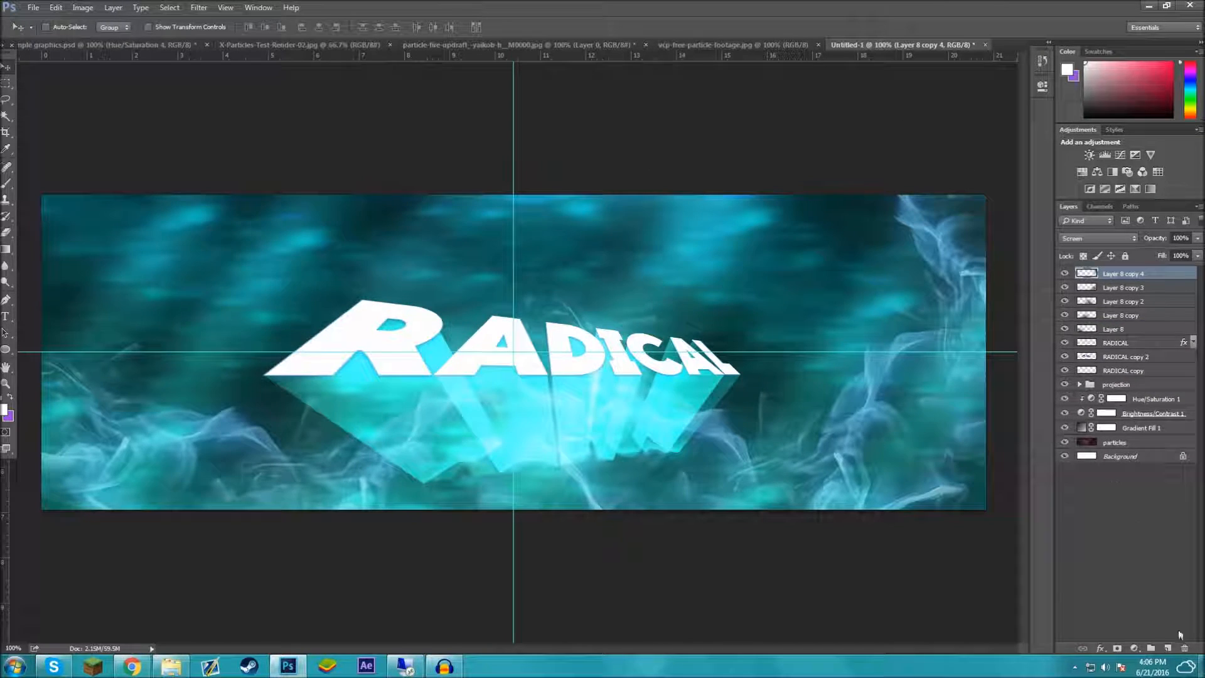
{"action": "left_click", "coordinate": [1168, 648]}
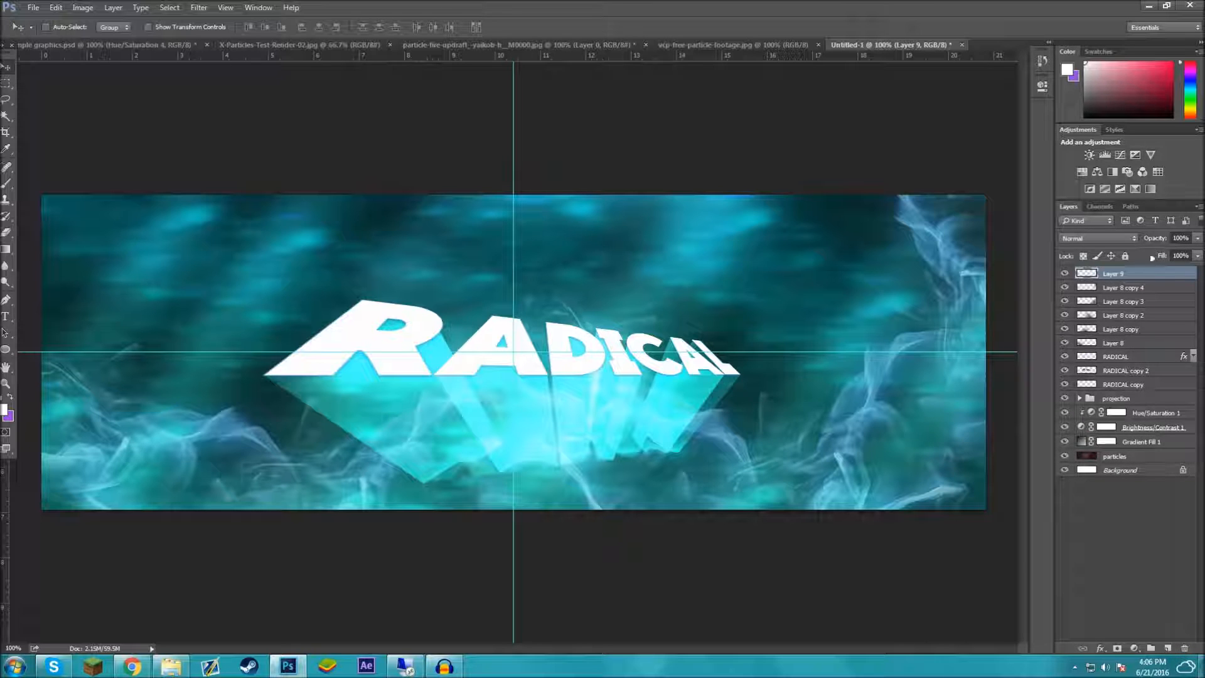
- Merge the five smoke layers into one and set the merged layer's blend mode to Screen
{"action": "left_click", "coordinate": [1139, 289]}
{"action": "left_click", "coordinate": [1130, 342], "text": "shift"}
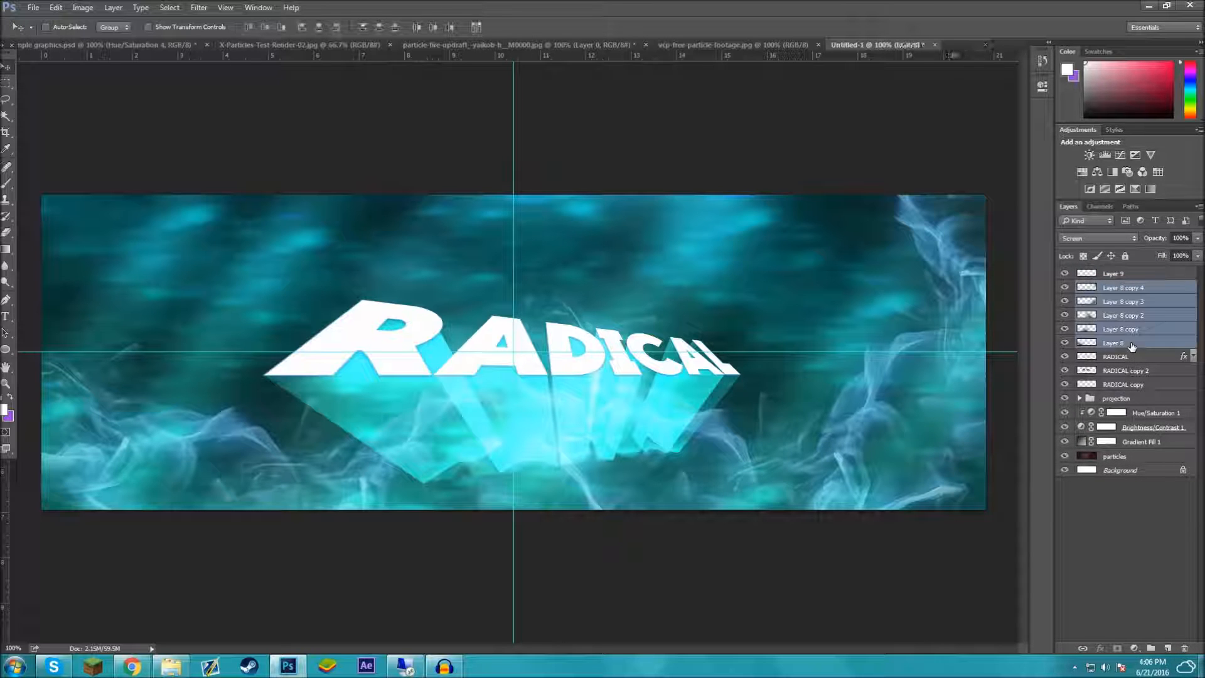
{"action": "key", "text": "ctrl+e"}
{"action": "left_click", "coordinate": [1113, 238]}
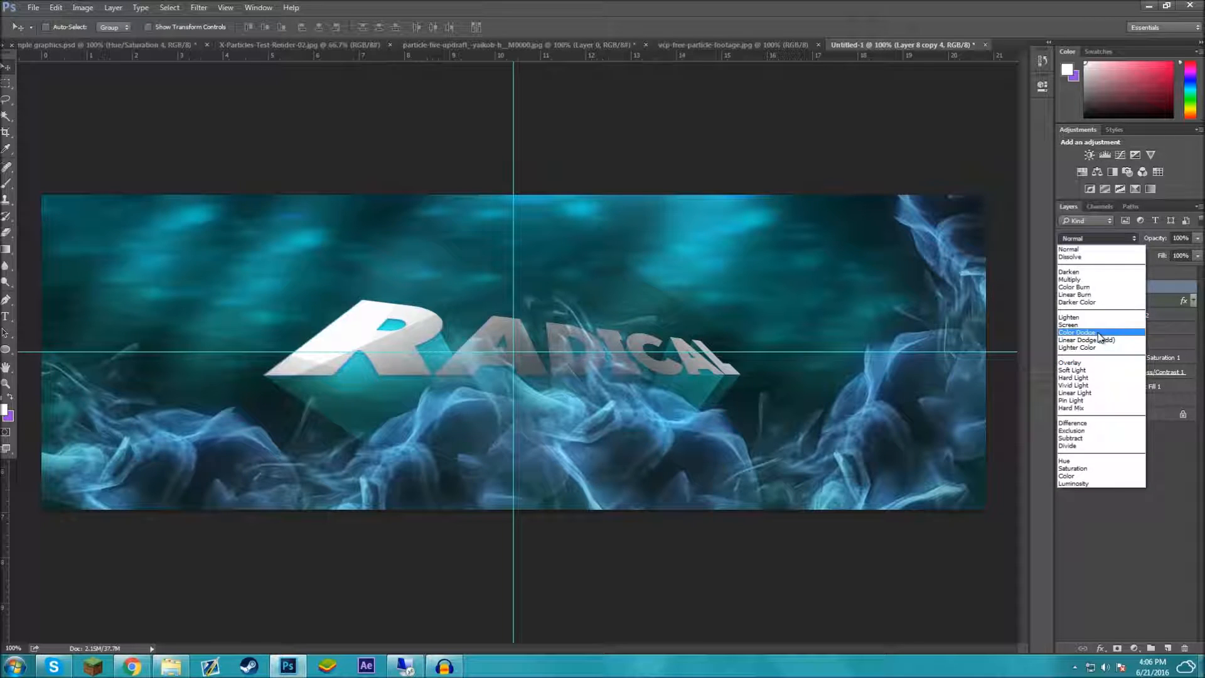
{"action": "left_click", "coordinate": [1111, 333]}
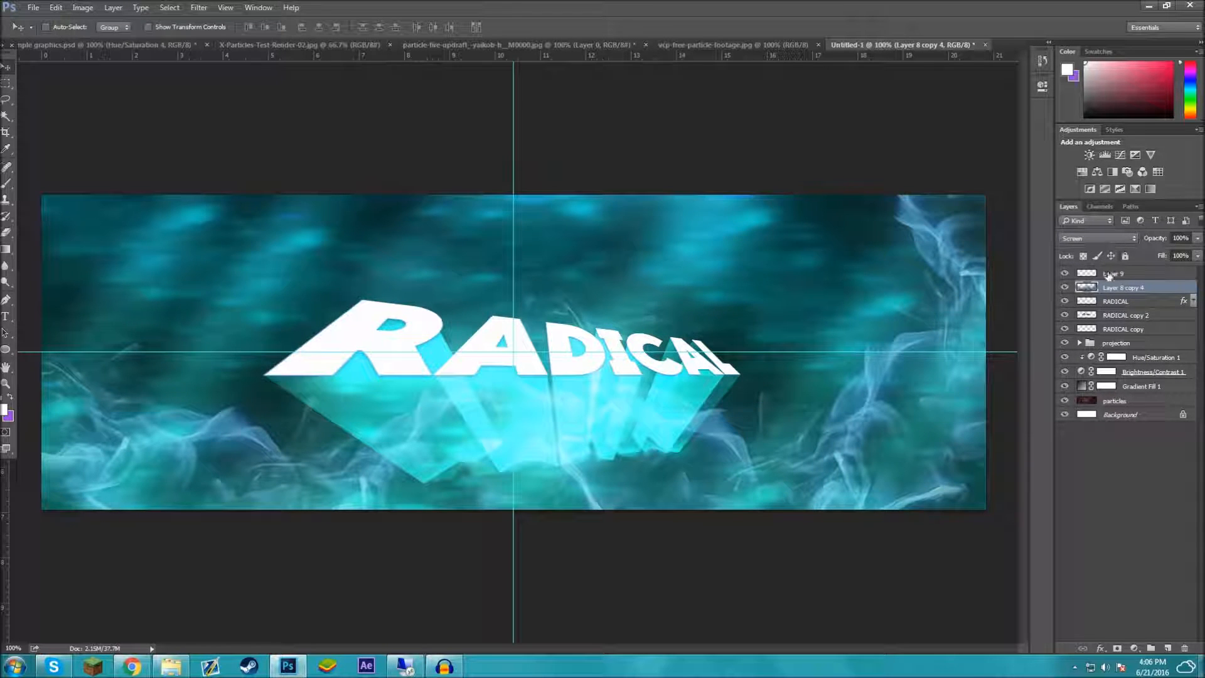
- Clip the empty top layer to the merged smoke layer, keep white as the brush colour, and undo a test stroke
{"action": "right_click", "coordinate": [1109, 275]}
{"action": "left_click", "coordinate": [1055, 392]}
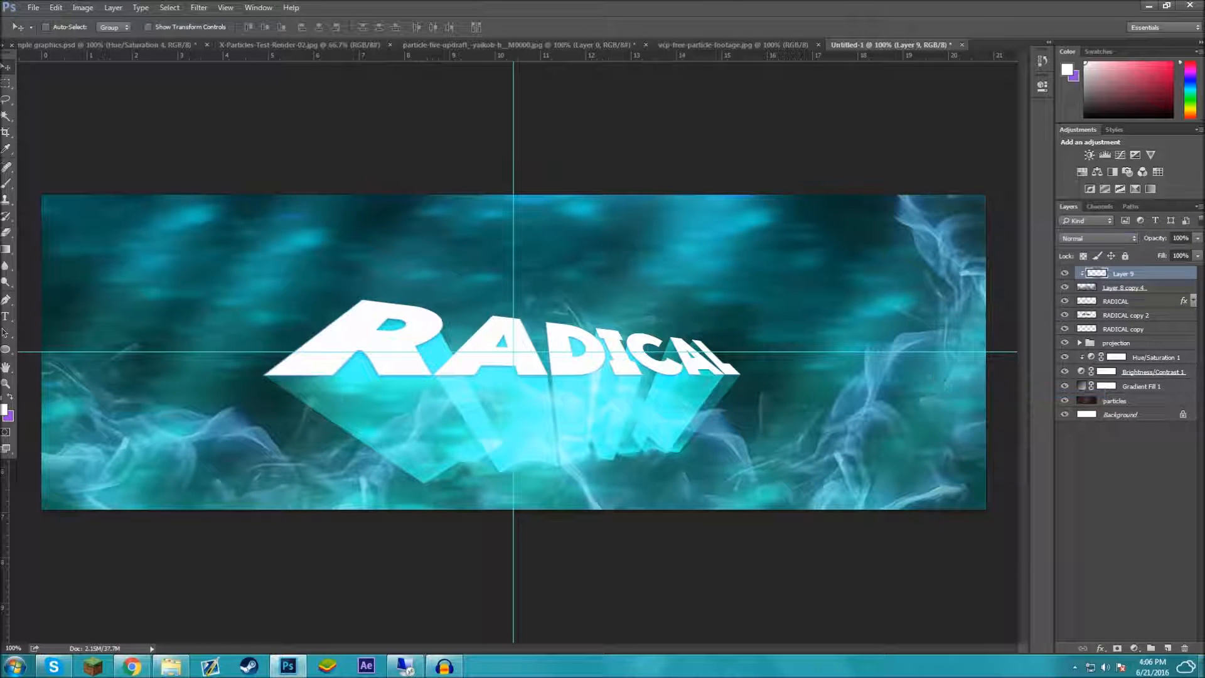
{"action": "left_click", "coordinate": [5, 411]}
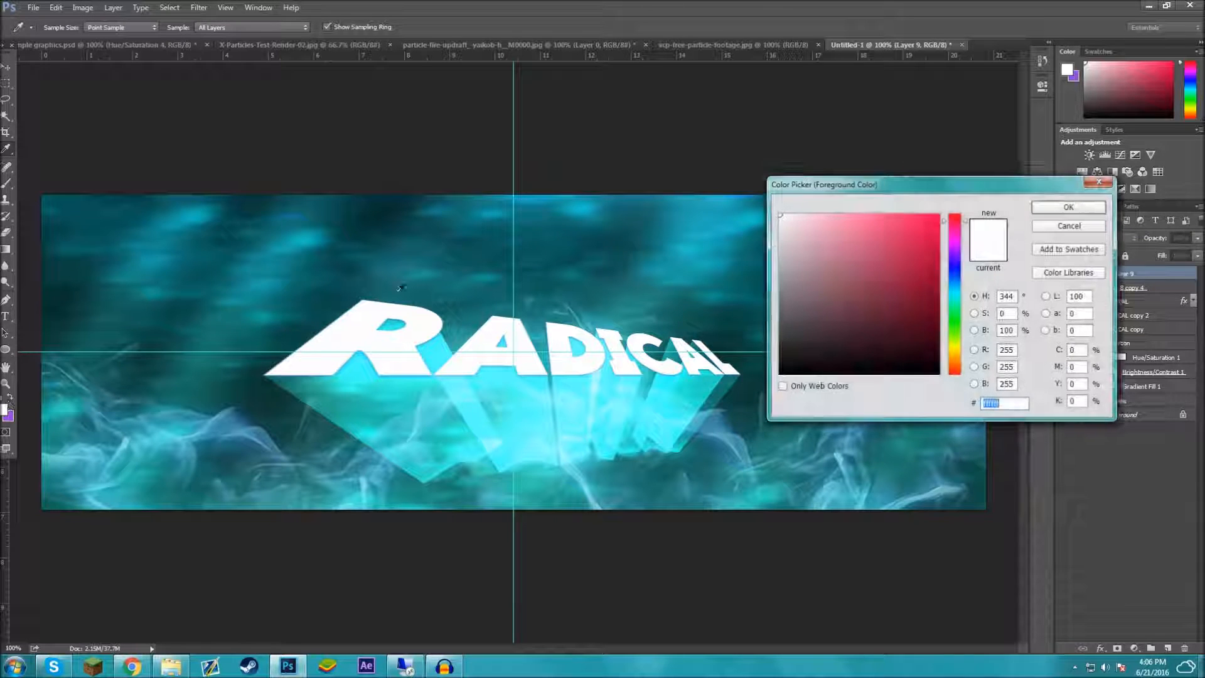
{"action": "left_click", "coordinate": [1060, 207]}
{"action": "mouse_move", "coordinate": [944, 370]}
{"action": "left_mouse_down"}
{"action": "mouse_move", "coordinate": [874, 386]}
{"action": "mouse_move", "coordinate": [866, 401]}
{"action": "left_mouse_up"}
{"action": "key", "text": "ctrl+z"}
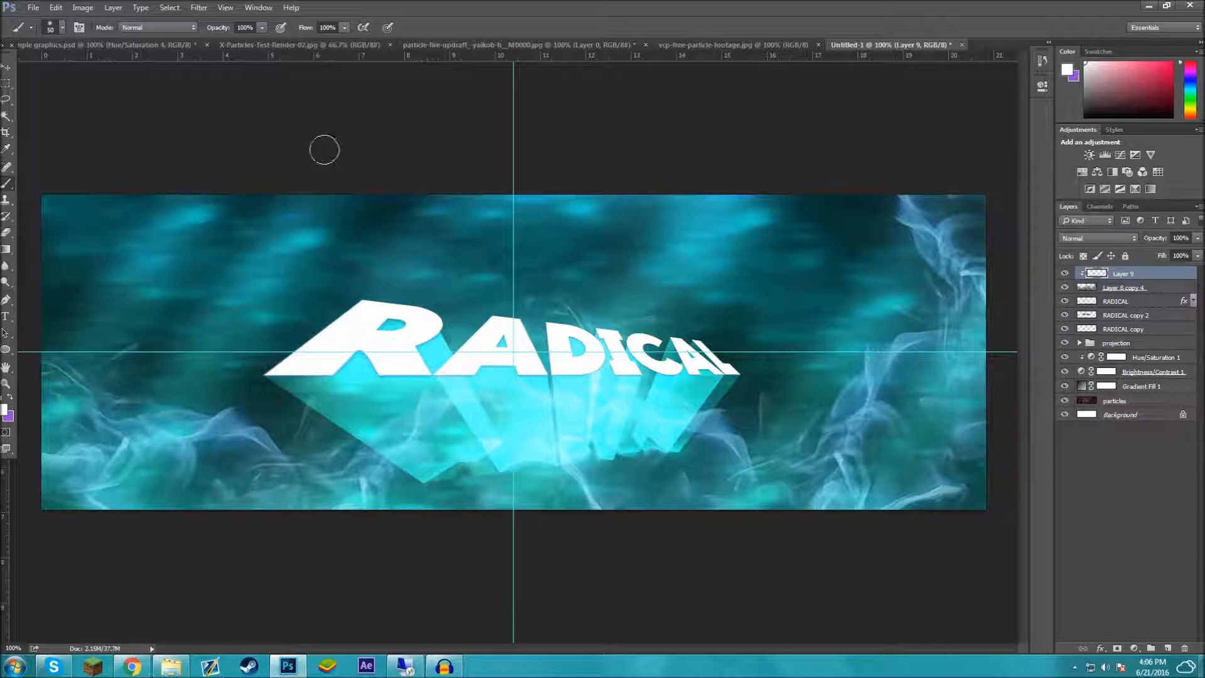
- Paint white over the smoke along the bottom and right with a size 800 brush, and set the clipped layer to Overlay
{"action": "key", "text": "bracketright"}
{"action": "key", "text": "bracketright"}
{"action": "key", "text": "bracketright"}
{"action": "key", "text": "bracketright"}
{"action": "key", "text": "bracketright"}
{"action": "key", "text": "bracketright"}
{"action": "key", "text": "bracketright"}
{"action": "key", "text": "bracketright"}
{"action": "key", "text": "bracketright"}
{"action": "left_click_drag", "start_coordinate": [69, 461], "coordinate": [910, 411]}
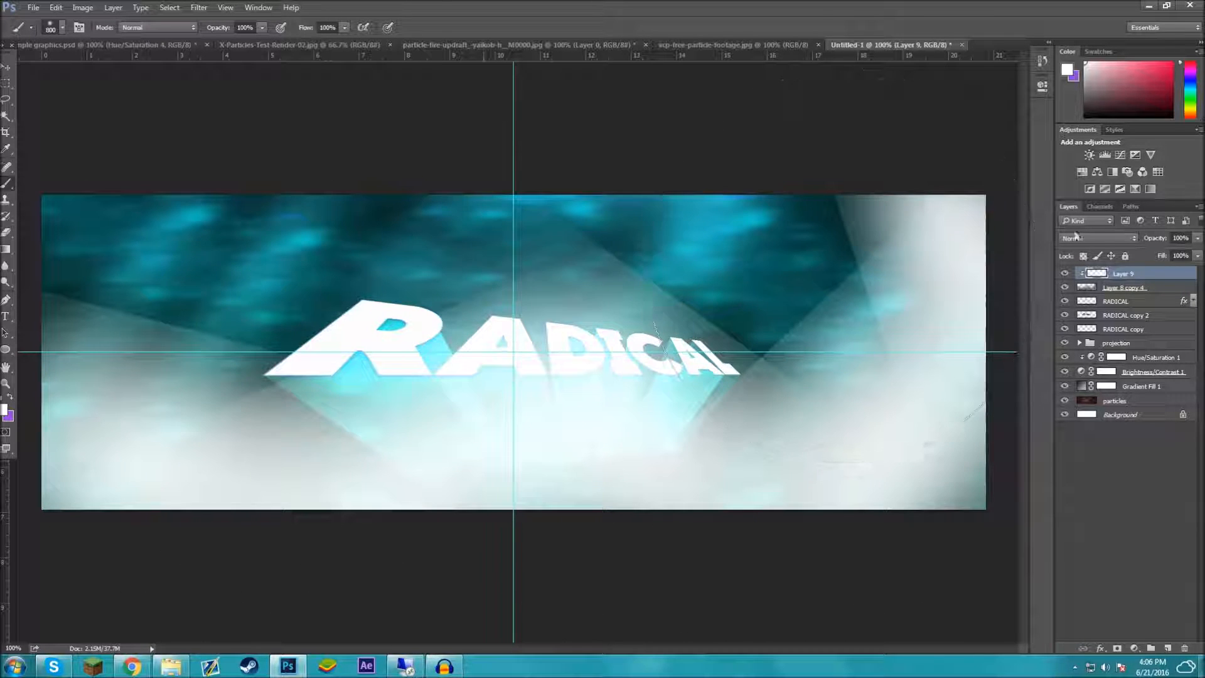
{"action": "left_click", "coordinate": [1103, 240]}
{"action": "left_click", "coordinate": [1089, 365]}
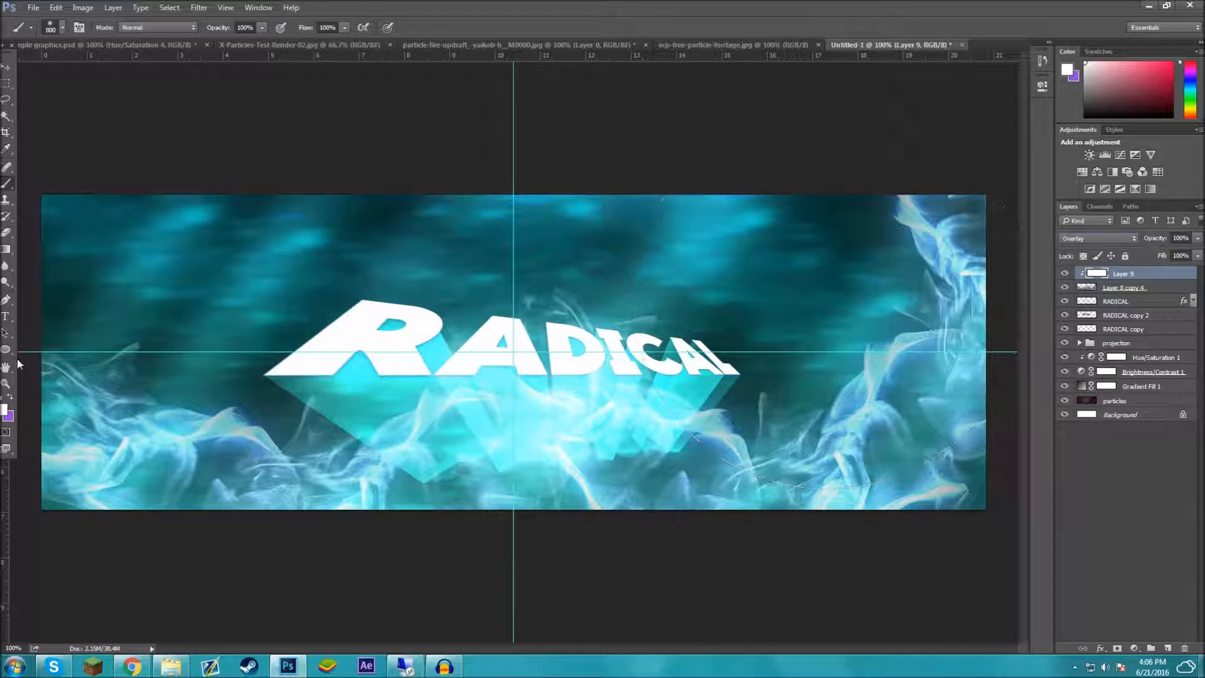
- Sample a teal from the banner, shift its hue to light blue, and tint the smoke in the lower-left corner
{"action": "left_click", "coordinate": [5, 411]}
{"action": "left_click", "coordinate": [387, 385]}
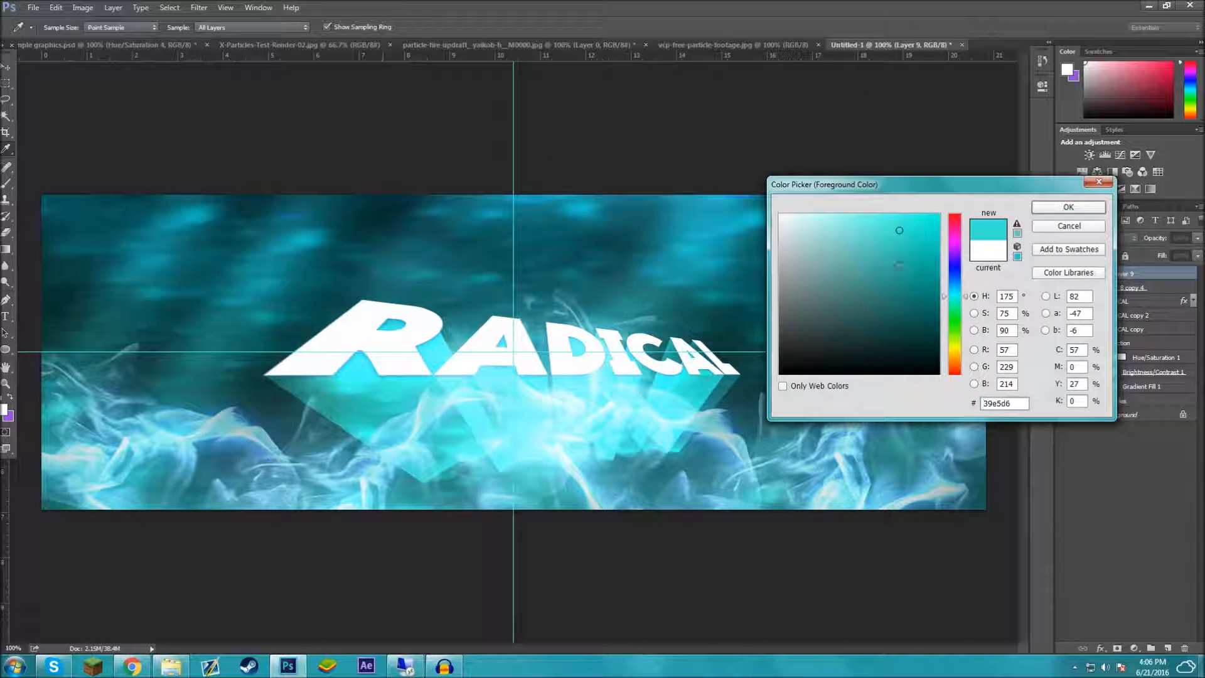
{"action": "left_click_drag", "start_coordinate": [946, 289], "coordinate": [957, 287]}
{"action": "key", "text": "Return"}
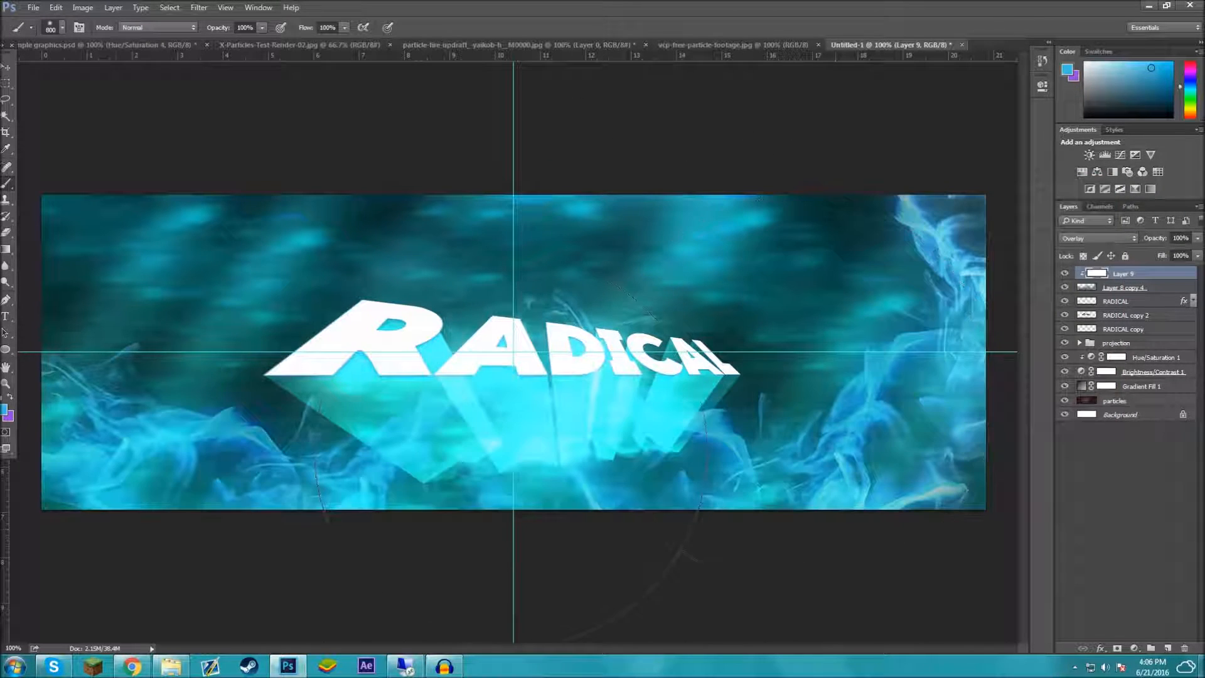
{"action": "key", "text": "ctrl+z"}
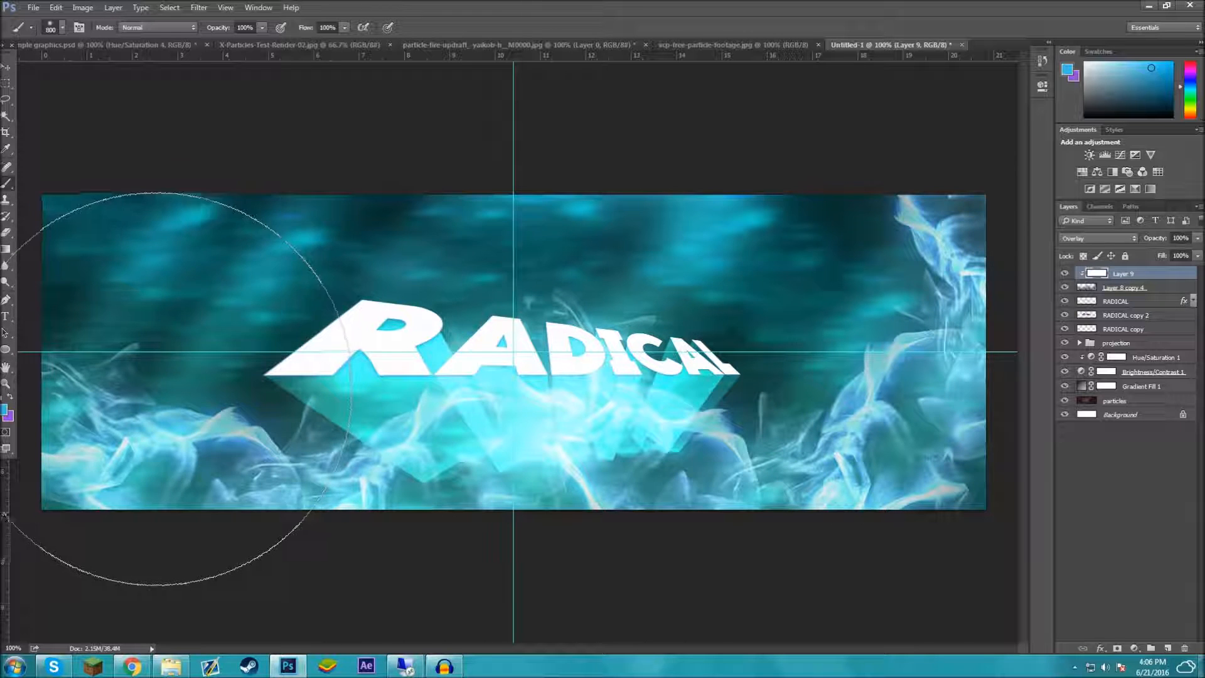
{"action": "left_click", "coordinate": [57, 505]}
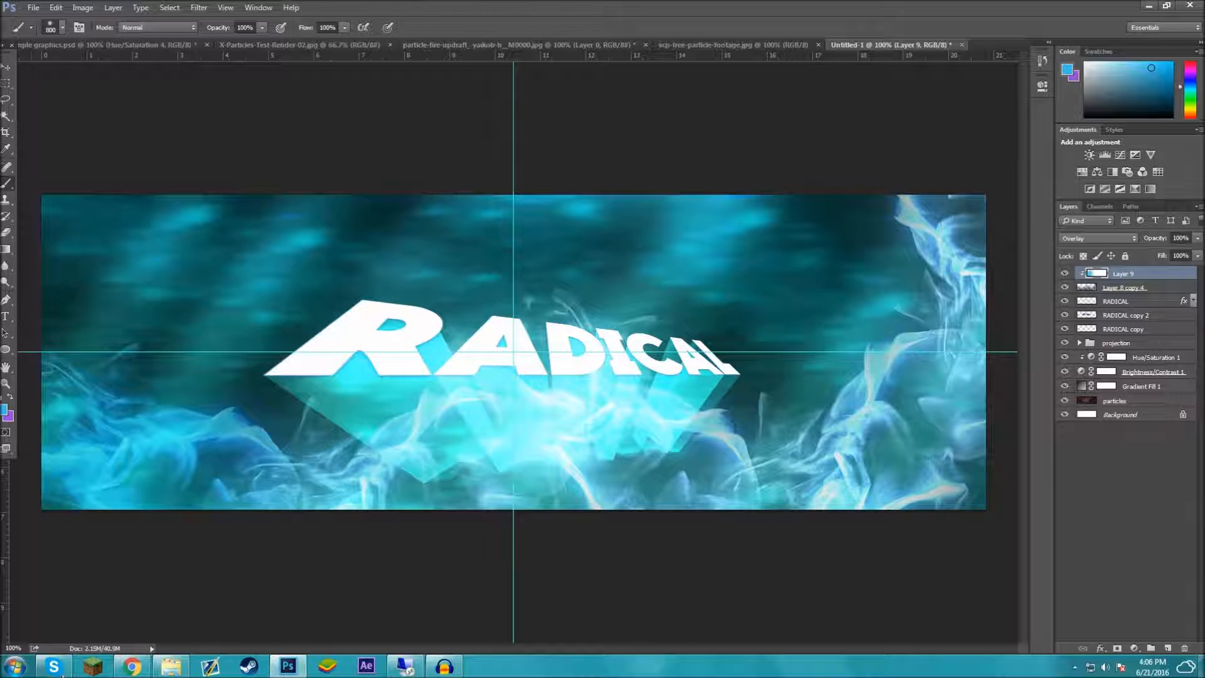
- Sample a dark teal from the background and brush it over the smoke beneath the R
{"action": "left_click", "coordinate": [4, 410]}
{"action": "left_click", "coordinate": [112, 323]}
{"action": "key", "text": "Return"}
{"action": "key", "text": "b"}
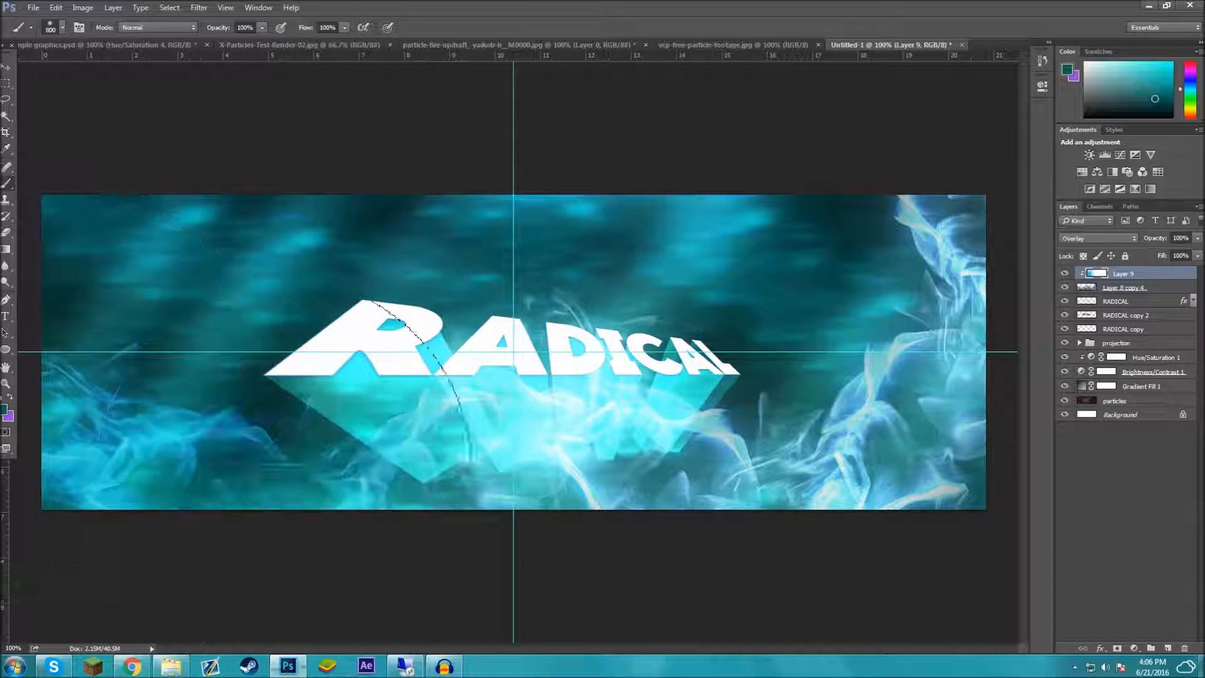
- Change the brush colour to a saturated blue and tint the smoke in the upper-right corner
{"action": "left_click", "coordinate": [5, 409]}
{"action": "left_click_drag", "start_coordinate": [953, 297], "coordinate": [934, 247]}
{"action": "left_click", "coordinate": [1048, 211]}
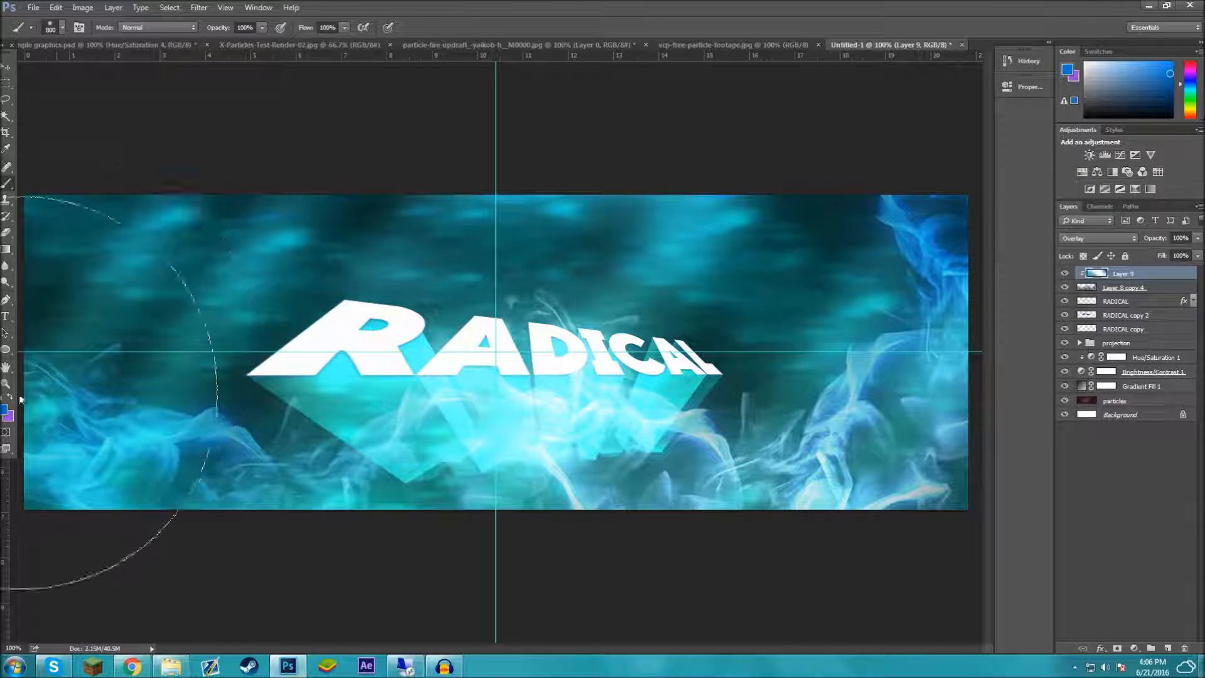
- Sample white from the lettering and brighten the smoke in the banner's lower-left area with the brush
{"action": "left_click", "coordinate": [5, 409]}
{"action": "left_click", "coordinate": [557, 359]}
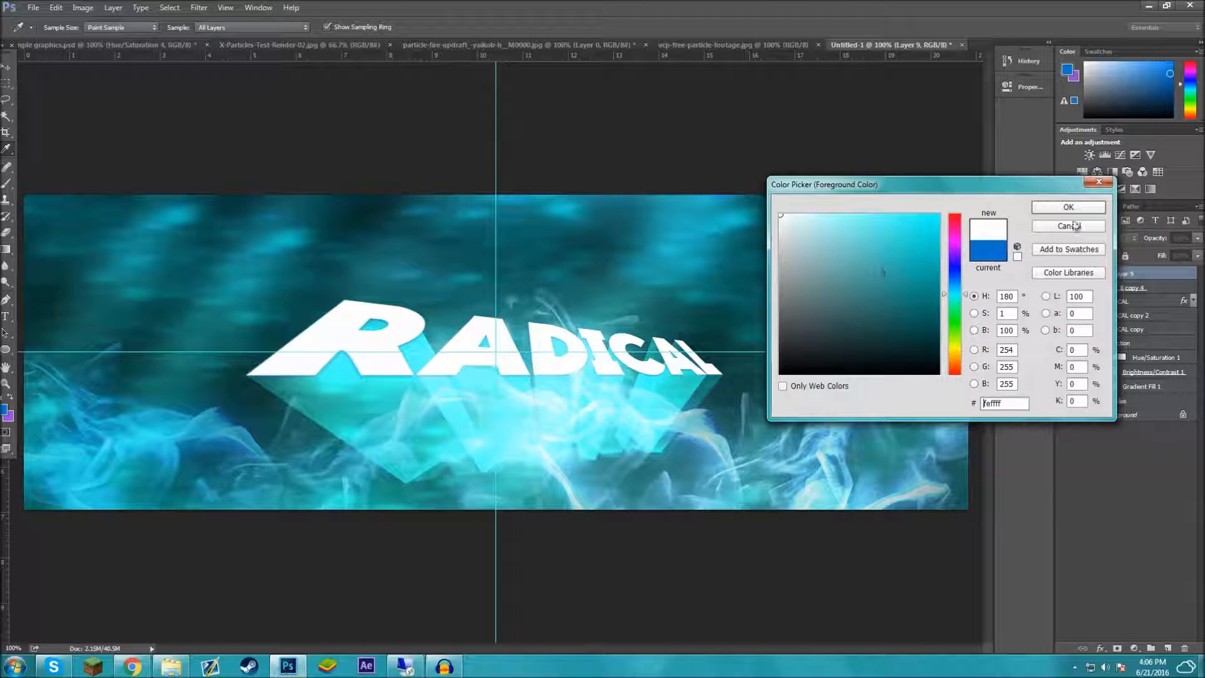
{"action": "left_click", "coordinate": [1076, 208]}
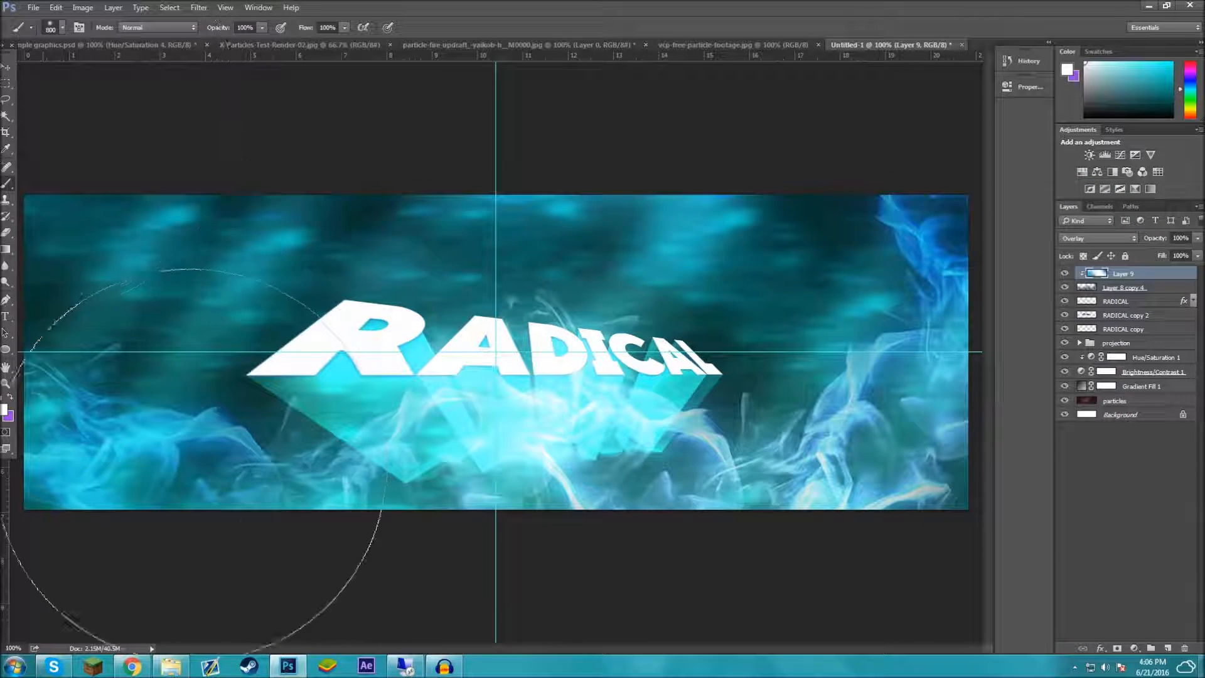
{"action": "left_click", "coordinate": [189, 496]}
- View the whole banner and compare it with the example graphic
{"action": "left_click", "coordinate": [6, 68]}
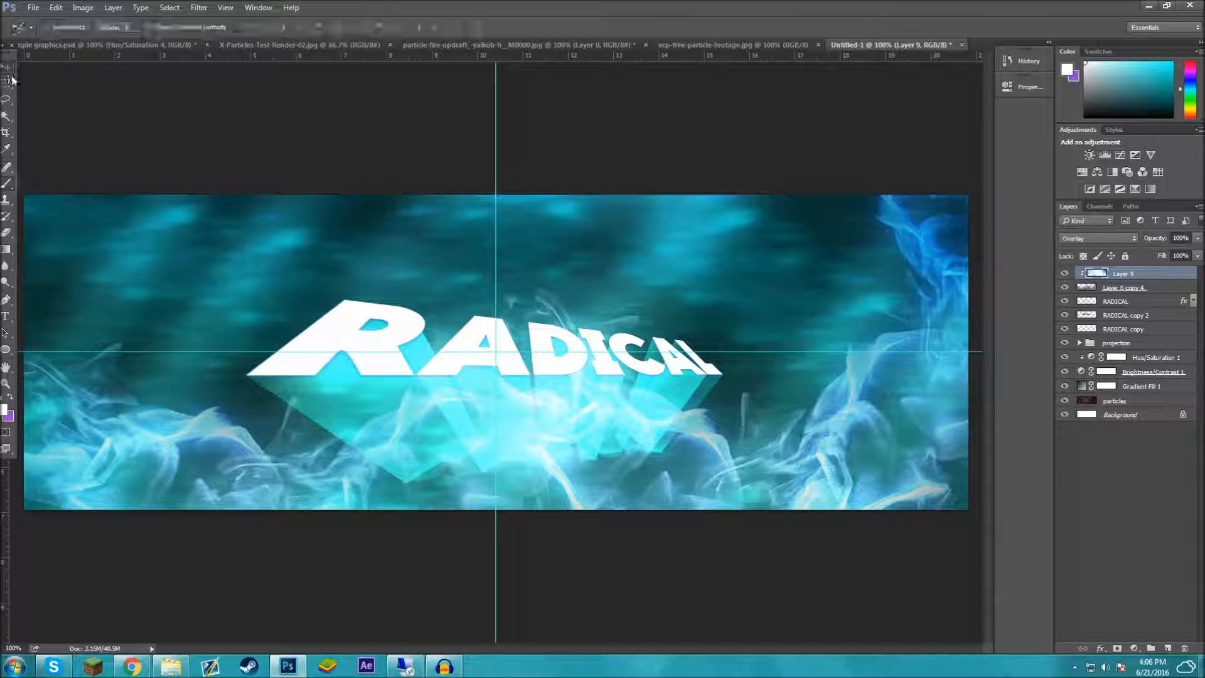
{"action": "key", "text": "ctrl+minus"}
{"action": "key", "text": "ctrl+plus"}
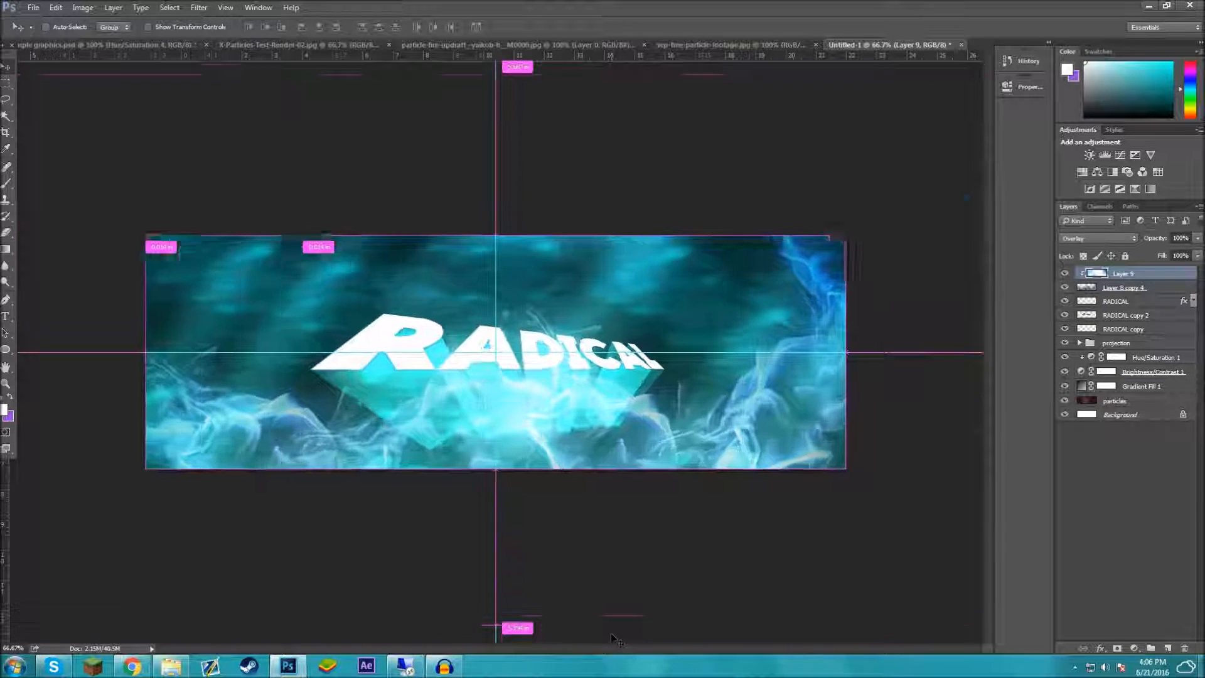
{"action": "left_click", "coordinate": [137, 46]}
{"action": "left_click", "coordinate": [901, 47]}
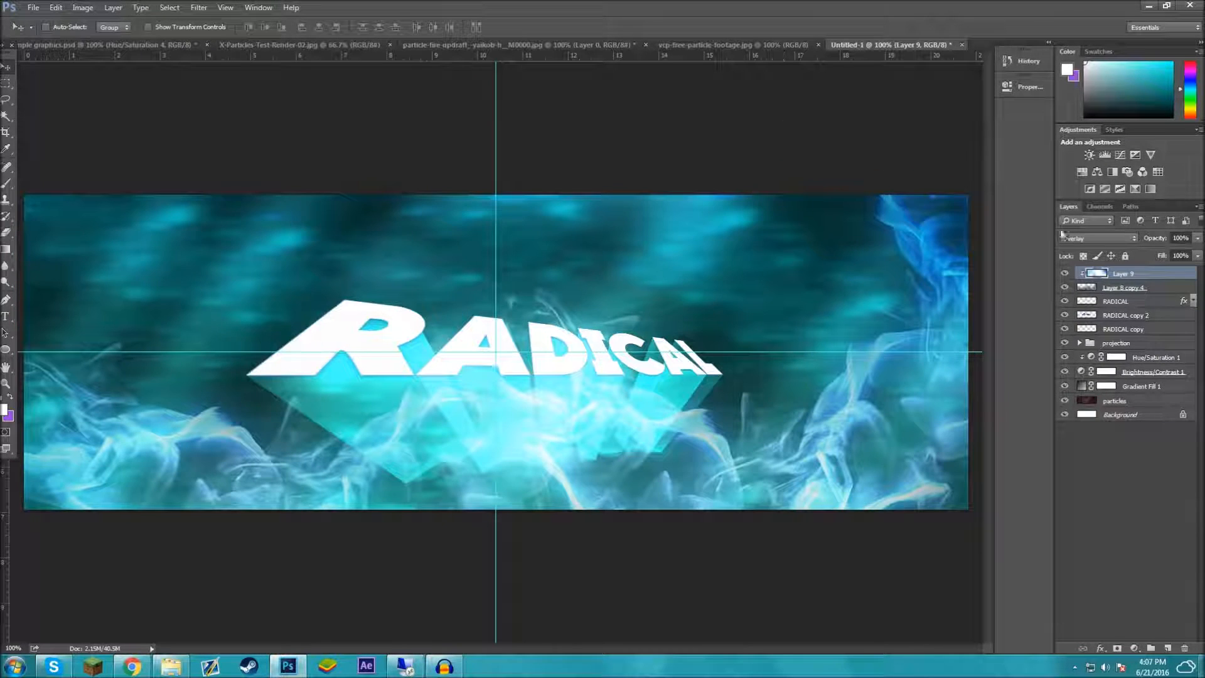
- Merge the clipped colour layer with the smoke layer beneath it and set the merged layer's blend mode to Screen
{"action": "left_click", "coordinate": [1130, 289], "text": "ctrl"}
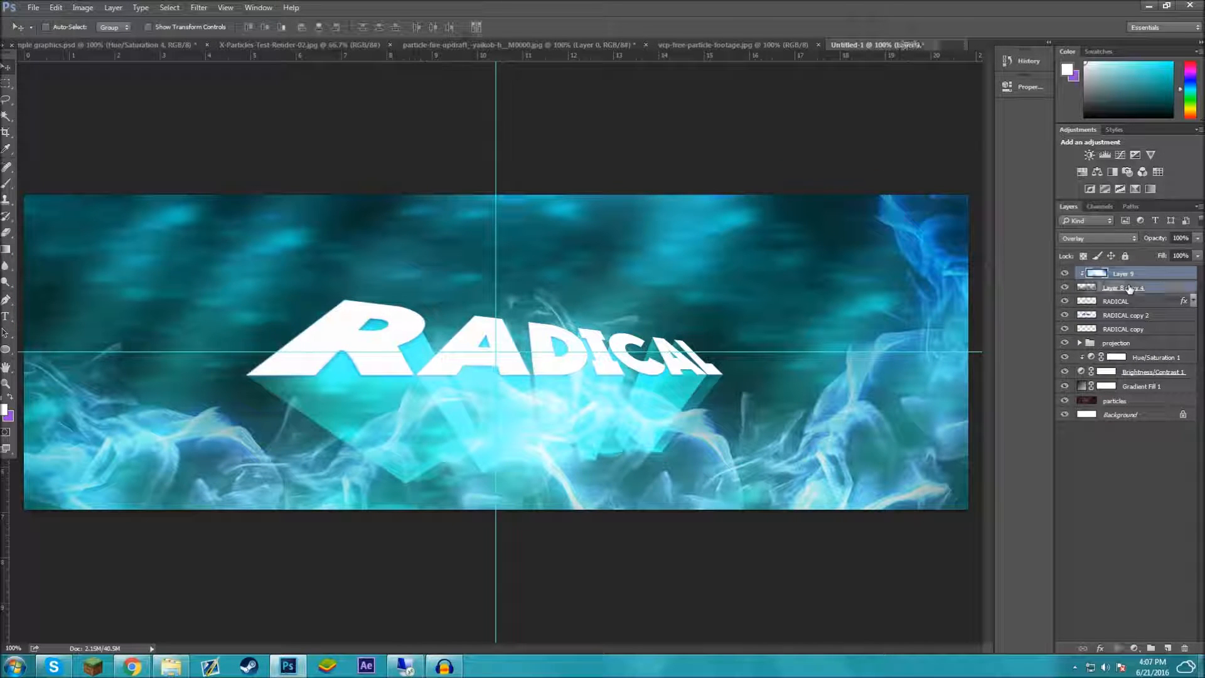
{"action": "key", "text": "ctrl+e"}
{"action": "left_click", "coordinate": [1098, 238]}
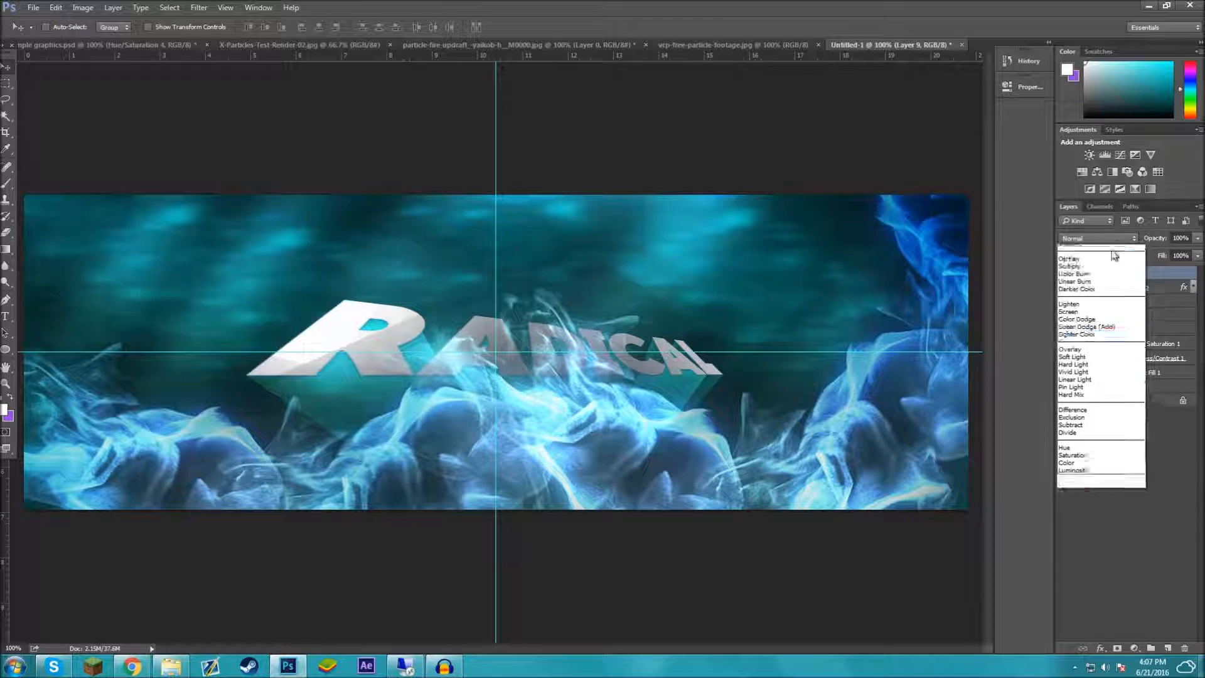
{"action": "left_click", "coordinate": [1086, 325]}
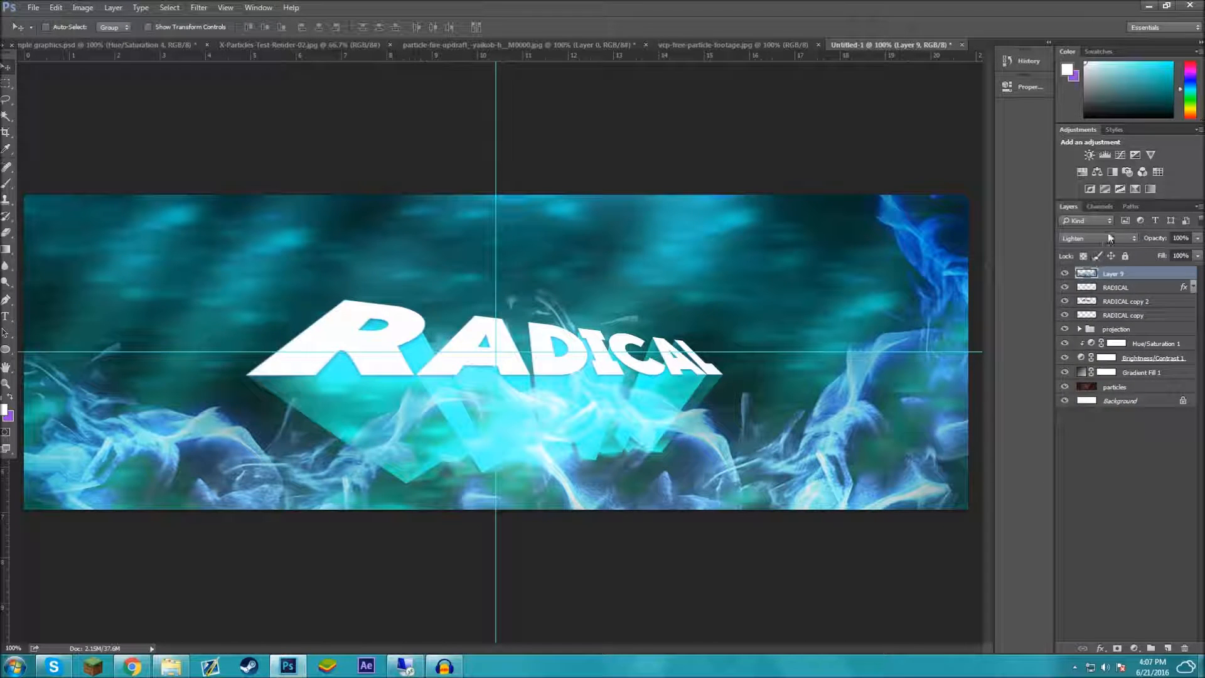
{"action": "left_click", "coordinate": [1110, 238]}
{"action": "left_click", "coordinate": [1085, 332]}
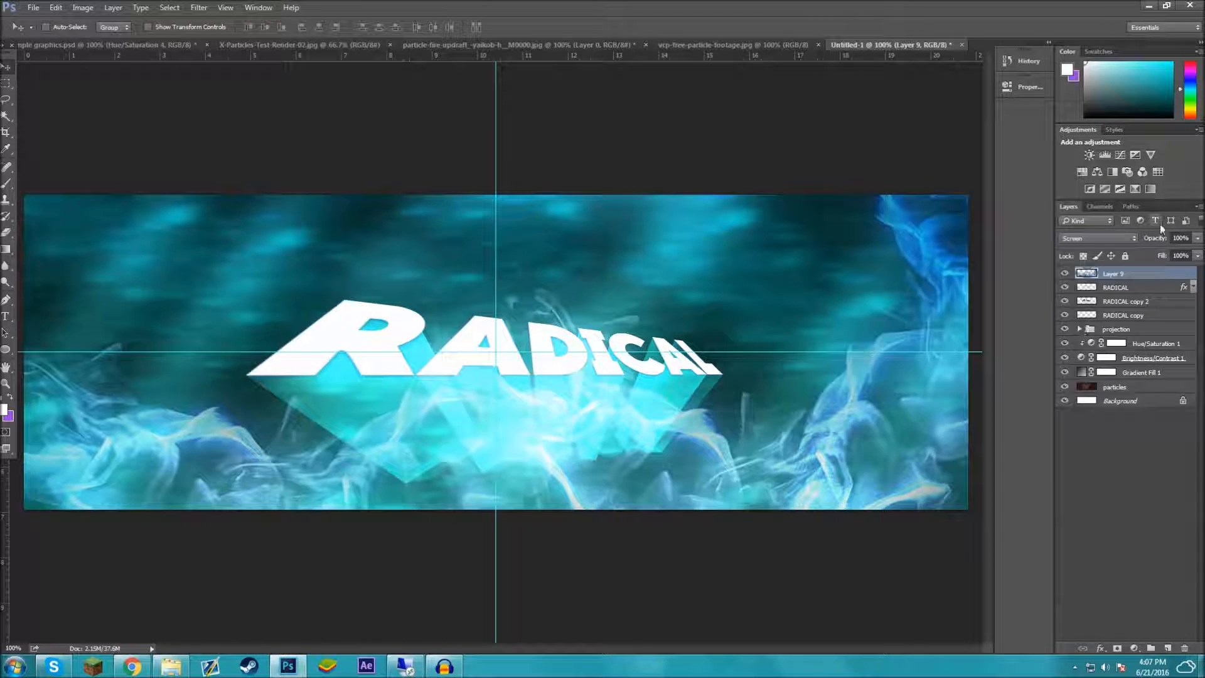
{"action": "mouse_move", "coordinate": [1199, 255]}
{"action": "left_mouse_down"}
{"action": "mouse_move", "coordinate": [1157, 255]}
{"action": "mouse_move", "coordinate": [1203, 254]}
{"action": "left_mouse_up"}
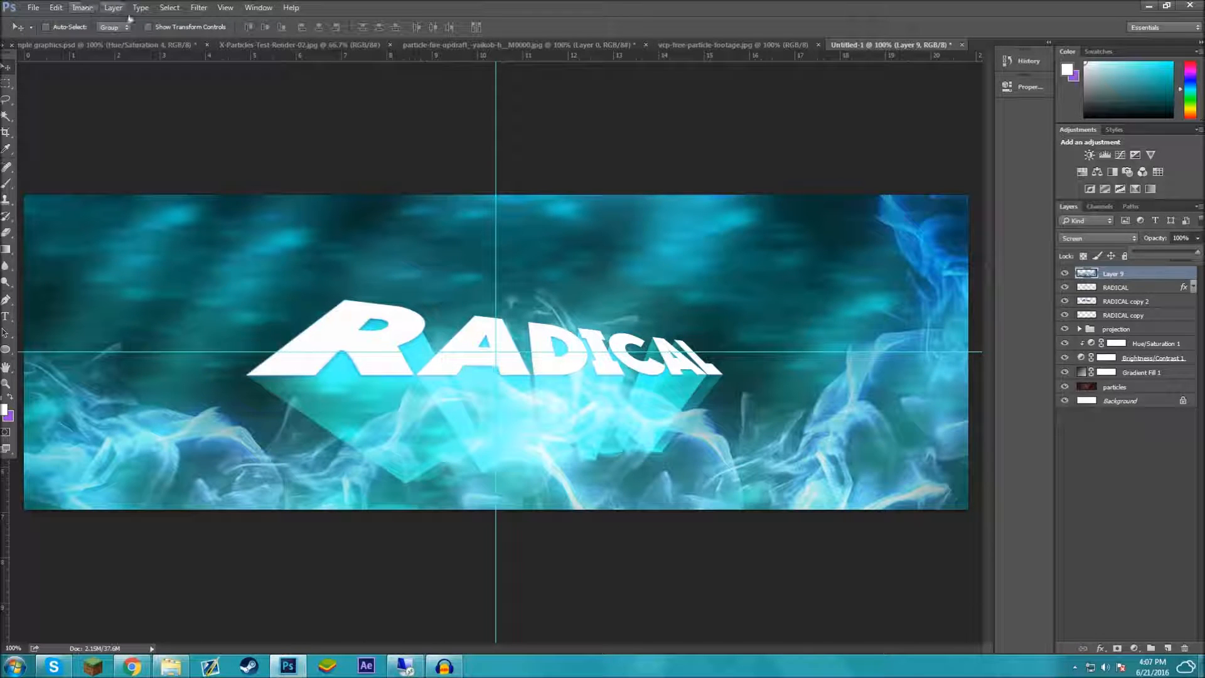
- Reapply the last Gaussian Blur to the merged smoke layer and compare the banner with the example graphic
{"action": "left_click", "coordinate": [205, 10]}
{"action": "left_click", "coordinate": [246, 23]}
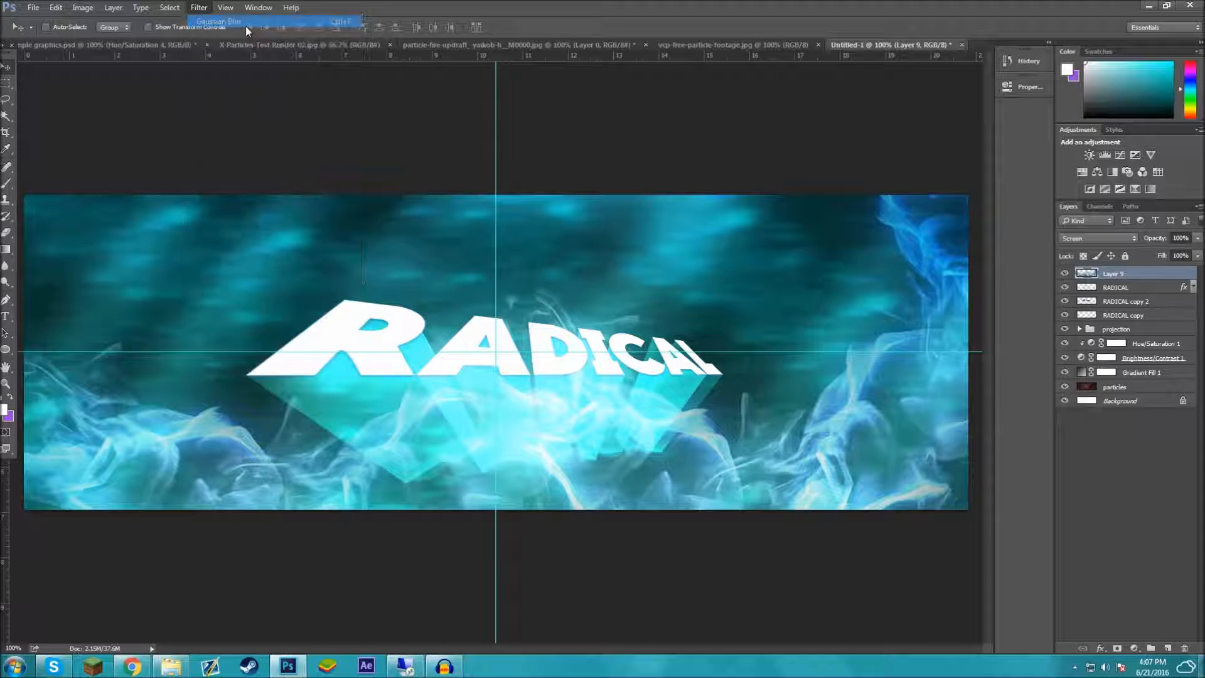
{"action": "left_click", "coordinate": [133, 45]}
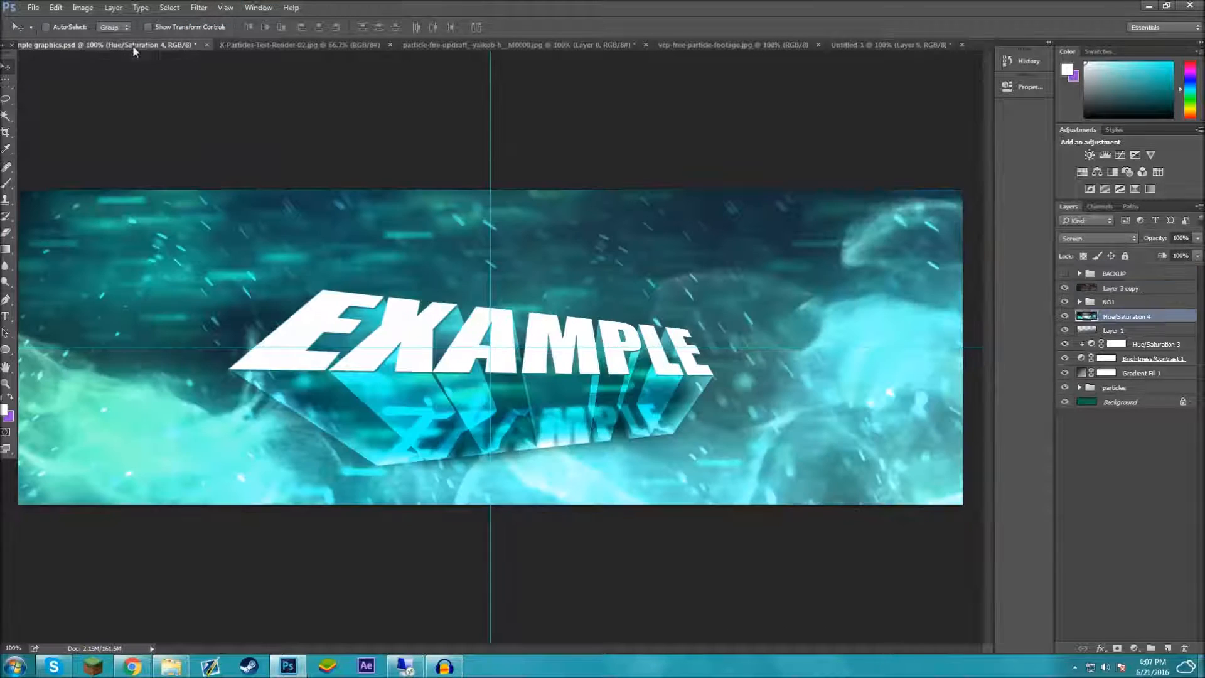
{"action": "left_click", "coordinate": [875, 44]}
{"action": "left_click", "coordinate": [1153, 514]}
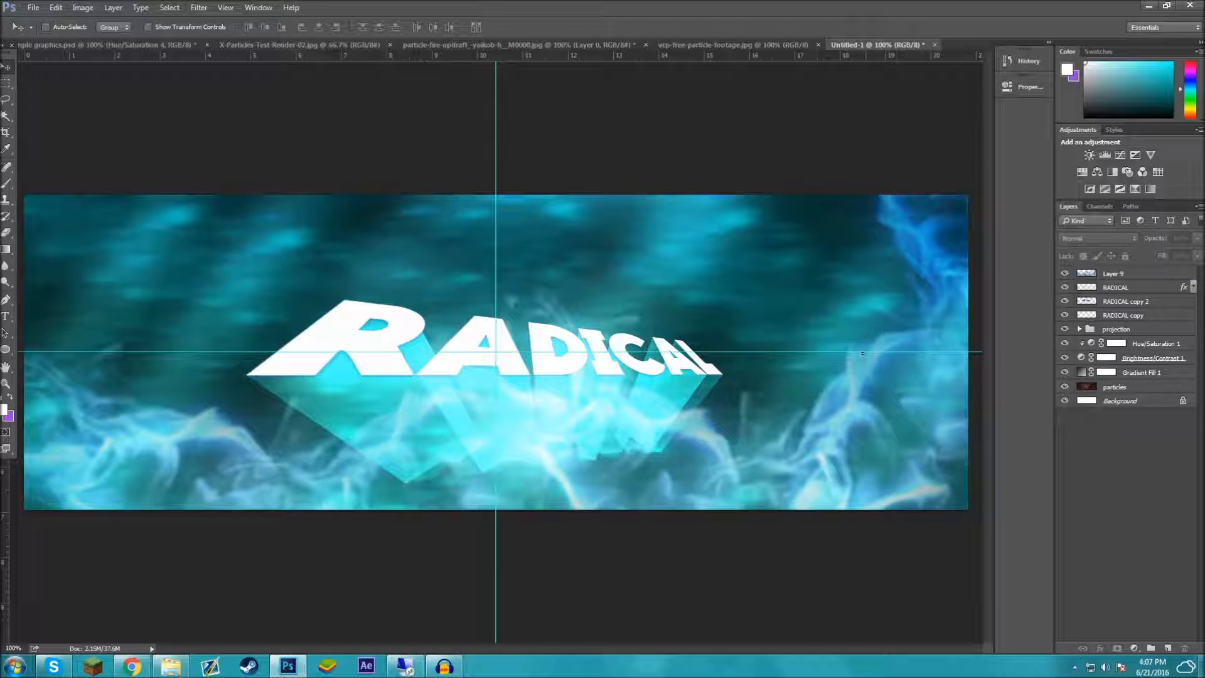
{"action": "left_click", "coordinate": [146, 46]}
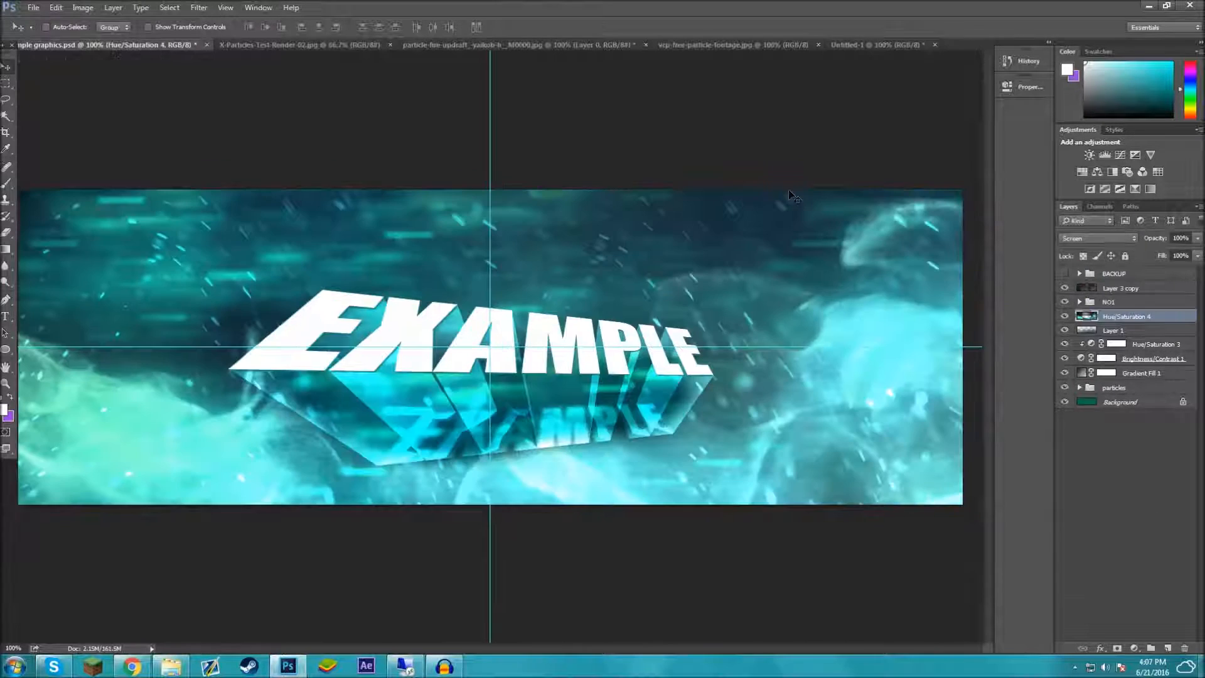
{"action": "left_click", "coordinate": [865, 46]}
- Bring the particle image from vcp-free-particle-footage.jpg into the banner and enlarge it to the banner's full height
{"action": "left_click", "coordinate": [586, 46]}
{"action": "left_click", "coordinate": [694, 44]}
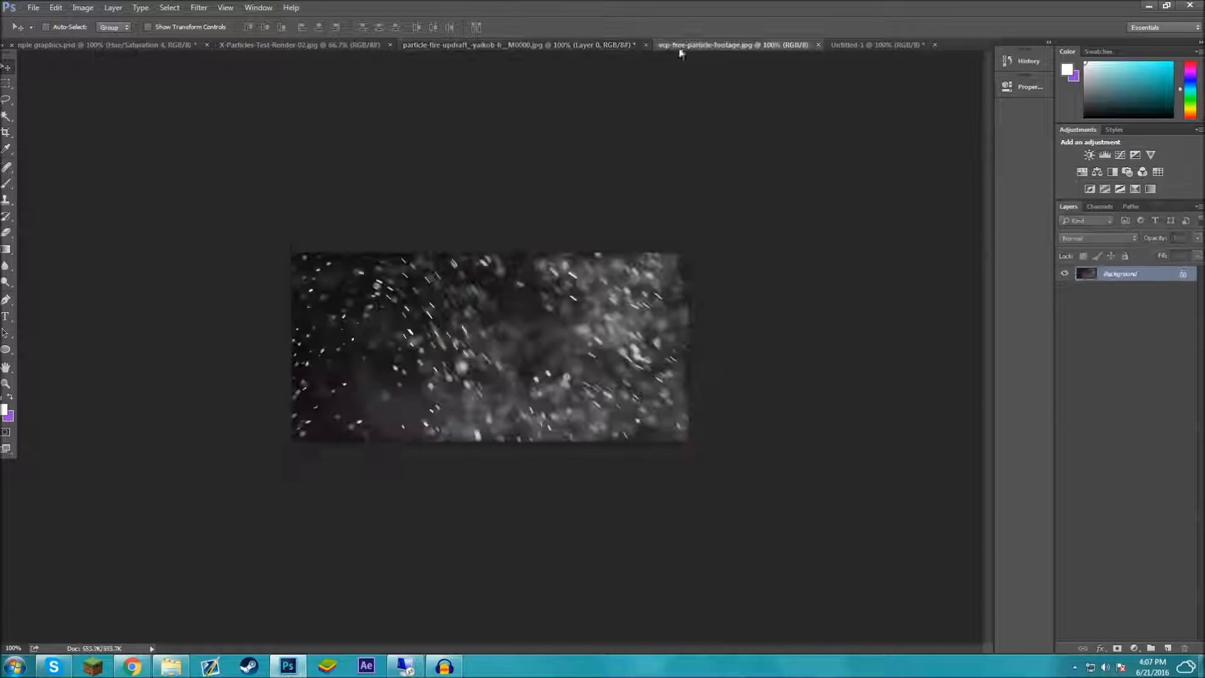
{"action": "left_click_drag", "start_coordinate": [877, 55], "coordinate": [659, 433]}
{"action": "left_click_drag", "start_coordinate": [781, 353], "coordinate": [346, 186]}
{"action": "key", "text": "ctrl+t"}
{"action": "left_click_drag", "start_coordinate": [397, 381], "coordinate": [690, 521]}
{"action": "key", "text": "Return"}
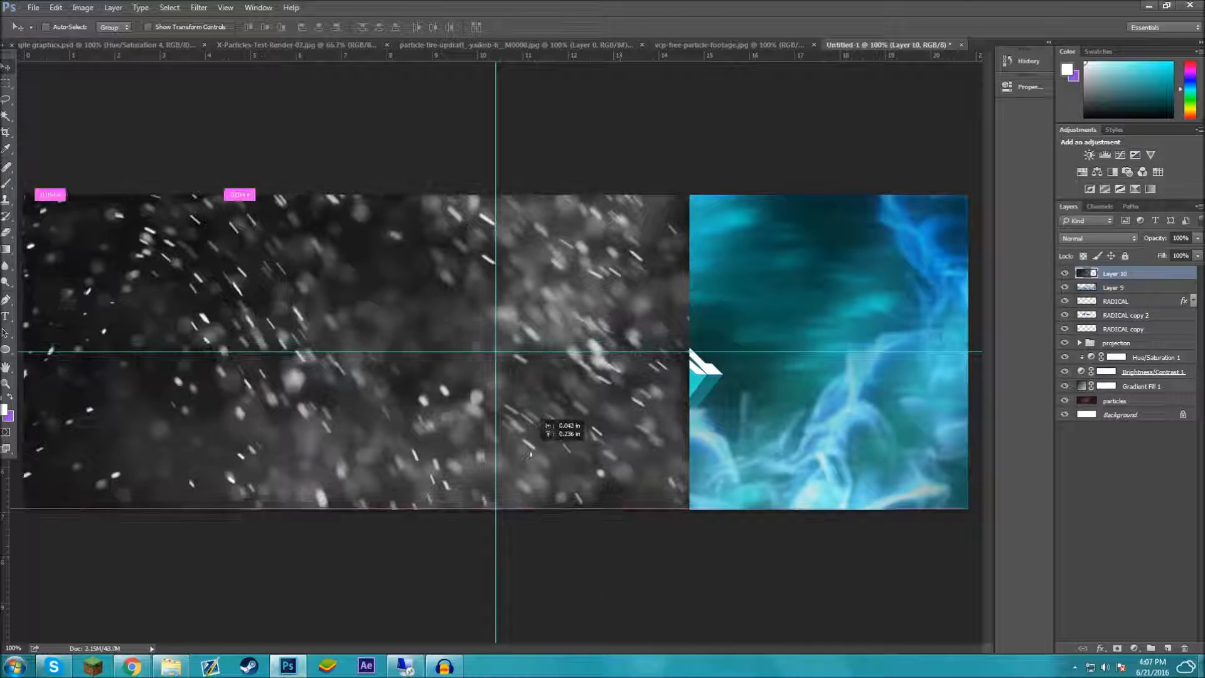
- Duplicate the particle layer across the banner's right side and erase the hard seam between the two copies
{"action": "mouse_move", "coordinate": [522, 435]}
{"action": "left_mouse_down"}
{"action": "mouse_move", "coordinate": [541, 394]}
{"action": "mouse_move", "coordinate": [732, 384]}
{"action": "mouse_move", "coordinate": [752, 406]}
{"action": "left_mouse_up"}
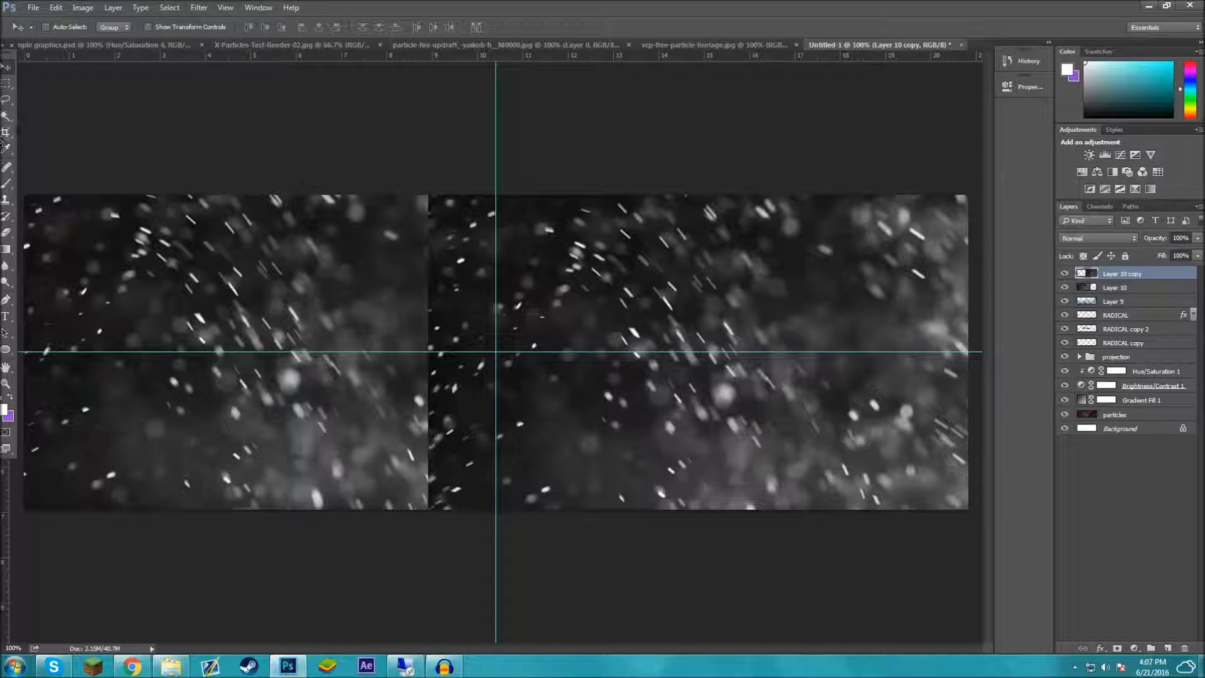
{"action": "key", "text": "e"}
{"action": "left_click_drag", "start_coordinate": [396, 242], "coordinate": [481, 677]}
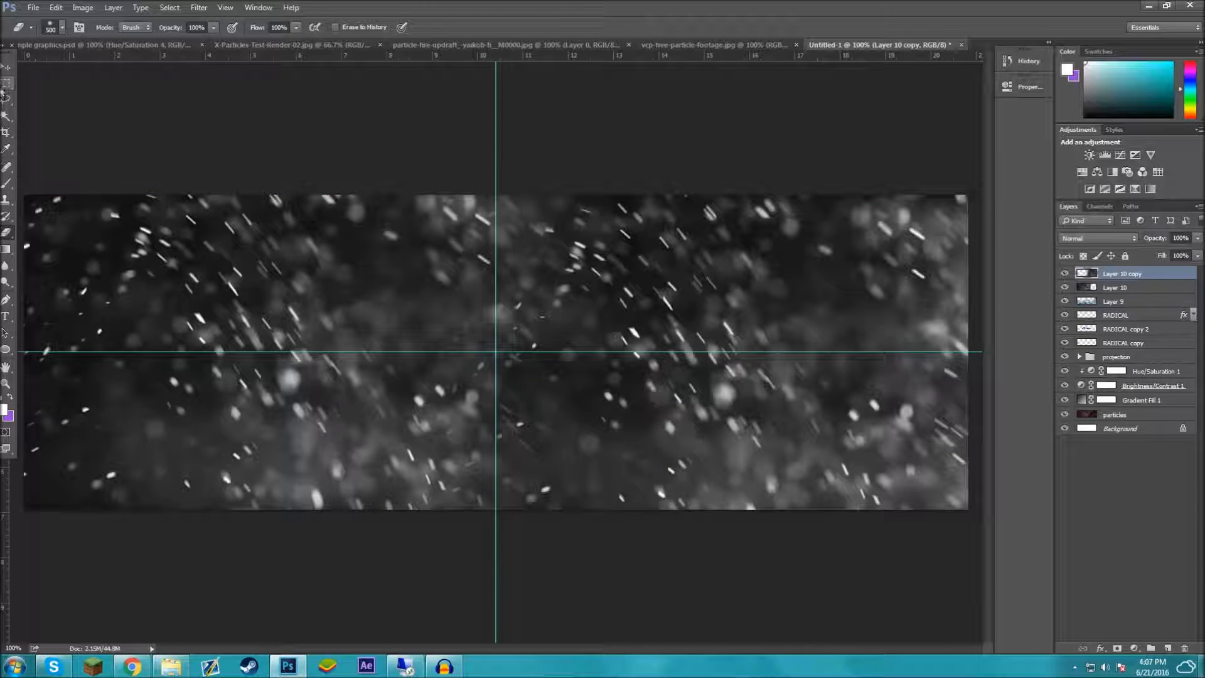
- Merge the two particle layers into one and set its blend mode to Screen
{"action": "key", "text": "v"}
{"action": "left_click", "coordinate": [1164, 288], "text": "shift"}
{"action": "key", "text": "ctrl+e"}
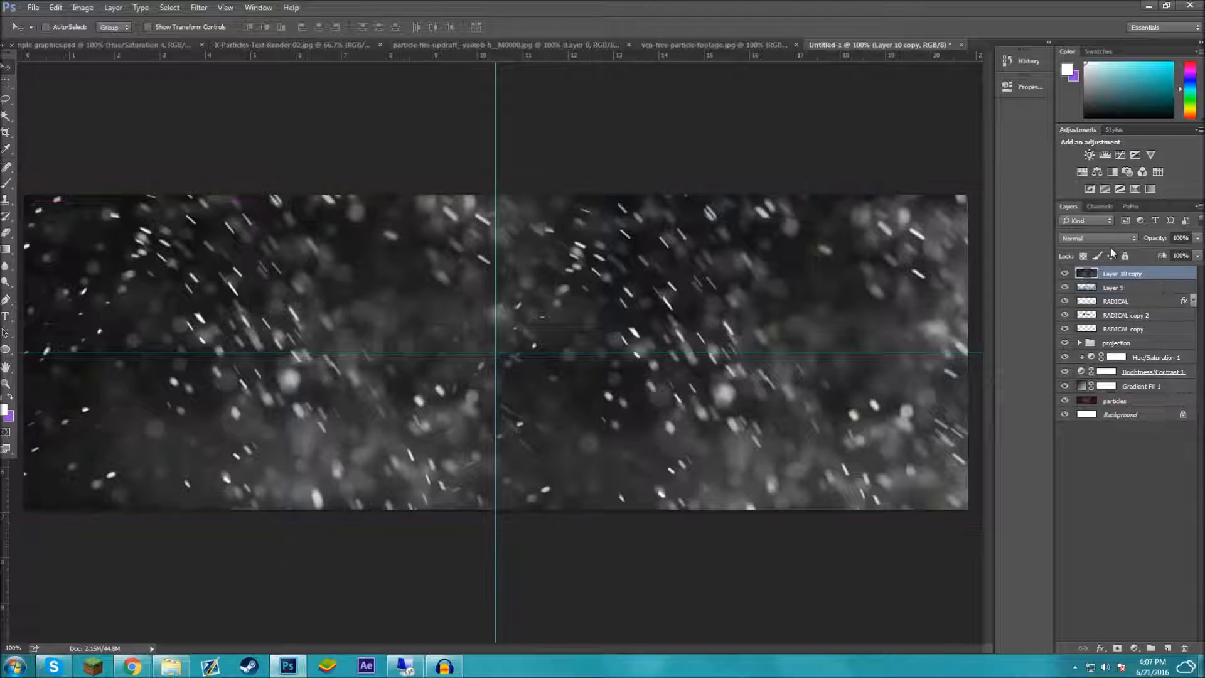
{"action": "left_click", "coordinate": [1096, 331]}
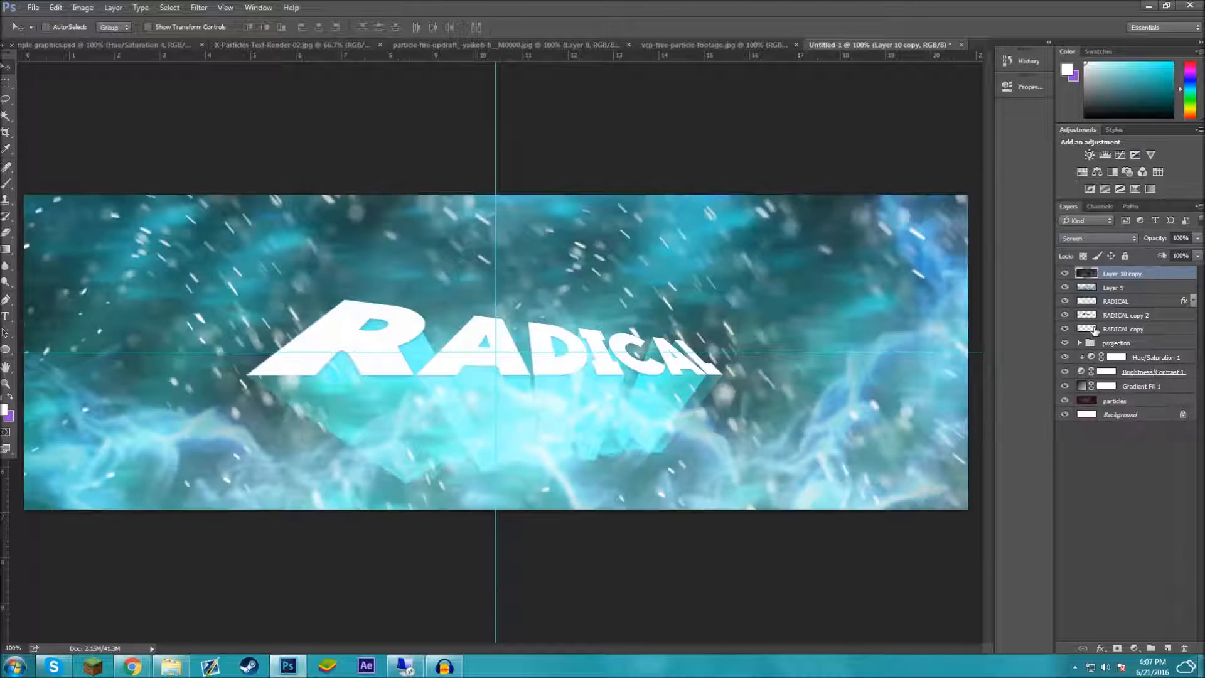
- Check the particle layer in the example graphic and change the banner's particle layer to Color Dodge
{"action": "left_click", "coordinate": [85, 45]}
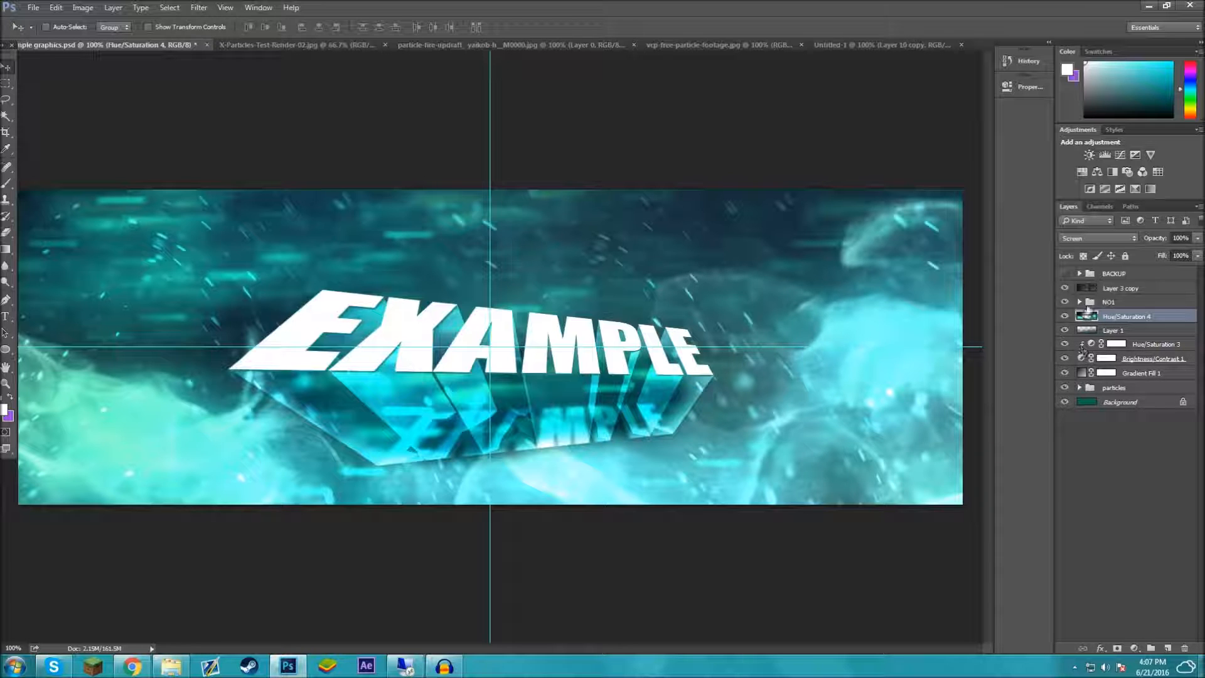
{"action": "left_click", "coordinate": [1116, 290]}
{"action": "left_click", "coordinate": [852, 45]}
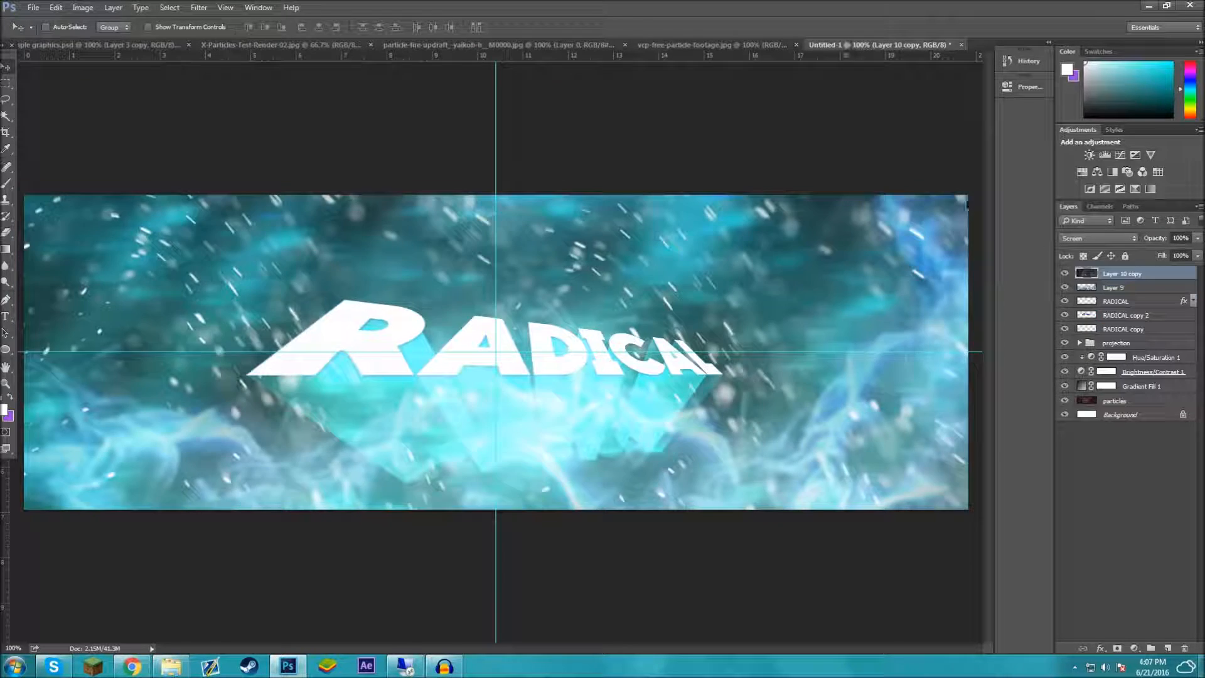
{"action": "left_click", "coordinate": [1096, 236]}
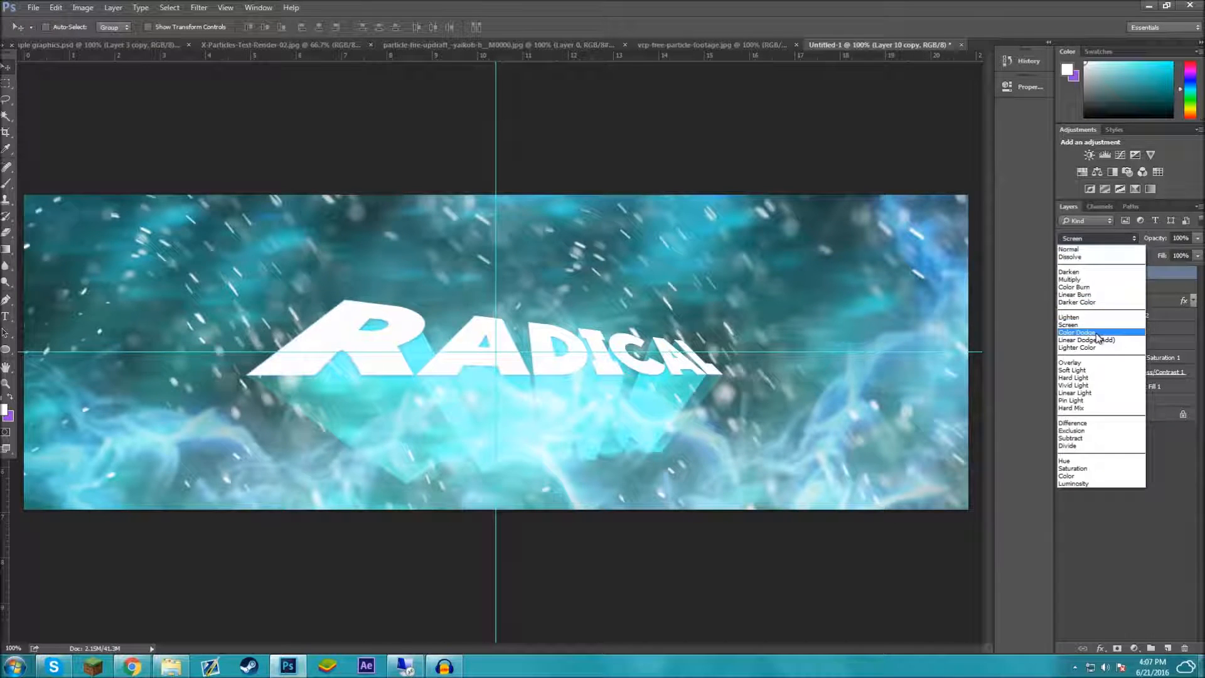
{"action": "left_click", "coordinate": [1079, 332]}
{"action": "left_click_drag", "start_coordinate": [890, 283], "coordinate": [891, 416]}
{"action": "key", "text": "ctrl+z"}
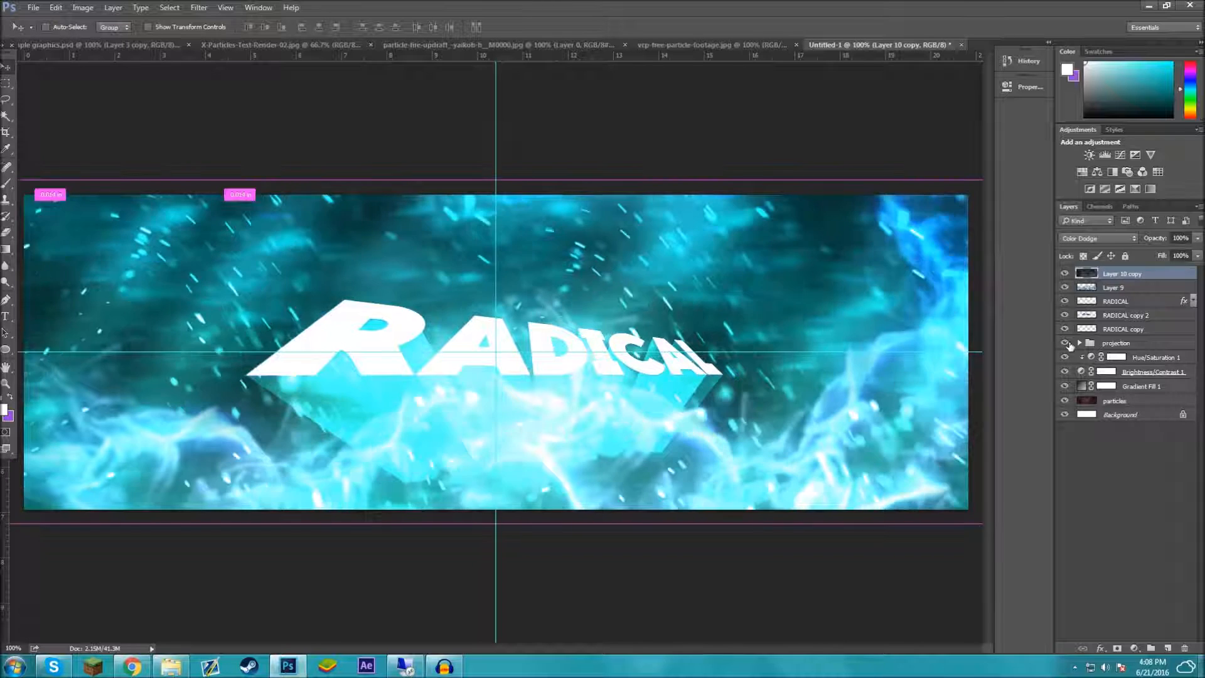
- Check the particle layer's fill in the example graphic and set the banner's particle layer to 65% fill
{"action": "left_click", "coordinate": [85, 43]}
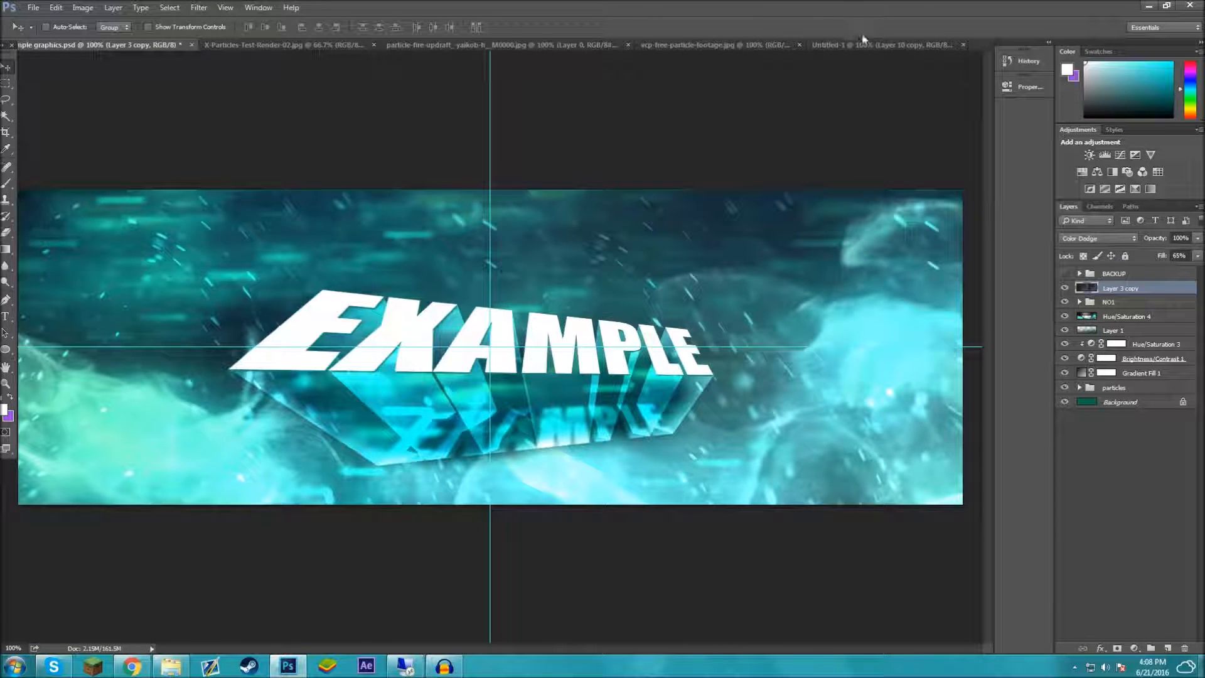
{"action": "left_click", "coordinate": [880, 46]}
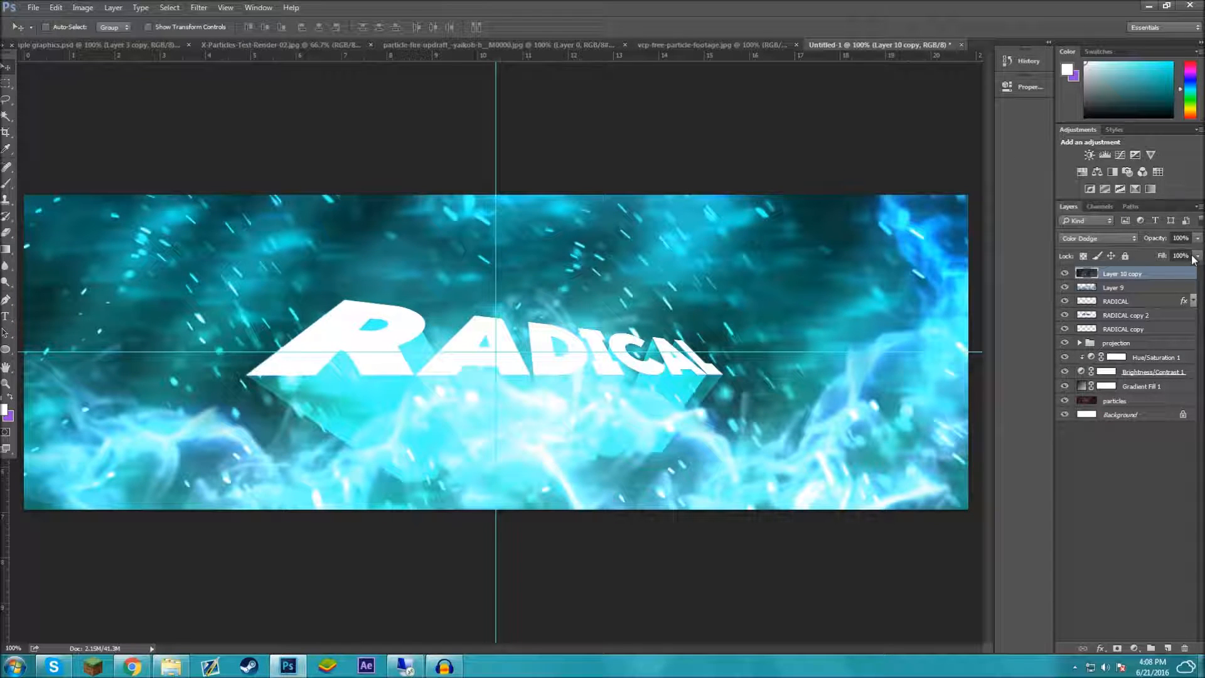
{"action": "type", "text": "15"}
{"action": "key", "text": "Return"}
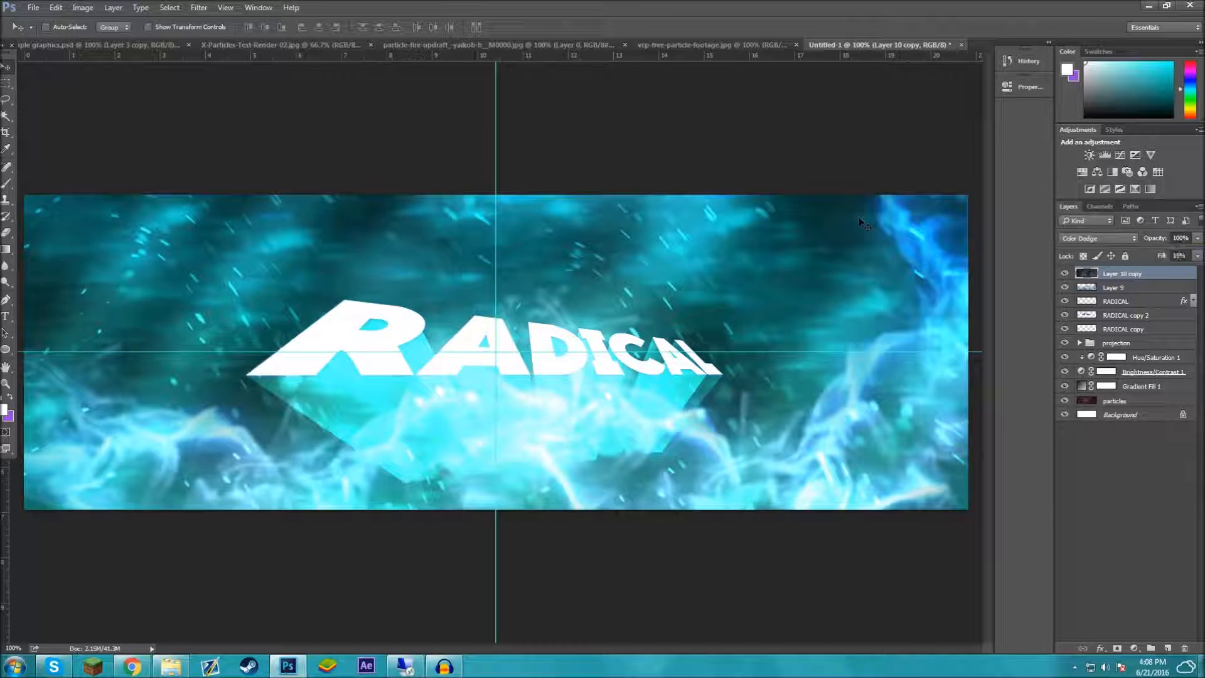
- Try a short Motion Blur at a 0° angle on the particle layer
{"action": "left_click", "coordinate": [199, 7]}
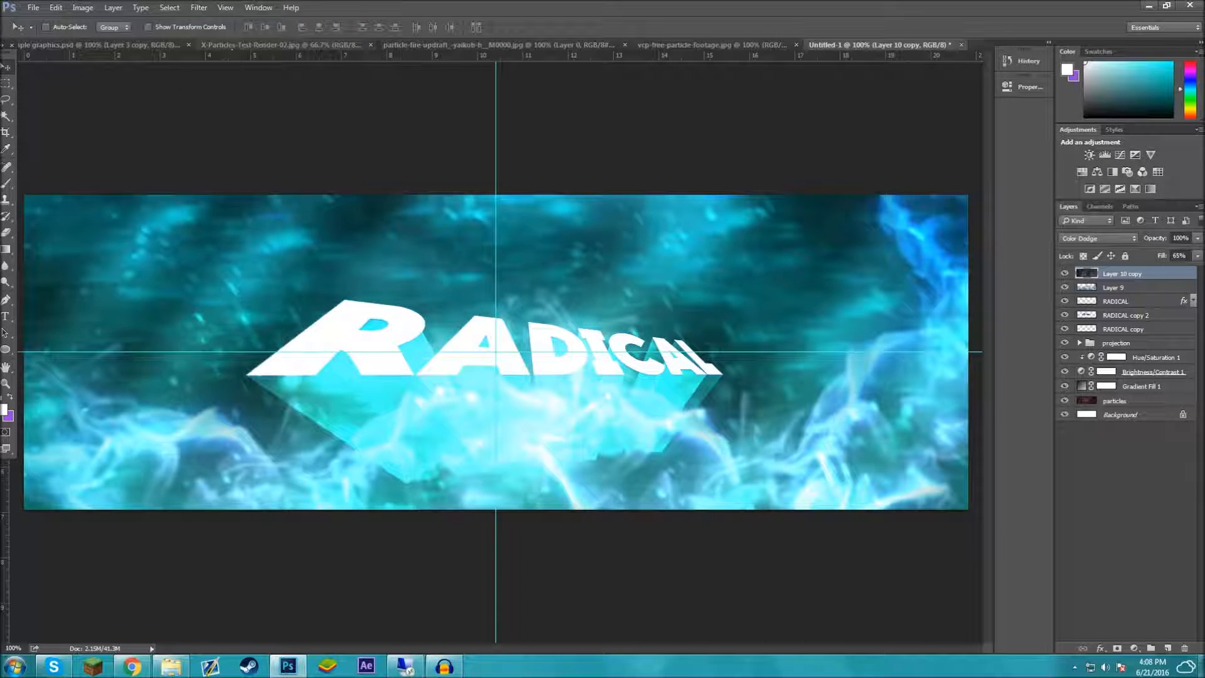
{"action": "left_click", "coordinate": [199, 8]}
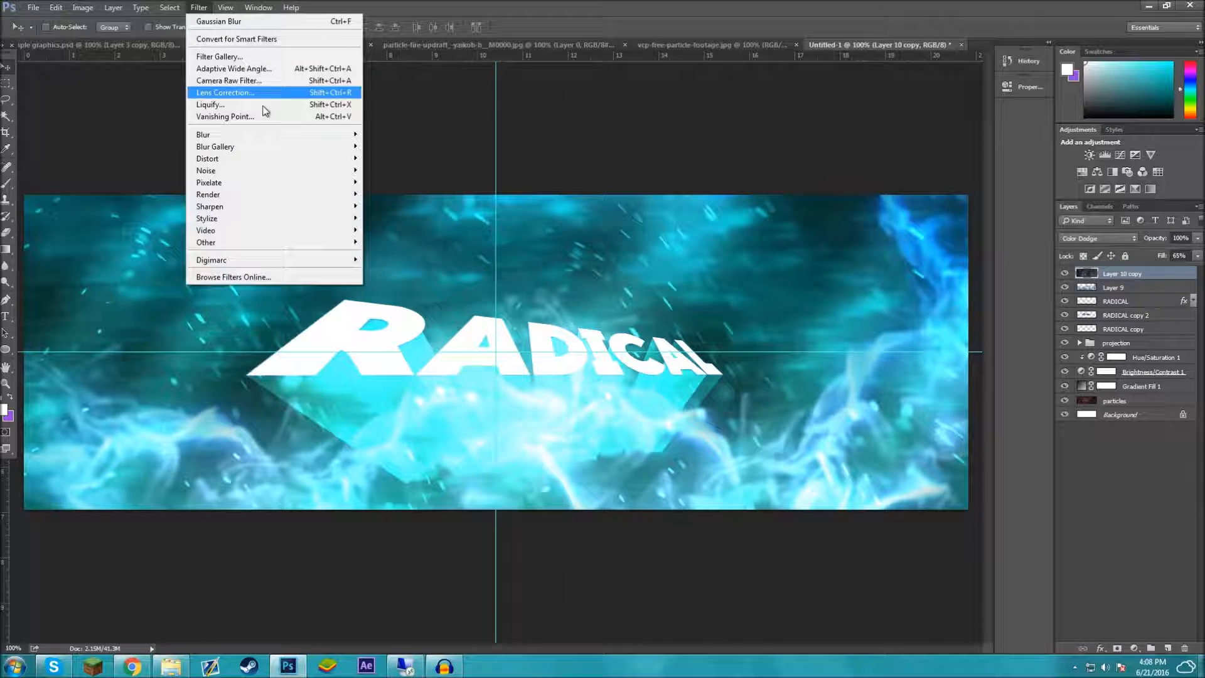
{"action": "mouse_move", "coordinate": [330, 138]}
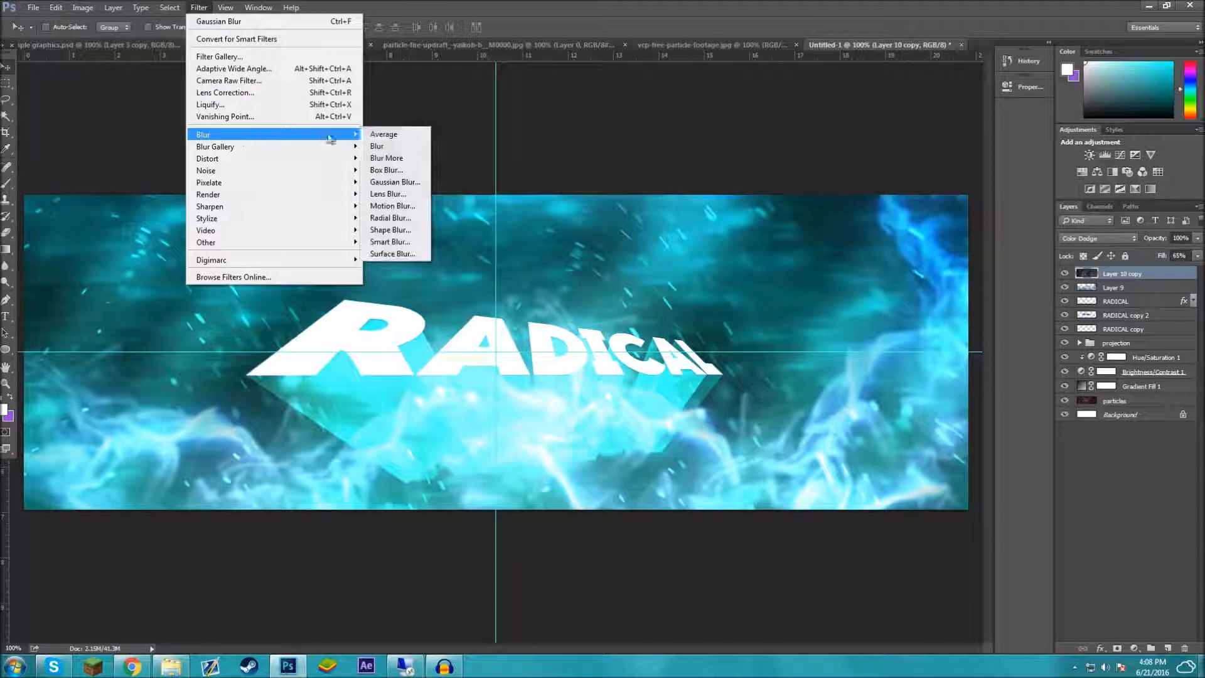
{"action": "left_click", "coordinate": [392, 205]}
{"action": "left_click_drag", "start_coordinate": [777, 376], "coordinate": [771, 373]}
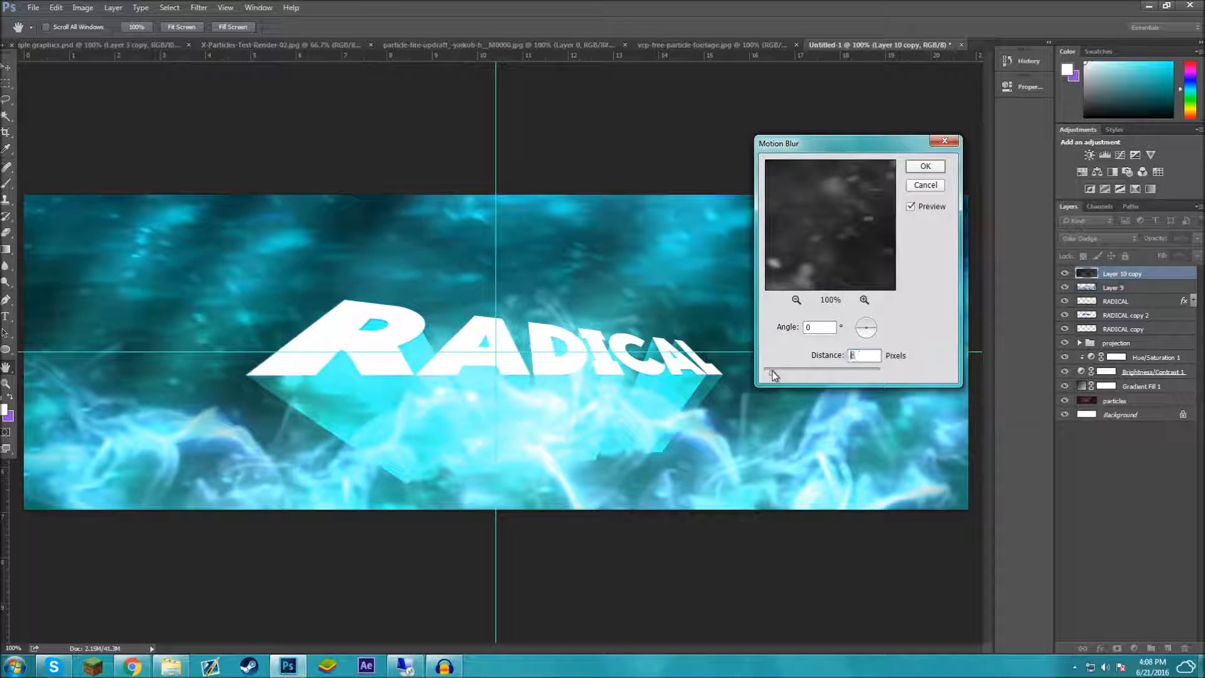
{"action": "left_click", "coordinate": [923, 167]}
- Toggle the particle layer's visibility to compare the banner with and without the particles
{"action": "left_click", "coordinate": [1090, 561]}
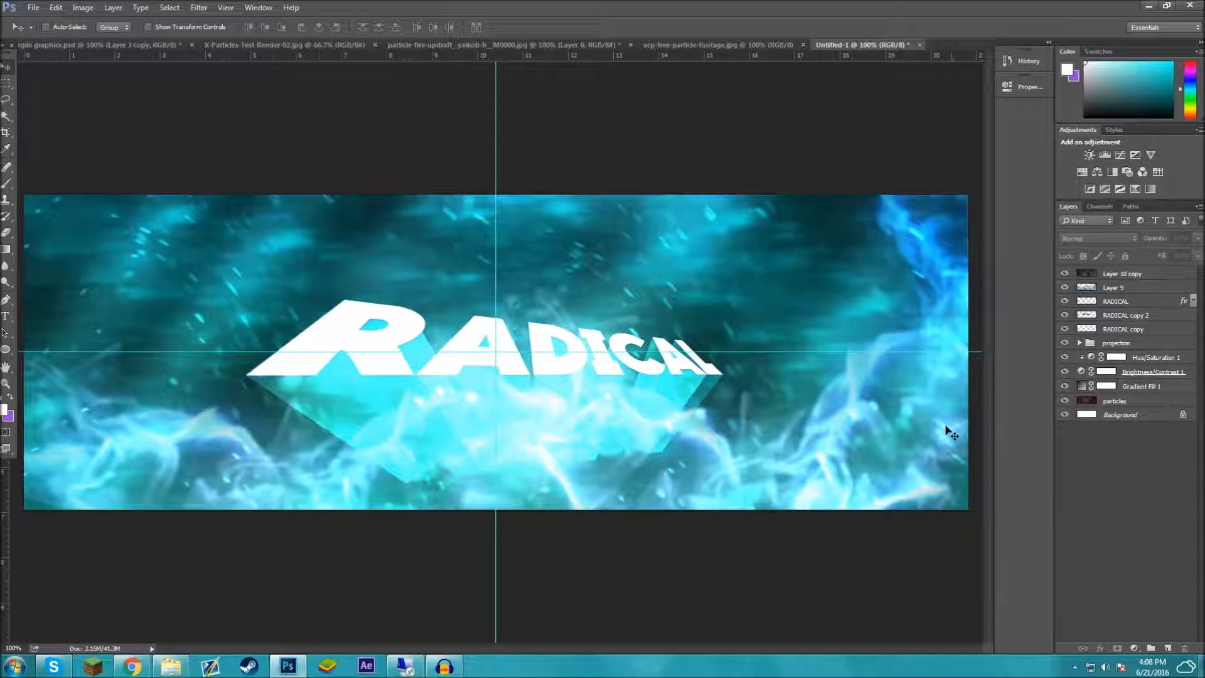
{"action": "left_click", "coordinate": [1066, 274]}
{"action": "left_click", "coordinate": [1066, 274]}
{"action": "left_click", "coordinate": [1065, 274]}
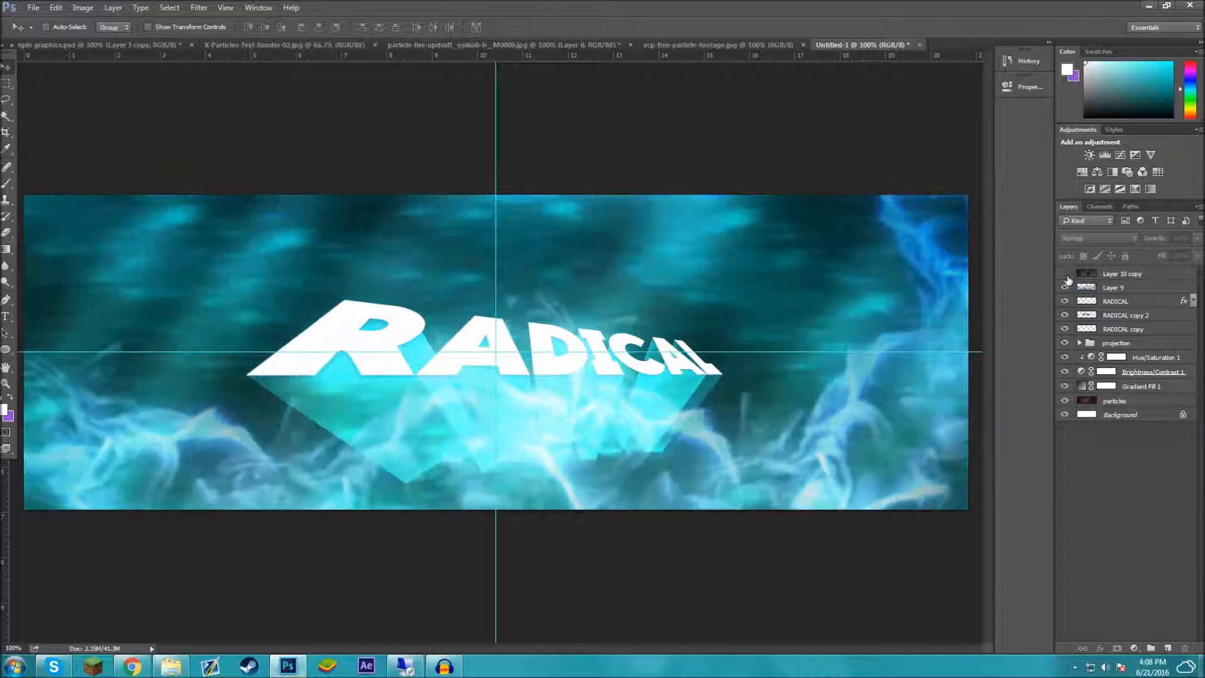
{"action": "left_click", "coordinate": [1066, 274]}
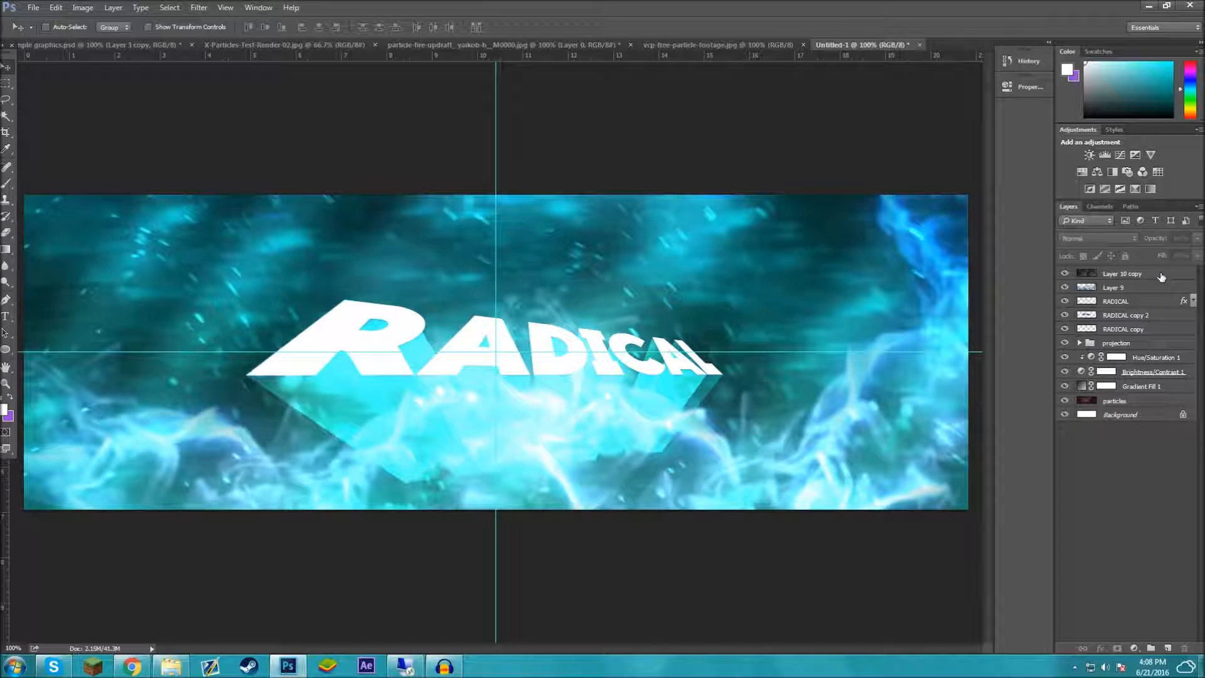
- Add a Brightness/Contrast adjustment layer above the particles with contrast 53 and brightness -81
{"action": "left_click", "coordinate": [1161, 276]}
{"action": "left_click", "coordinate": [1134, 648]}
{"action": "left_click", "coordinate": [1149, 447]}
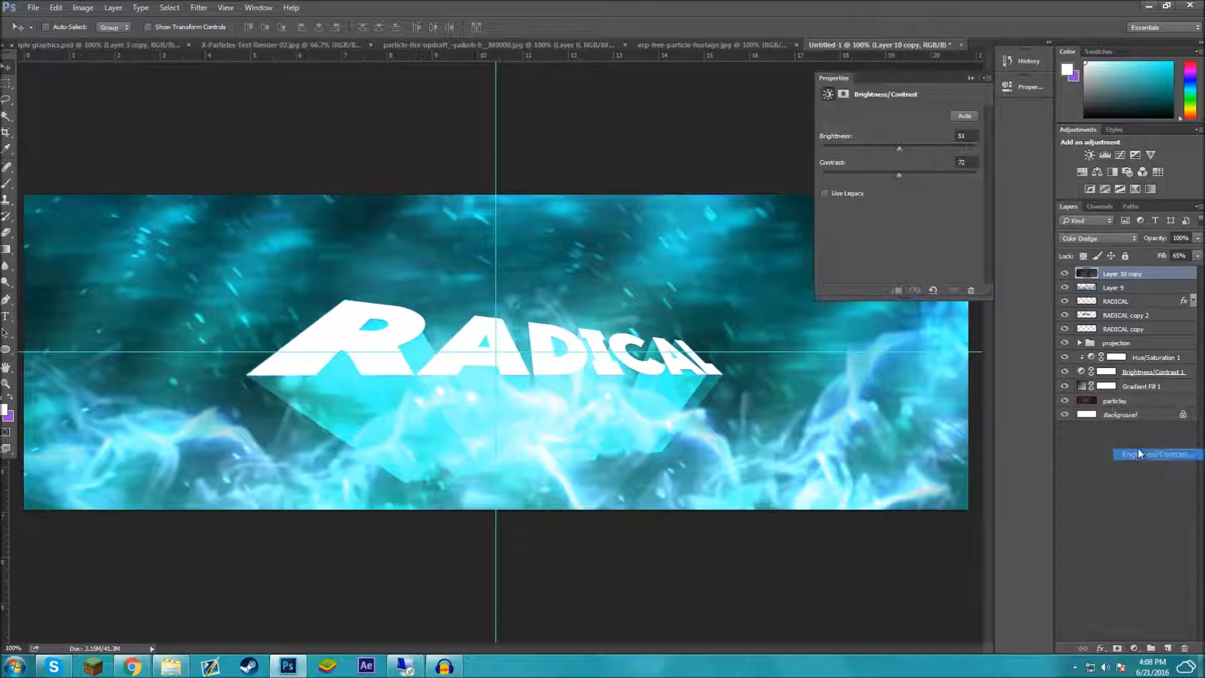
{"action": "left_click_drag", "start_coordinate": [902, 178], "coordinate": [944, 186]}
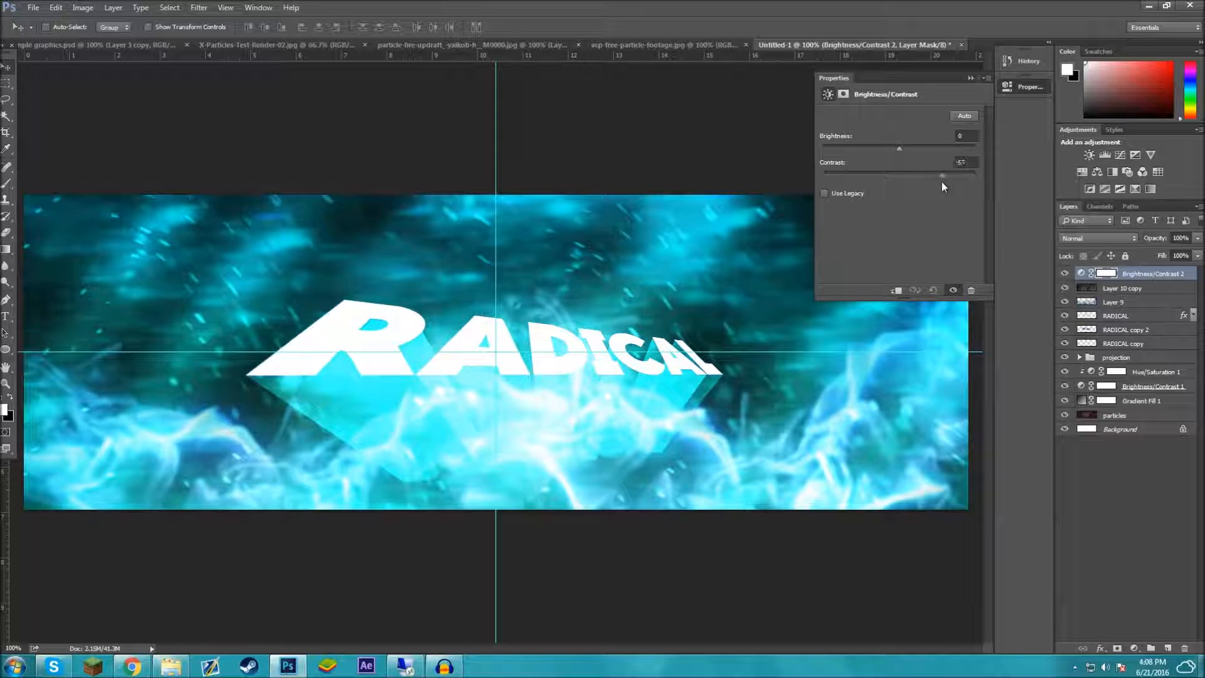
{"action": "left_click_drag", "start_coordinate": [899, 149], "coordinate": [864, 156]}
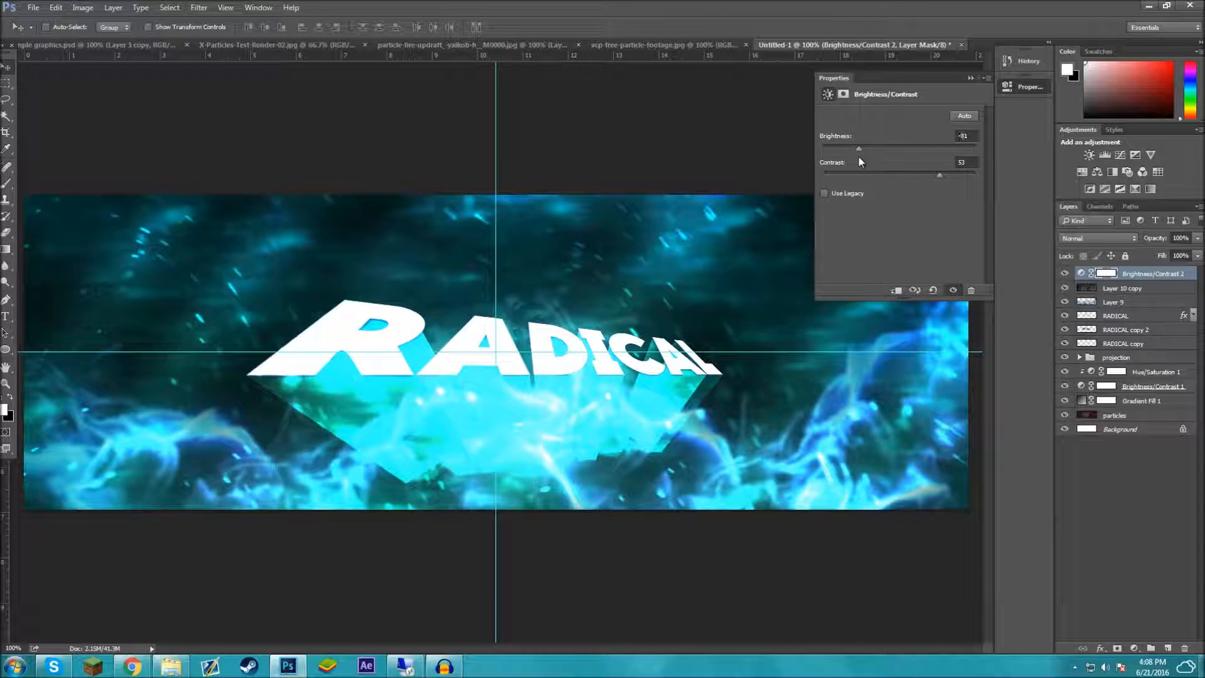
- Replace the top Brightness/Contrast adjustment with a Curves adjustment layer whose curve bows gently downward to darken the midtones
{"action": "left_click", "coordinate": [970, 78]}
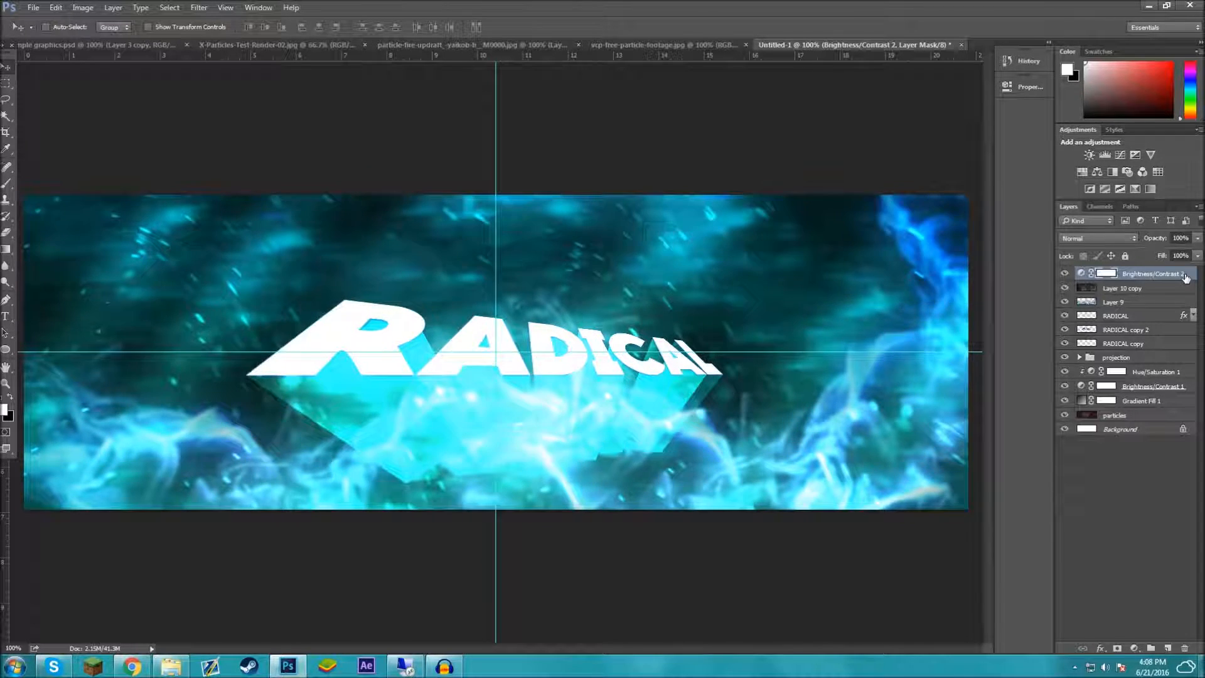
{"action": "key", "text": "Delete"}
{"action": "left_click", "coordinate": [1133, 648]}
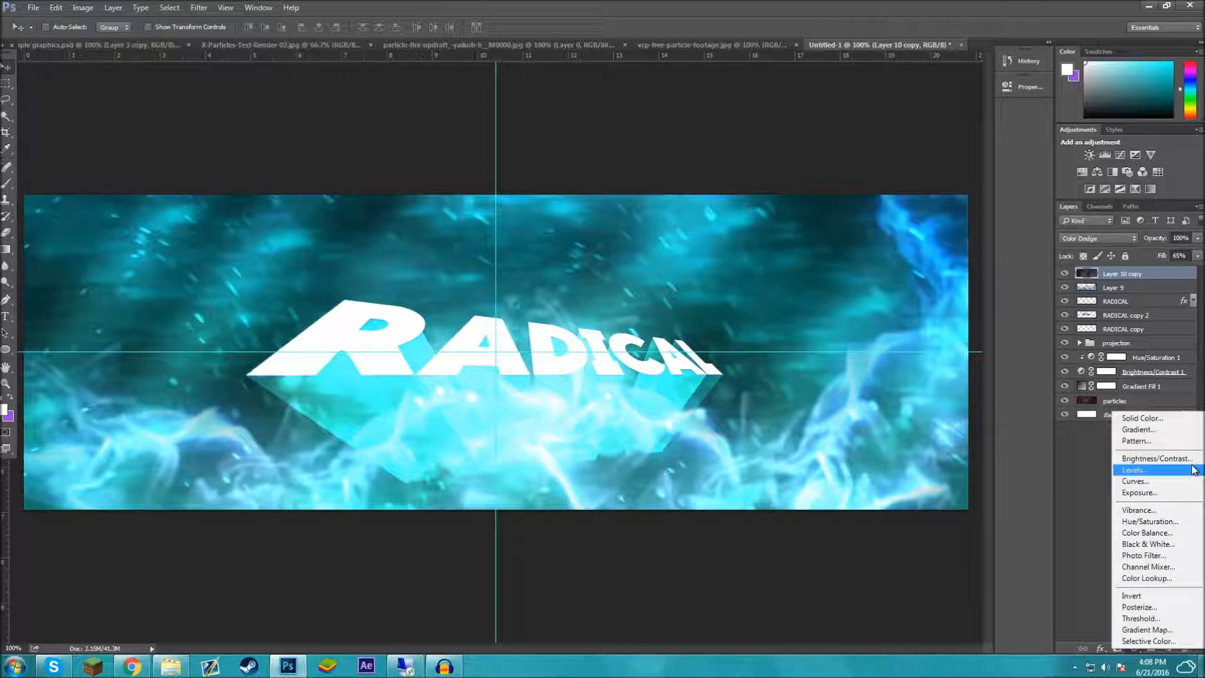
{"action": "left_click", "coordinate": [1165, 482]}
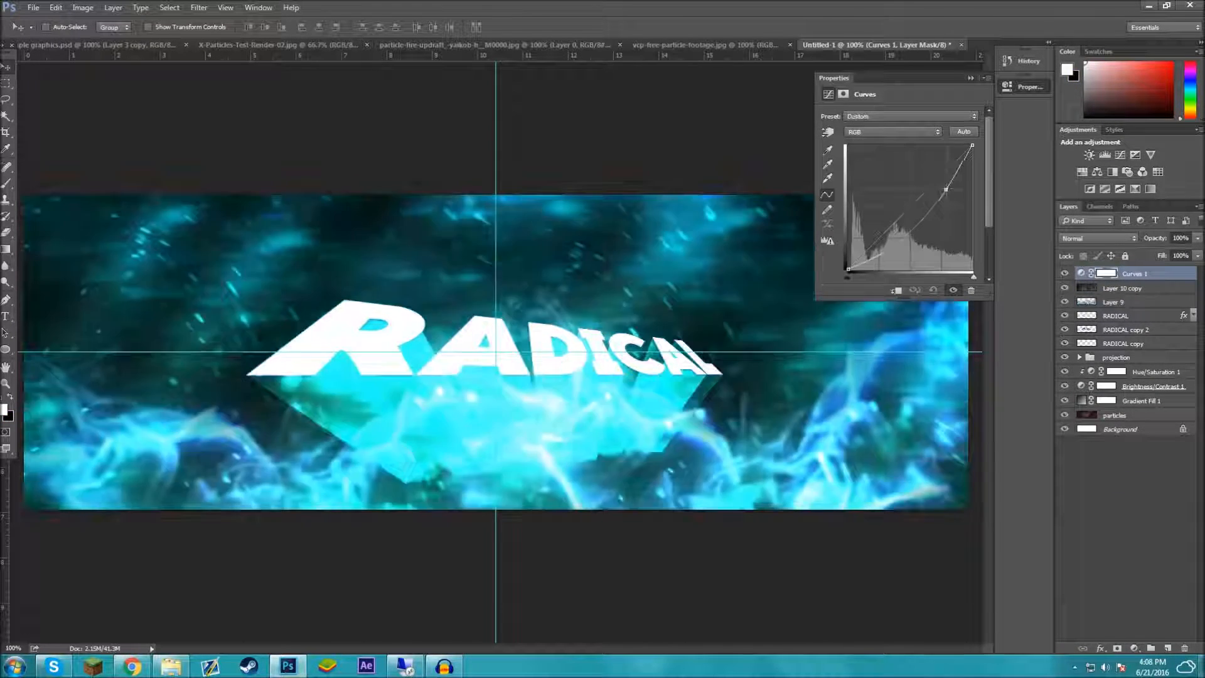
{"action": "left_click_drag", "start_coordinate": [946, 189], "coordinate": [940, 185]}
{"action": "left_click_drag", "start_coordinate": [902, 221], "coordinate": [930, 285]}
{"action": "left_click_drag", "start_coordinate": [968, 222], "coordinate": [911, 215]}
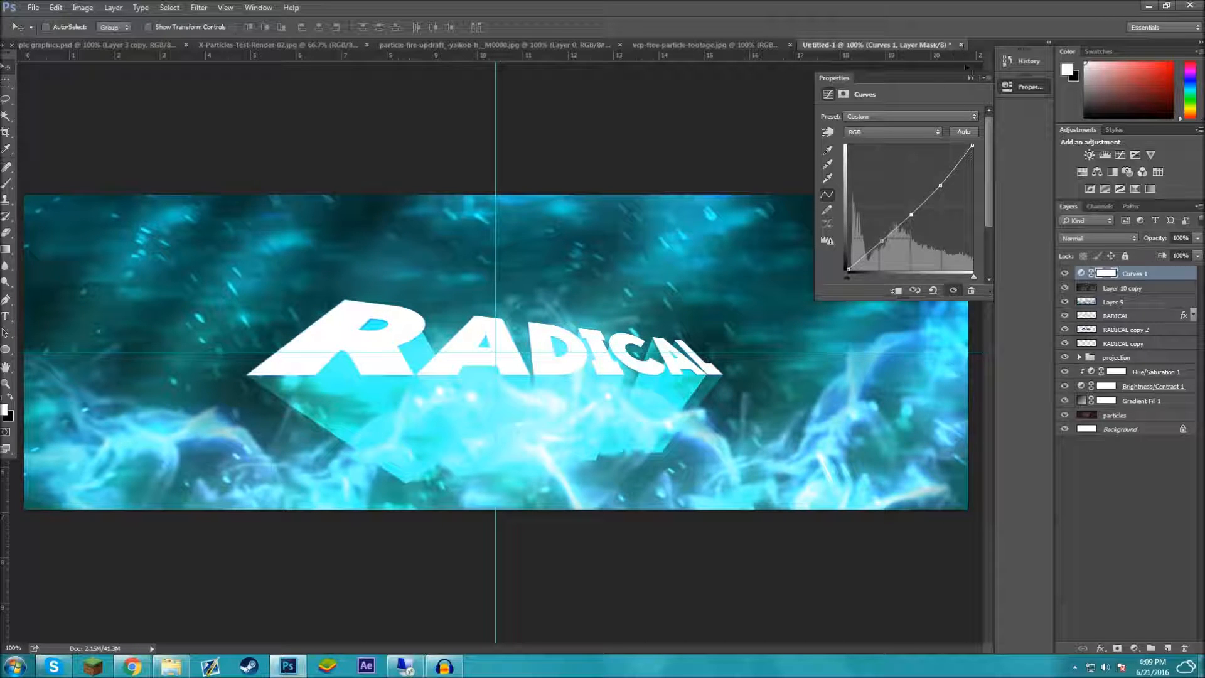
{"action": "left_click", "coordinate": [970, 78]}
- Toggle the visibility of the smoke on Layer 9 to compare the banner with and without it
{"action": "left_click", "coordinate": [1061, 303]}
{"action": "left_click", "coordinate": [1062, 302]}
{"action": "left_click", "coordinate": [1062, 303]}
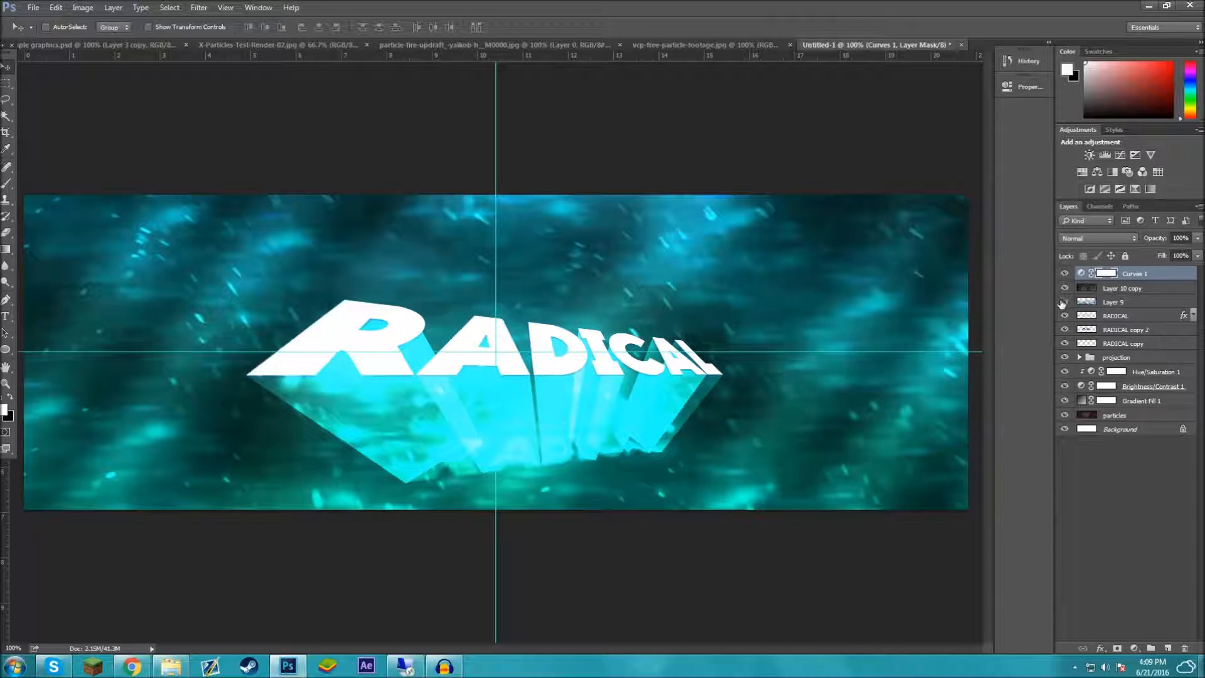
{"action": "left_click", "coordinate": [1062, 302]}
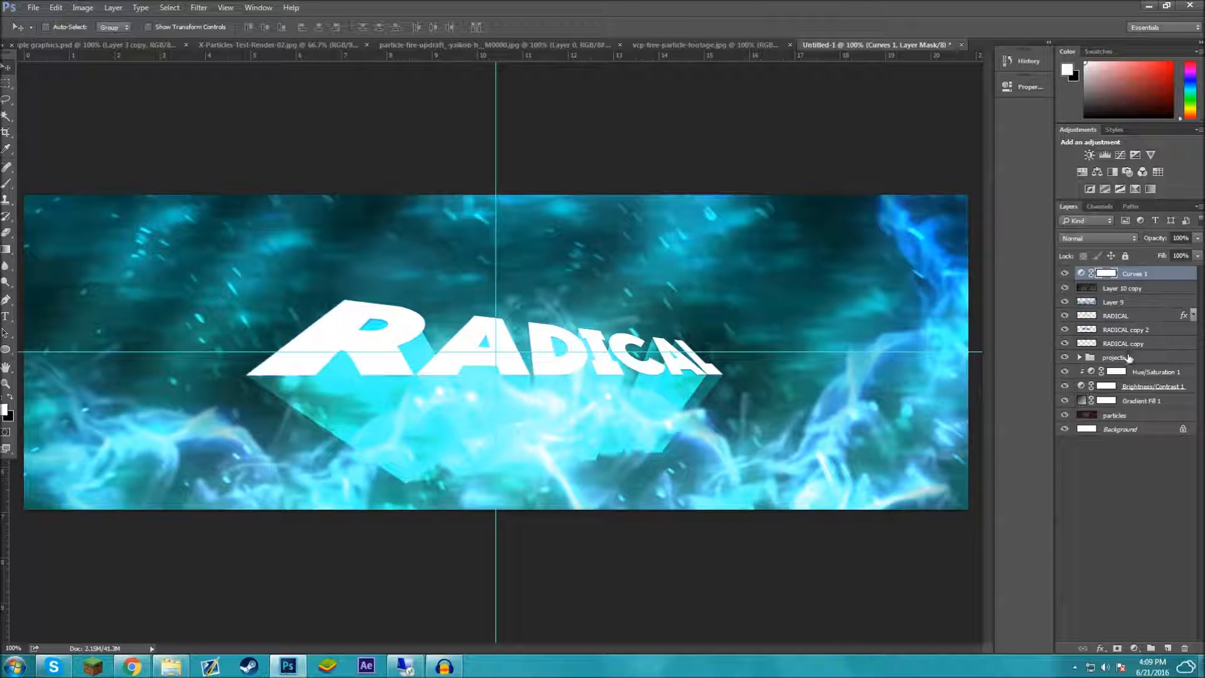
- Try moving the Hue/Saturation 1, Brightness/Contrast 1 and Gradient Fill 1 layers to the top of the stack
{"action": "left_click", "coordinate": [1129, 358]}
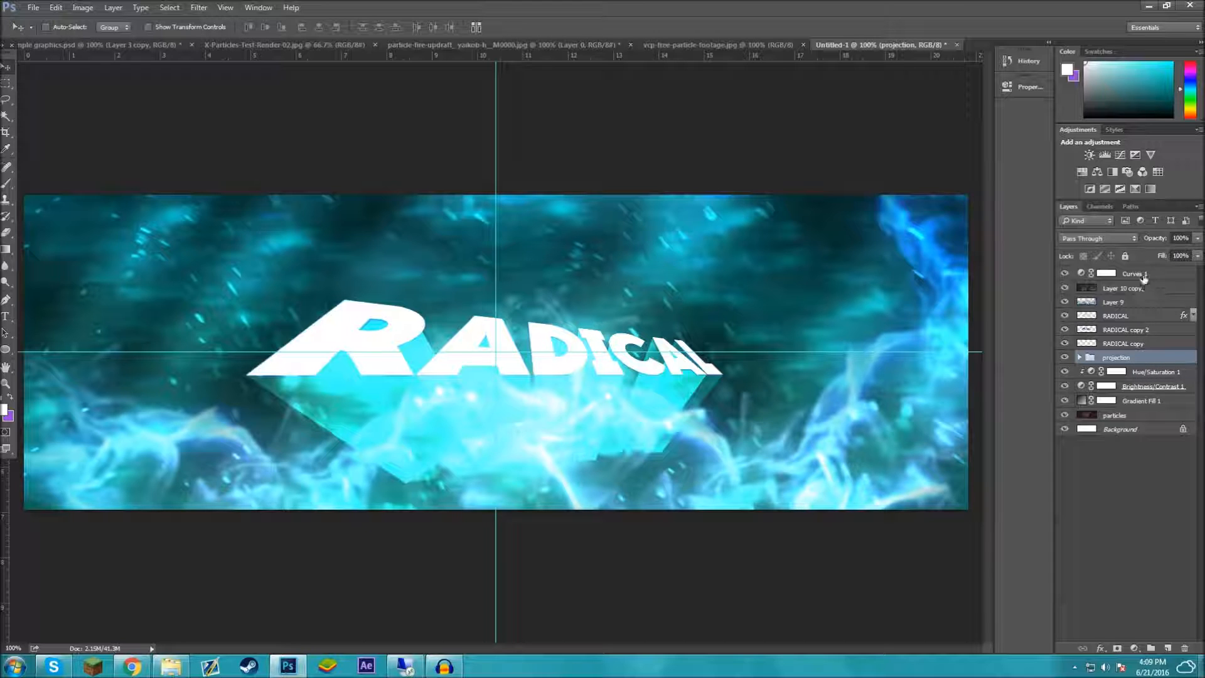
{"action": "left_click", "coordinate": [1150, 371]}
{"action": "left_click", "coordinate": [1151, 400], "text": "shift"}
{"action": "left_click_drag", "start_coordinate": [1156, 375], "coordinate": [1158, 275]}
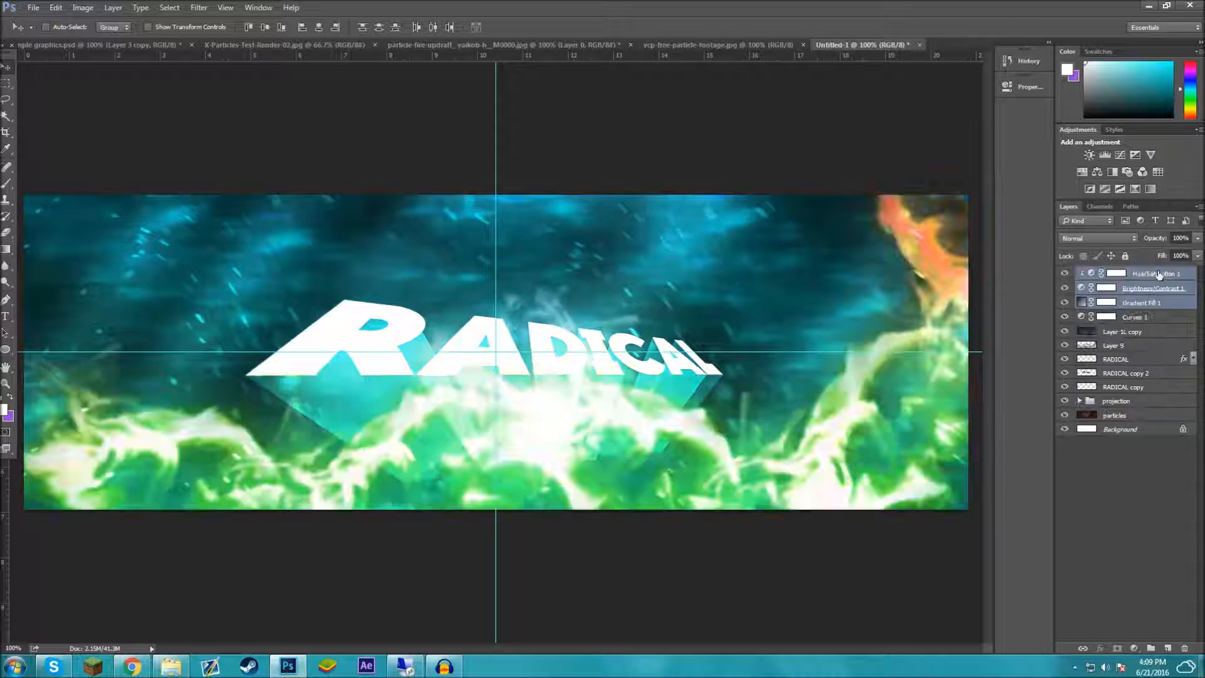
{"action": "key", "text": "ctrl+z"}
{"action": "left_click", "coordinate": [1146, 371]}
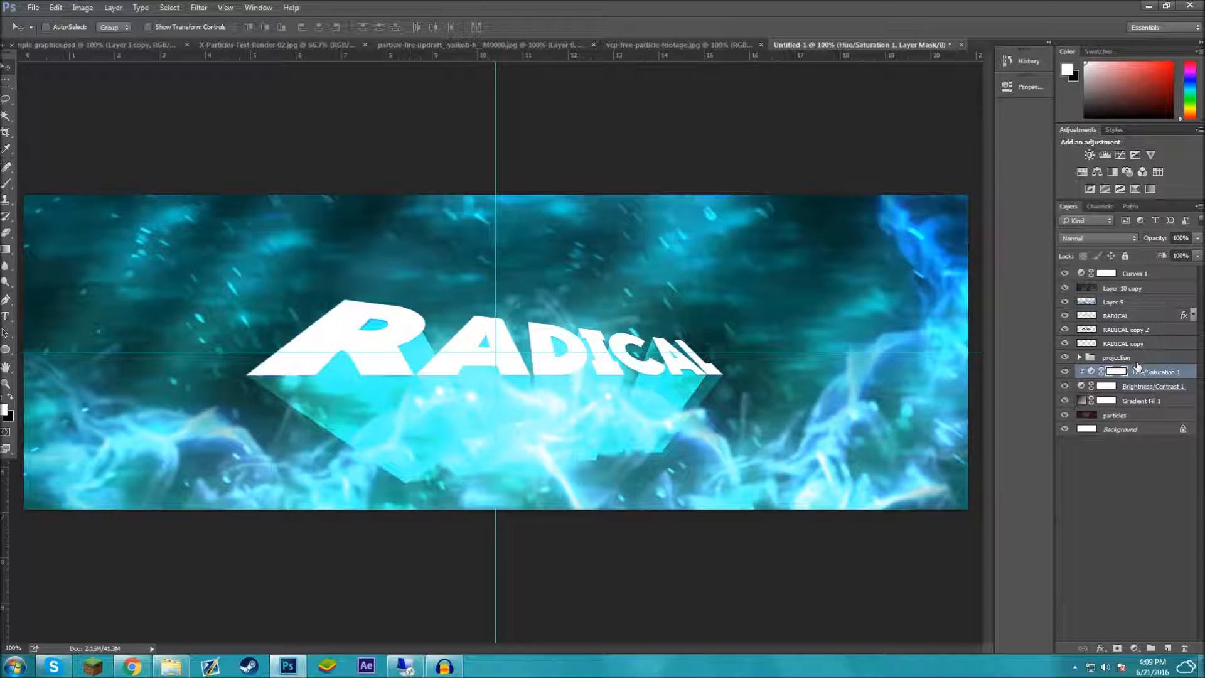
- Add a Hue/Saturation adjustment layer clipped to the projection group and set its hue to +22
{"action": "left_click", "coordinate": [1138, 360]}
{"action": "left_click", "coordinate": [1134, 648]}
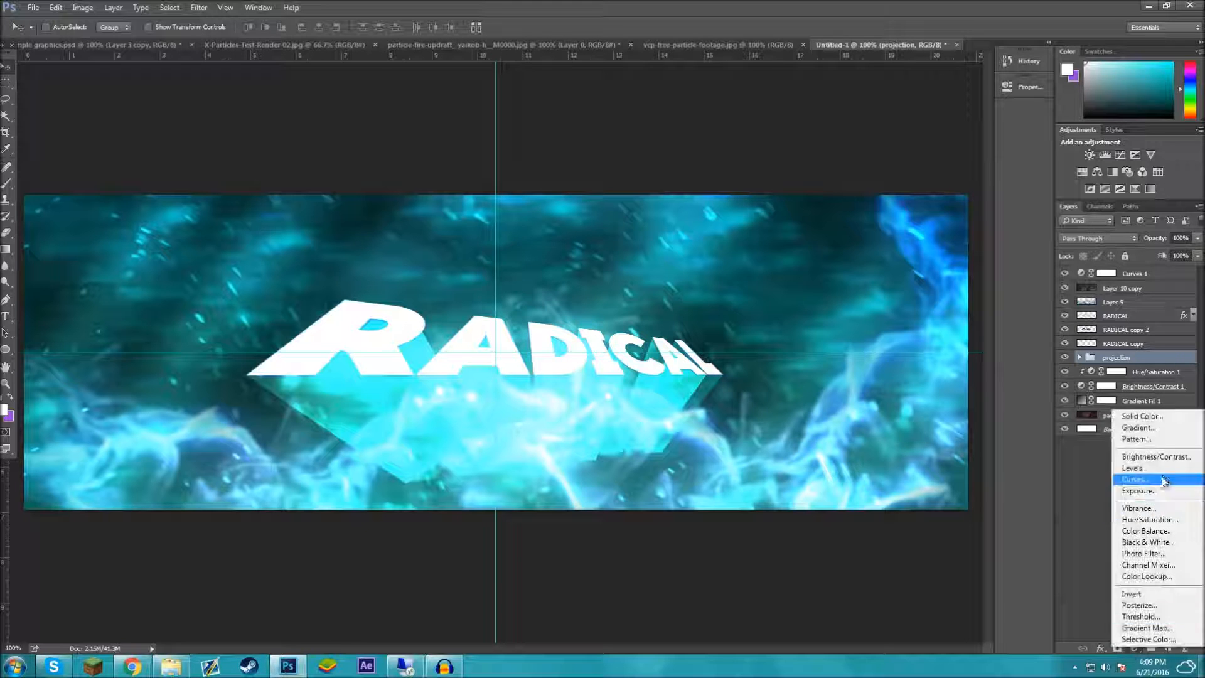
{"action": "left_click", "coordinate": [1156, 521]}
{"action": "right_click", "coordinate": [1130, 357]}
{"action": "left_click", "coordinate": [1123, 394]}
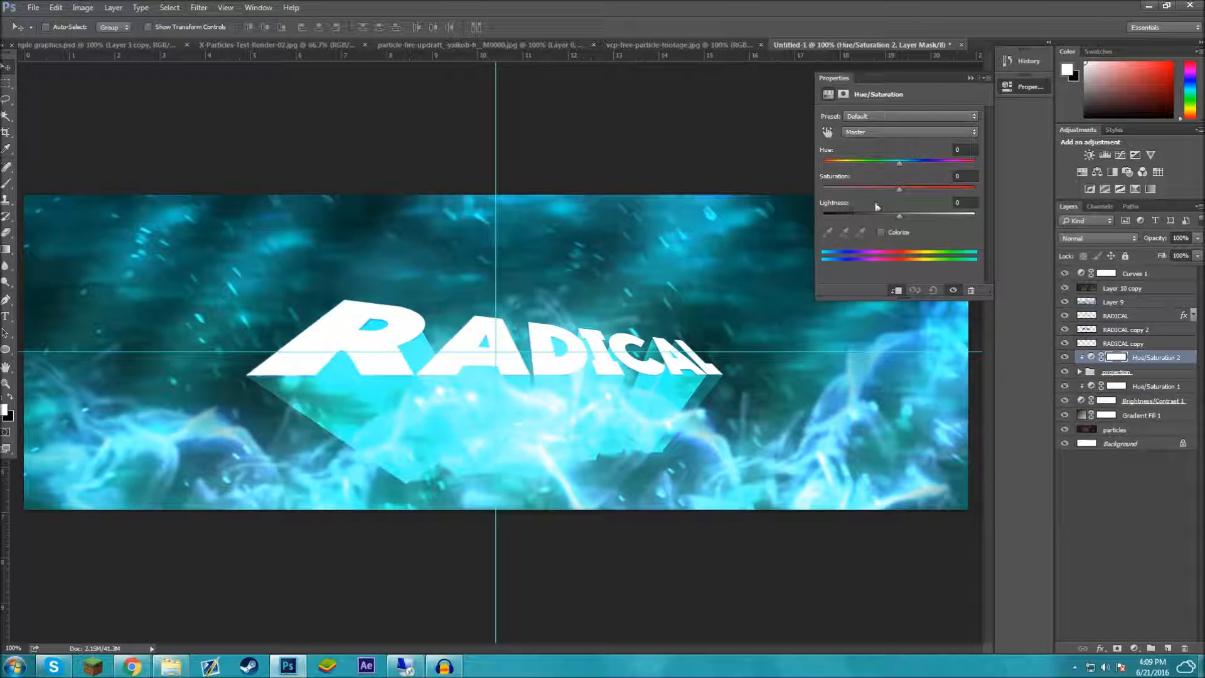
{"action": "mouse_move", "coordinate": [900, 163]}
{"action": "left_mouse_down"}
{"action": "mouse_move", "coordinate": [951, 172]}
{"action": "mouse_move", "coordinate": [885, 167]}
{"action": "mouse_move", "coordinate": [913, 175]}
{"action": "left_mouse_up"}
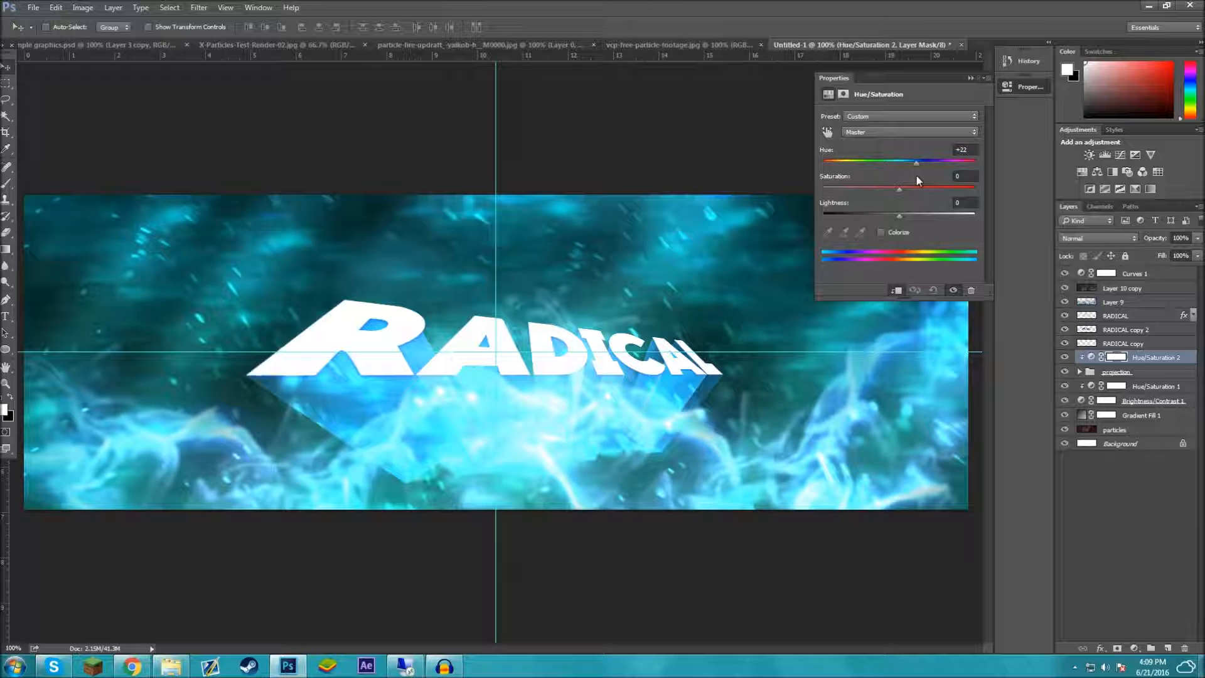
{"action": "left_click", "coordinate": [970, 79]}
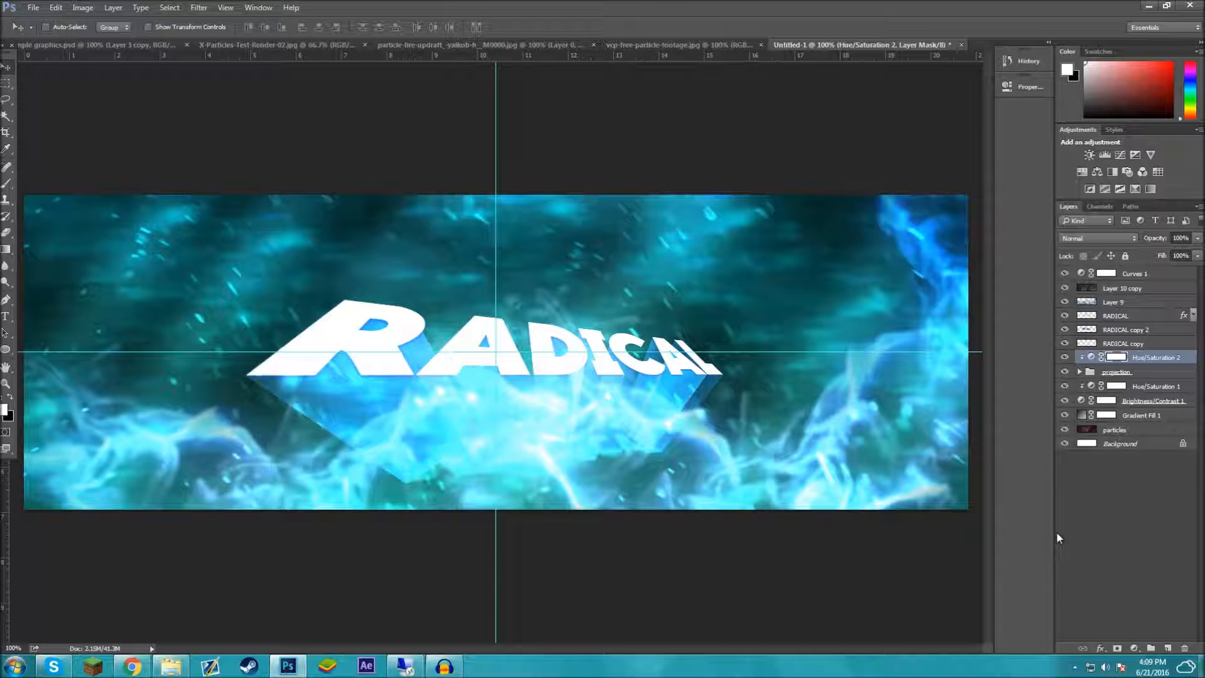
{"action": "left_click", "coordinate": [1081, 502]}
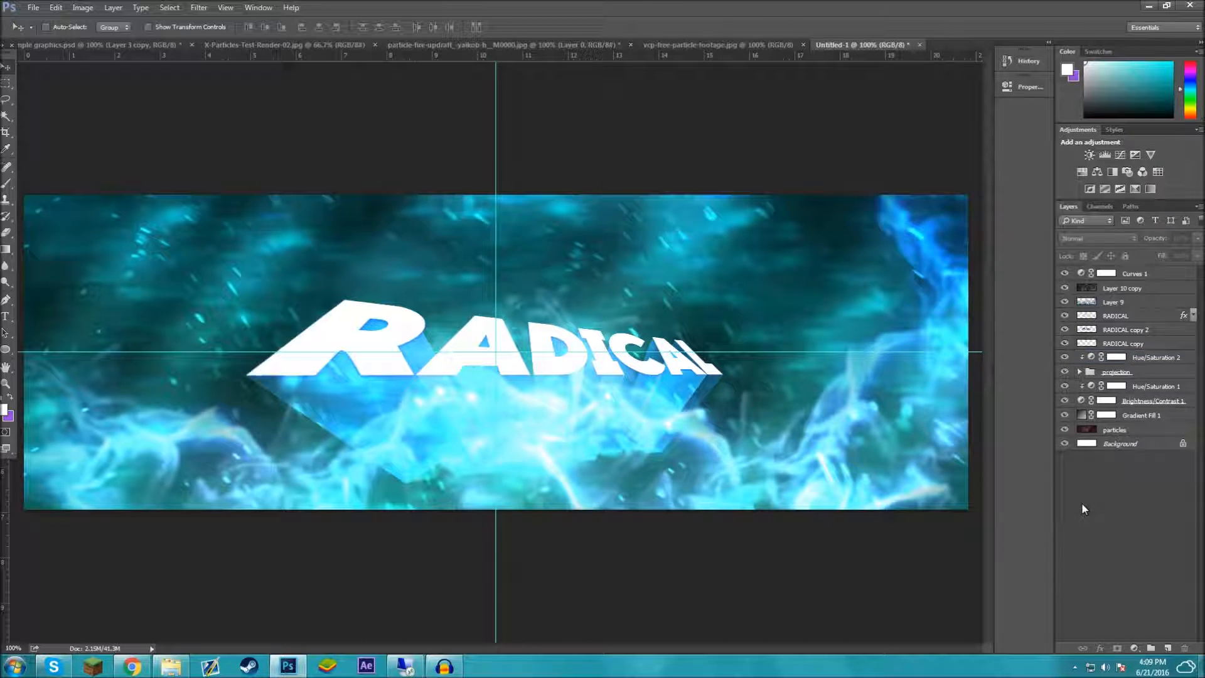
- Erase the smoke covering the middle of the RADICAL text and its extrusion on Layer 9 with the 500 px eraser
{"action": "left_click", "coordinate": [1133, 303]}
{"action": "left_click", "coordinate": [1198, 238]}
{"action": "mouse_move", "coordinate": [1196, 252]}
{"action": "left_mouse_down"}
{"action": "mouse_move", "coordinate": [1164, 254]}
{"action": "mouse_move", "coordinate": [1200, 254]}
{"action": "left_mouse_up"}
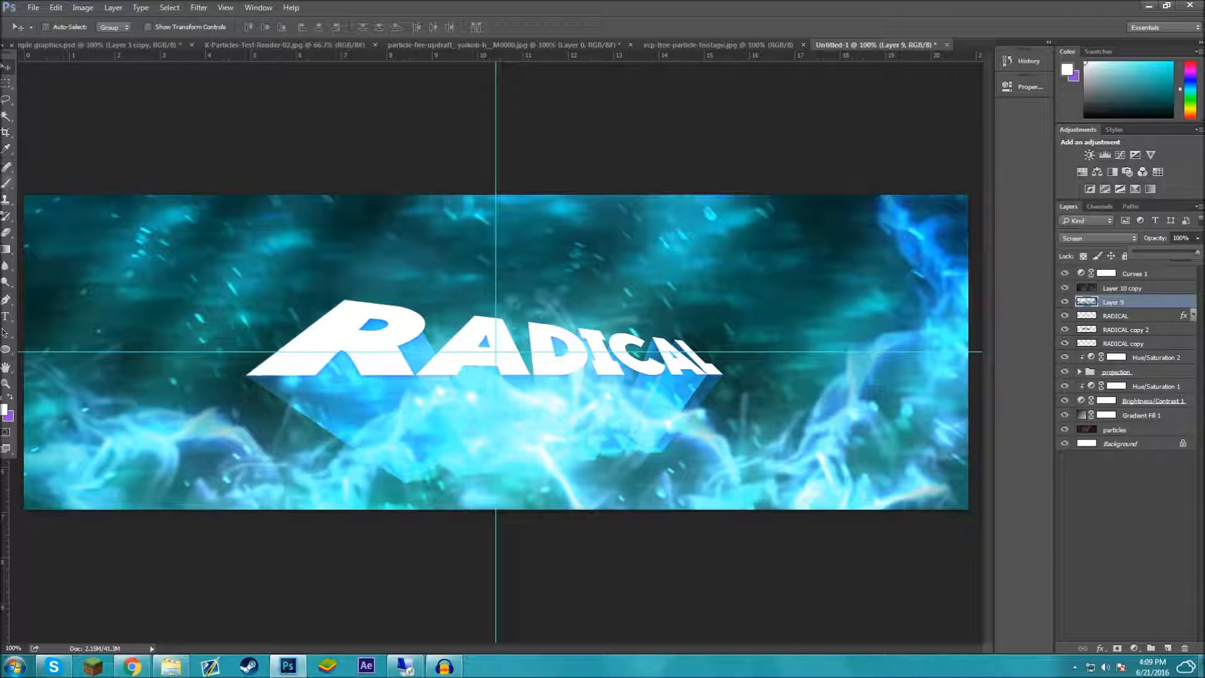
{"action": "left_click", "coordinate": [9, 236]}
{"action": "mouse_move", "coordinate": [496, 377]}
{"action": "left_mouse_down"}
{"action": "mouse_move", "coordinate": [488, 337]}
{"action": "mouse_move", "coordinate": [520, 339]}
{"action": "left_mouse_up"}
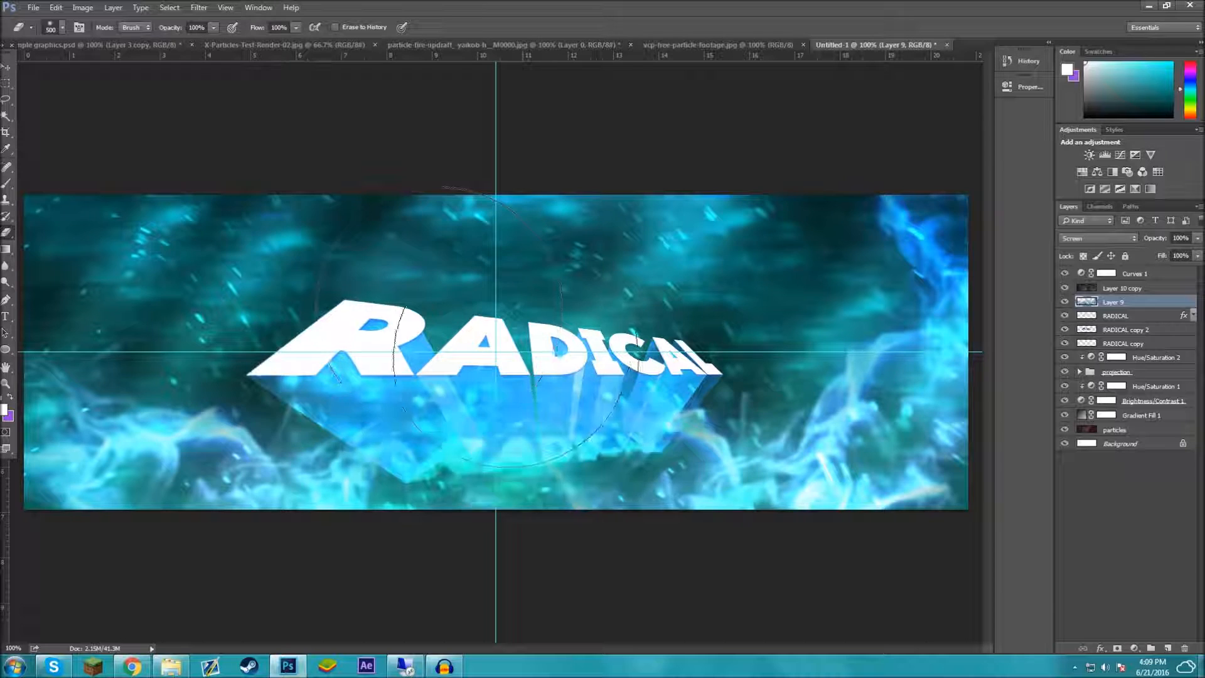
{"action": "key", "text": "ctrl+z"}
{"action": "mouse_move", "coordinate": [498, 293]}
{"action": "left_mouse_down"}
{"action": "mouse_move", "coordinate": [400, 293]}
{"action": "mouse_move", "coordinate": [564, 376]}
{"action": "left_mouse_up"}
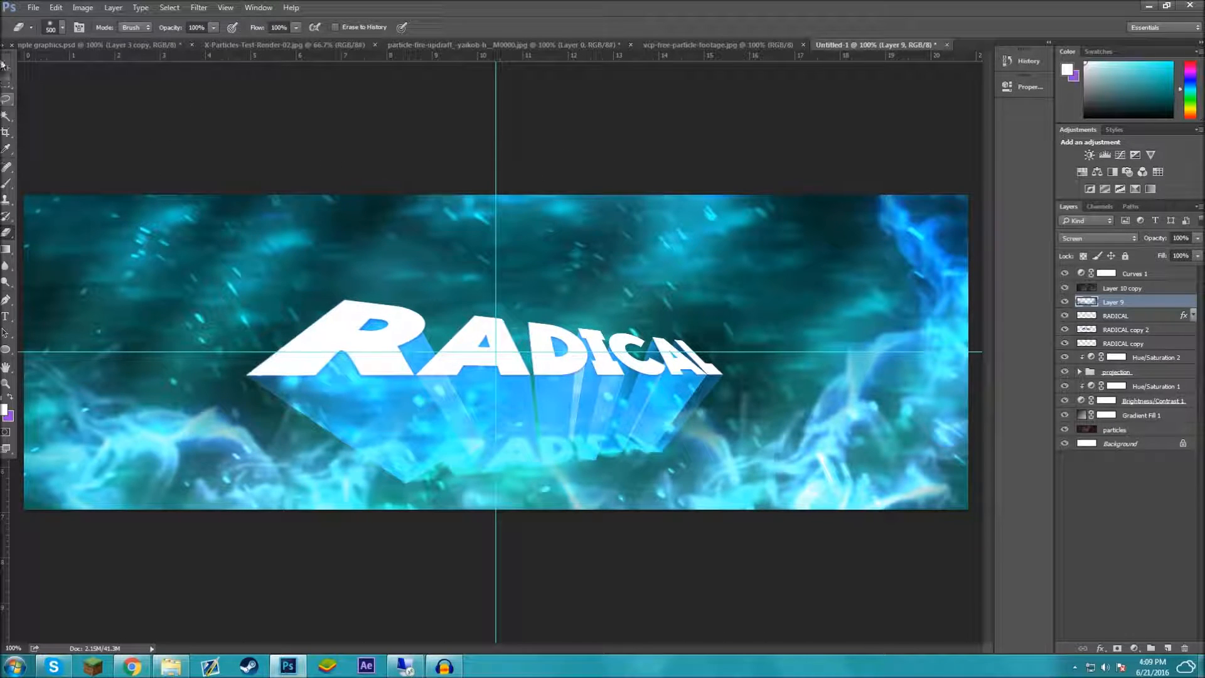
{"action": "left_click", "coordinate": [6, 68]}
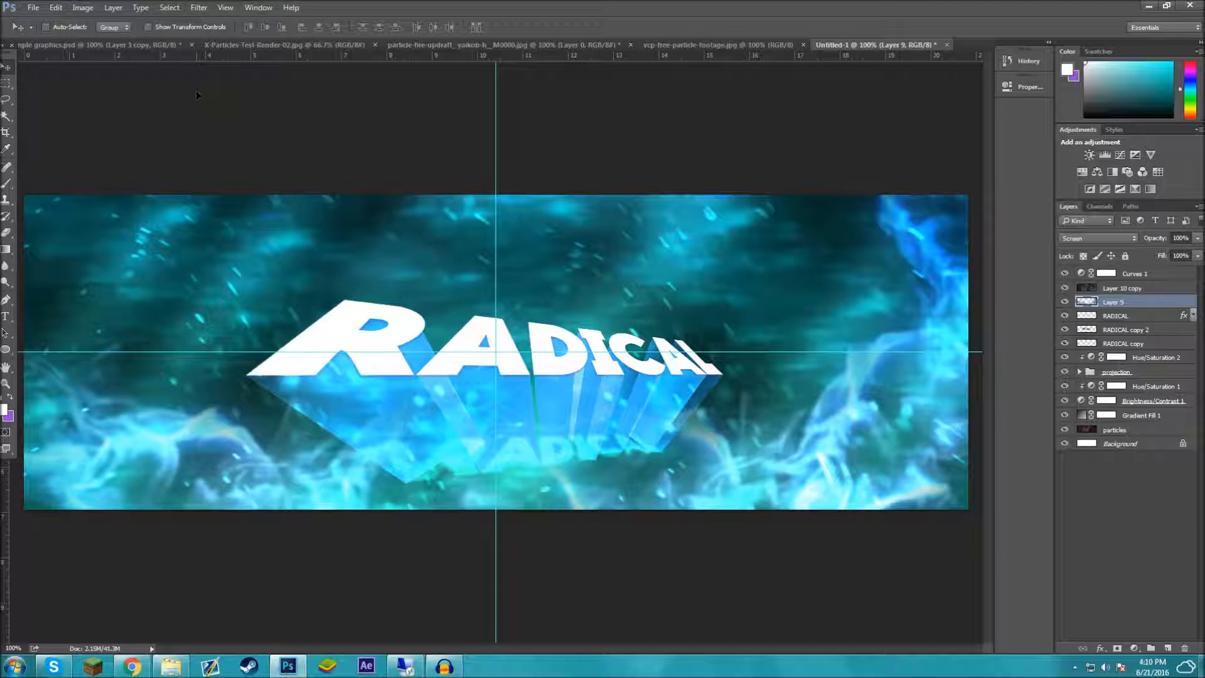
{"action": "left_click", "coordinate": [1147, 507]}
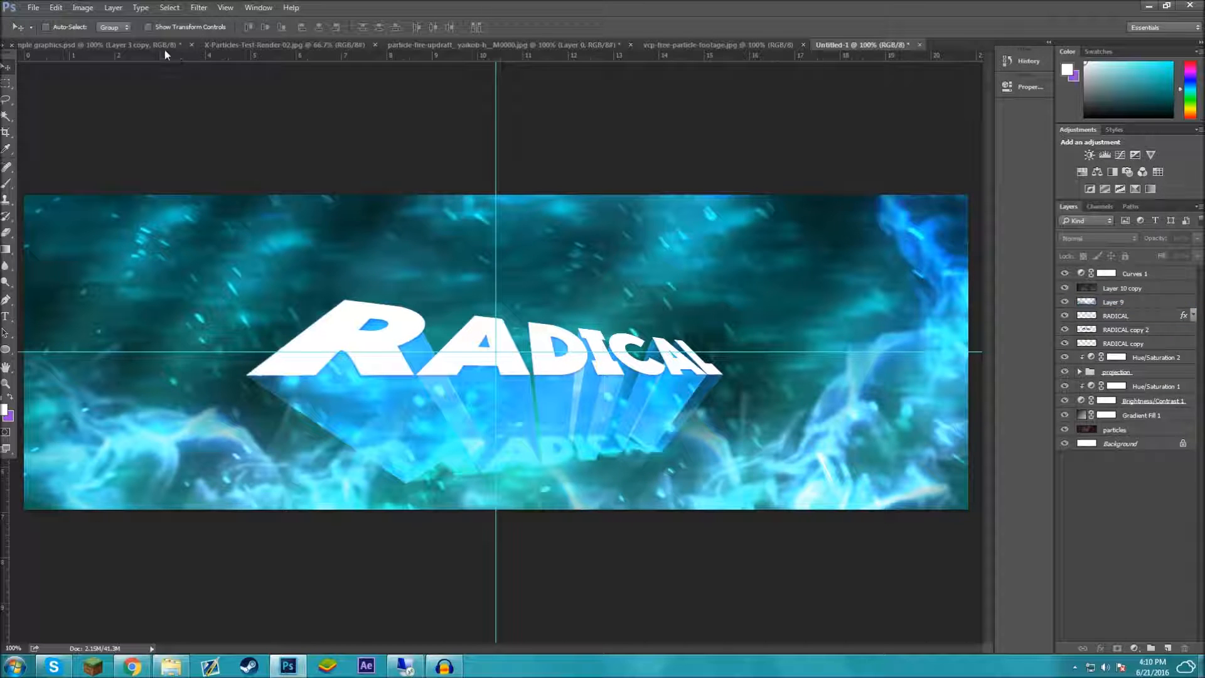
- Compare the banner with the EXAMPLE graphic by switching between the two documents
{"action": "left_click", "coordinate": [152, 45]}
{"action": "left_click", "coordinate": [863, 45]}
{"action": "left_click", "coordinate": [111, 45]}
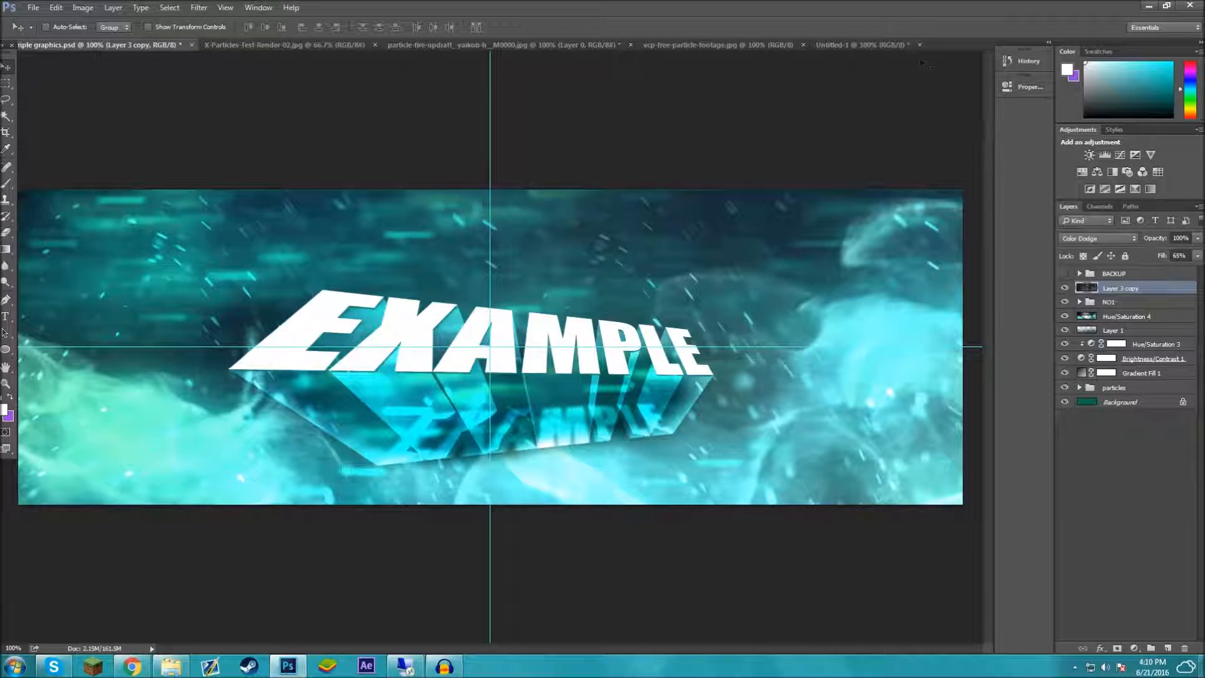
{"action": "left_click", "coordinate": [845, 45]}
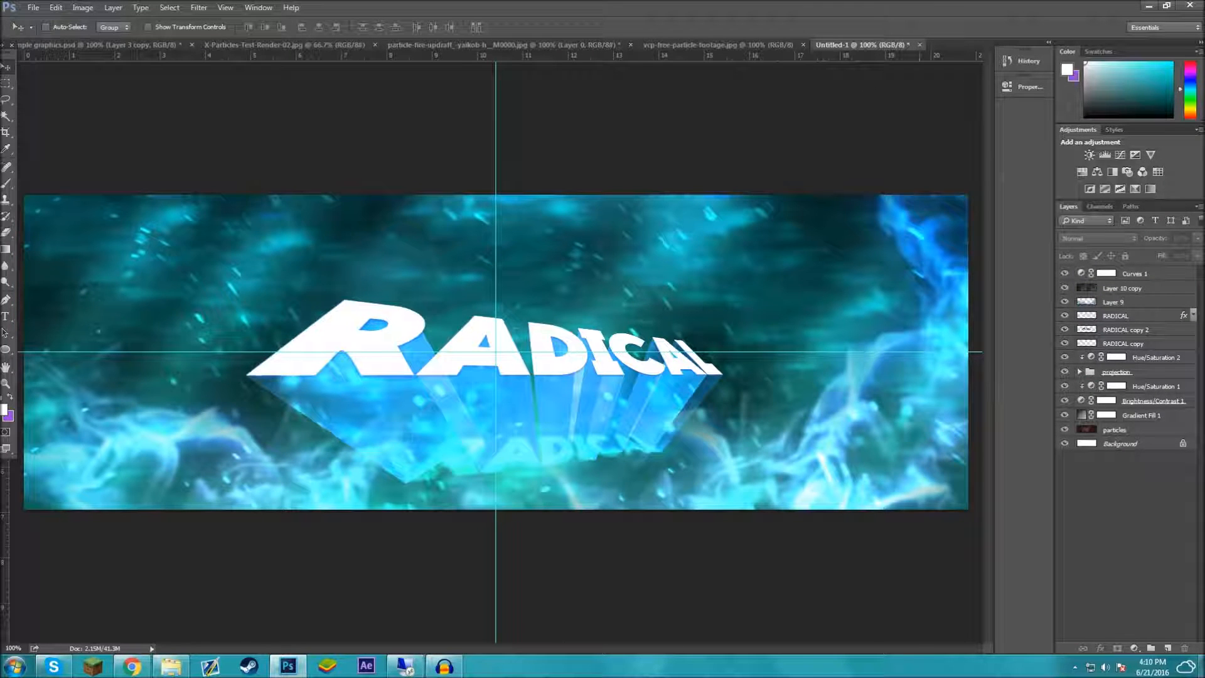
{"action": "left_click", "coordinate": [63, 45]}
{"action": "left_click", "coordinate": [816, 45]}
- Try duplicating the projection group and placing the copy beneath the original, and remove the copy again
{"action": "left_click", "coordinate": [1113, 373]}
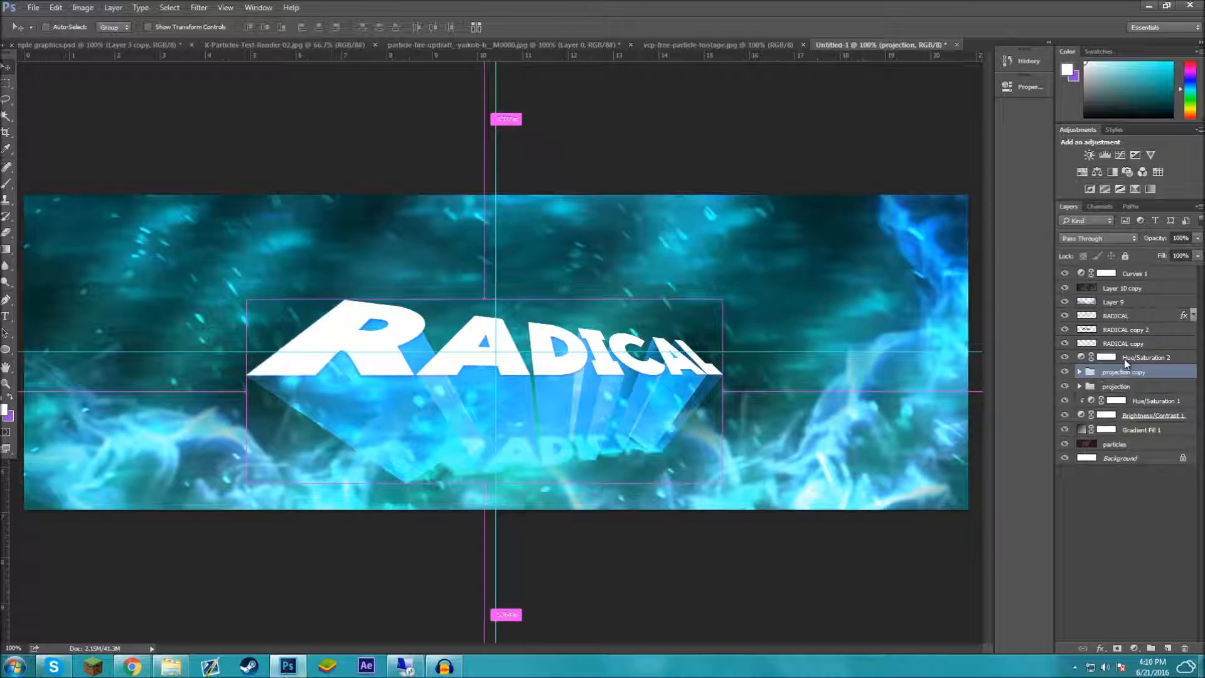
{"action": "key", "text": "ctrl+j"}
{"action": "left_click_drag", "start_coordinate": [1137, 377], "coordinate": [1090, 390]}
{"action": "left_click", "coordinate": [1080, 386]}
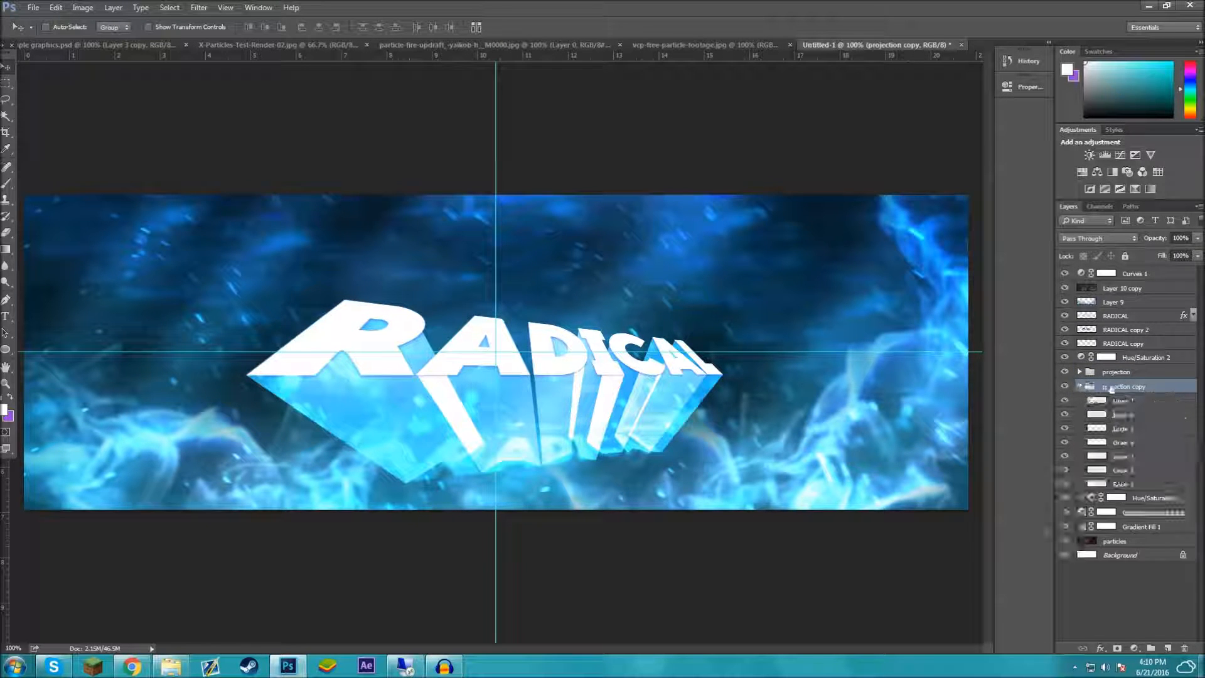
{"action": "left_click", "coordinate": [1126, 402]}
{"action": "left_click", "coordinate": [1130, 485], "text": "shift"}
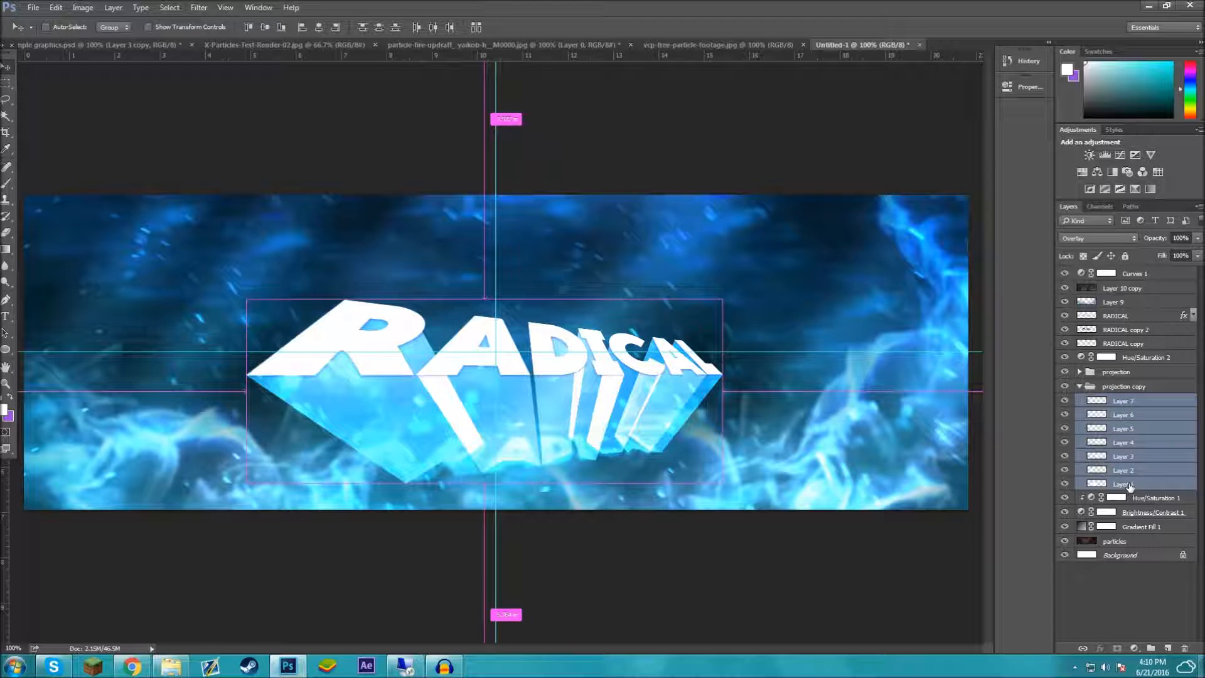
{"action": "left_click", "coordinate": [1129, 387]}
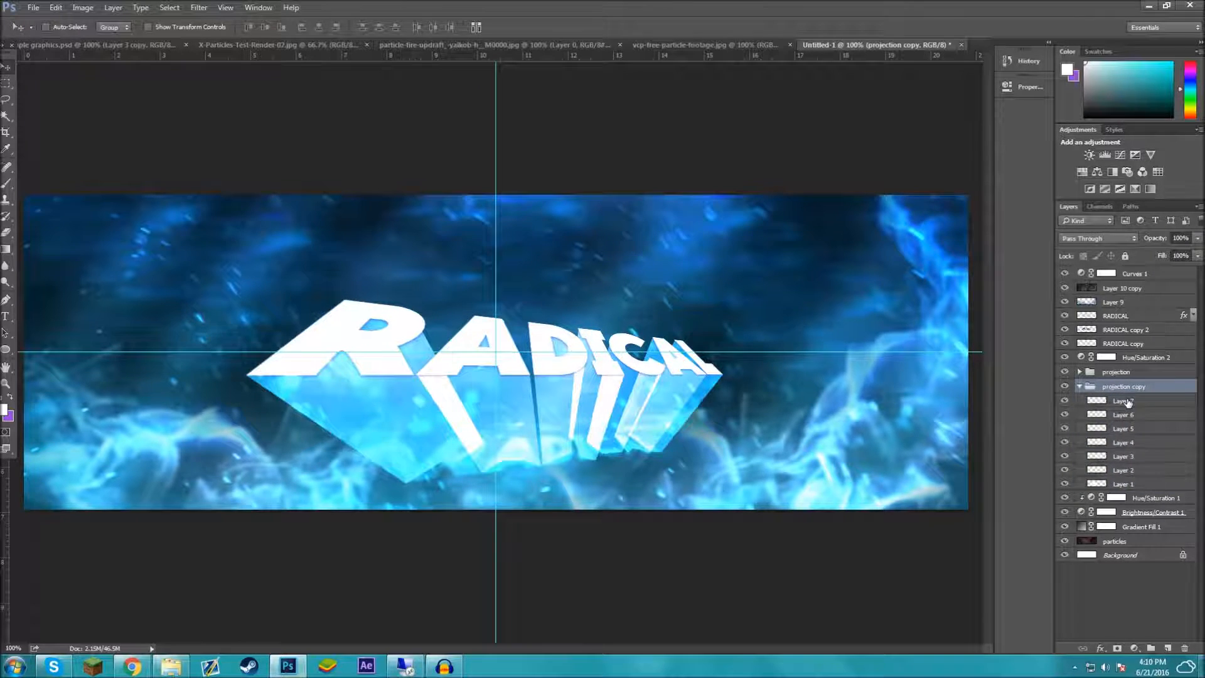
{"action": "key", "text": "Delete"}
- Add a black Multiply drop shadow to the projection group with 24% opacity, 5 px distance and 29 px size
{"action": "right_click", "coordinate": [1128, 374]}
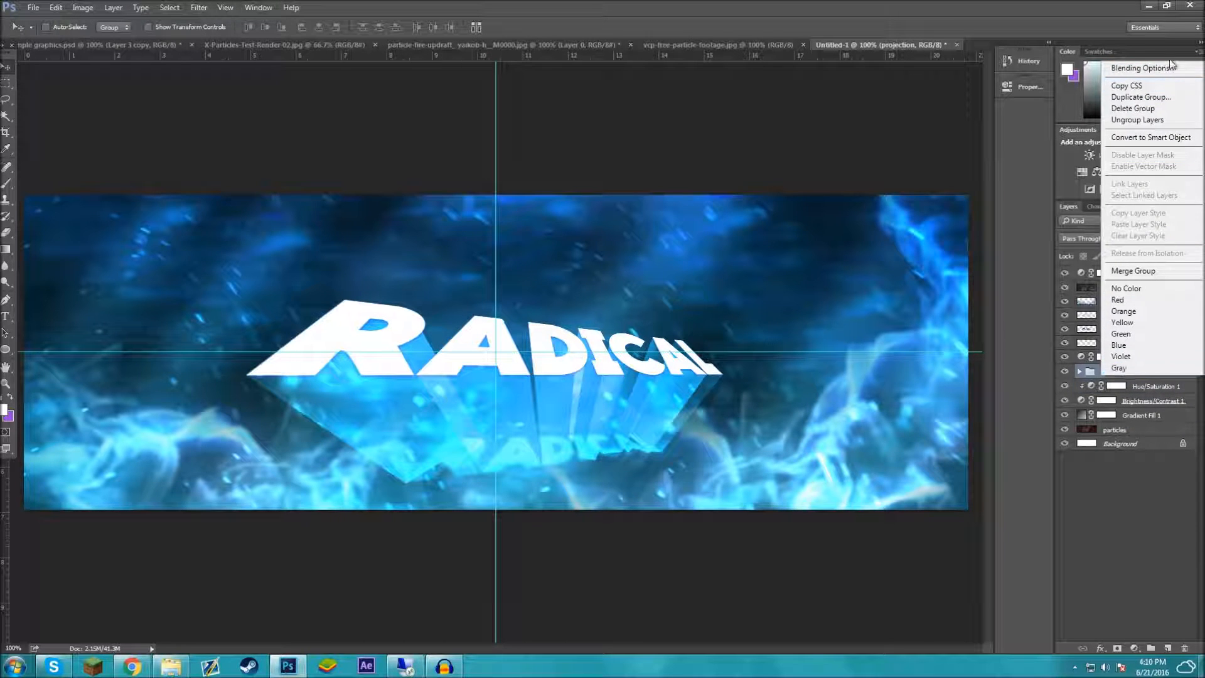
{"action": "left_click", "coordinate": [1140, 68]}
{"action": "left_click", "coordinate": [640, 288]}
{"action": "left_click", "coordinate": [666, 288]}
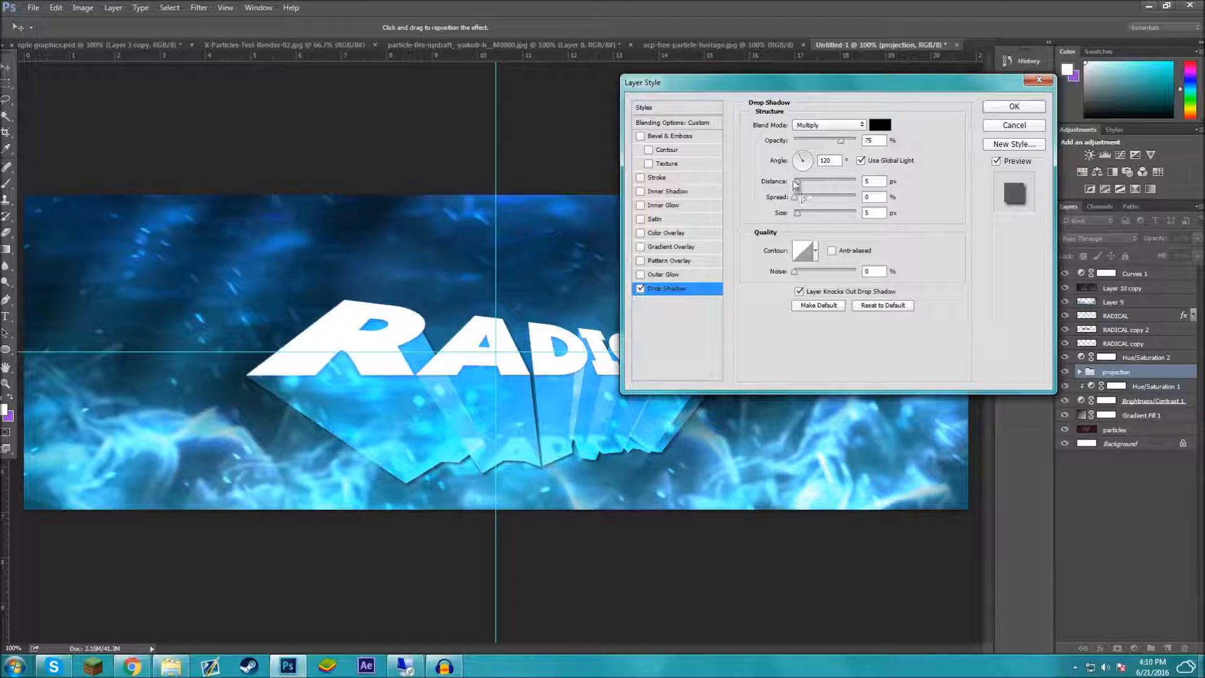
{"action": "left_click_drag", "start_coordinate": [797, 212], "coordinate": [806, 210]}
{"action": "left_click_drag", "start_coordinate": [840, 139], "coordinate": [809, 143]}
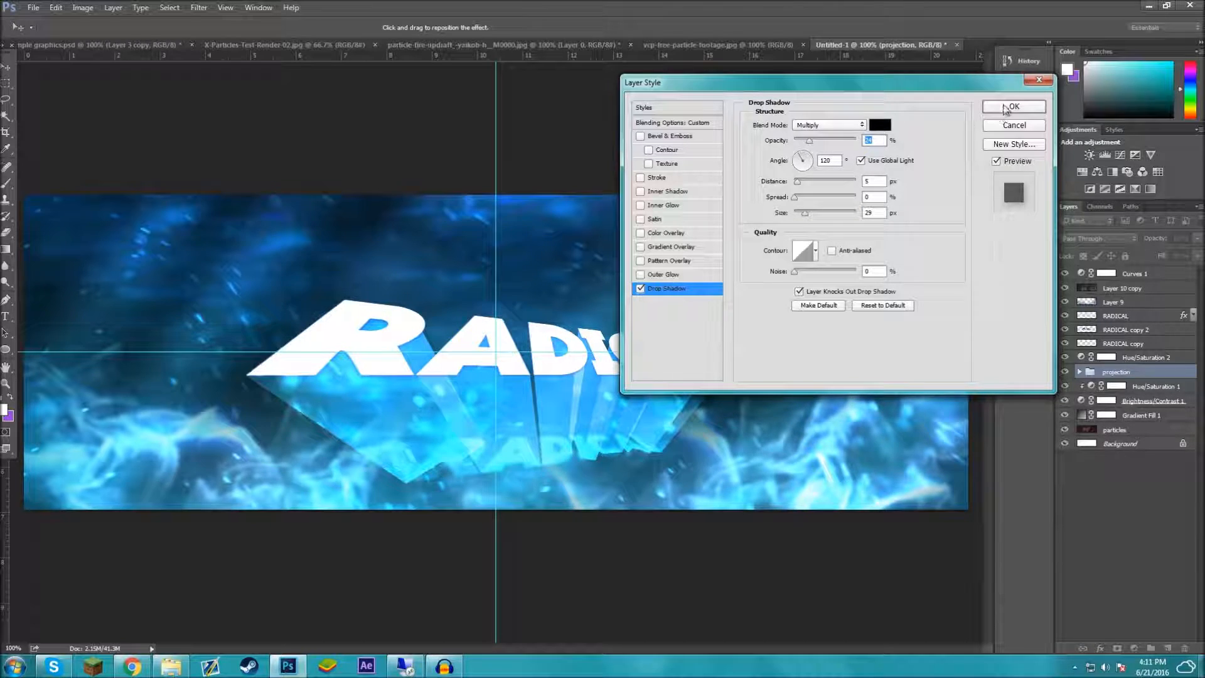
{"action": "left_click", "coordinate": [1009, 108]}
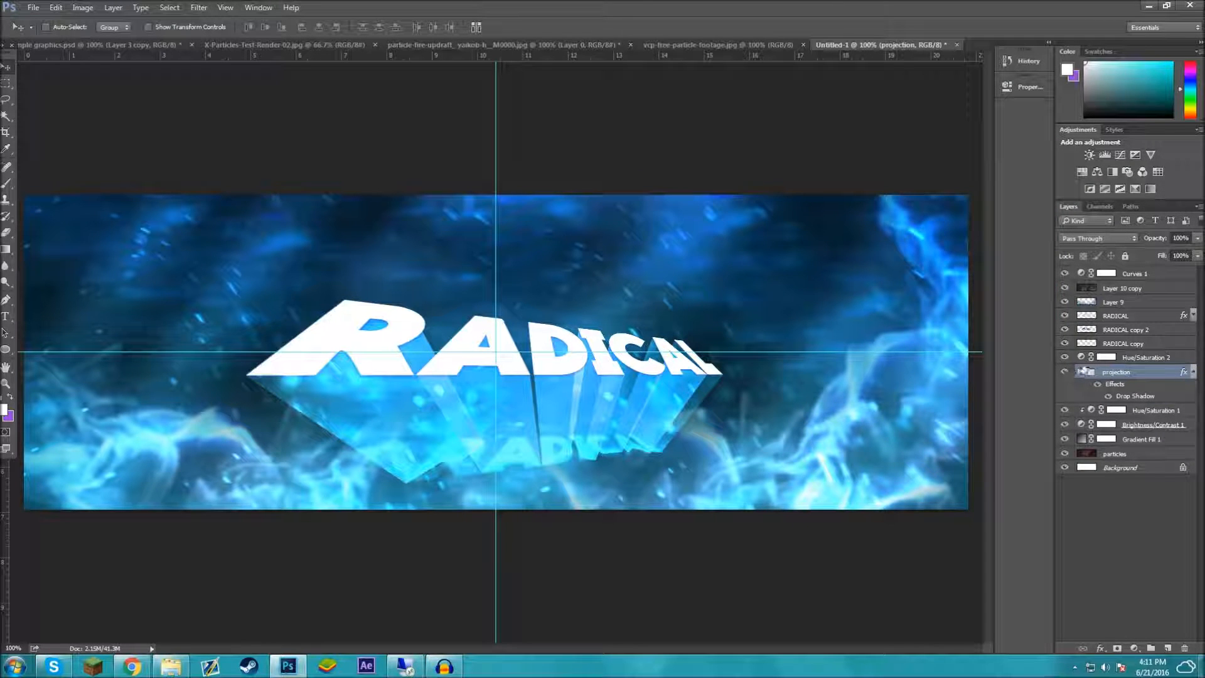
- Clip the Hue/Saturation 2 adjustment to the projection group again and deselect the layers
{"action": "left_click", "coordinate": [1106, 357]}
{"action": "right_click", "coordinate": [1145, 357]}
{"action": "left_click", "coordinate": [1103, 393]}
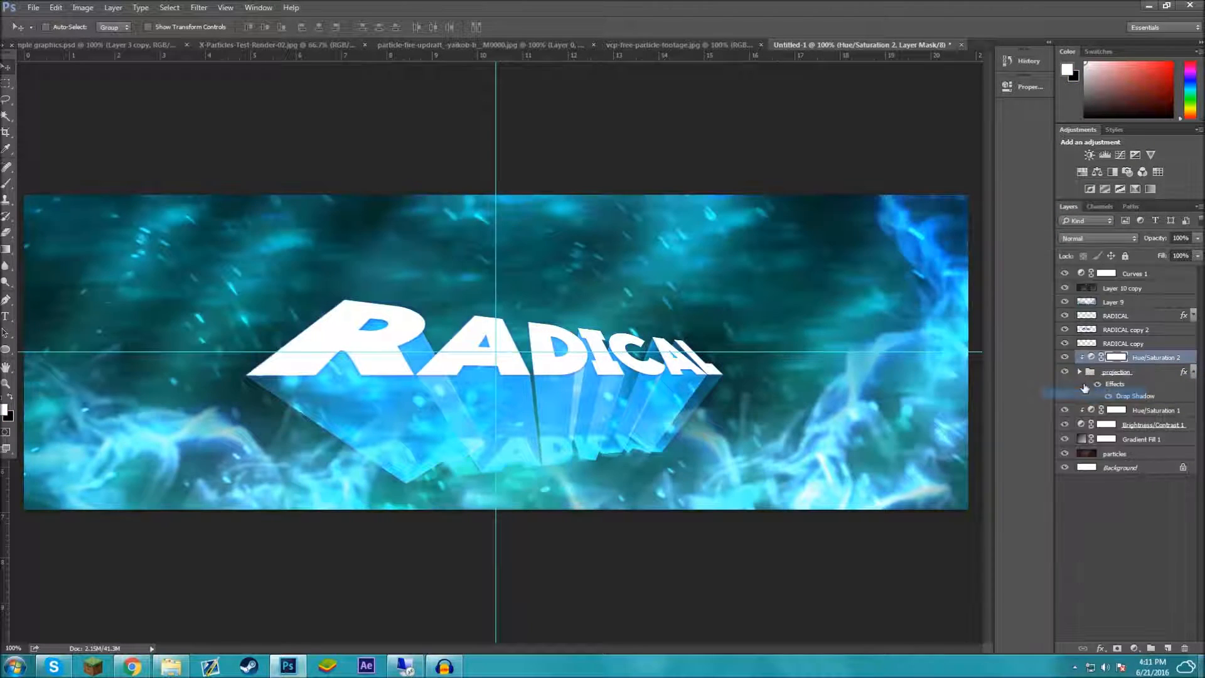
{"action": "left_click", "coordinate": [1117, 608]}
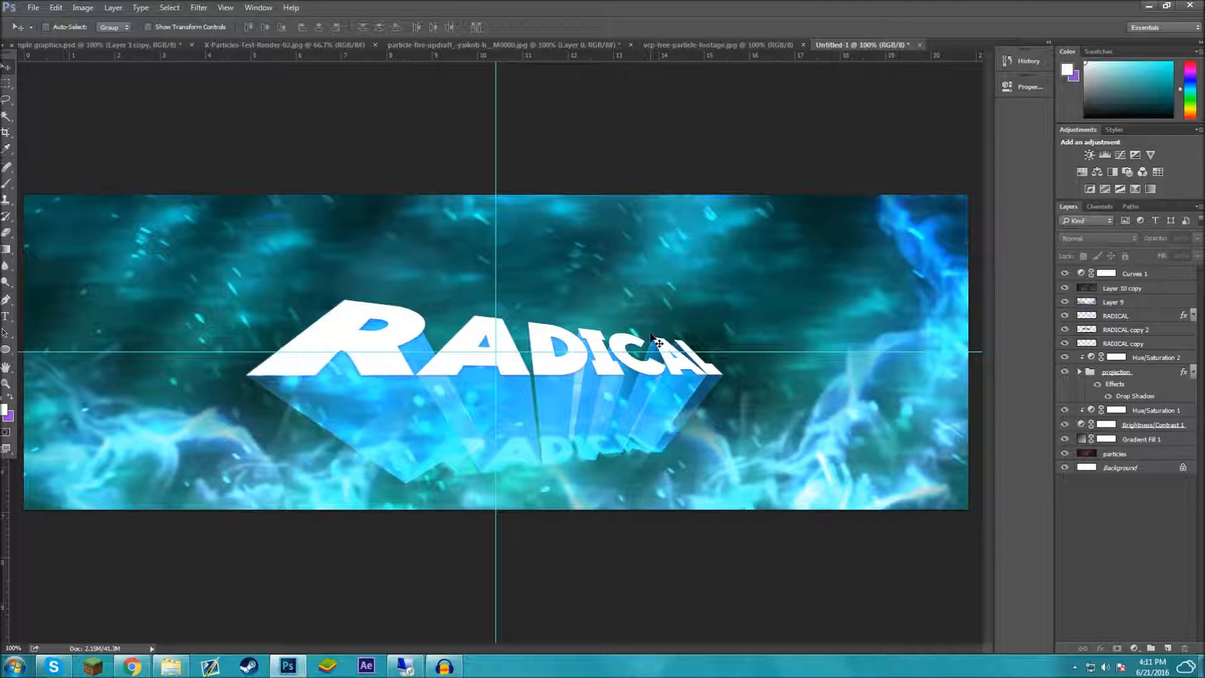